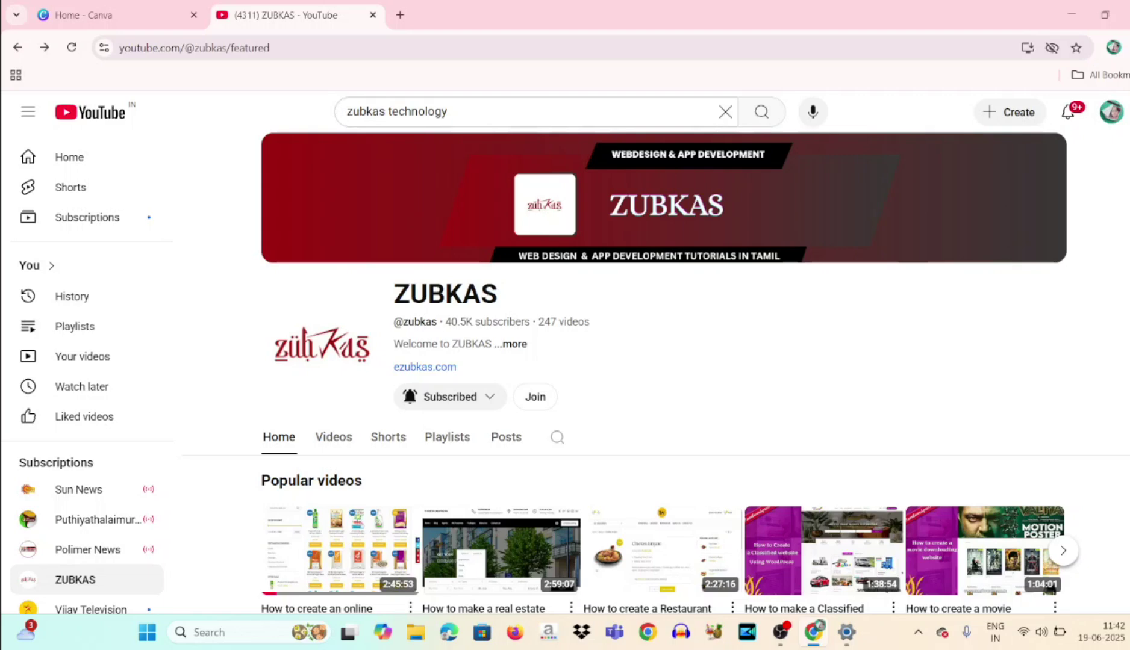
Step: Switch to Canva and examine the design types offered for creating a new design
{"action": "left_click", "coordinate": [98, 8]}
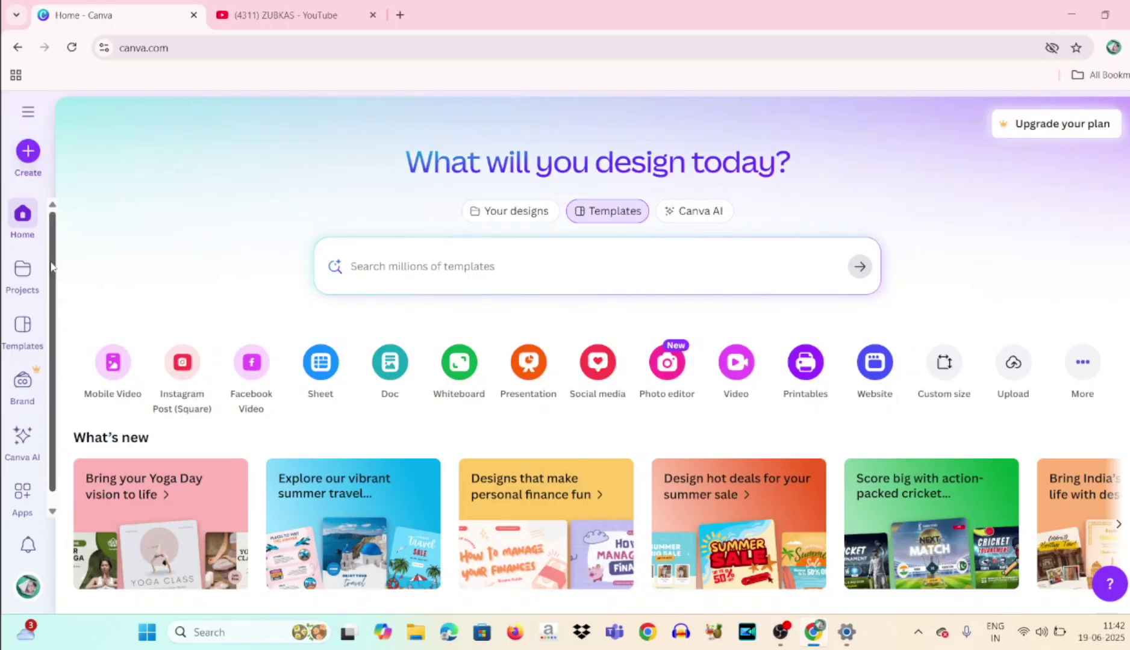
{"action": "left_click", "coordinate": [28, 152]}
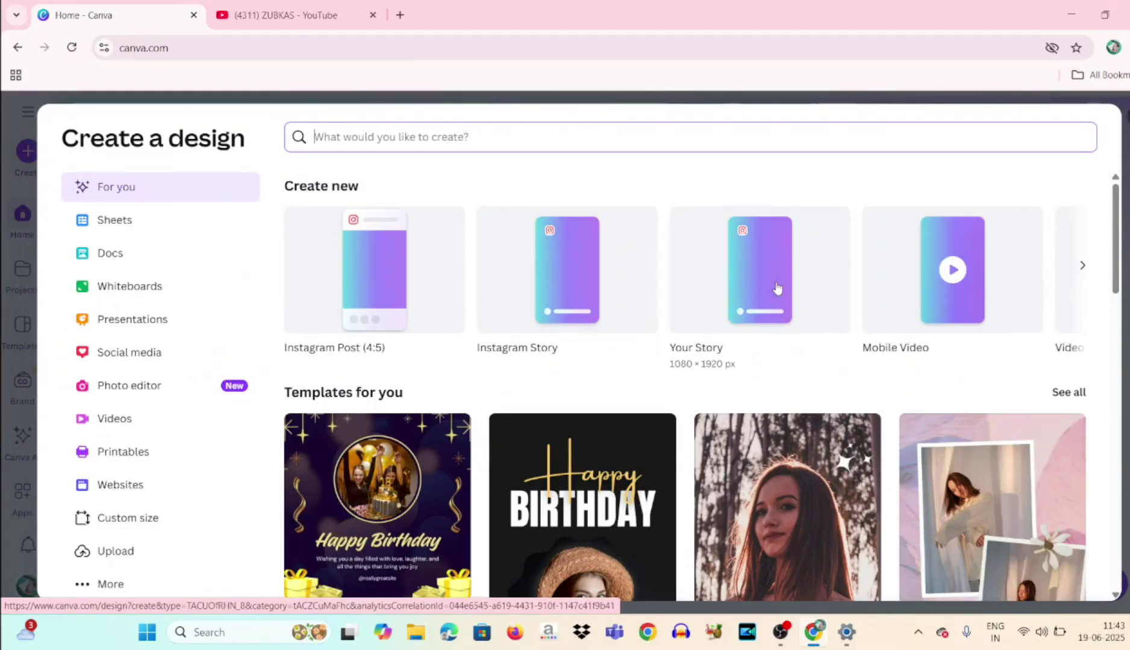
{"action": "left_click", "coordinate": [1084, 274]}
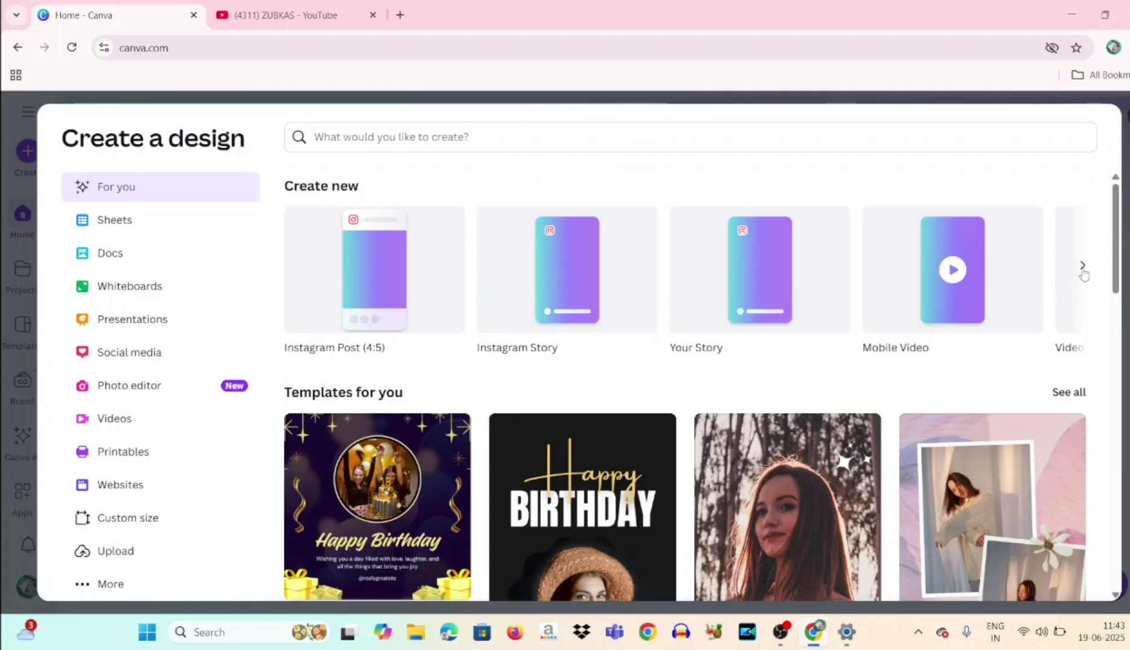
{"action": "left_click", "coordinate": [1083, 266]}
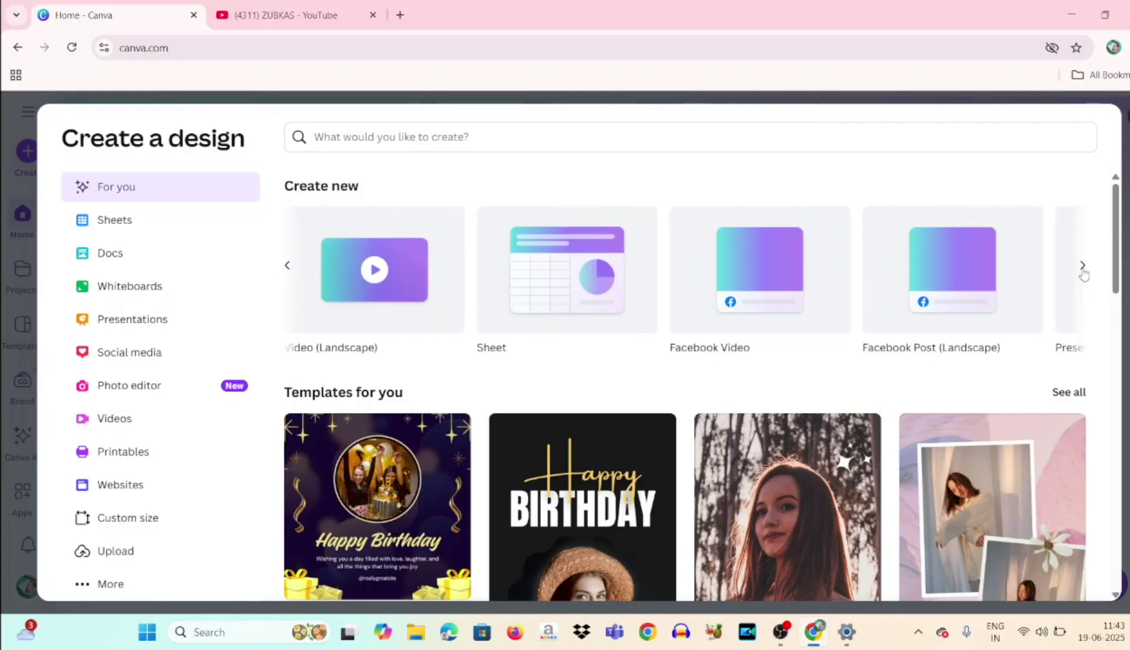
{"action": "left_click", "coordinate": [1083, 266]}
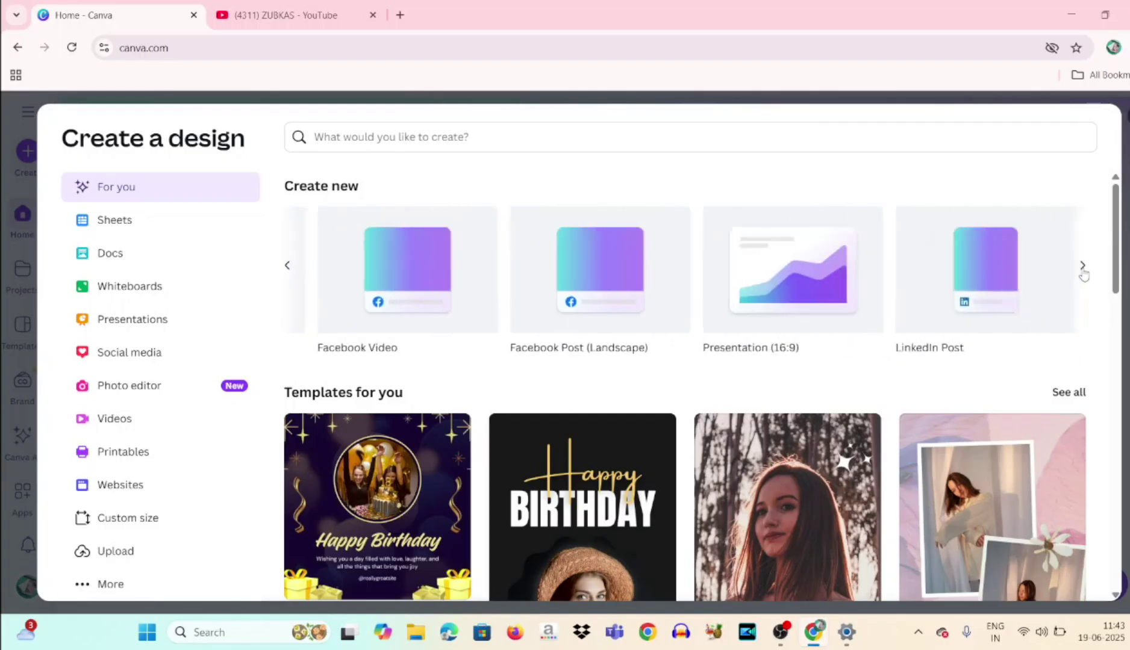
{"action": "left_click", "coordinate": [1082, 266]}
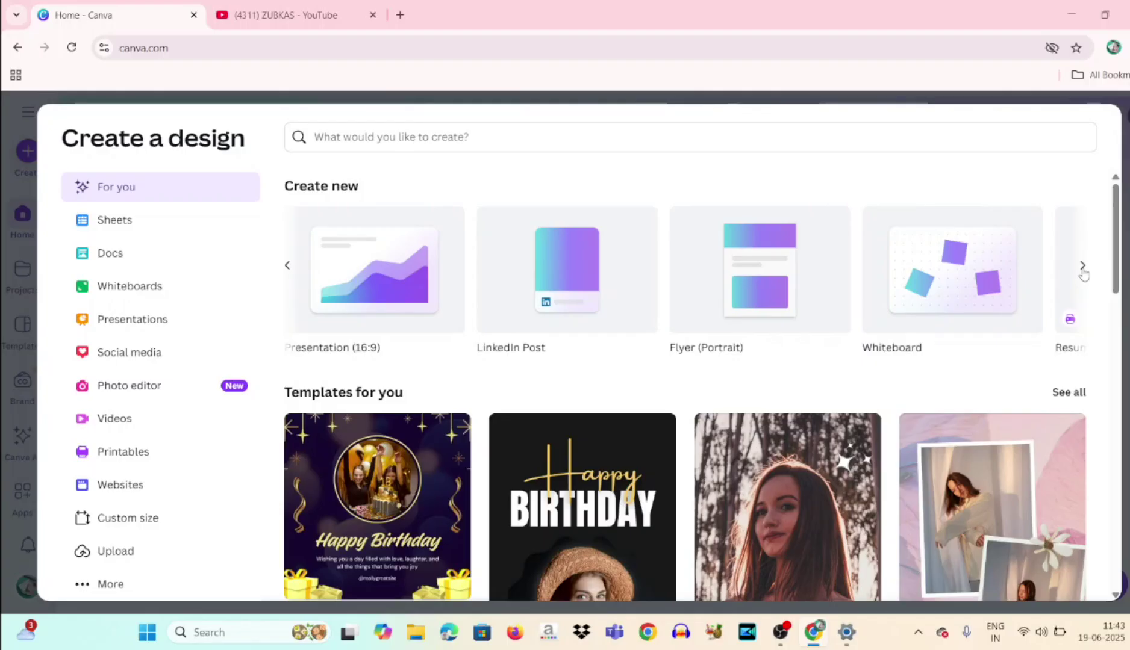
{"action": "left_click", "coordinate": [1083, 266]}
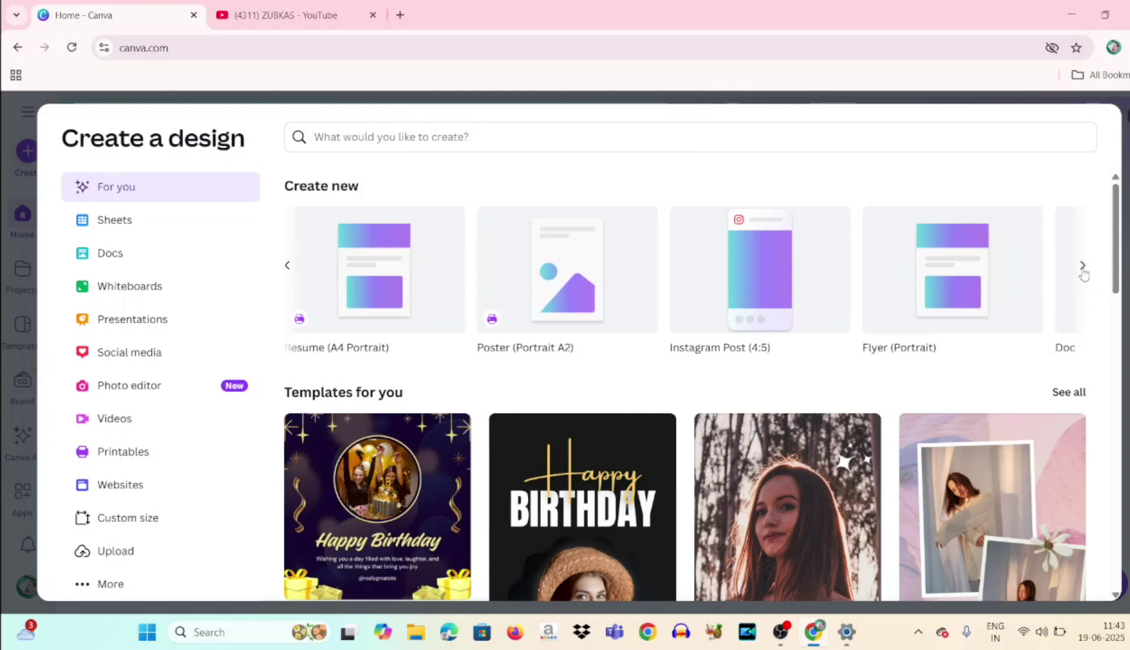
{"action": "left_click", "coordinate": [1082, 269]}
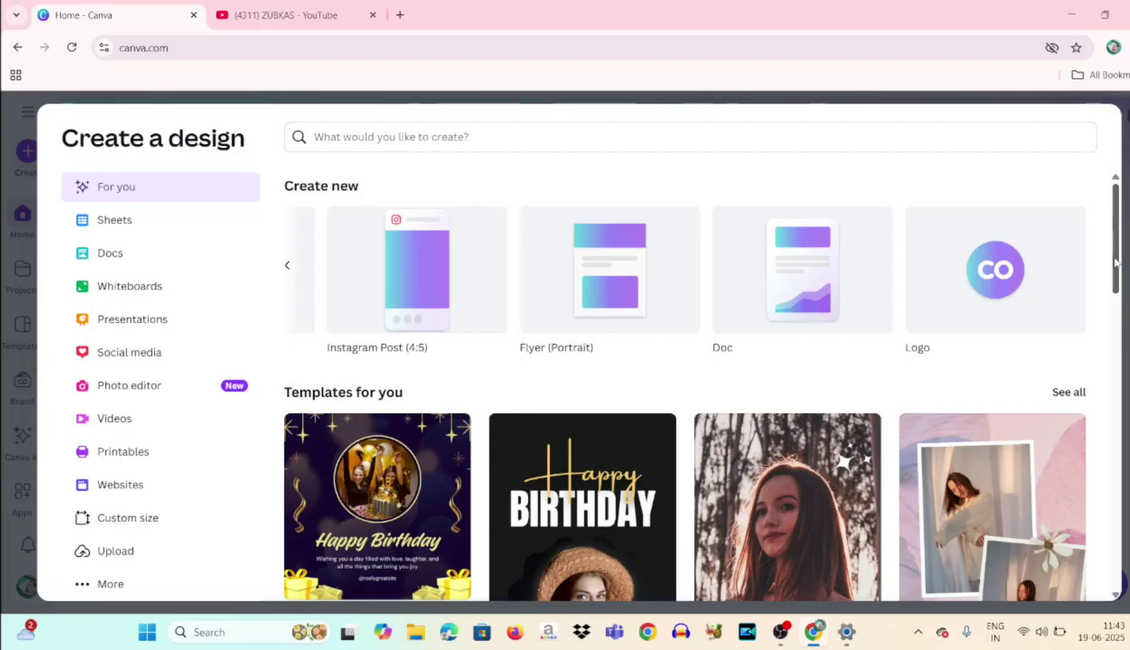
{"action": "scroll", "coordinate": [1116, 277], "scroll_direction": "down", "scroll_amount": 3}
{"action": "left_click_drag", "start_coordinate": [1113, 288], "coordinate": [1116, 239]}
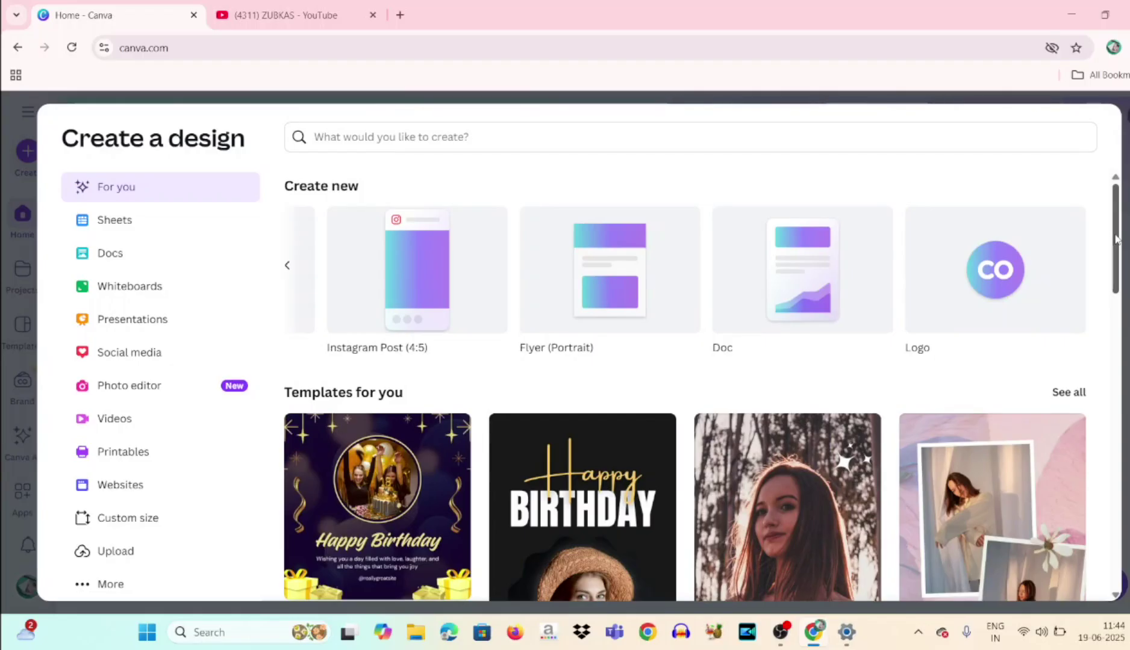
{"action": "left_click_drag", "start_coordinate": [1116, 240], "coordinate": [1116, 205]}
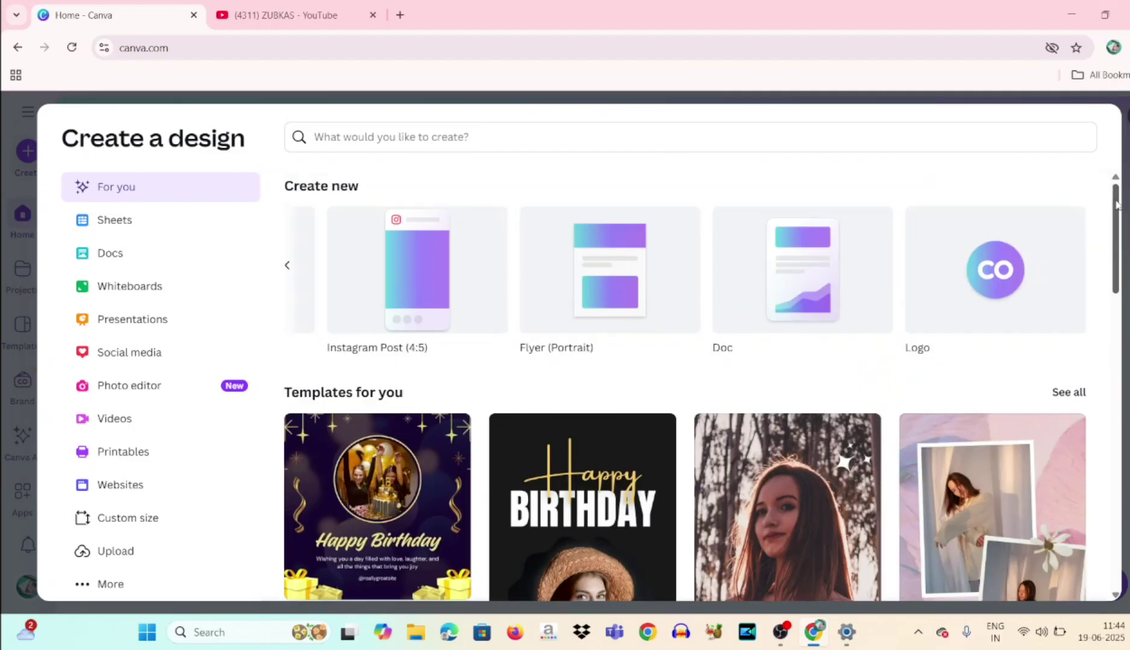
{"action": "key", "text": "Escape"}
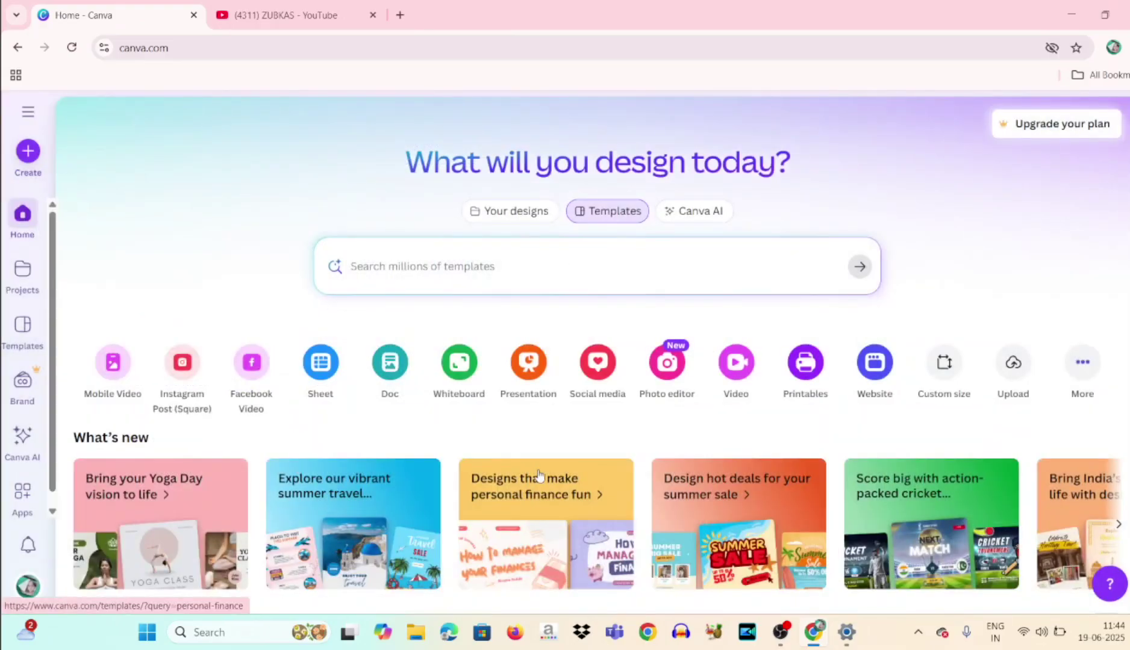
Step: View the existing designs and the template gallery, and return to the home page
{"action": "scroll", "coordinate": [770, 558], "scroll_direction": "down", "scroll_amount": 1}
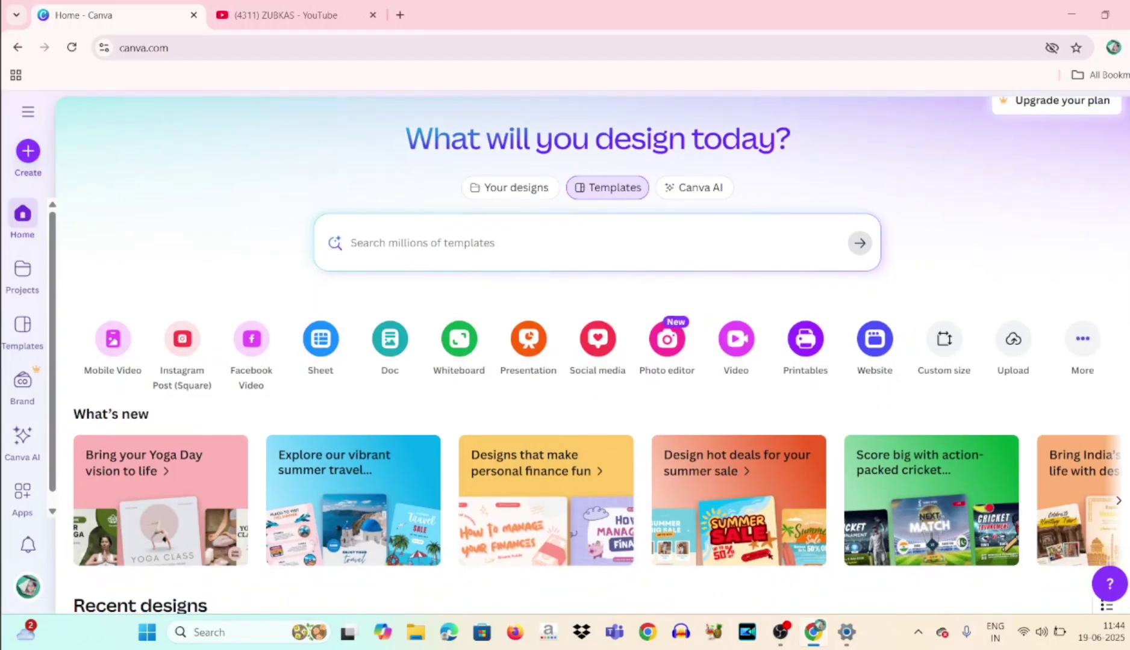
{"action": "scroll", "coordinate": [769, 555], "scroll_direction": "up", "scroll_amount": 1}
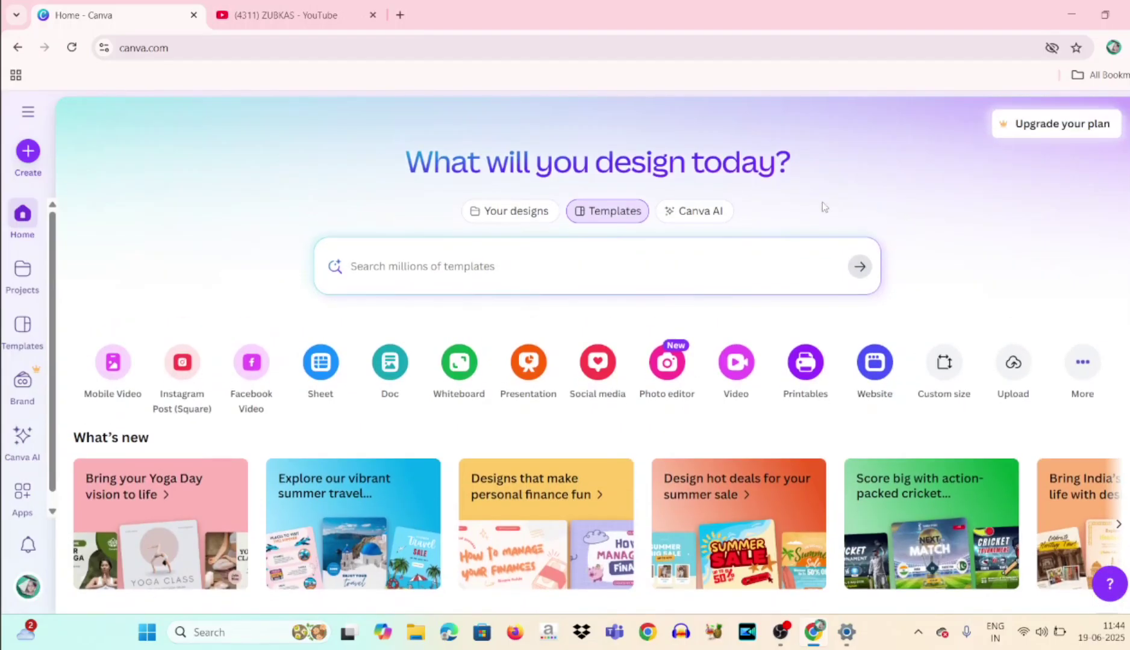
{"action": "left_click", "coordinate": [500, 210]}
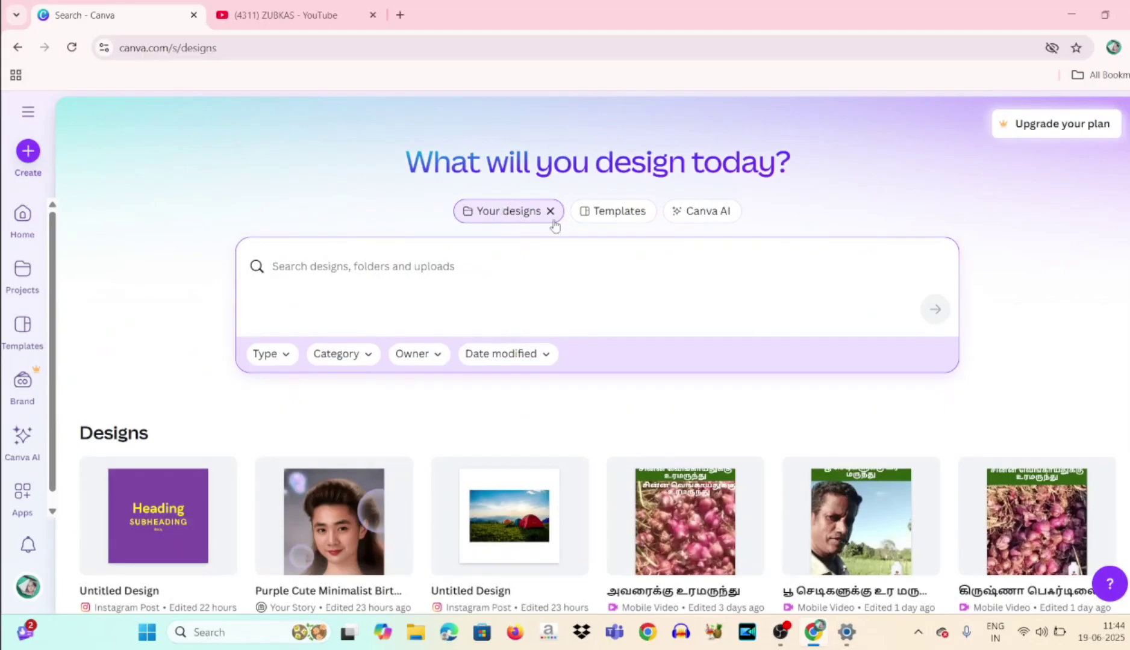
{"action": "left_click", "coordinate": [598, 218]}
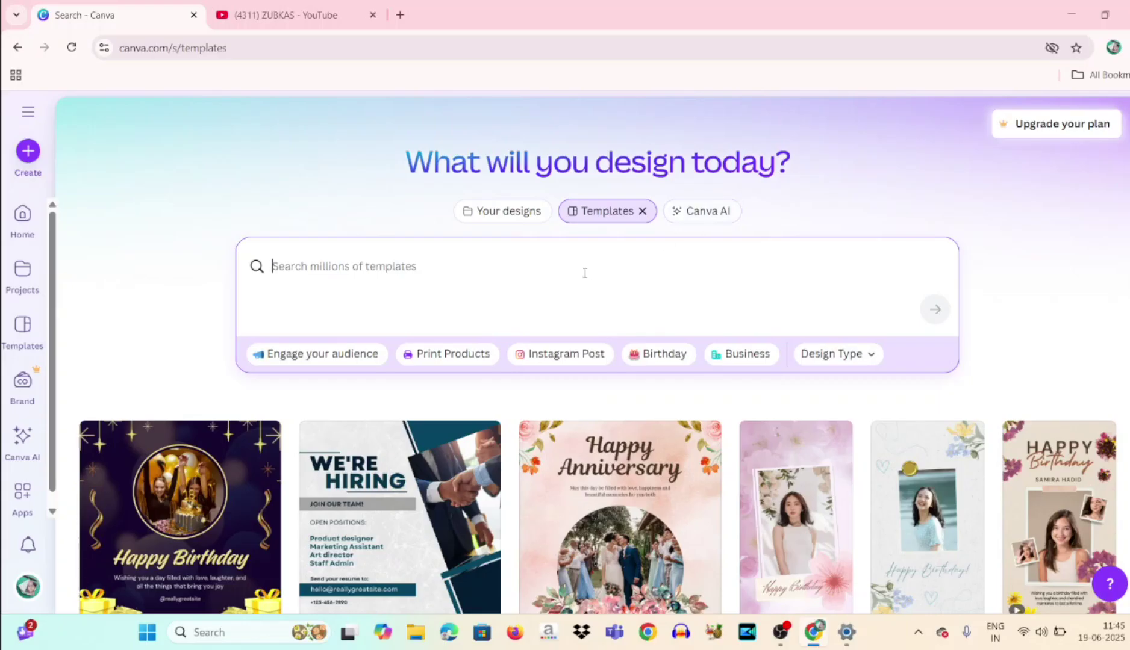
{"action": "left_click", "coordinate": [602, 214]}
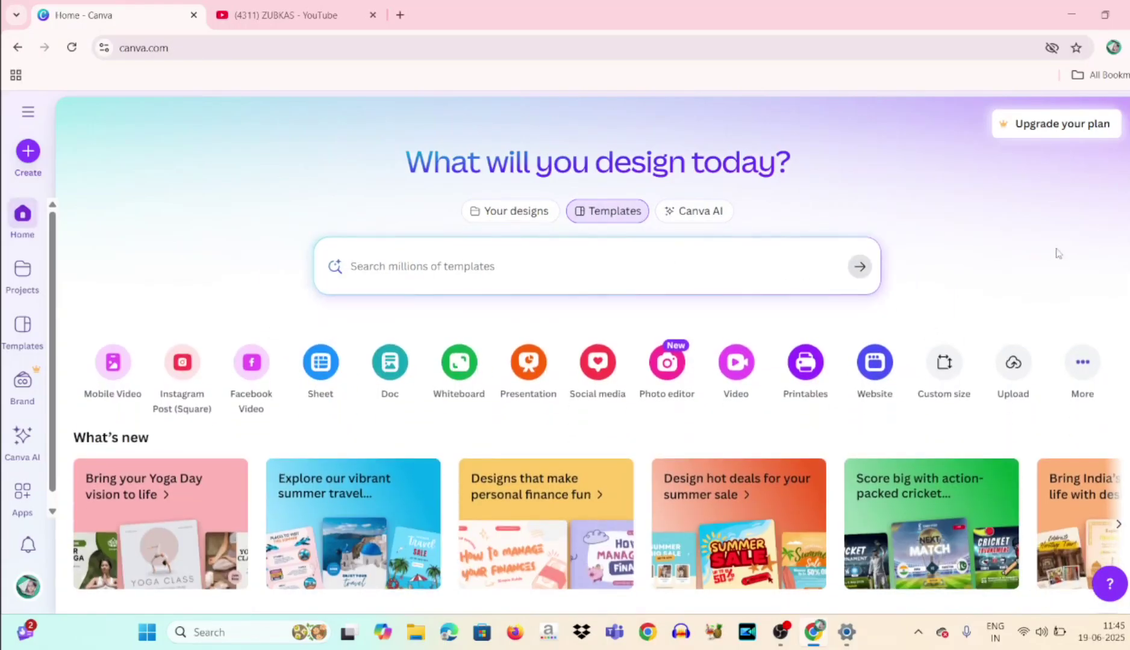
Step: Look through the home page's design shortcuts and recent designs, and open the template search
{"action": "scroll", "coordinate": [601, 354], "scroll_direction": "down", "scroll_amount": 1}
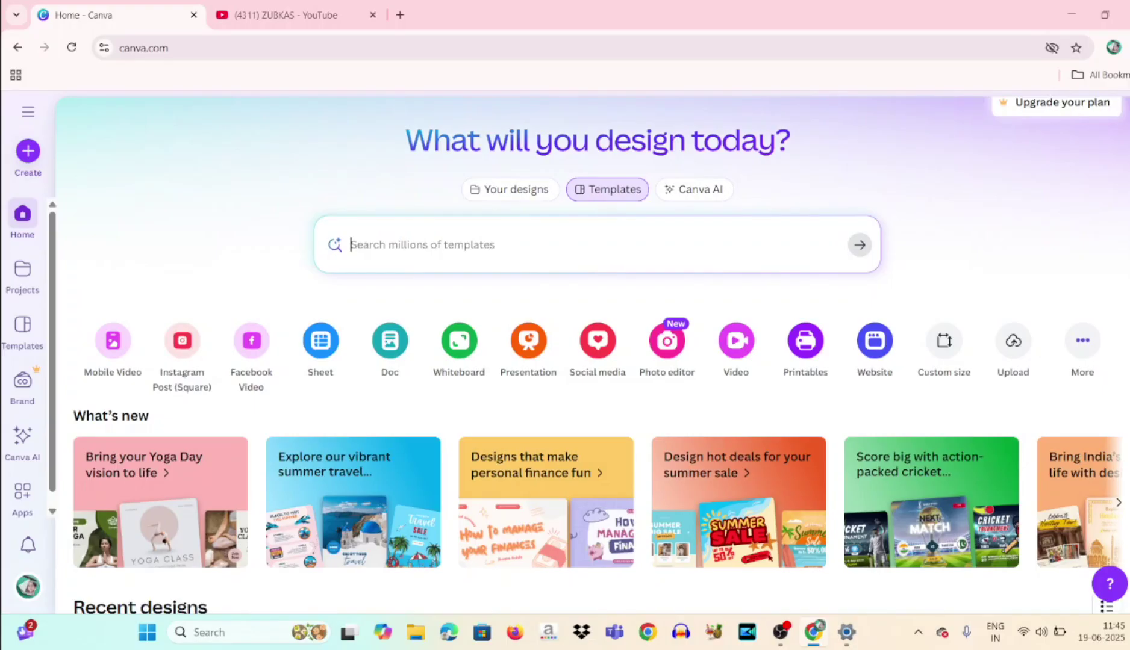
{"action": "scroll", "coordinate": [597, 355], "scroll_direction": "down", "scroll_amount": 1}
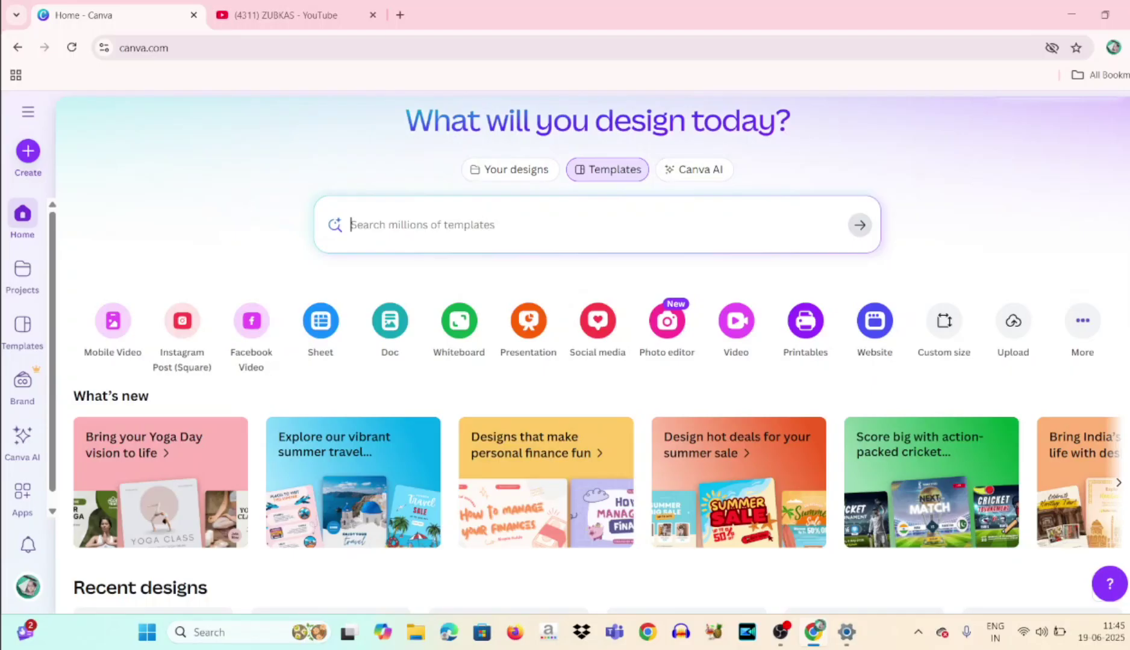
{"action": "scroll", "coordinate": [964, 260], "scroll_direction": "up", "scroll_amount": 2}
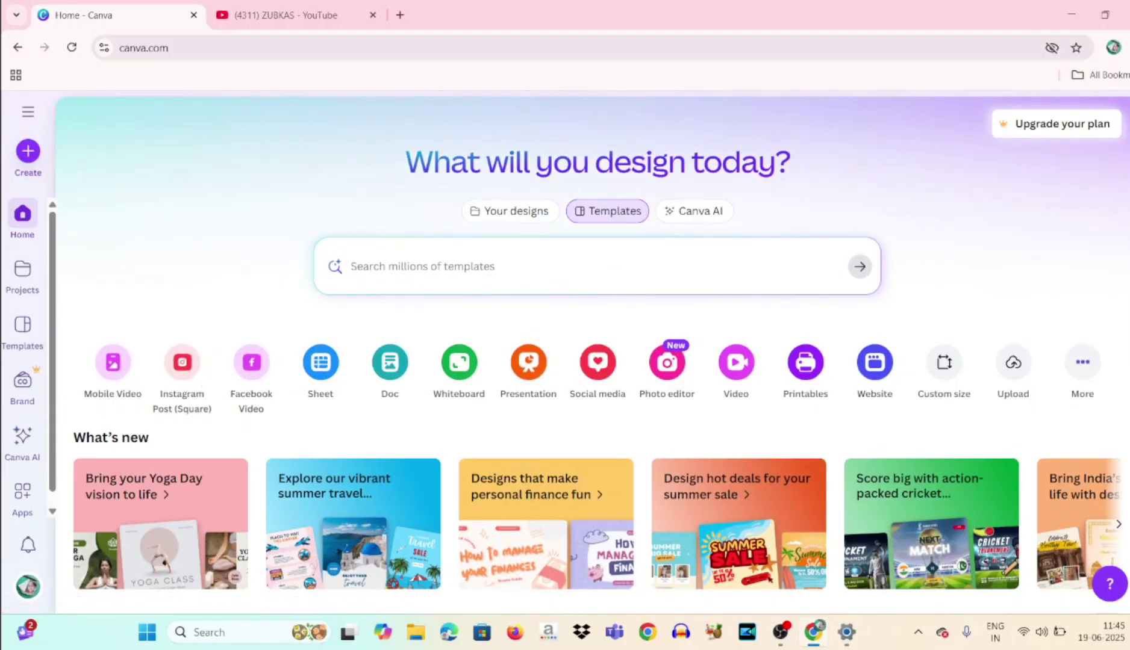
{"action": "scroll", "coordinate": [770, 431], "scroll_direction": "down", "scroll_amount": 3}
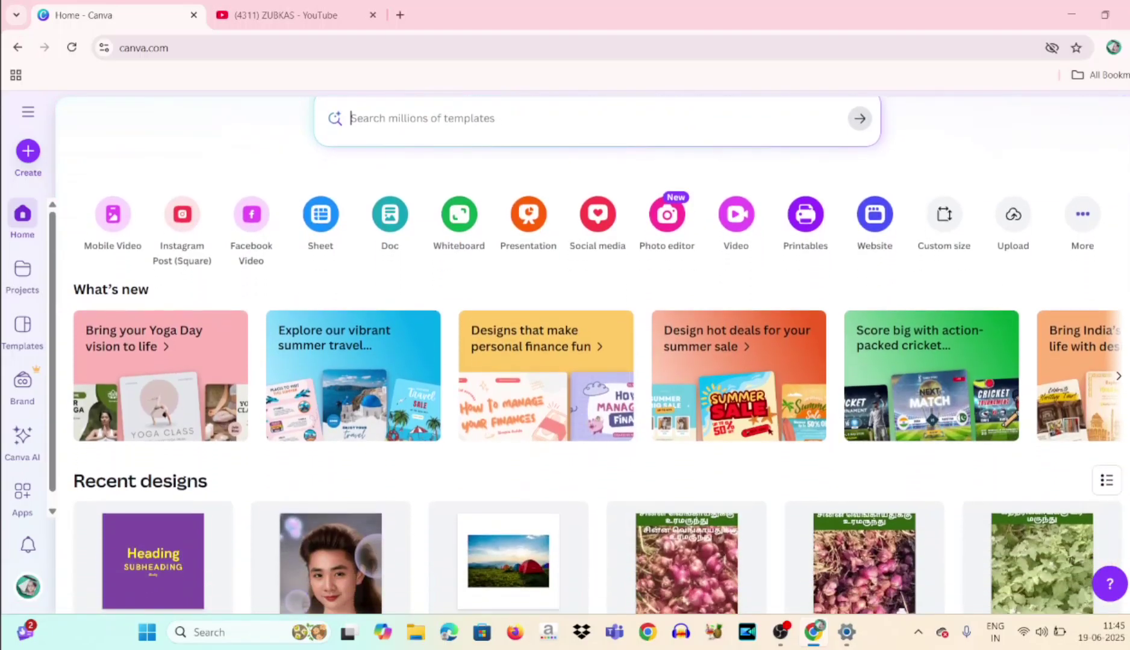
{"action": "scroll", "coordinate": [596, 355], "scroll_direction": "down", "scroll_amount": 1}
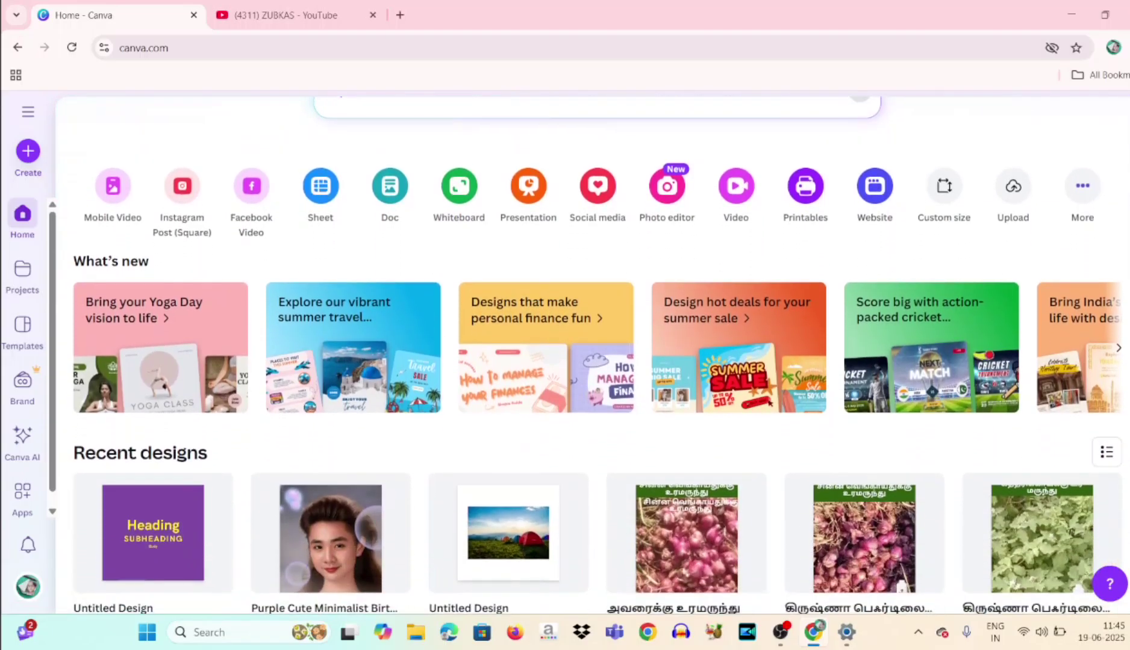
{"action": "scroll", "coordinate": [598, 355], "scroll_direction": "down", "scroll_amount": 1}
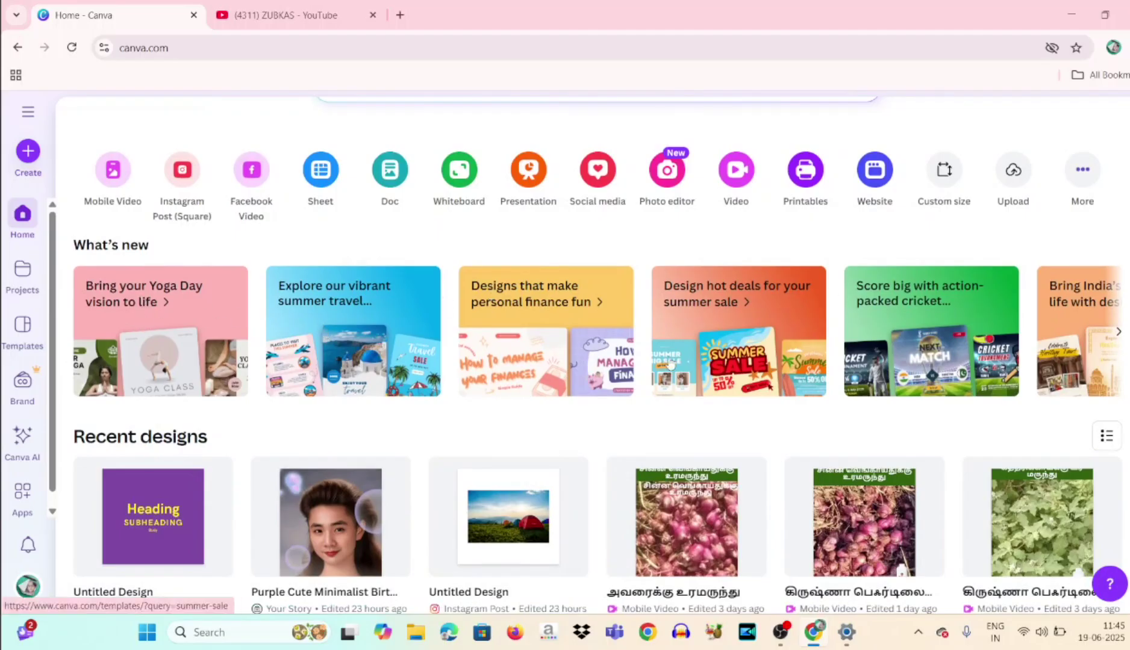
{"action": "scroll", "coordinate": [597, 355], "scroll_direction": "down", "scroll_amount": 3}
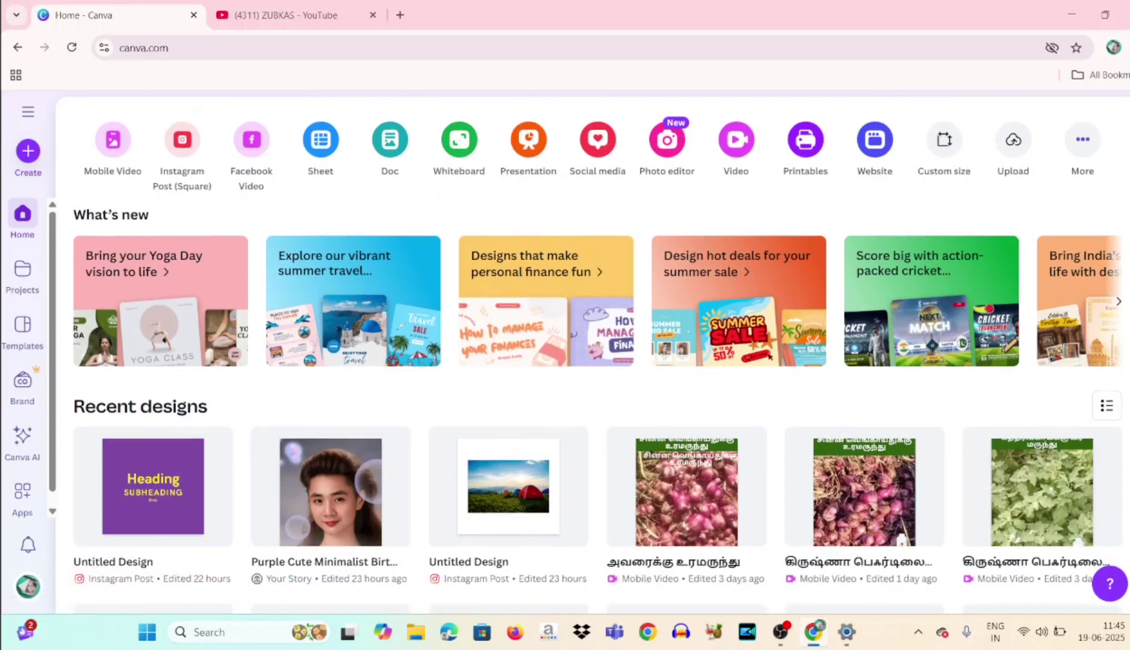
{"action": "scroll", "coordinate": [597, 355], "scroll_direction": "down", "scroll_amount": 2}
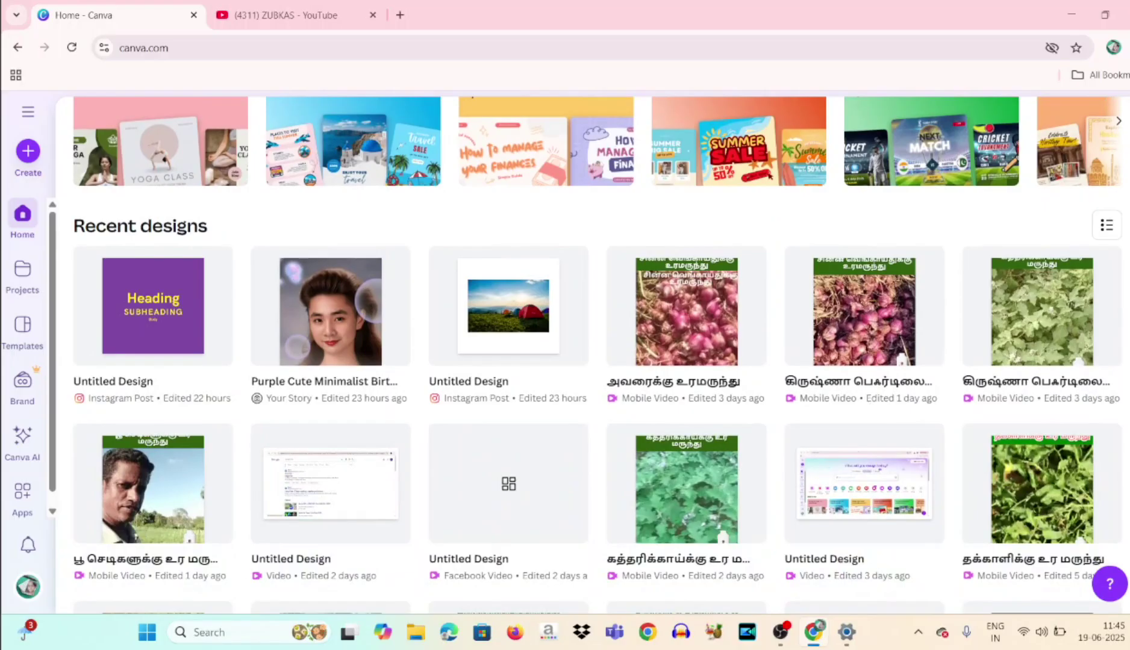
{"action": "scroll", "coordinate": [770, 176], "scroll_direction": "down", "scroll_amount": 10}
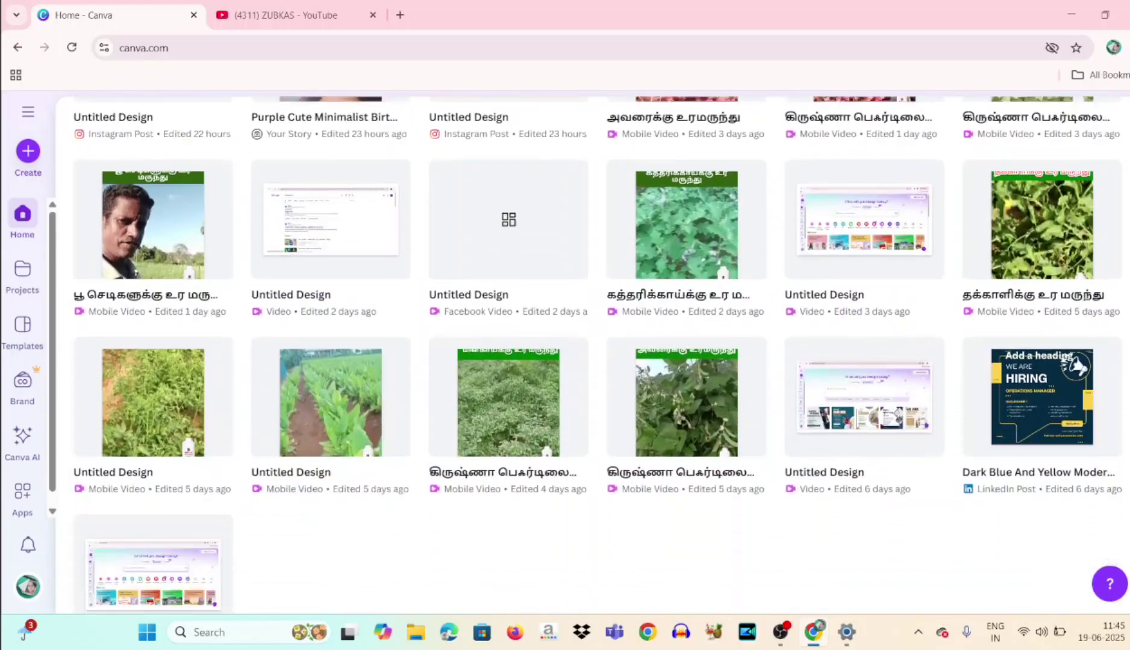
{"action": "scroll", "coordinate": [589, 355], "scroll_direction": "up", "scroll_amount": 15}
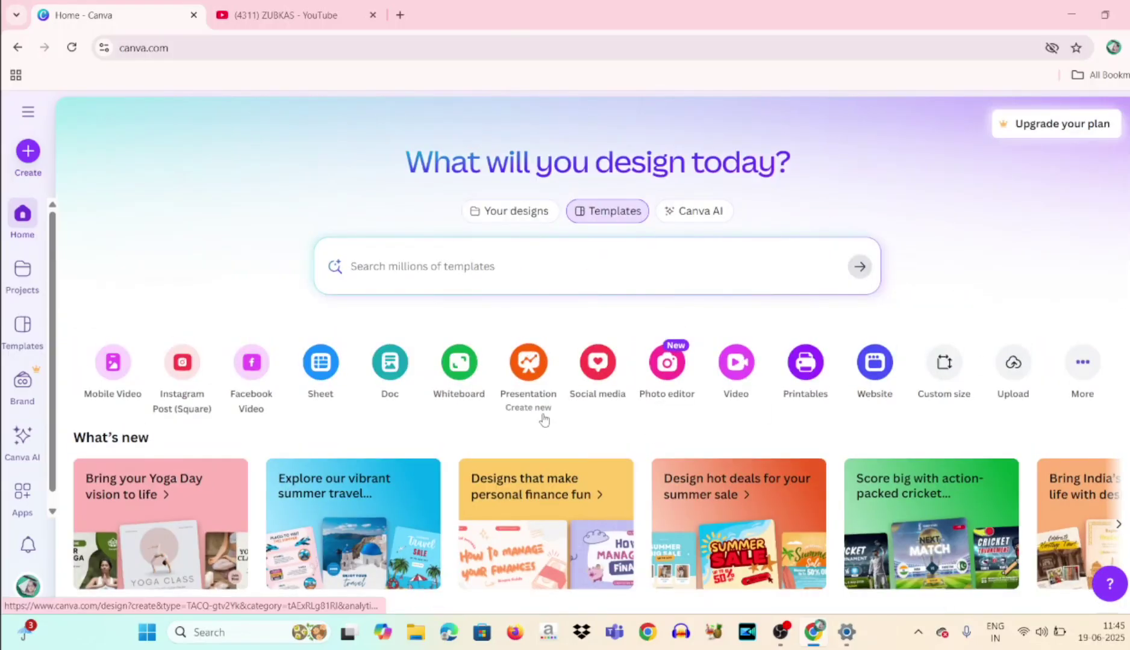
{"action": "left_click", "coordinate": [495, 267]}
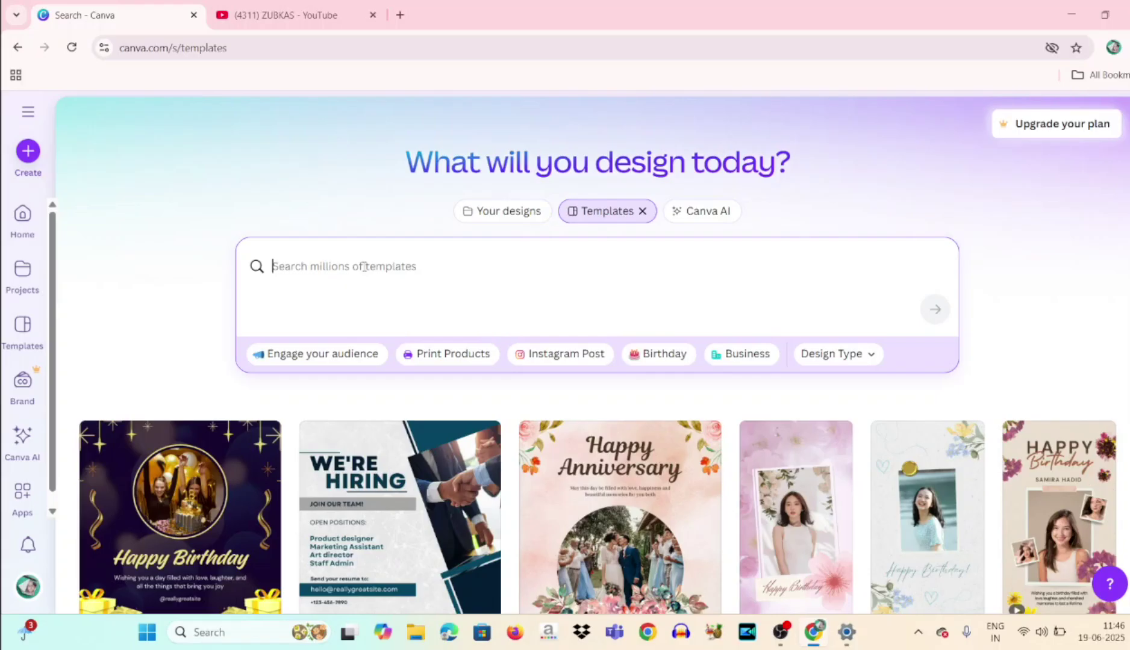
Step: Create a blank Instagram Post (4:5) design and select its empty page
{"action": "left_click", "coordinate": [29, 152]}
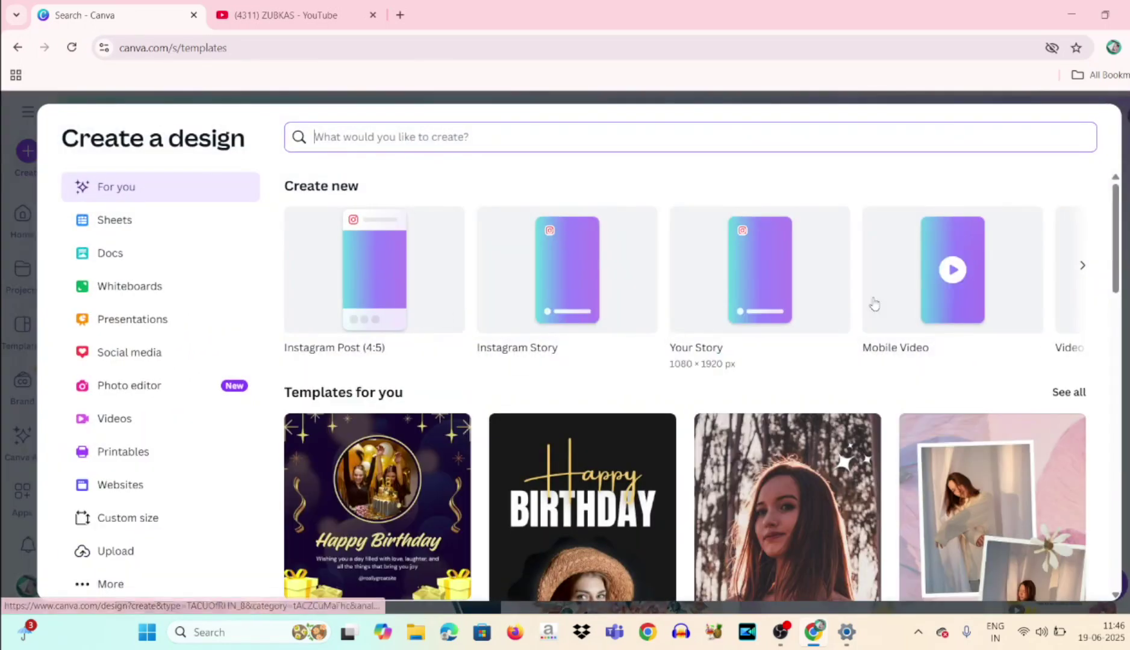
{"action": "left_click", "coordinate": [374, 264]}
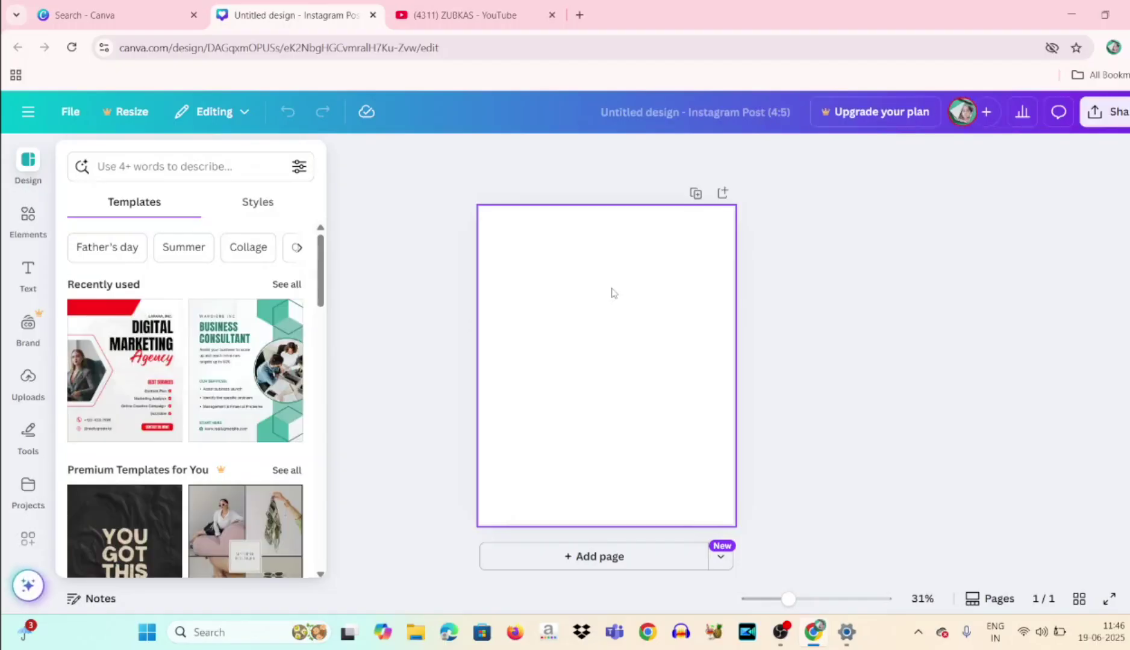
{"action": "left_click", "coordinate": [541, 335]}
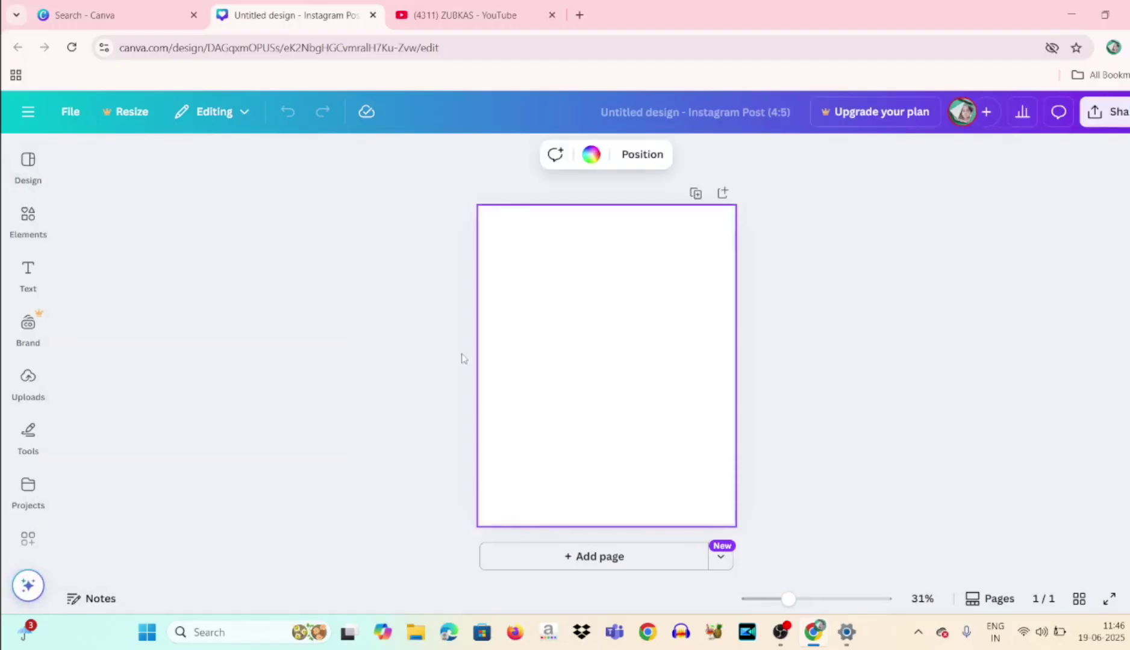
Step: Search the design templates for "Beige" and look through the results
{"action": "left_click", "coordinate": [30, 166]}
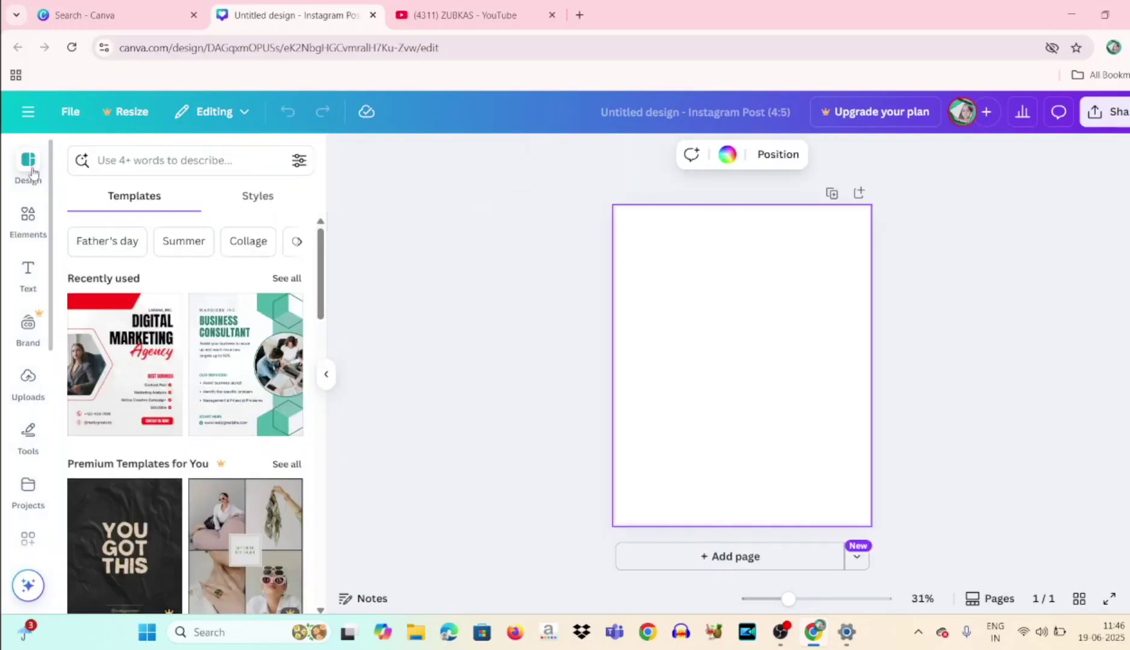
{"action": "left_click", "coordinate": [128, 166]}
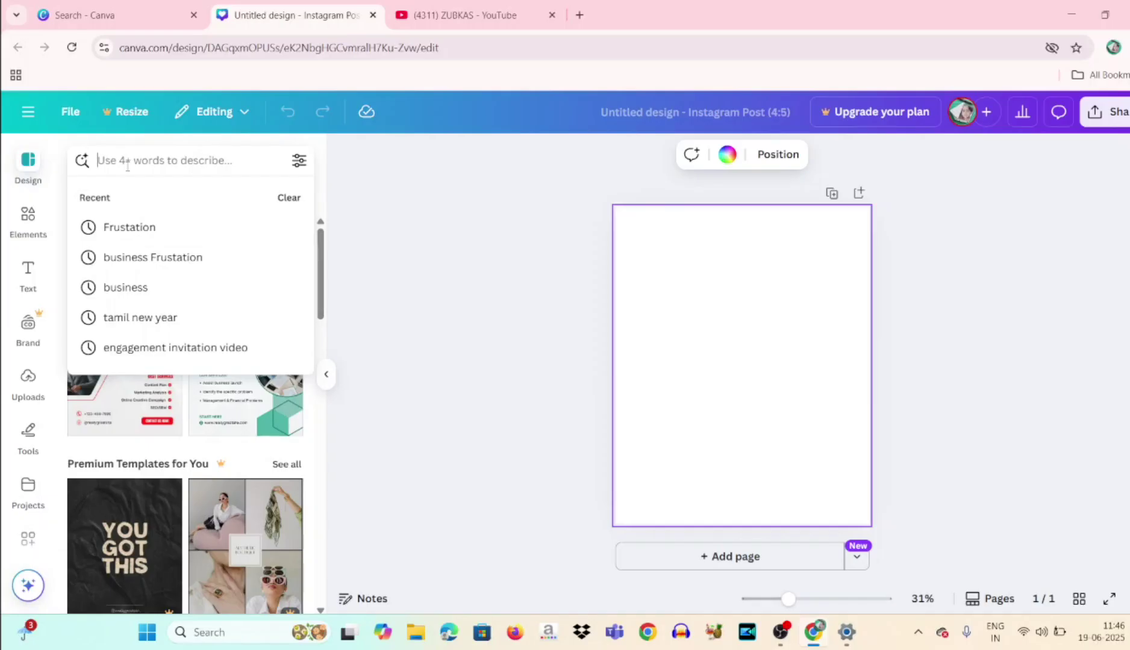
{"action": "type", "text": "Beige"}
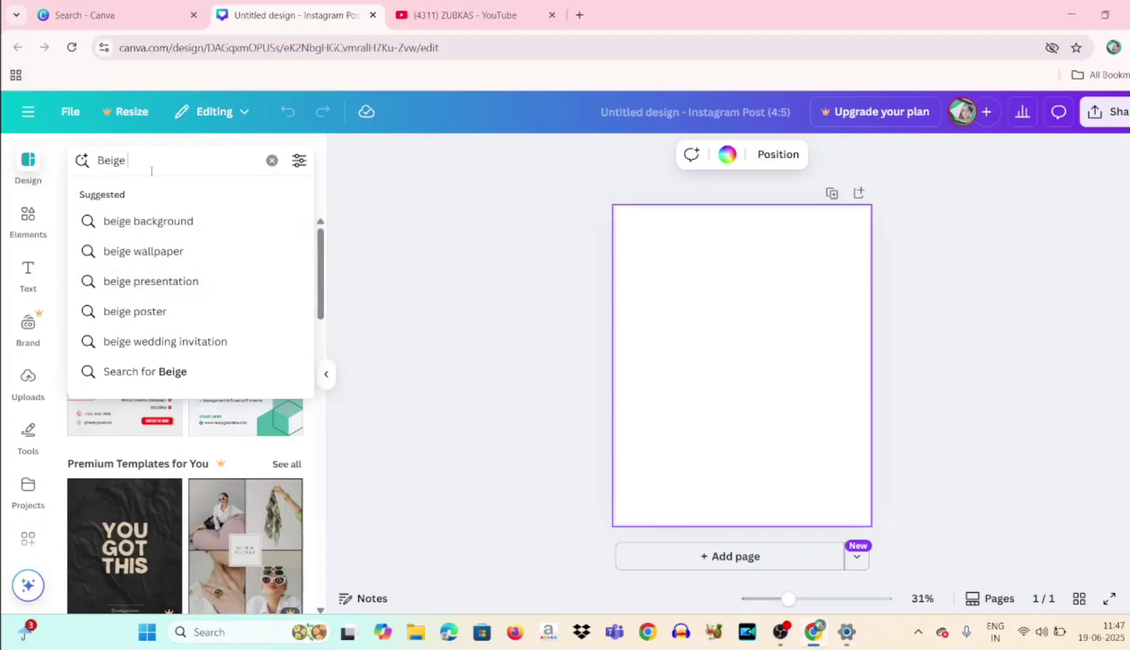
{"action": "key", "text": "Return"}
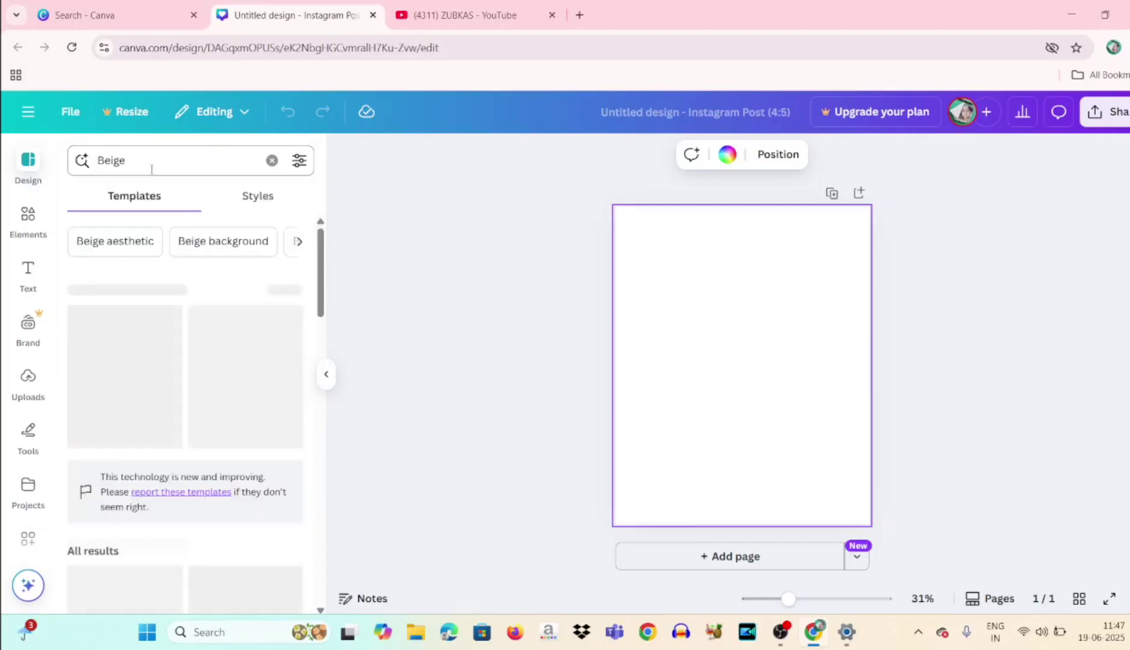
{"action": "left_click_drag", "start_coordinate": [320, 290], "coordinate": [319, 369]}
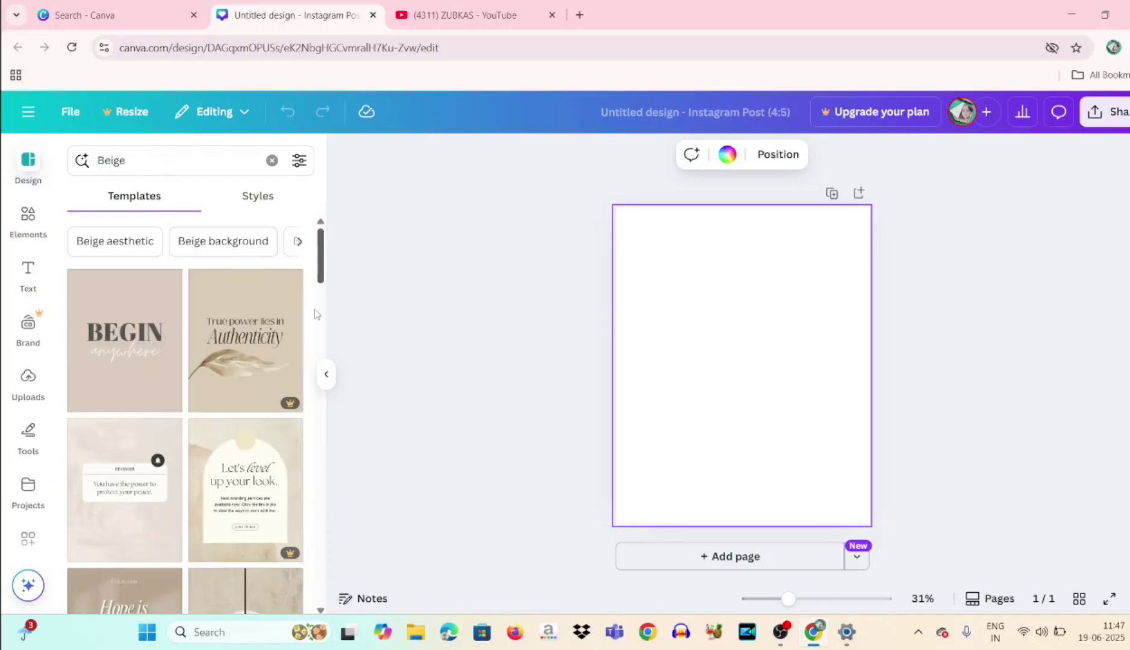
Step: Look further through the Beige template results and return to the start of the list
{"action": "scroll", "coordinate": [316, 331], "scroll_direction": "down", "scroll_amount": 10}
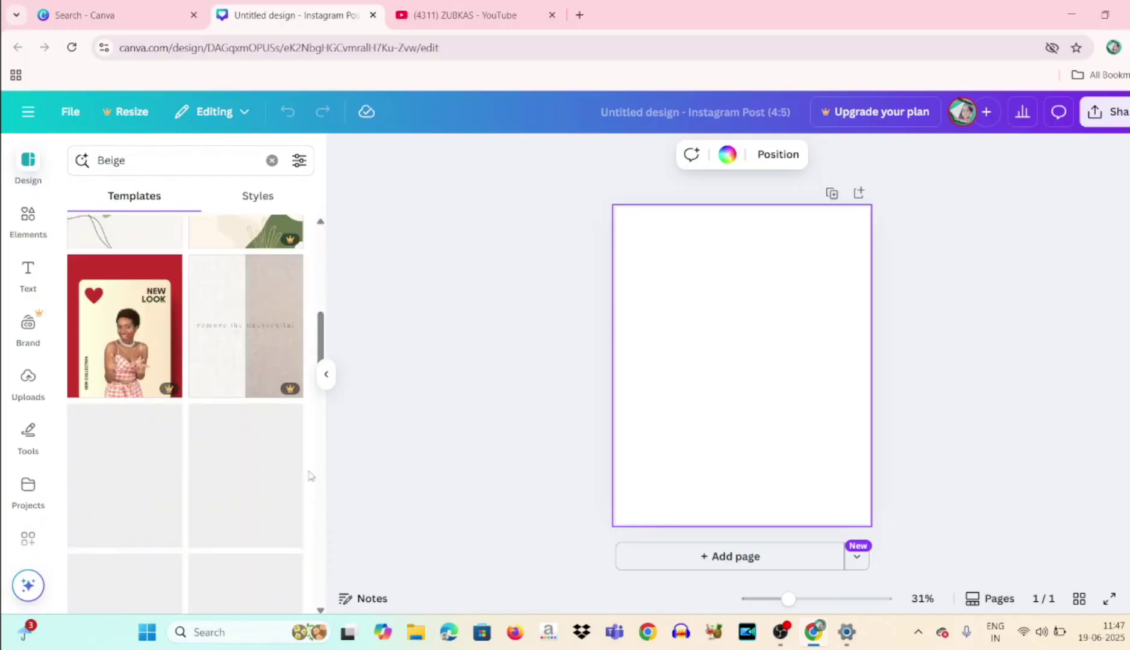
{"action": "left_click_drag", "start_coordinate": [319, 338], "coordinate": [320, 444]}
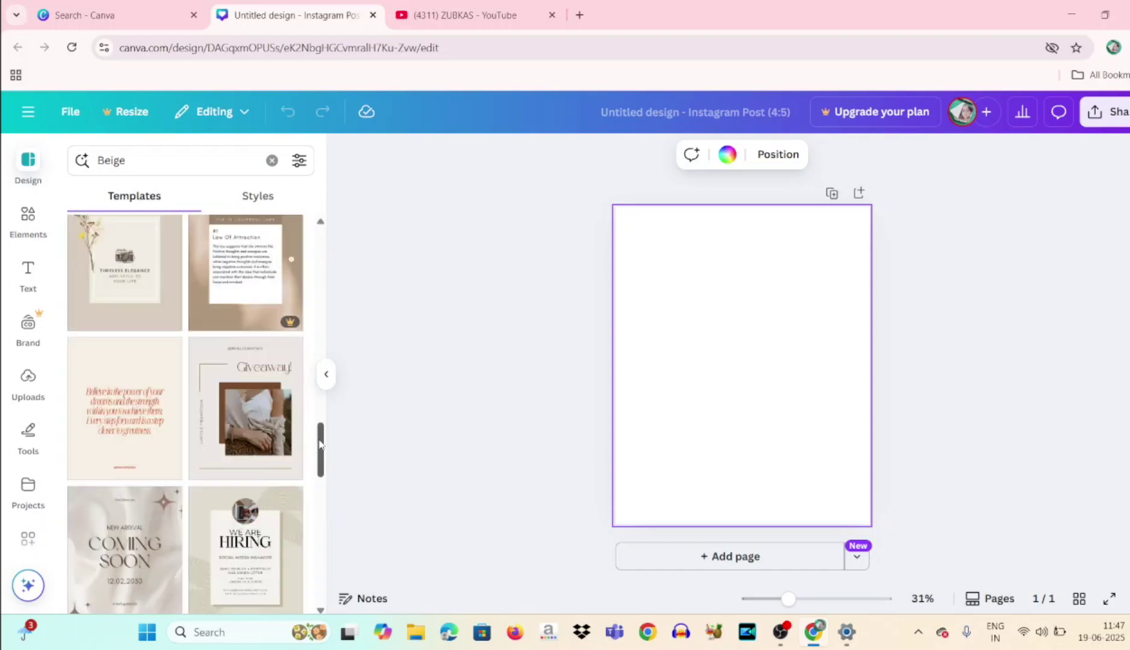
{"action": "left_click_drag", "start_coordinate": [320, 444], "coordinate": [320, 251]}
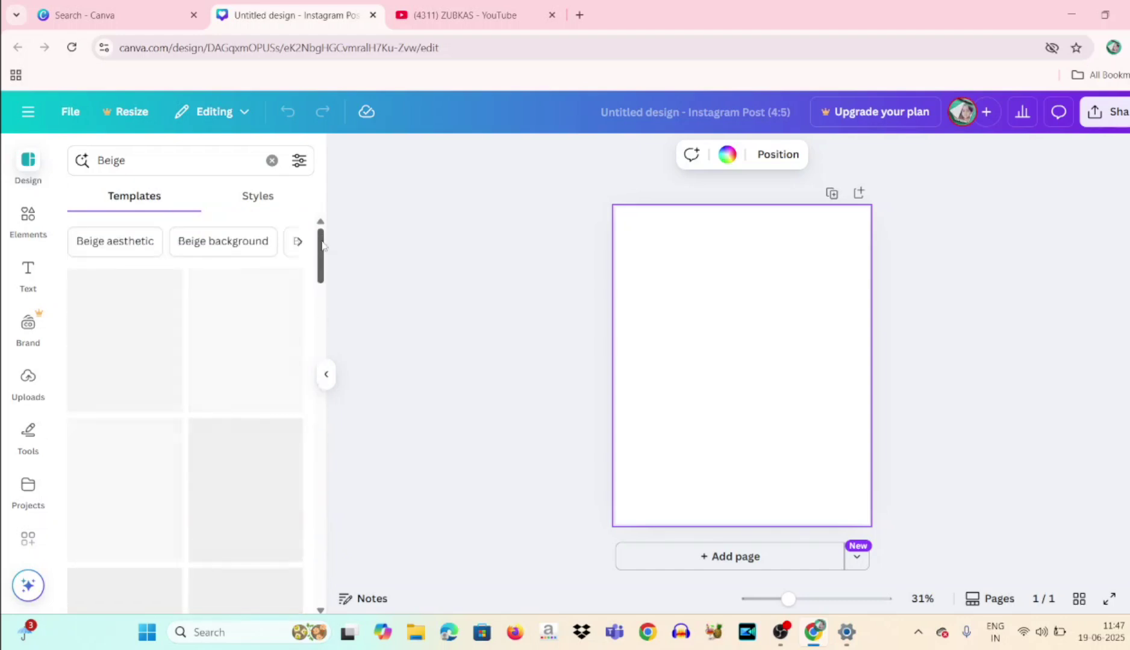
Step: Search the design templates for "campaign"
{"action": "left_click", "coordinate": [176, 162]}
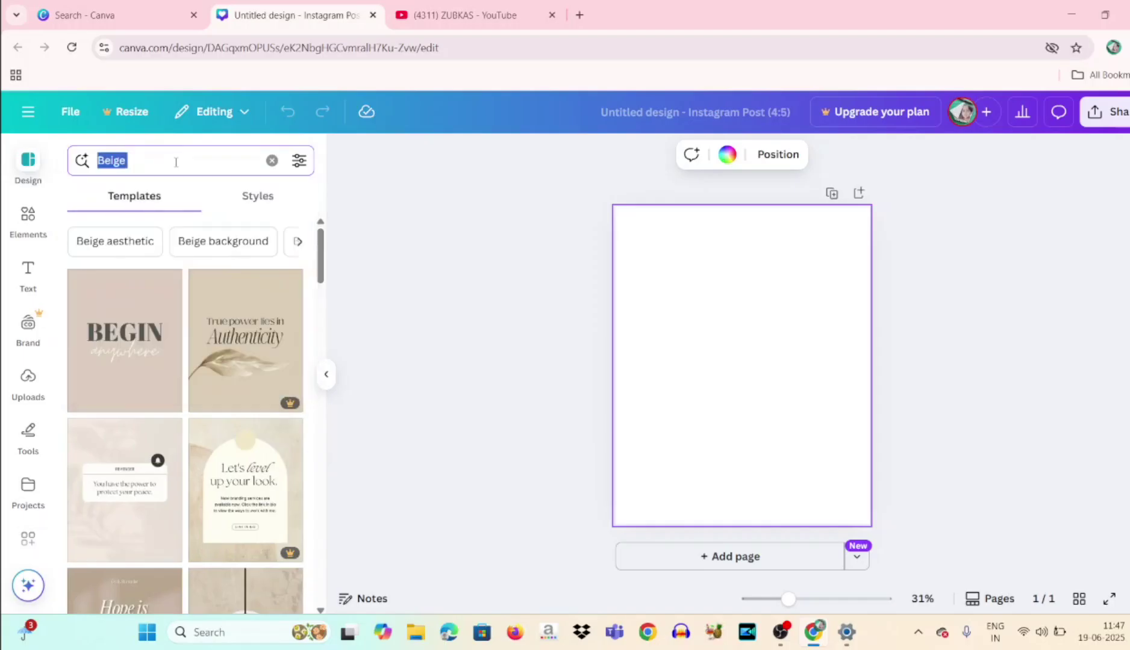
{"action": "key", "text": "BackSpace"}
{"action": "type", "text": "C"}
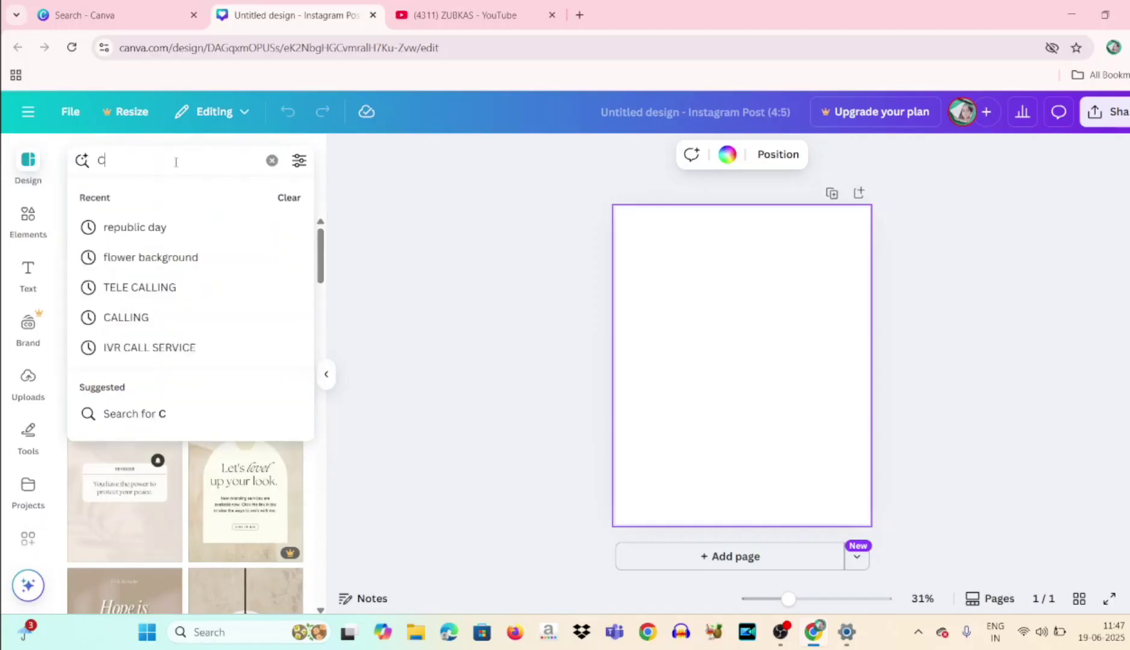
{"action": "type", "text": "ampai"}
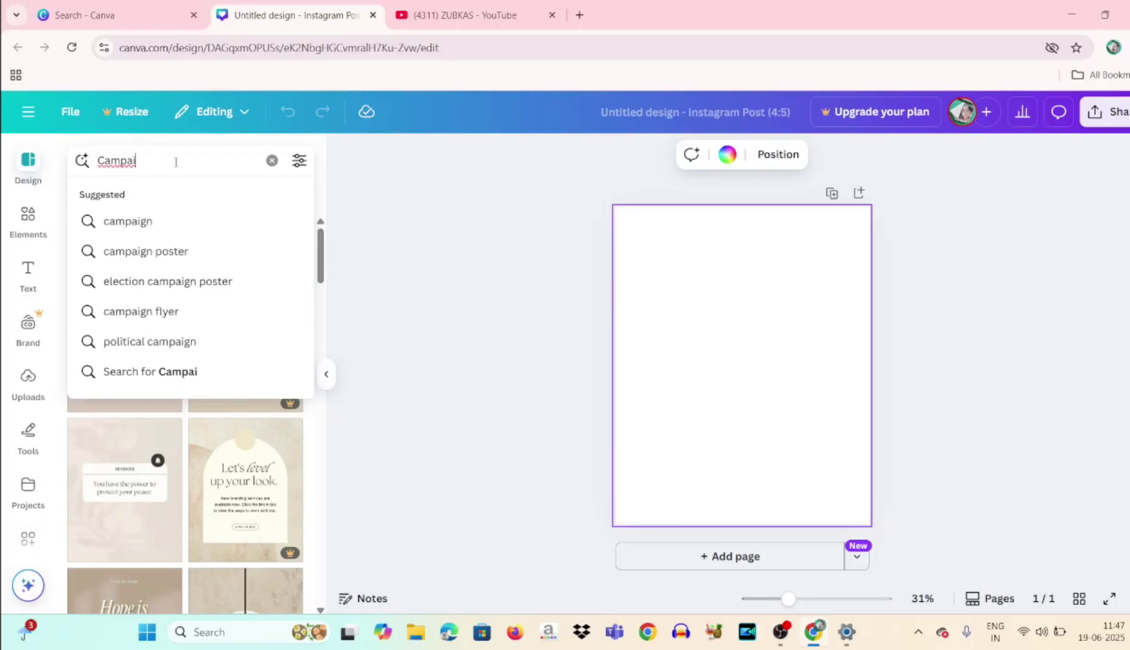
{"action": "left_click", "coordinate": [160, 232]}
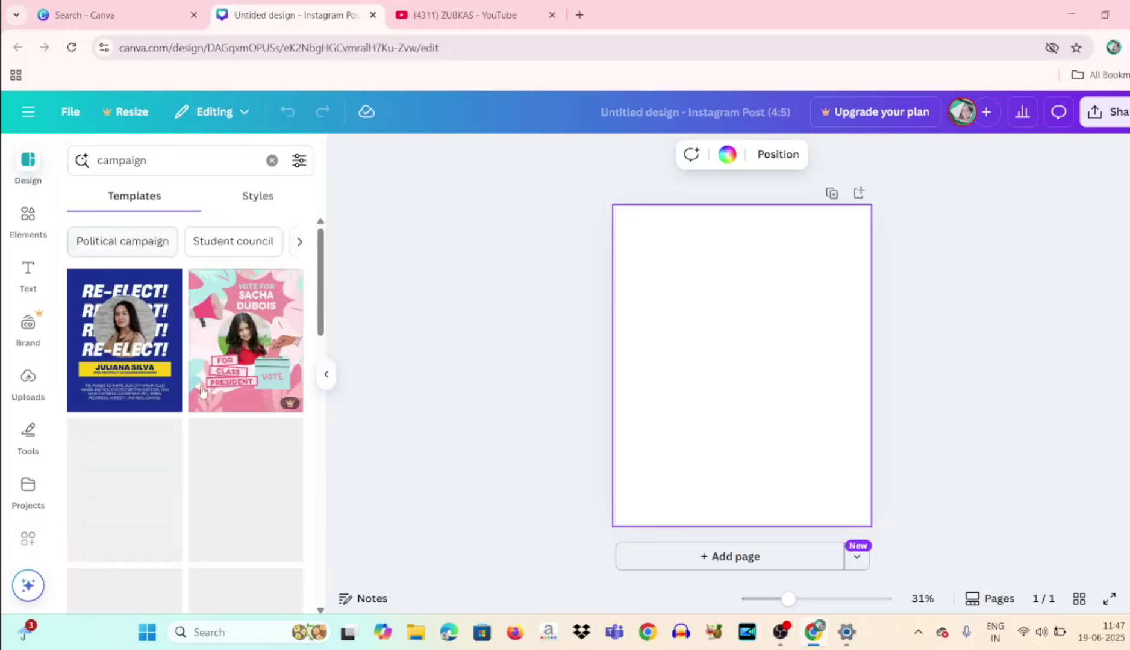
Step: Change the template search to "camping poster"
{"action": "left_click", "coordinate": [166, 161]}
{"action": "key", "text": "BackSpace"}
{"action": "key", "text": "BackSpace"}
{"action": "key", "text": "BackSpace"}
{"action": "key", "text": "BackSpace"}
{"action": "type", "text": "ing"}
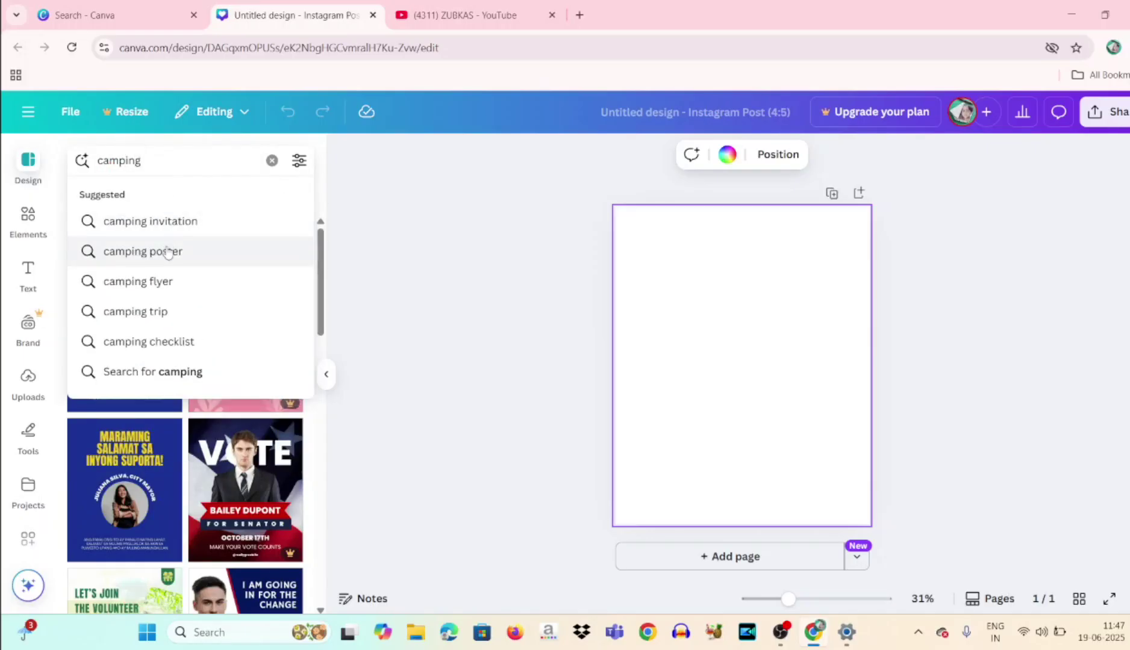
{"action": "left_click", "coordinate": [167, 248]}
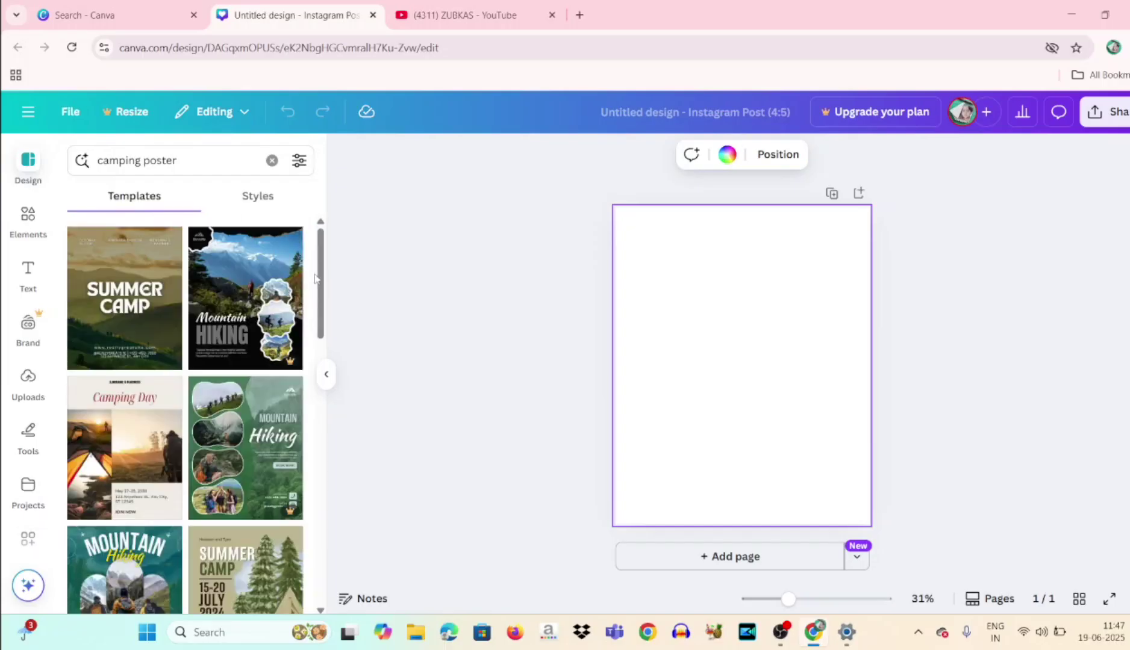
Step: Look through the camping poster templates and apply the neutral Camping Day photo collage template to the page
{"action": "mouse_move", "coordinate": [320, 281]}
{"action": "left_mouse_down"}
{"action": "mouse_move", "coordinate": [323, 377]}
{"action": "mouse_move", "coordinate": [328, 288]}
{"action": "left_mouse_up"}
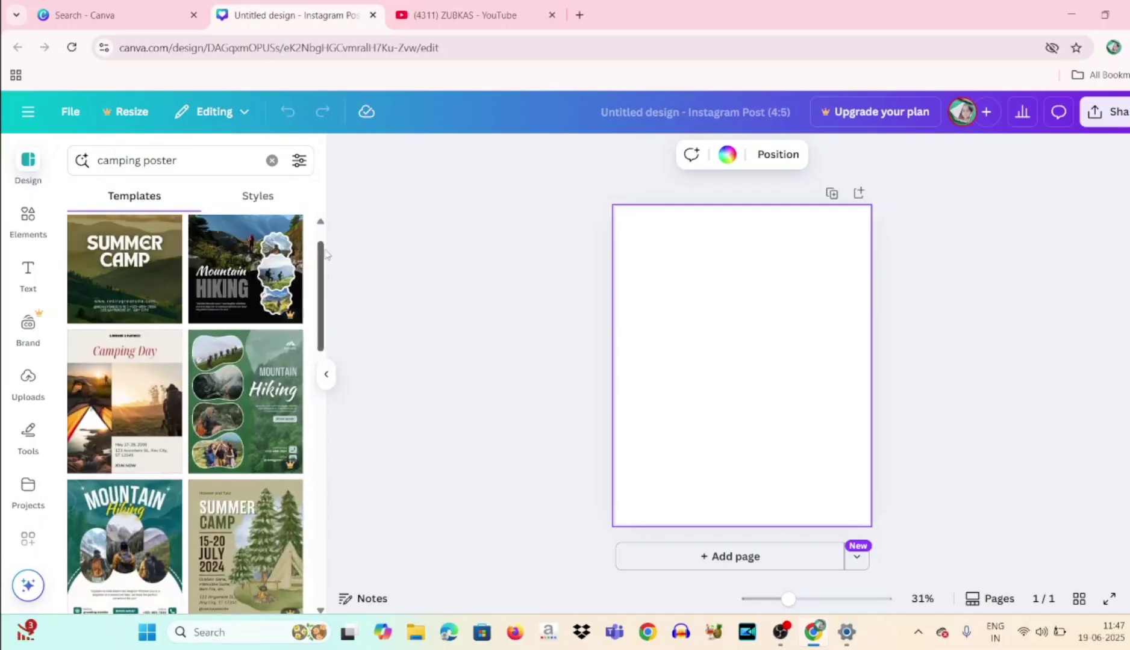
{"action": "scroll", "coordinate": [323, 259], "scroll_direction": "up", "scroll_amount": 1}
{"action": "left_click_drag", "start_coordinate": [323, 283], "coordinate": [346, 462]}
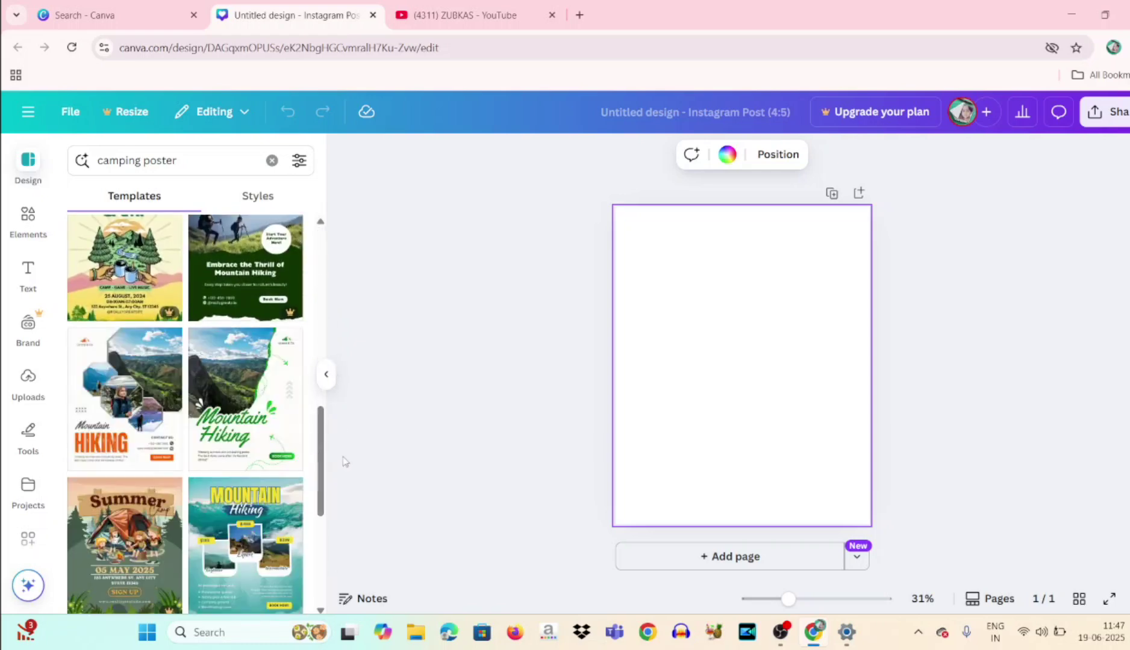
{"action": "left_click_drag", "start_coordinate": [324, 467], "coordinate": [313, 578]}
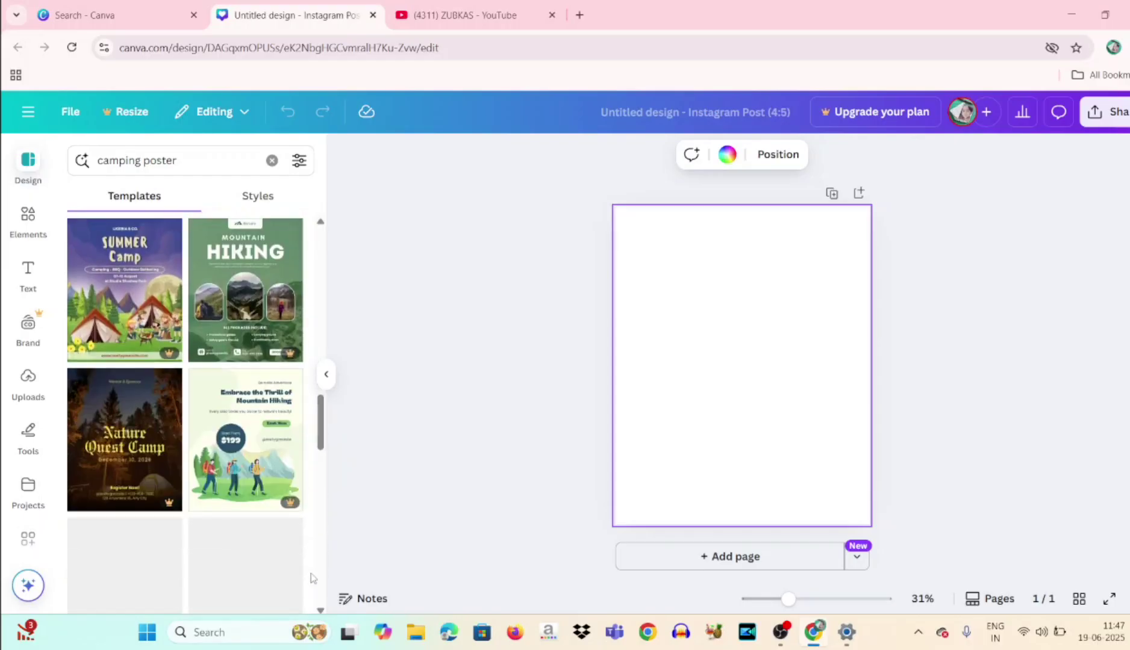
{"action": "left_click_drag", "start_coordinate": [320, 447], "coordinate": [313, 389]}
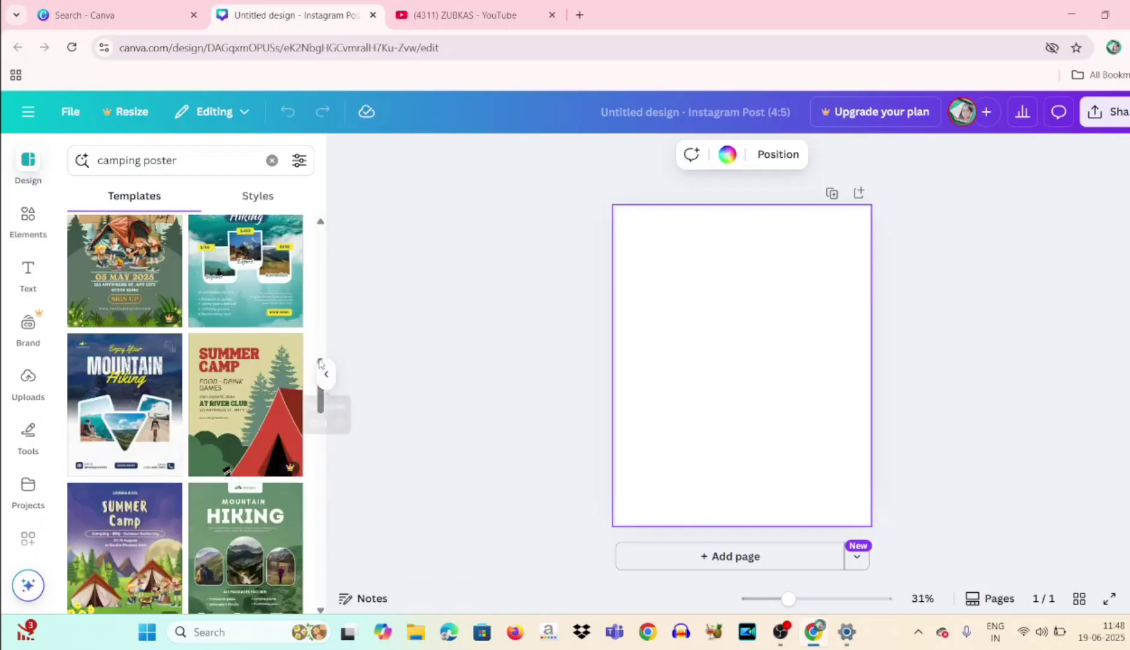
{"action": "left_click_drag", "start_coordinate": [319, 365], "coordinate": [322, 241]}
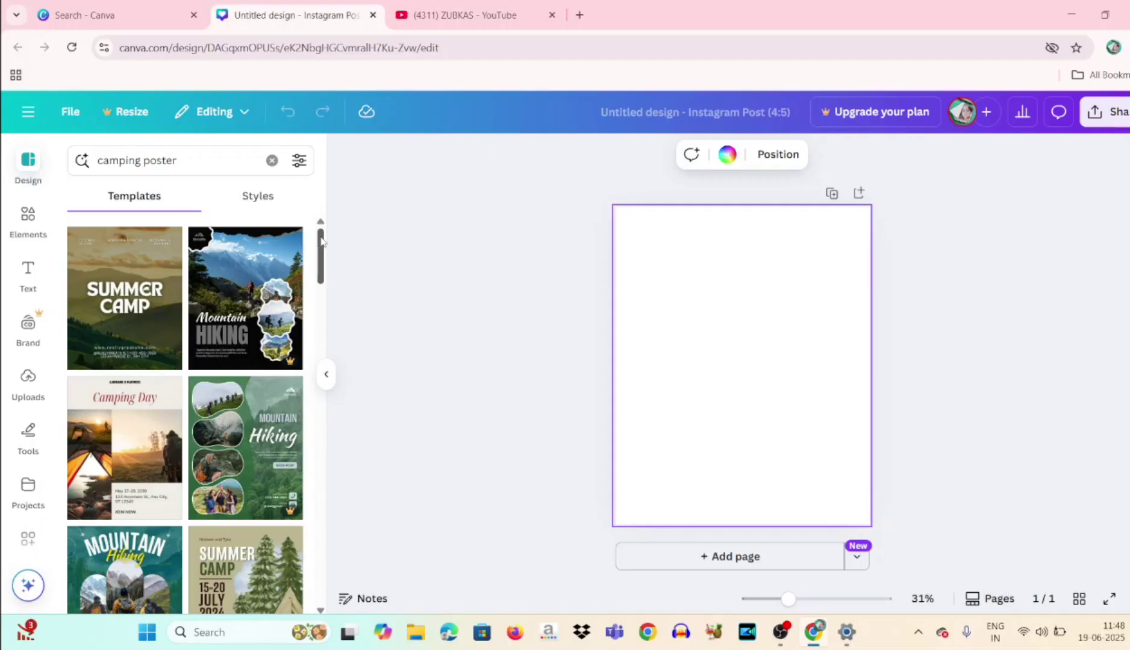
{"action": "left_click_drag", "start_coordinate": [321, 241], "coordinate": [312, 344]}
{"action": "scroll", "coordinate": [253, 391], "scroll_direction": "up", "scroll_amount": 10}
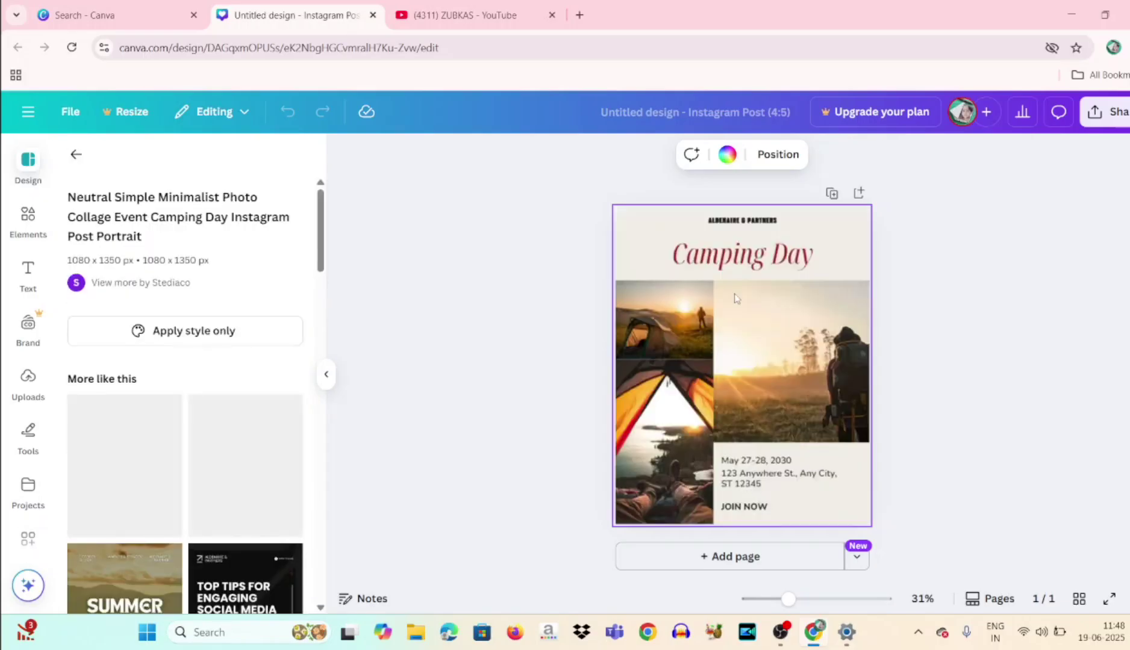
Step: Select the Camping Day heading and the three photos in turn to examine the template's separate elements
{"action": "left_click", "coordinate": [736, 272]}
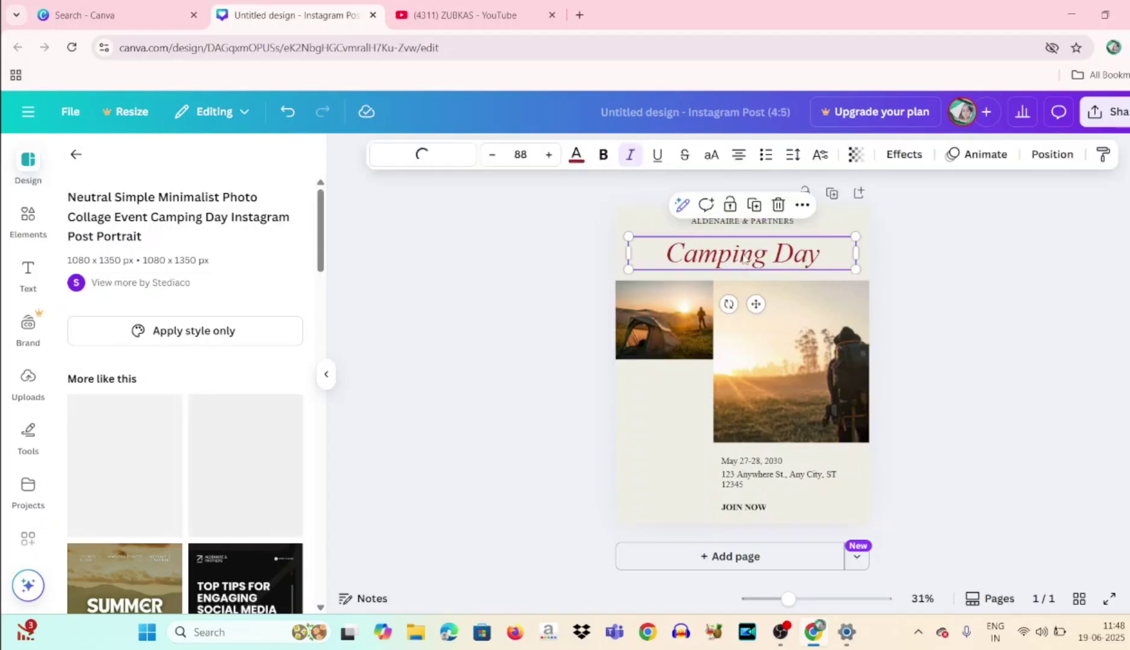
{"action": "left_click", "coordinate": [663, 331]}
{"action": "left_click", "coordinate": [645, 476]}
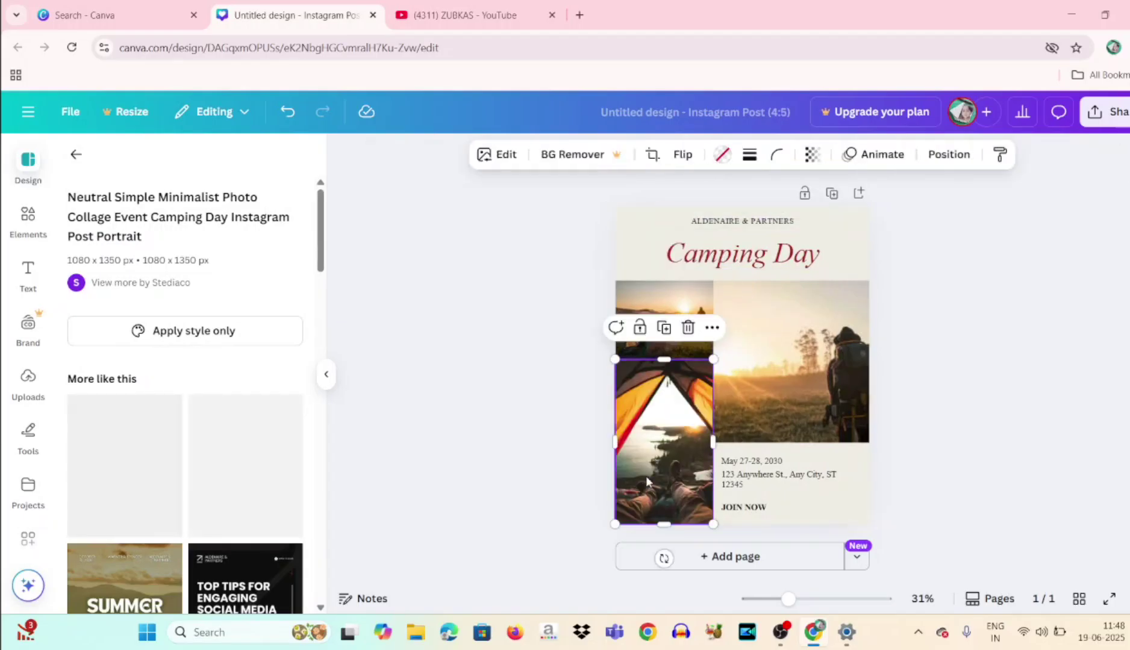
{"action": "left_click", "coordinate": [769, 412]}
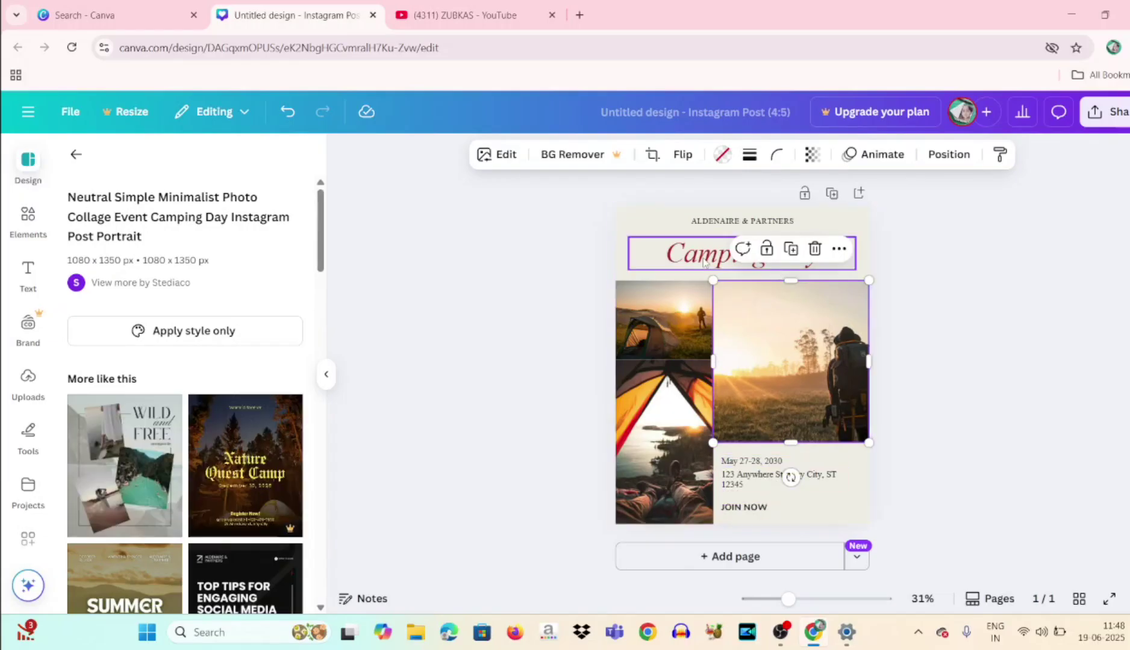
Step: Delete the Camping Day heading, and undo the deletion
{"action": "left_click", "coordinate": [775, 271]}
{"action": "left_click", "coordinate": [766, 247]}
{"action": "key", "text": "BackSpace"}
{"action": "left_click", "coordinate": [797, 228]}
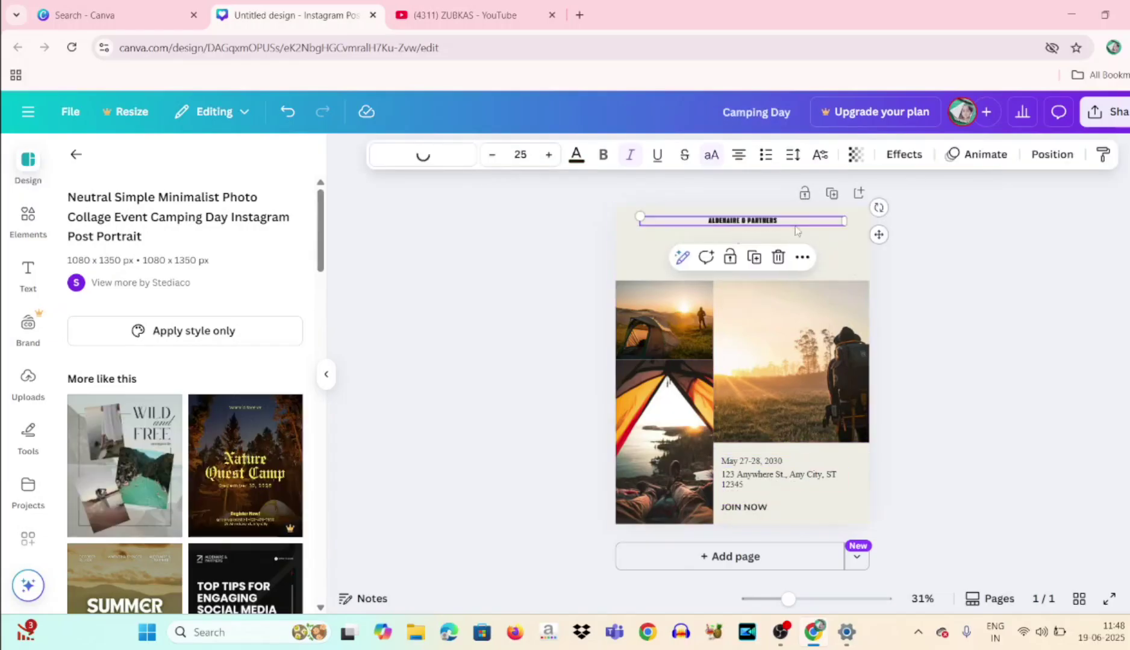
{"action": "key", "text": "ctrl+z"}
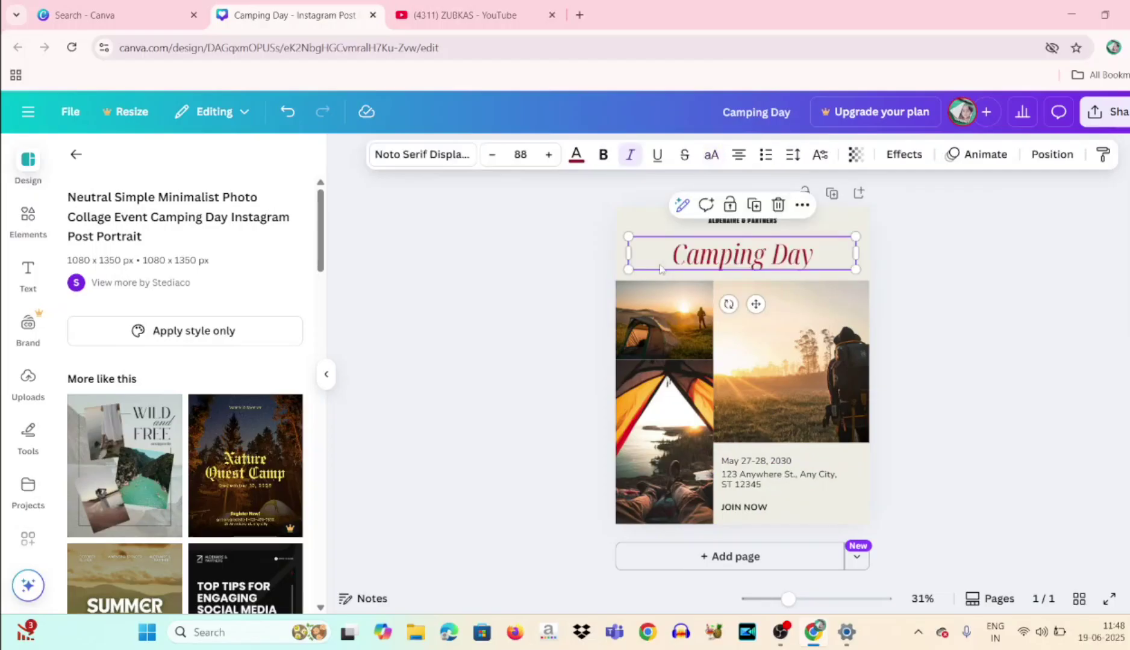
Step: Examine the editable heading, the three photos and the company line above the heading by selecting each one
{"action": "left_click", "coordinate": [753, 268]}
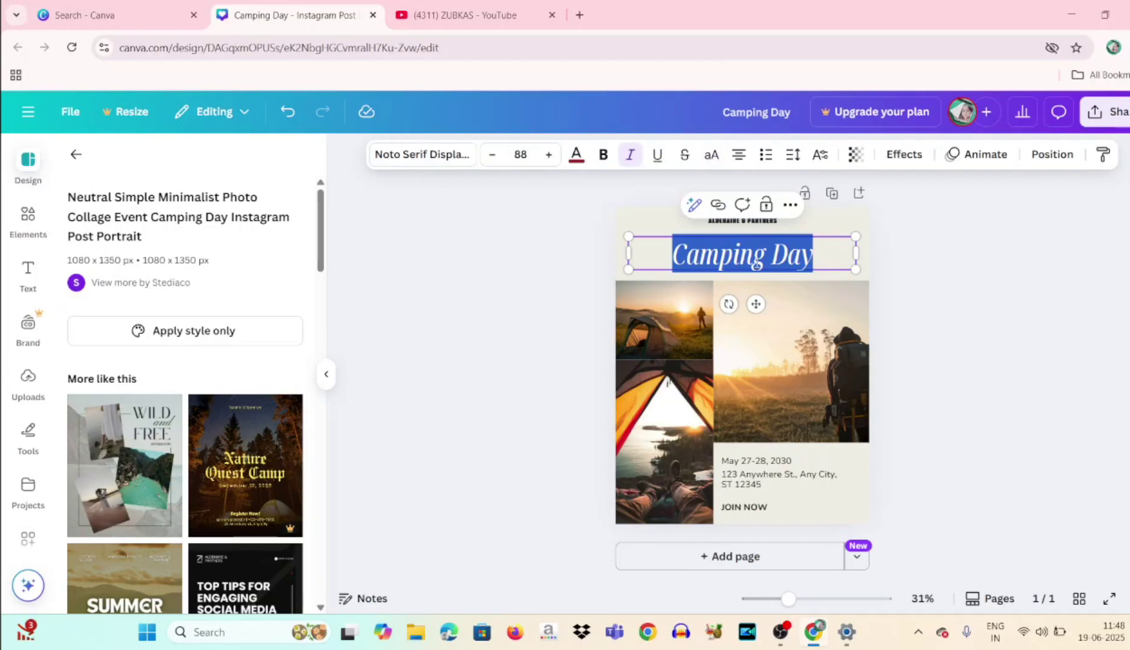
{"action": "left_click", "coordinate": [675, 338]}
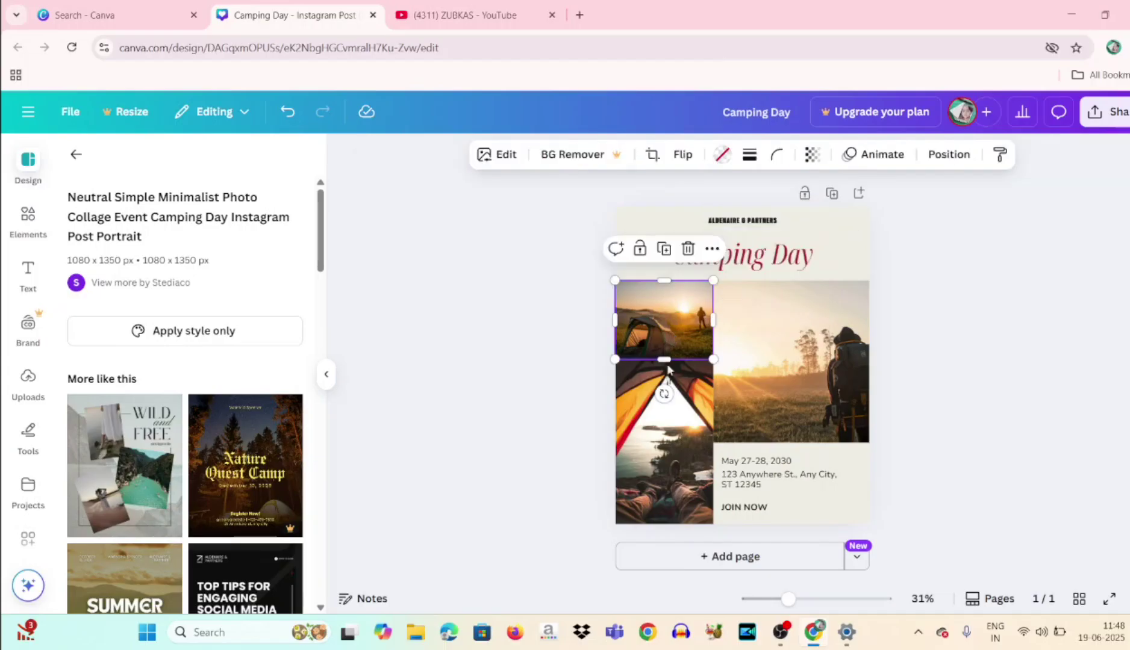
{"action": "left_click", "coordinate": [660, 429]}
{"action": "left_click", "coordinate": [781, 402]}
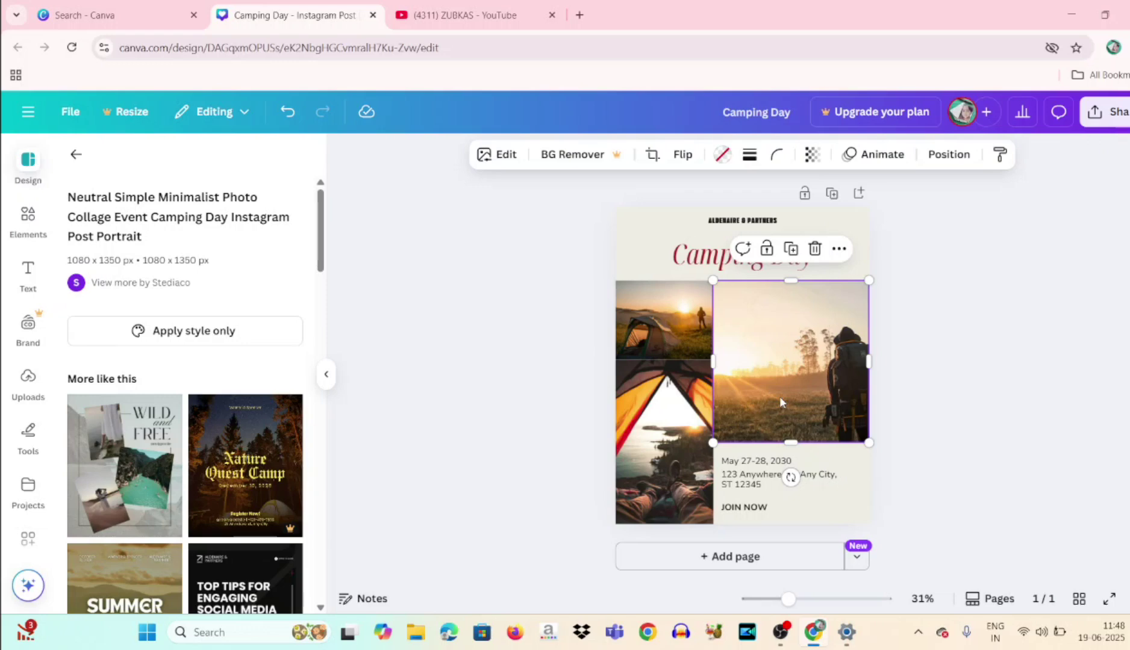
{"action": "double_click", "coordinate": [685, 253]}
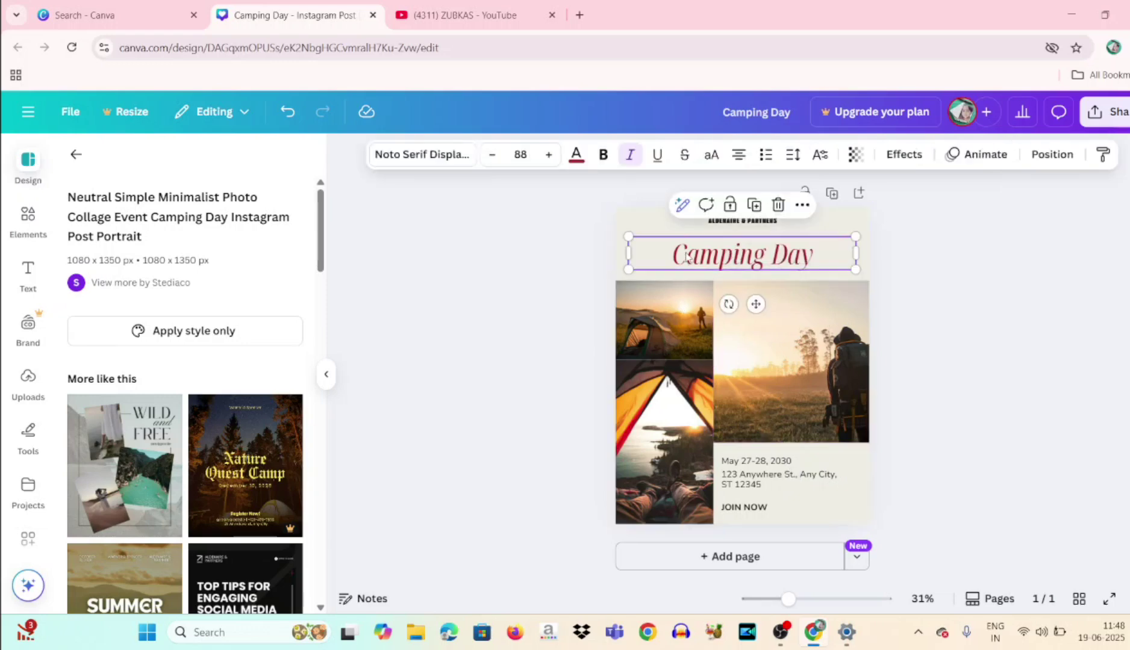
{"action": "left_click", "coordinate": [708, 234]}
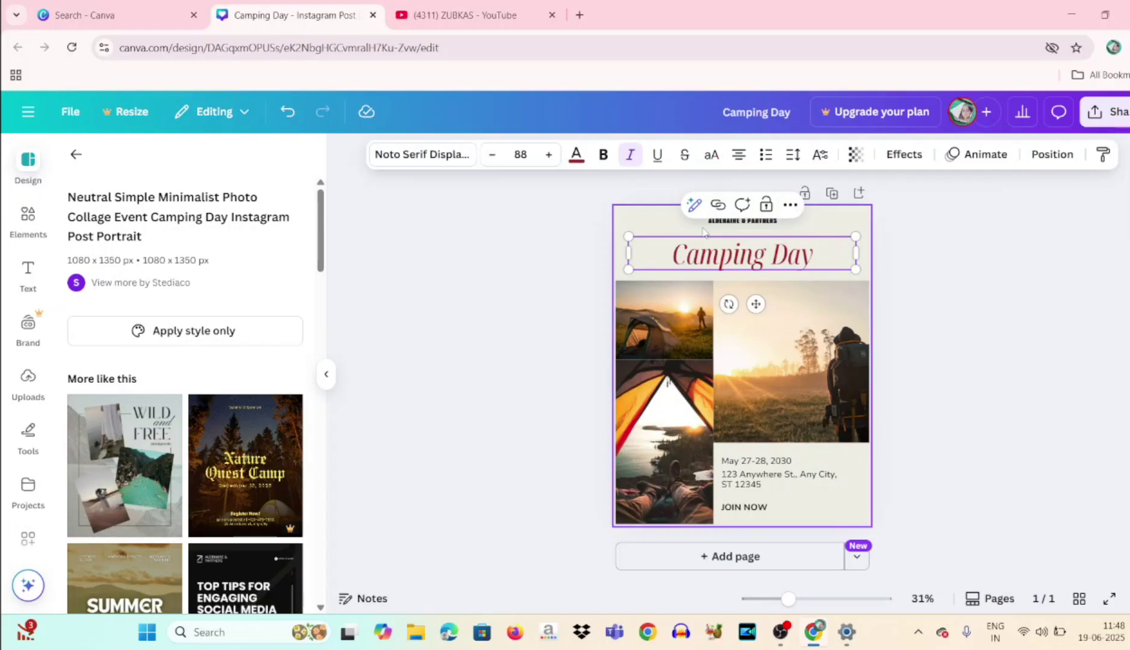
{"action": "left_click", "coordinate": [745, 222]}
{"action": "double_click", "coordinate": [745, 222]}
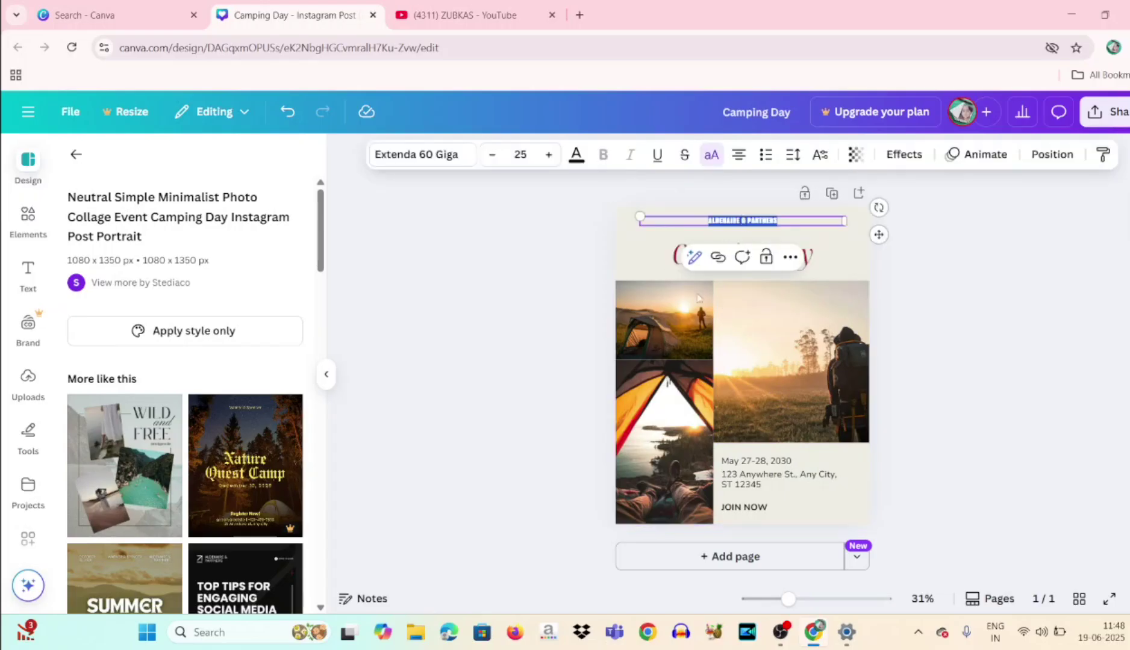
Step: Examine the photos and the page background as individually selectable parts of the design
{"action": "left_click", "coordinate": [647, 412]}
{"action": "left_click", "coordinate": [766, 386]}
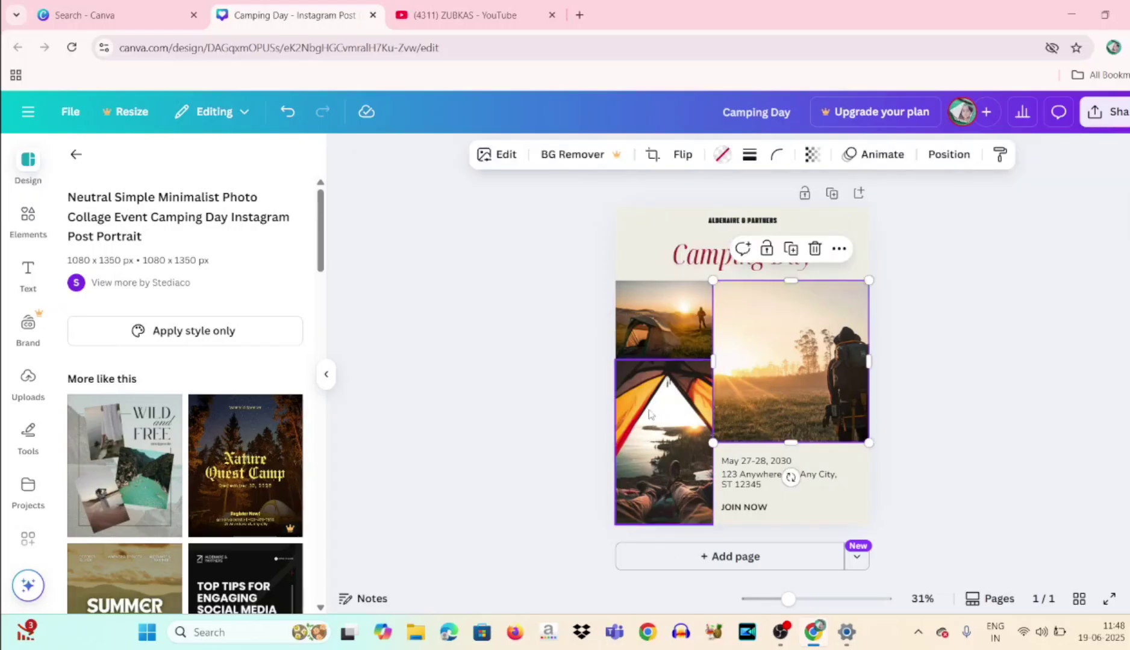
{"action": "left_click", "coordinate": [772, 534]}
{"action": "left_click", "coordinate": [777, 513]}
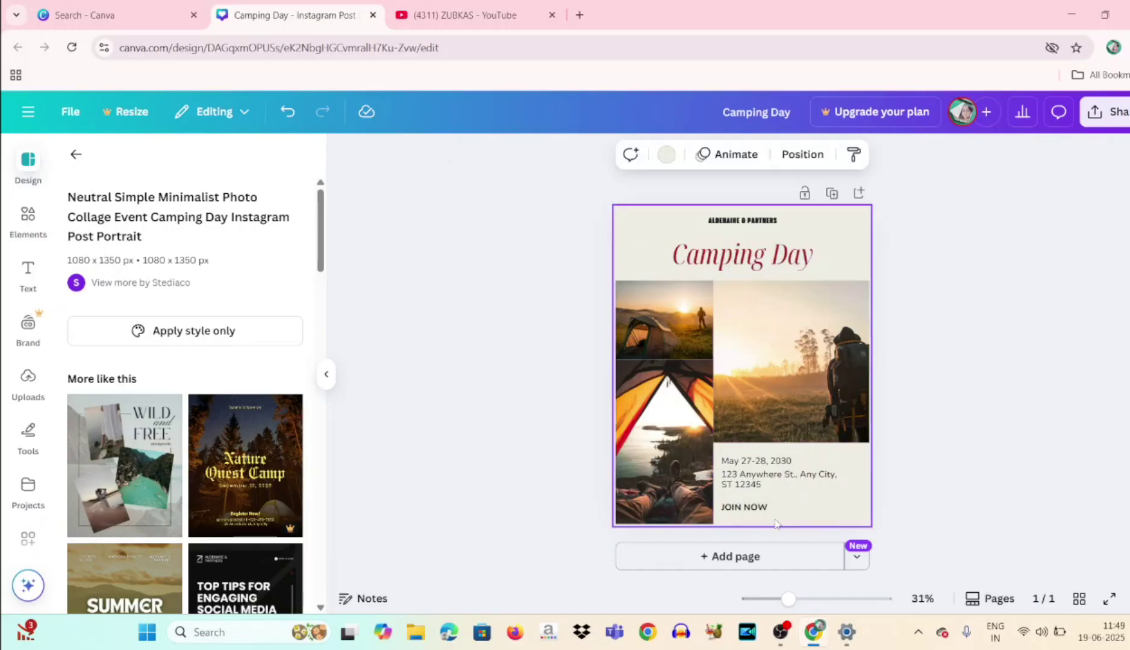
{"action": "left_click", "coordinate": [798, 419]}
{"action": "left_click", "coordinate": [700, 424]}
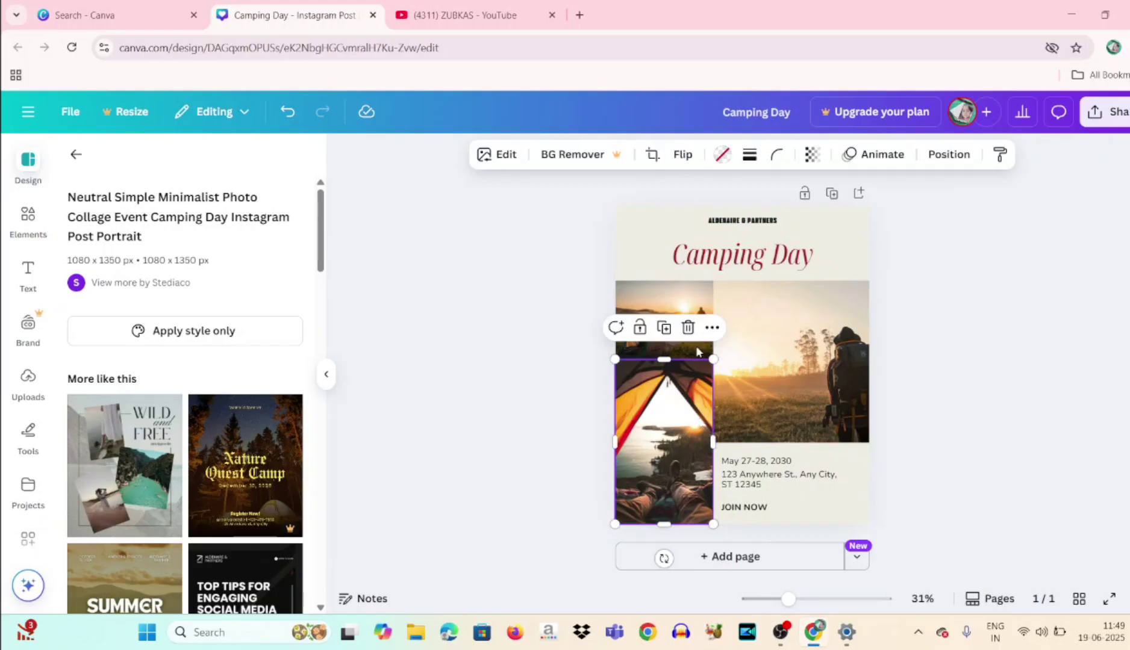
{"action": "left_click", "coordinate": [678, 282]}
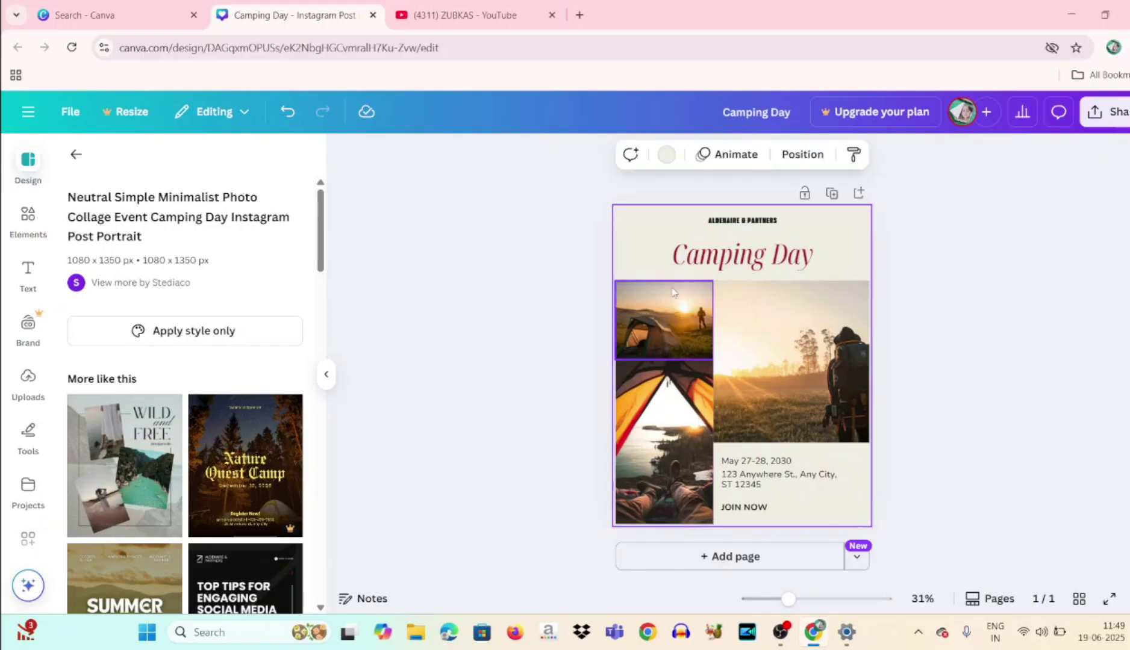
{"action": "left_click", "coordinate": [799, 376]}
{"action": "left_click", "coordinate": [672, 323]}
Step: Move the large hiker photo to the page's lower left, the sunset tent photo to the right, and the tent-opening photo slightly up
{"action": "left_click", "coordinate": [812, 363]}
{"action": "left_click_drag", "start_coordinate": [811, 361], "coordinate": [677, 461]}
{"action": "left_click_drag", "start_coordinate": [667, 327], "coordinate": [788, 395]}
{"action": "left_click", "coordinate": [690, 438]}
{"action": "left_click_drag", "start_coordinate": [689, 444], "coordinate": [690, 419]}
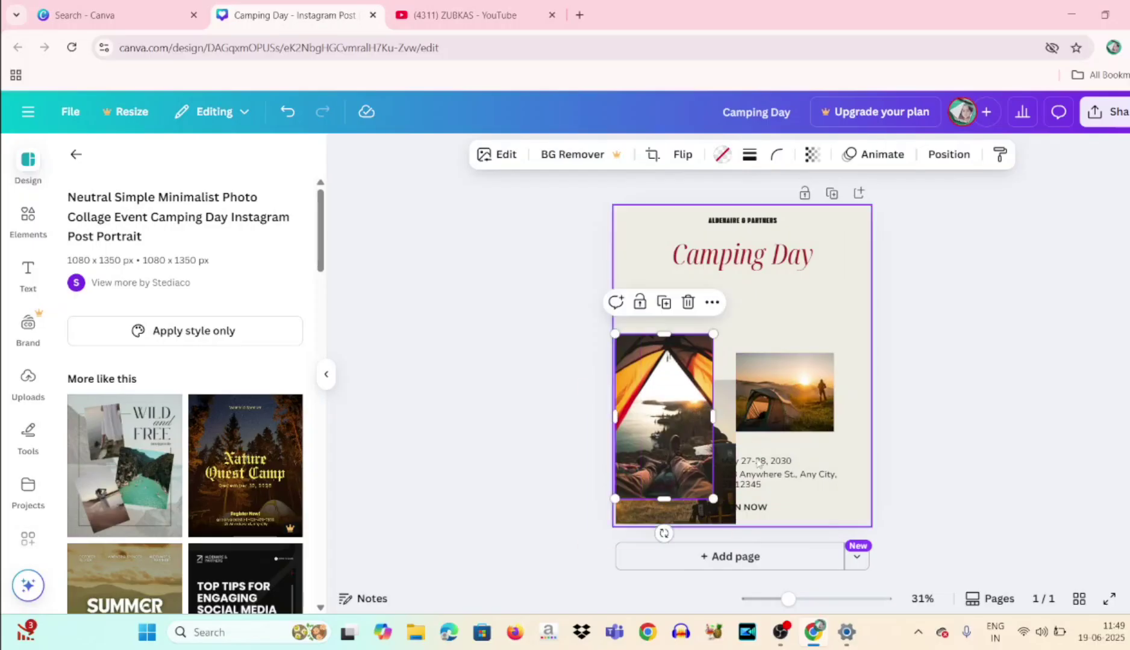
Step: Shrink the hiker photo to fit directly above the tent-opening photo, and shift the sunset tent photo up and slightly left
{"action": "left_click_drag", "start_coordinate": [721, 517], "coordinate": [724, 348]}
{"action": "left_click_drag", "start_coordinate": [742, 207], "coordinate": [681, 269]}
{"action": "left_click_drag", "start_coordinate": [666, 310], "coordinate": [698, 275]}
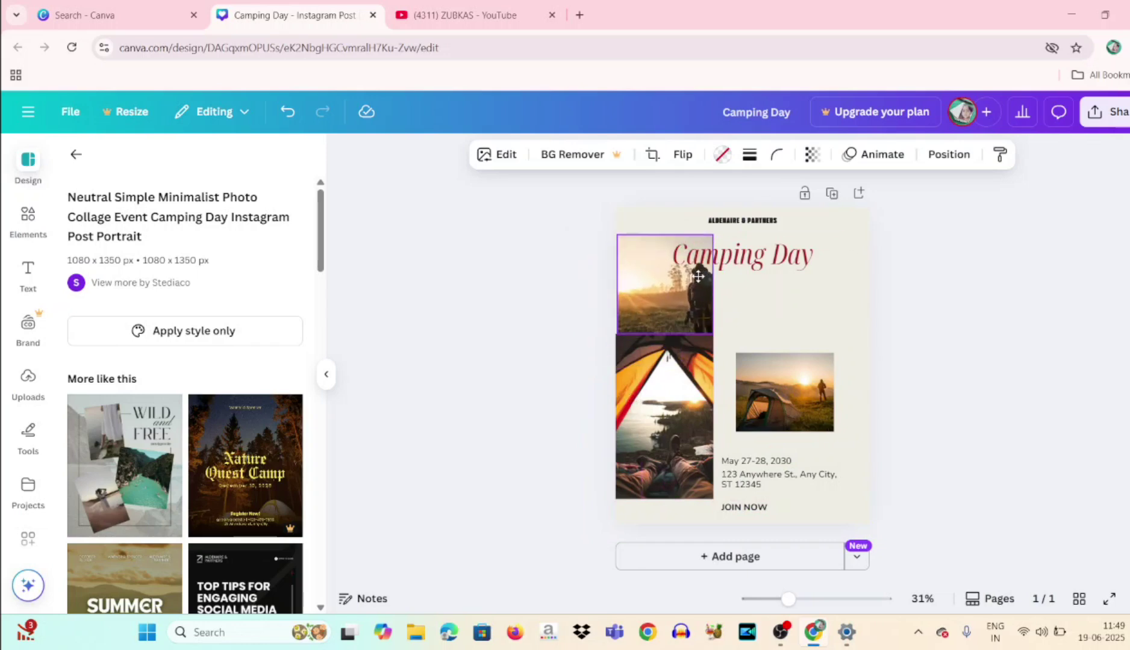
{"action": "left_click_drag", "start_coordinate": [779, 385], "coordinate": [762, 349]}
{"action": "left_click_drag", "start_coordinate": [644, 281], "coordinate": [641, 281]}
Step: Enlarge the sunset tent photo and place it against the page's right edge, above the date and address text
{"action": "left_click", "coordinate": [787, 348]}
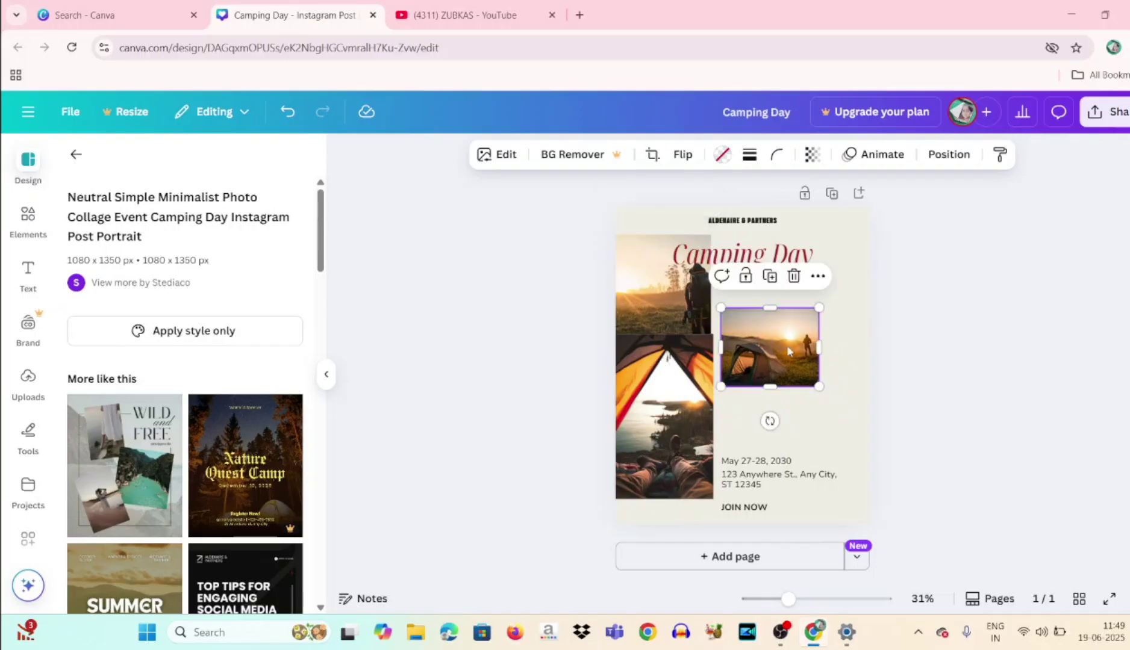
{"action": "left_click_drag", "start_coordinate": [818, 308], "coordinate": [882, 258]}
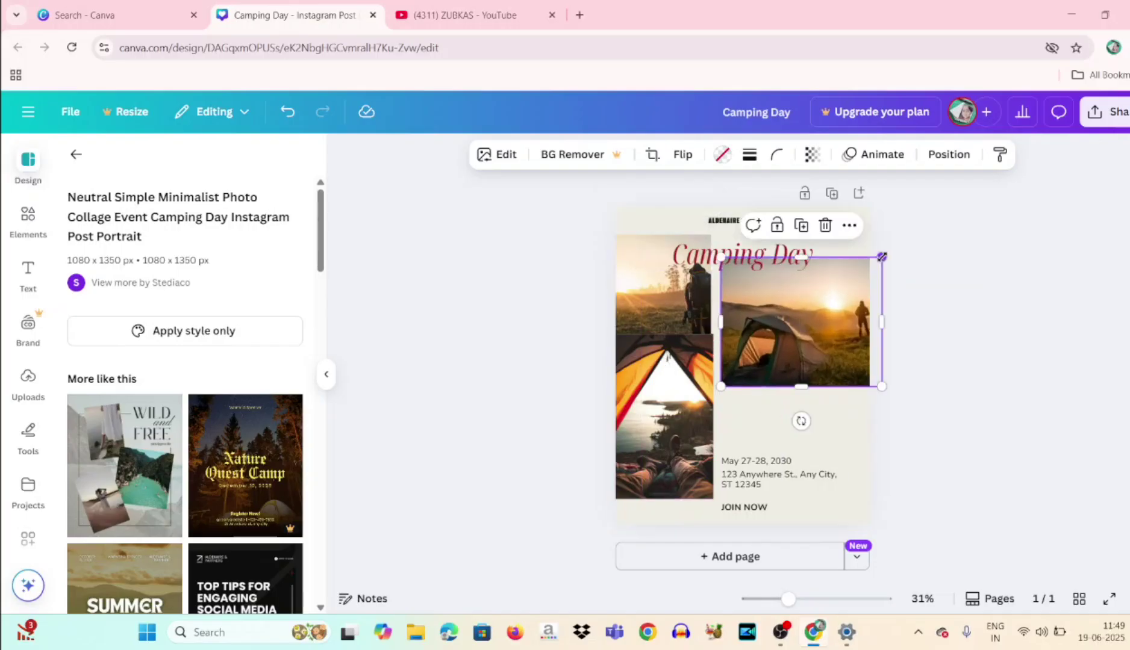
{"action": "left_click_drag", "start_coordinate": [827, 306], "coordinate": [840, 342]}
Step: Move the Camping Day heading up and to the right, and shift the hiker and tent-opening photos down to the page's bottom edge
{"action": "left_click", "coordinate": [776, 242]}
{"action": "left_click_drag", "start_coordinate": [776, 242], "coordinate": [802, 242]}
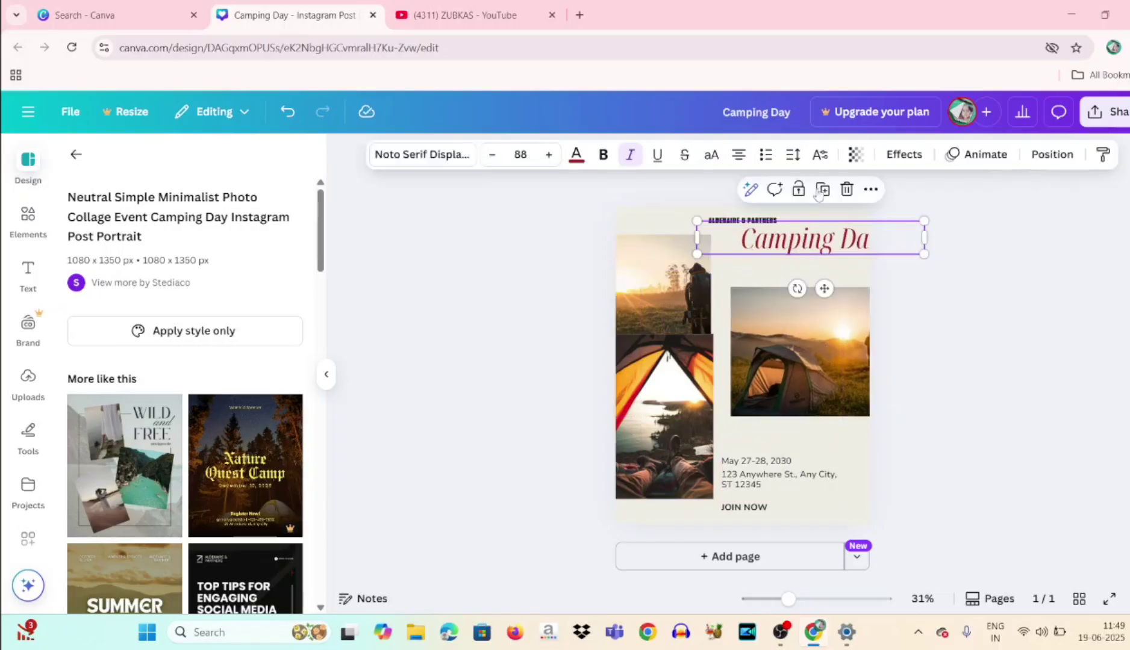
{"action": "left_click", "coordinate": [675, 293]}
{"action": "left_click_drag", "start_coordinate": [662, 403], "coordinate": [662, 428]}
{"action": "left_click_drag", "start_coordinate": [645, 283], "coordinate": [645, 305]}
Step: Shrink the sunset tent photo and place it against the page's right edge, between the heading and the date text
{"action": "left_click_drag", "start_coordinate": [805, 332], "coordinate": [788, 336]}
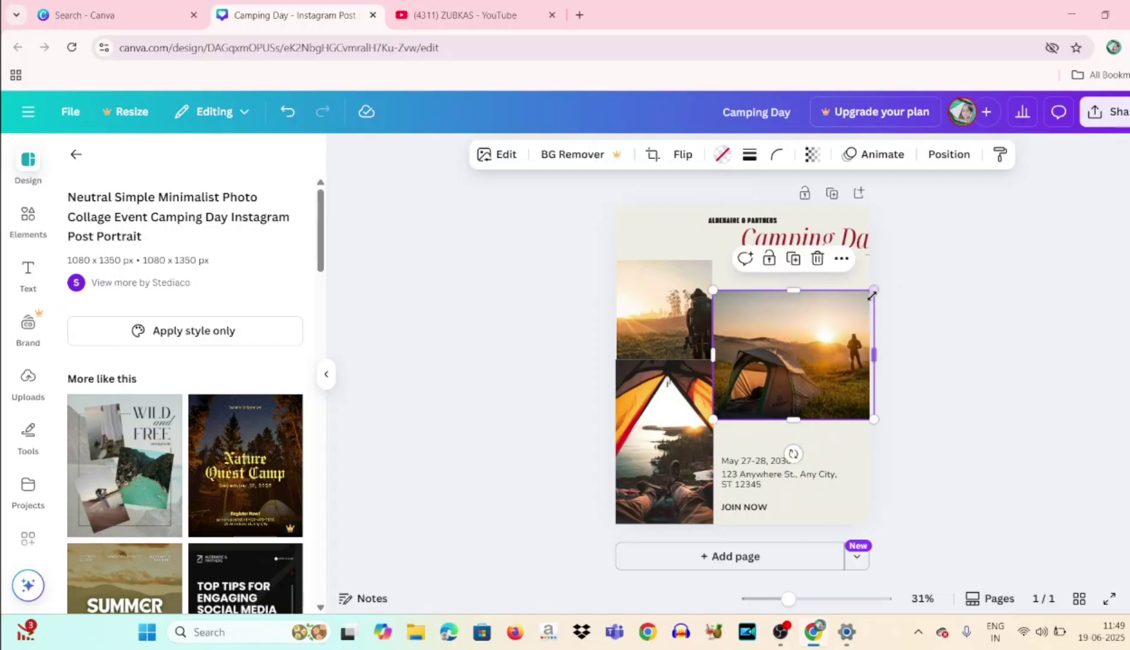
{"action": "left_click_drag", "start_coordinate": [872, 292], "coordinate": [850, 312]}
{"action": "left_click_drag", "start_coordinate": [807, 363], "coordinate": [826, 354]}
Step: Enlarge the hiker photo slightly and widen the tent-opening photo below it to the same width
{"action": "left_click", "coordinate": [677, 316]}
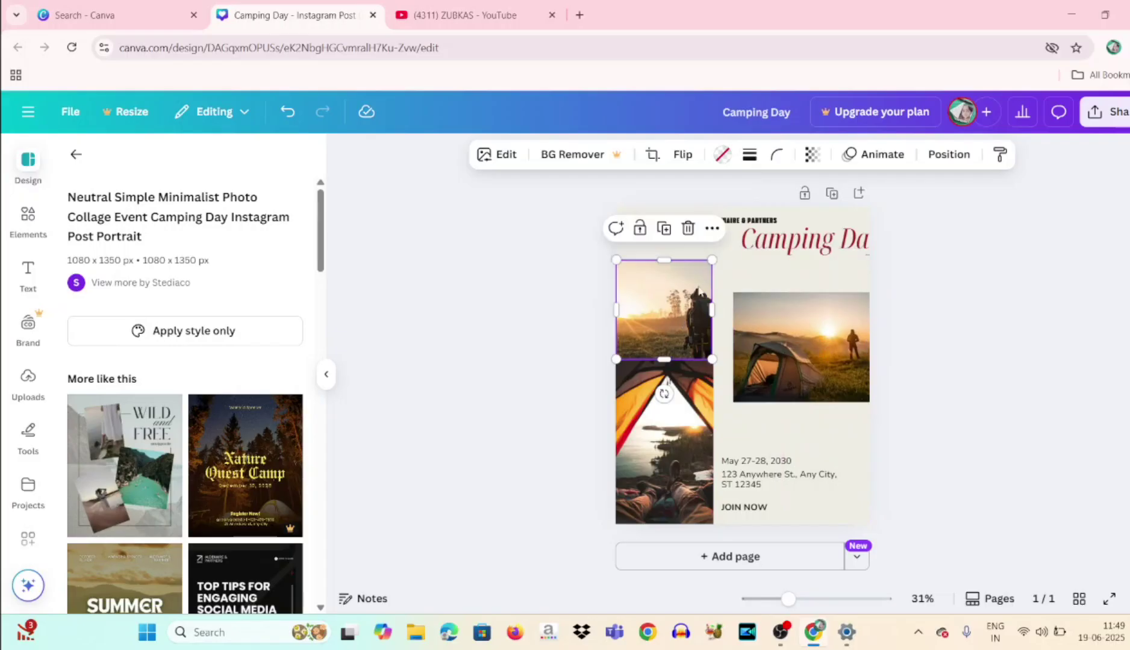
{"action": "left_click_drag", "start_coordinate": [714, 260], "coordinate": [725, 247]}
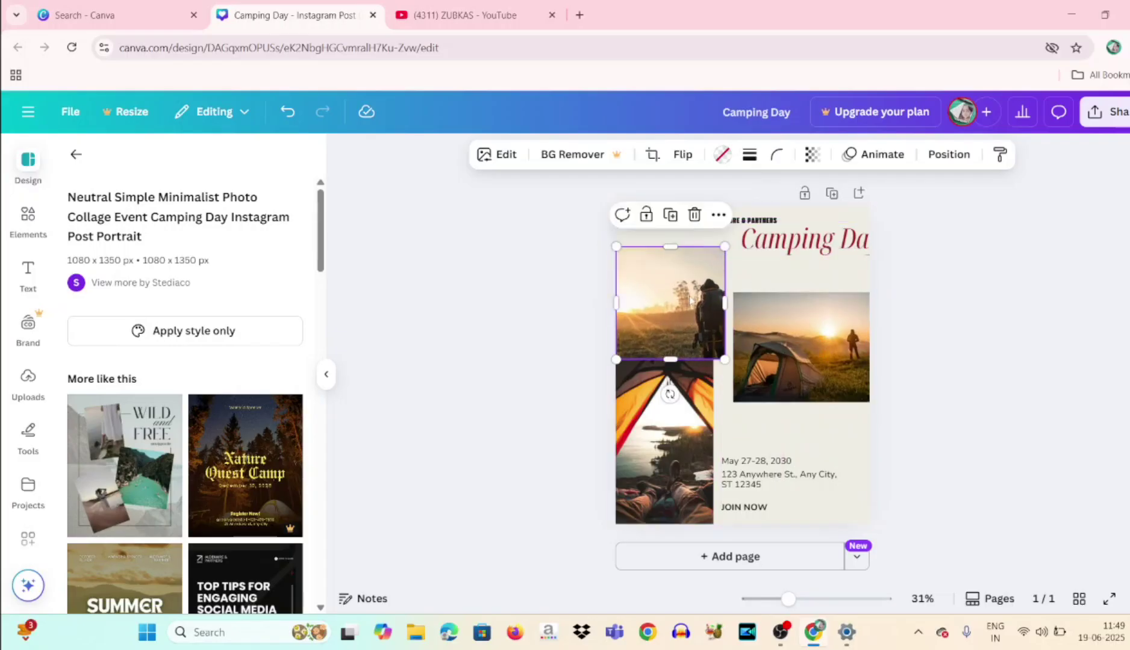
{"action": "left_click", "coordinate": [663, 442]}
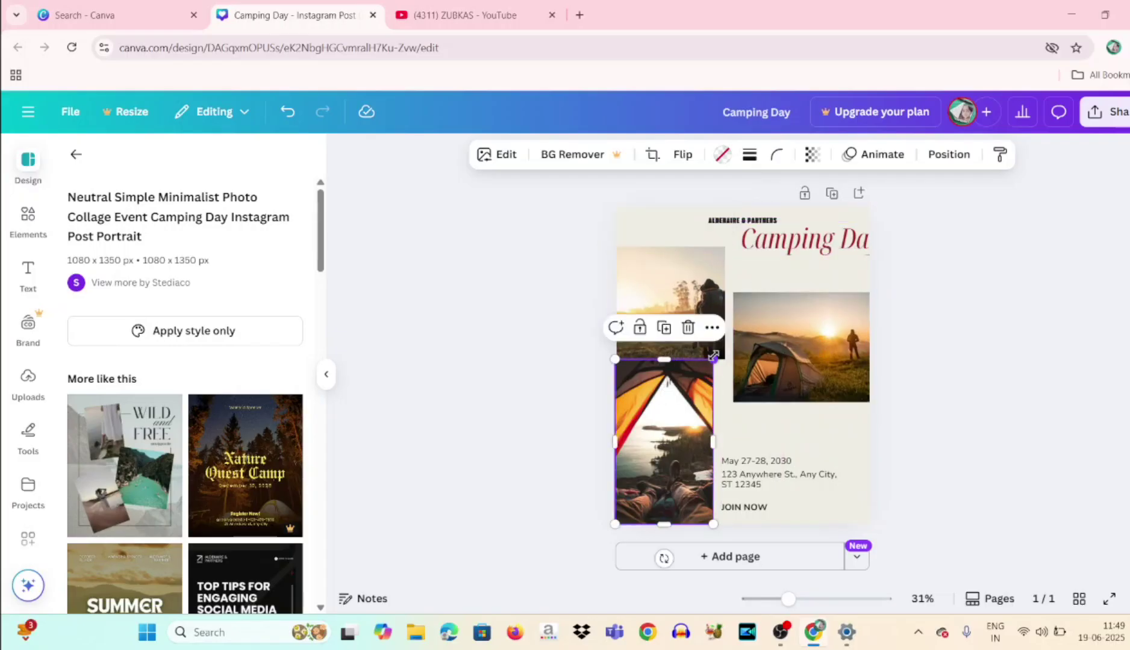
{"action": "left_click_drag", "start_coordinate": [713, 359], "coordinate": [716, 354]}
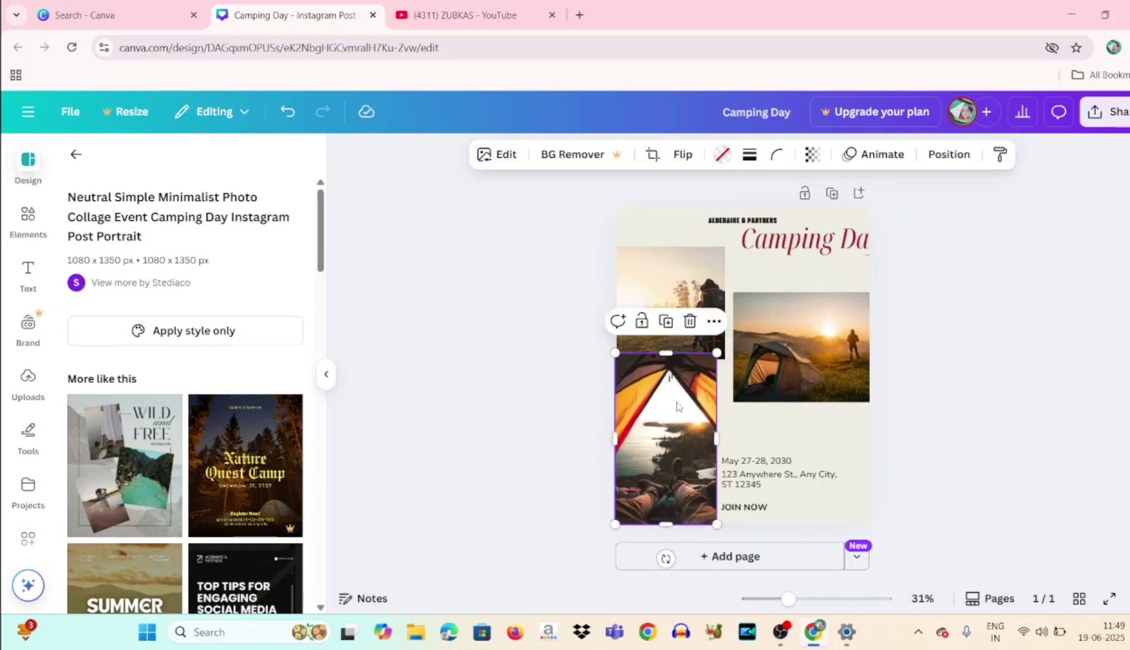
{"action": "left_click_drag", "start_coordinate": [678, 409], "coordinate": [676, 409]}
{"action": "left_click_drag", "start_coordinate": [717, 444], "coordinate": [724, 444]}
{"action": "left_click", "coordinate": [674, 290]}
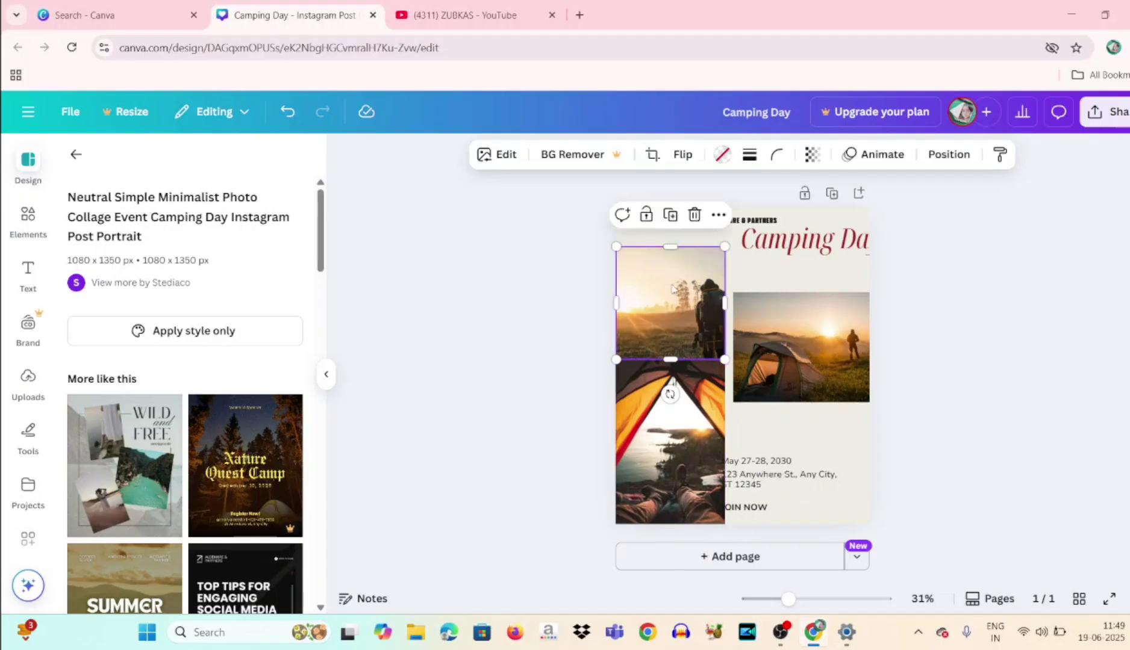
Step: Shrink the Camping Day heading to size 78.8 directly above the sunset tent photo, and nudge that photo left beside the other photos
{"action": "left_click_drag", "start_coordinate": [813, 242], "coordinate": [789, 268]}
{"action": "left_click_drag", "start_coordinate": [900, 247], "coordinate": [837, 278]}
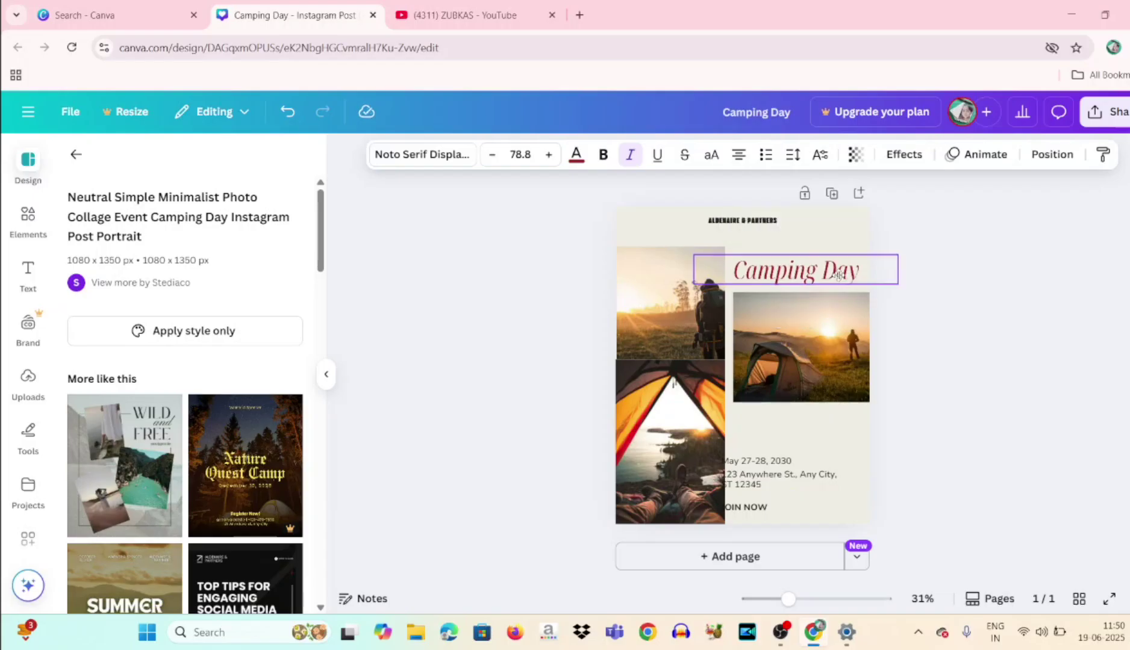
{"action": "left_click", "coordinate": [814, 375]}
{"action": "left_click_drag", "start_coordinate": [813, 375], "coordinate": [809, 378]}
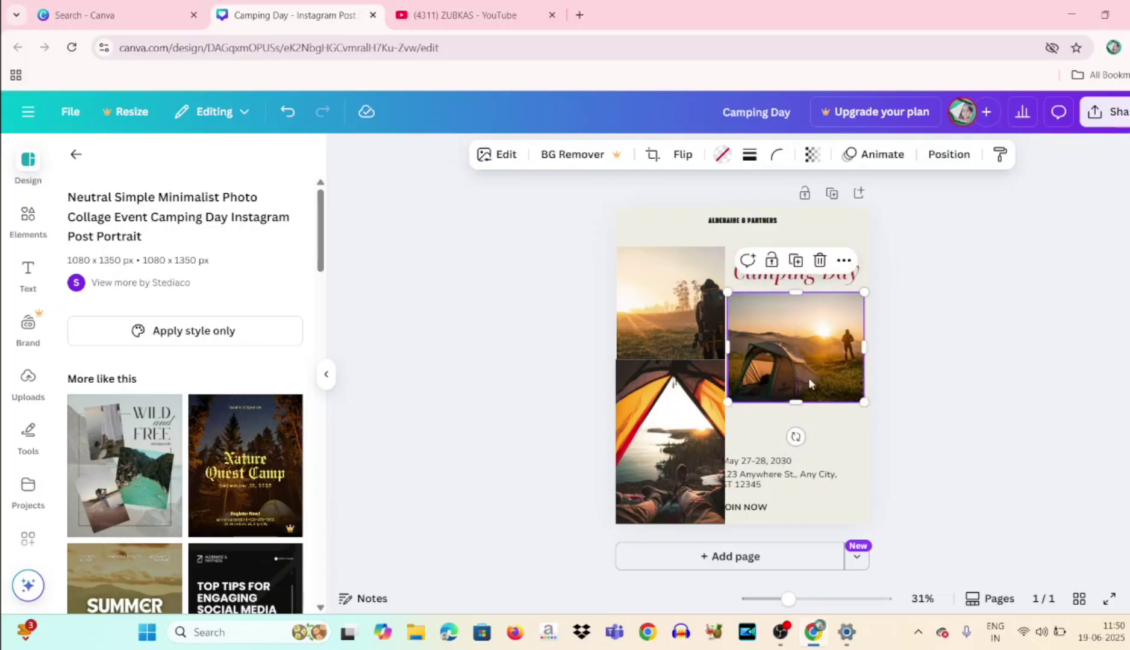
Step: Review the font, color and spacing options of the company name line at the page's top, and justify its alignment
{"action": "left_click", "coordinate": [738, 222]}
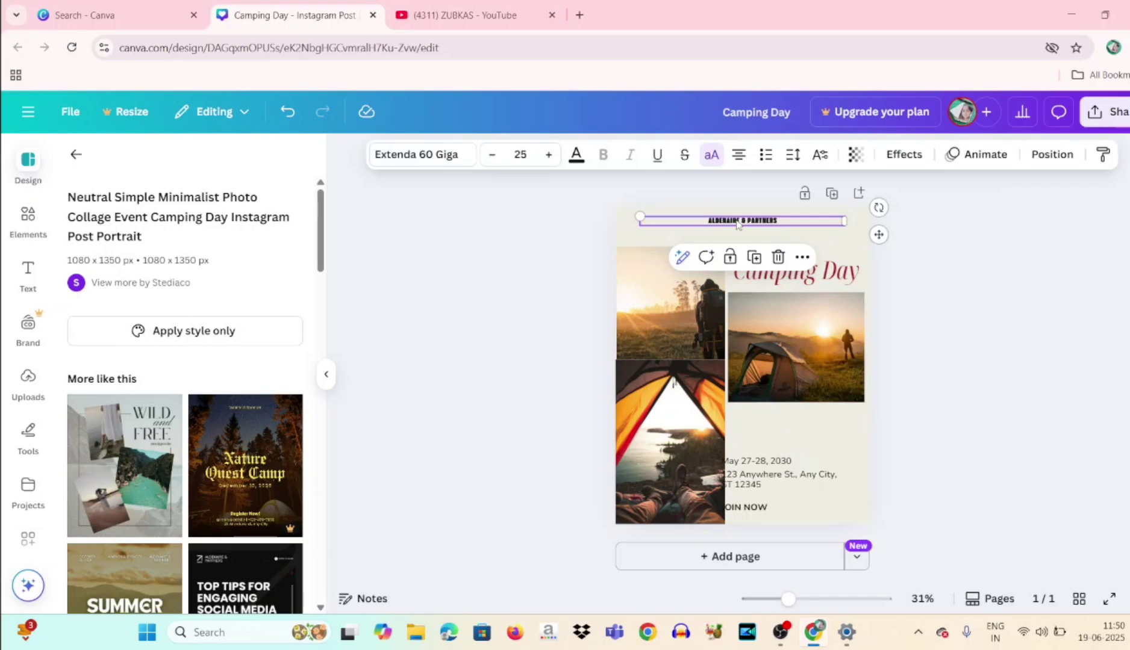
{"action": "left_click", "coordinate": [424, 161]}
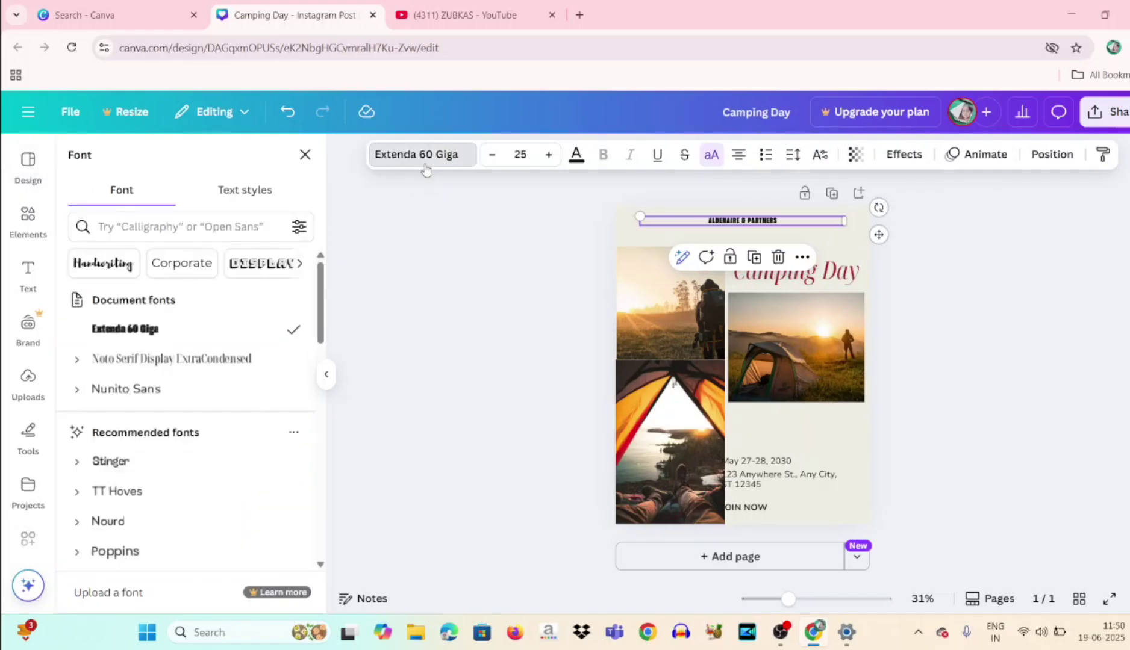
{"action": "left_click", "coordinate": [577, 156]}
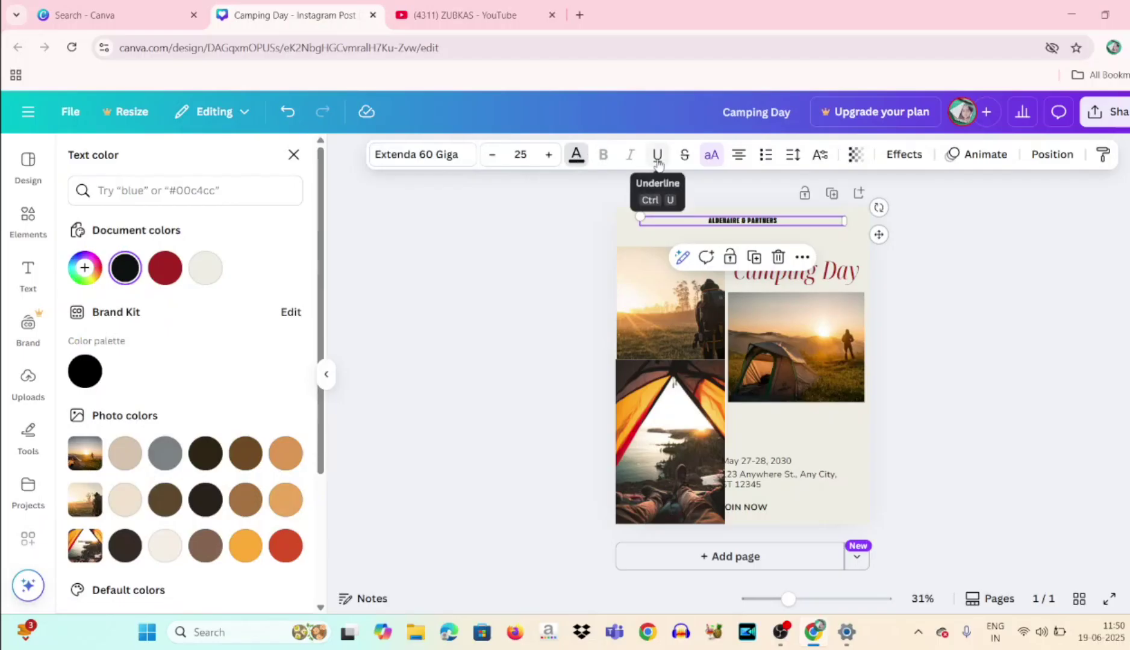
{"action": "left_click", "coordinate": [743, 156]}
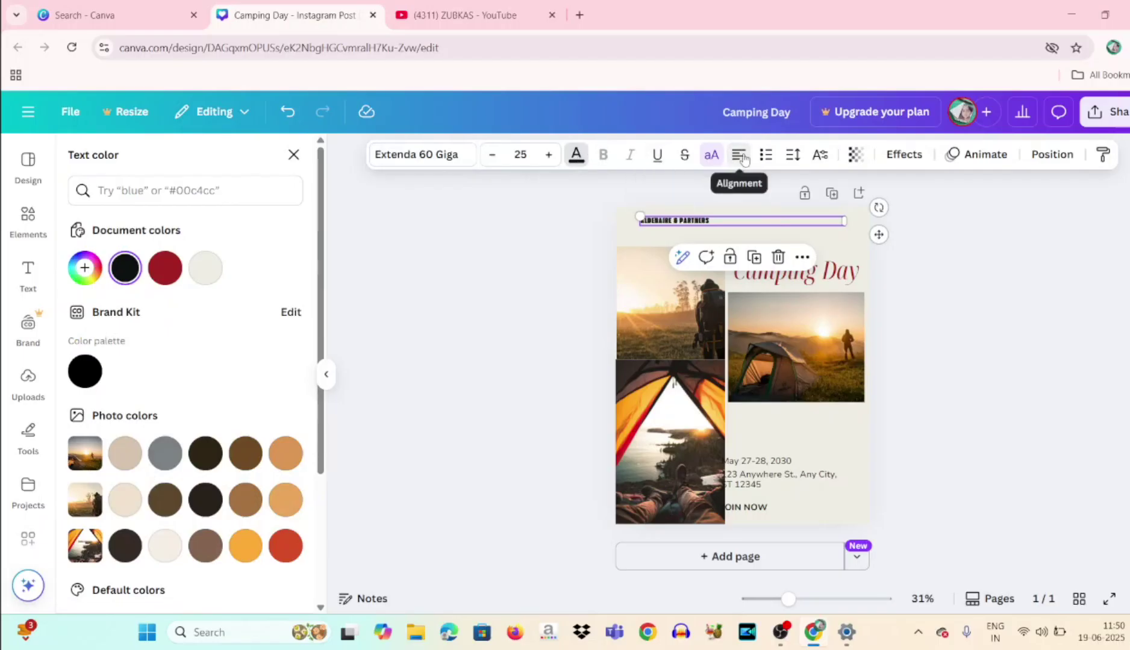
{"action": "left_click", "coordinate": [792, 156]}
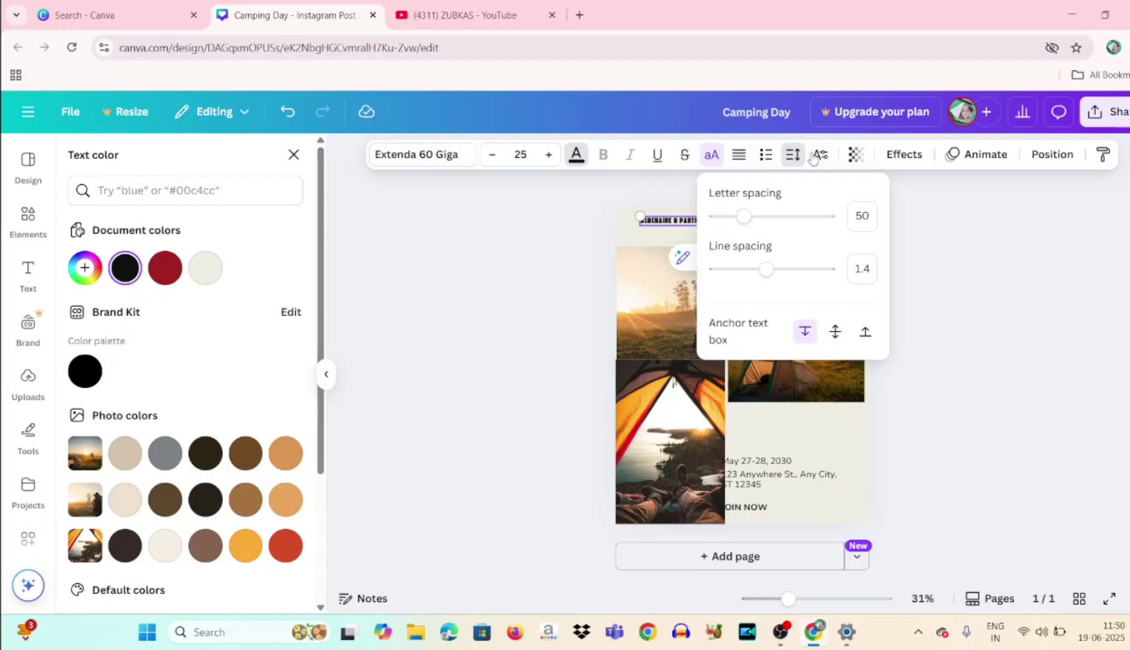
Step: Compare the normal and superscript text positions on the company name line, set it to subscript, and review its typography options
{"action": "left_click", "coordinate": [816, 155]}
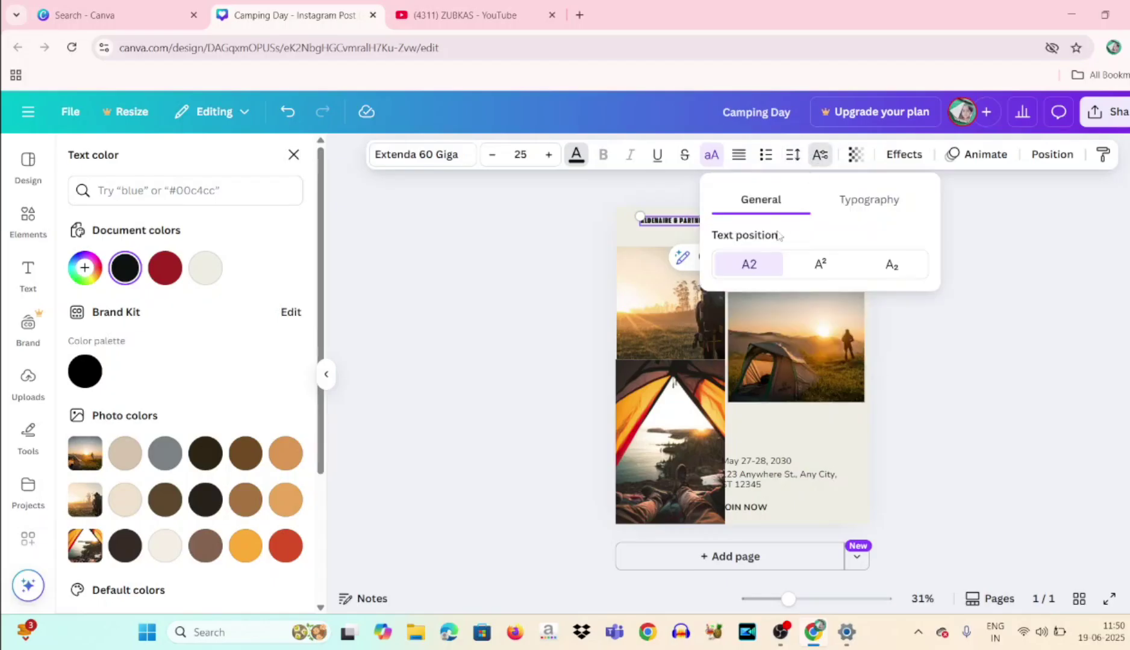
{"action": "left_click", "coordinate": [811, 276]}
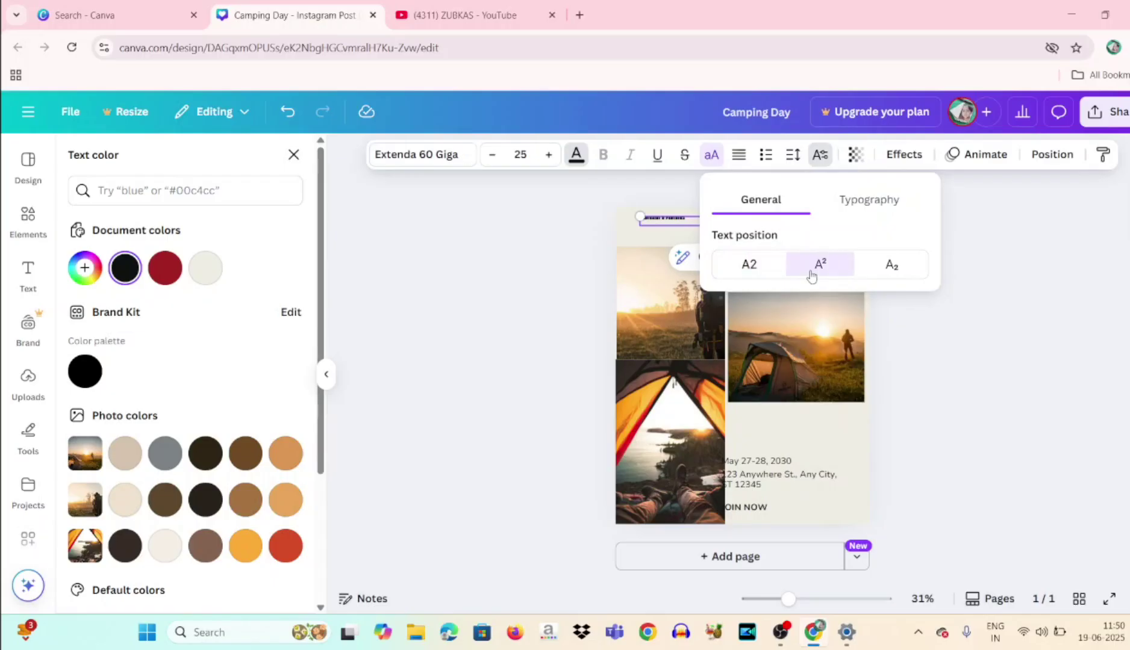
{"action": "left_click", "coordinate": [749, 274]}
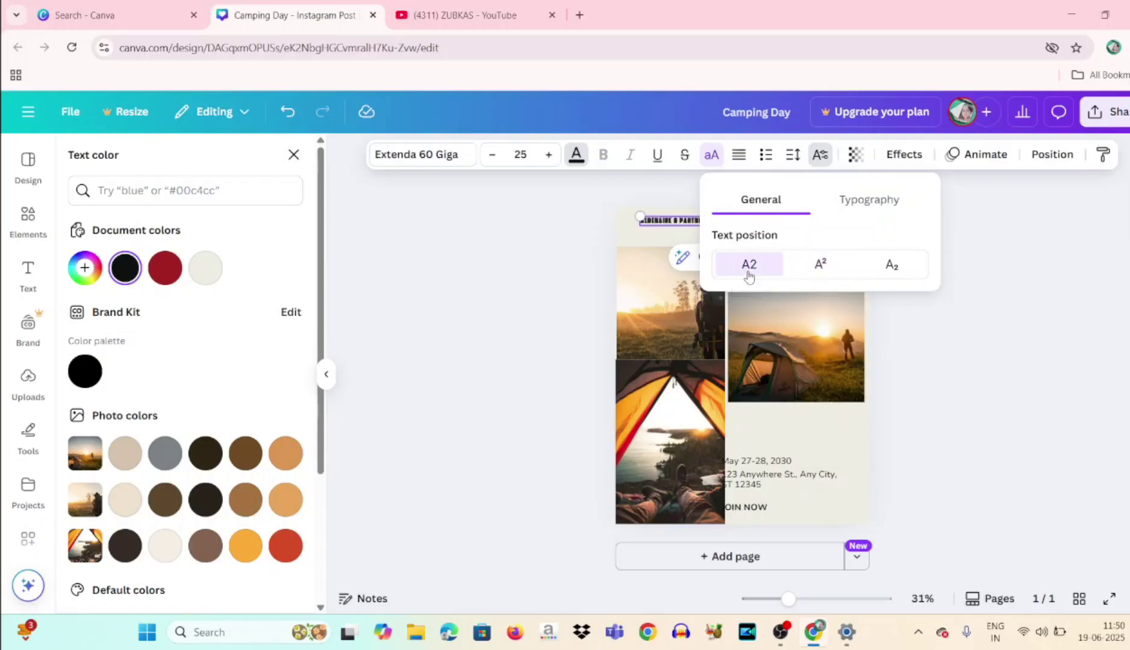
{"action": "left_click", "coordinate": [812, 268]}
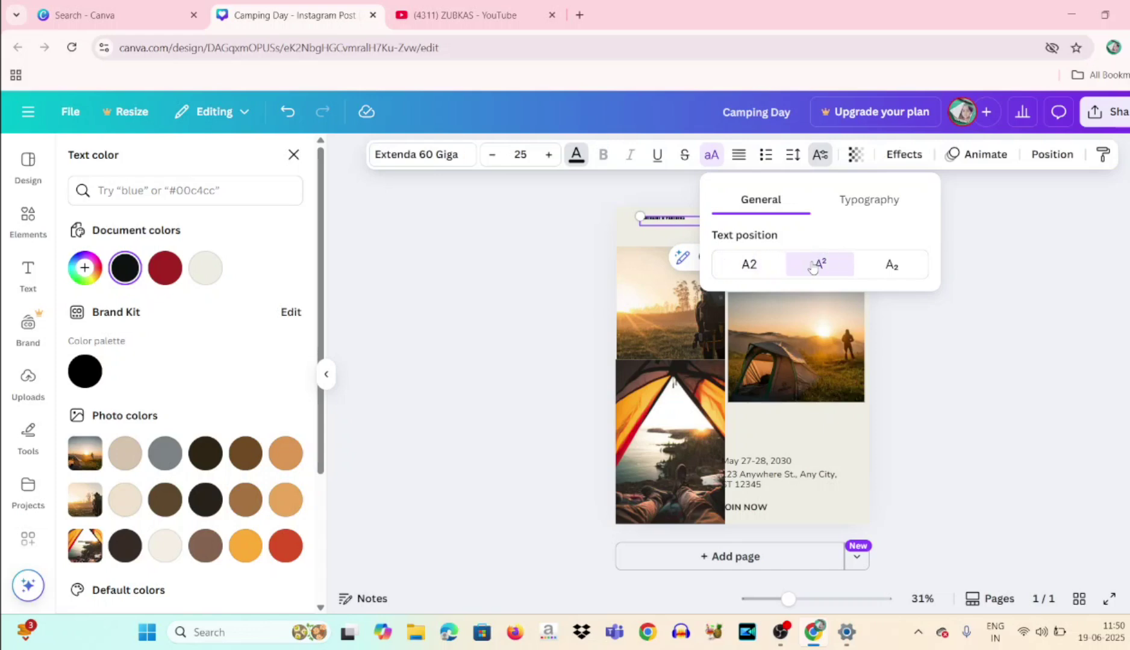
{"action": "left_click", "coordinate": [879, 271]}
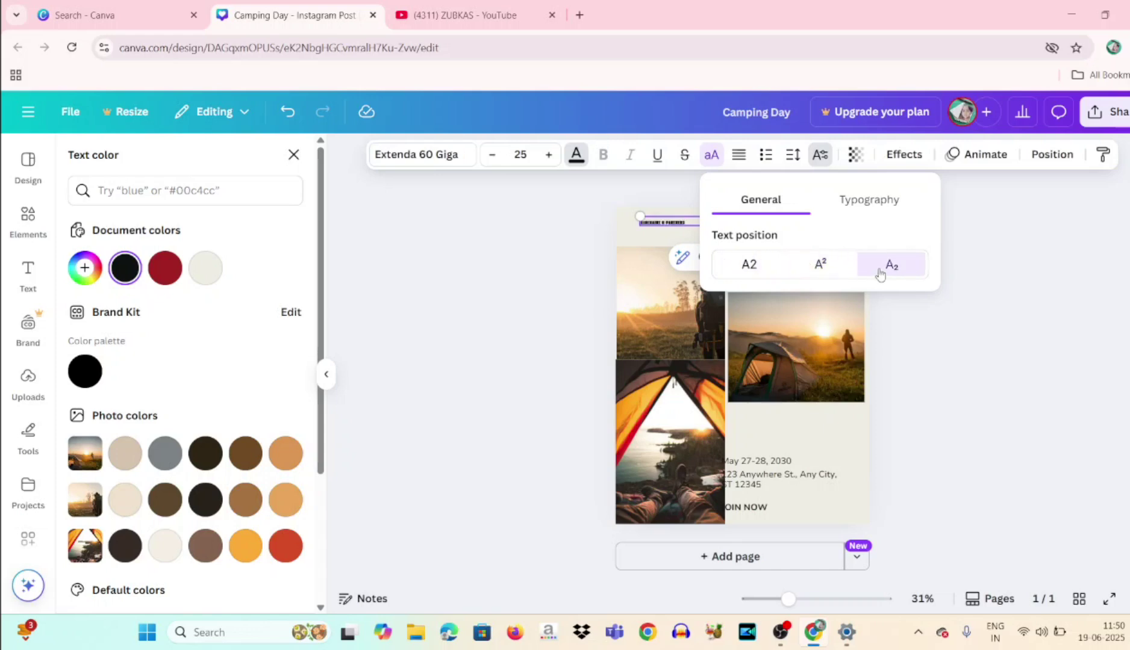
{"action": "left_click", "coordinate": [884, 192]}
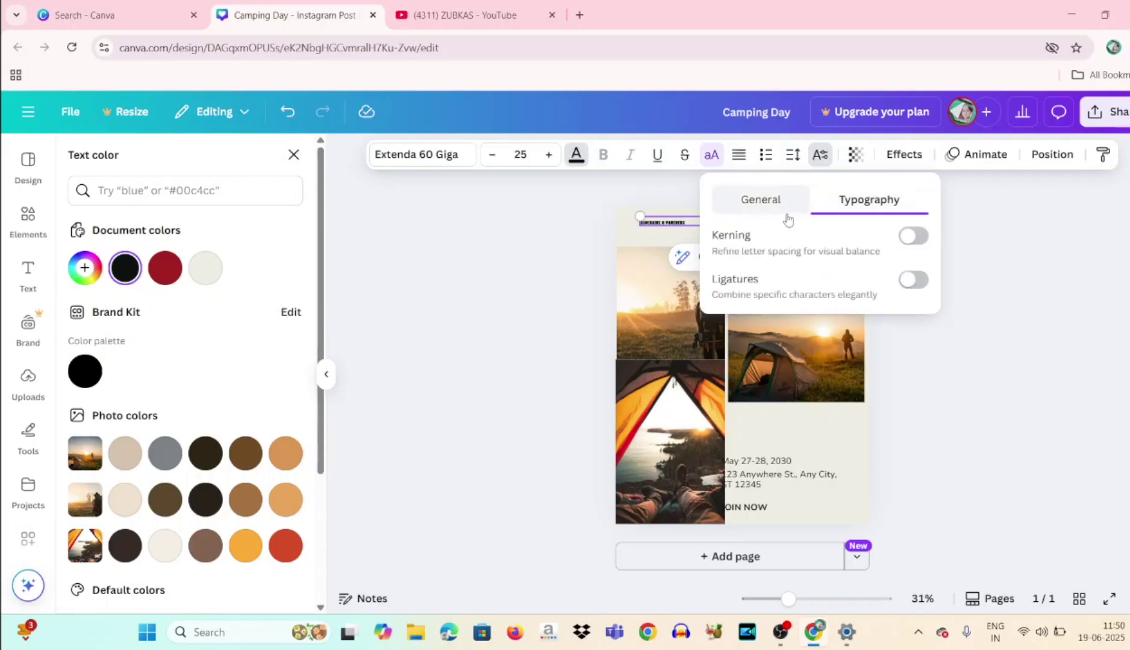
{"action": "left_click", "coordinate": [761, 199]}
Step: Check the company name line's transparency setting and apply the Outline text effect to it with thickness 50
{"action": "left_click", "coordinate": [856, 154]}
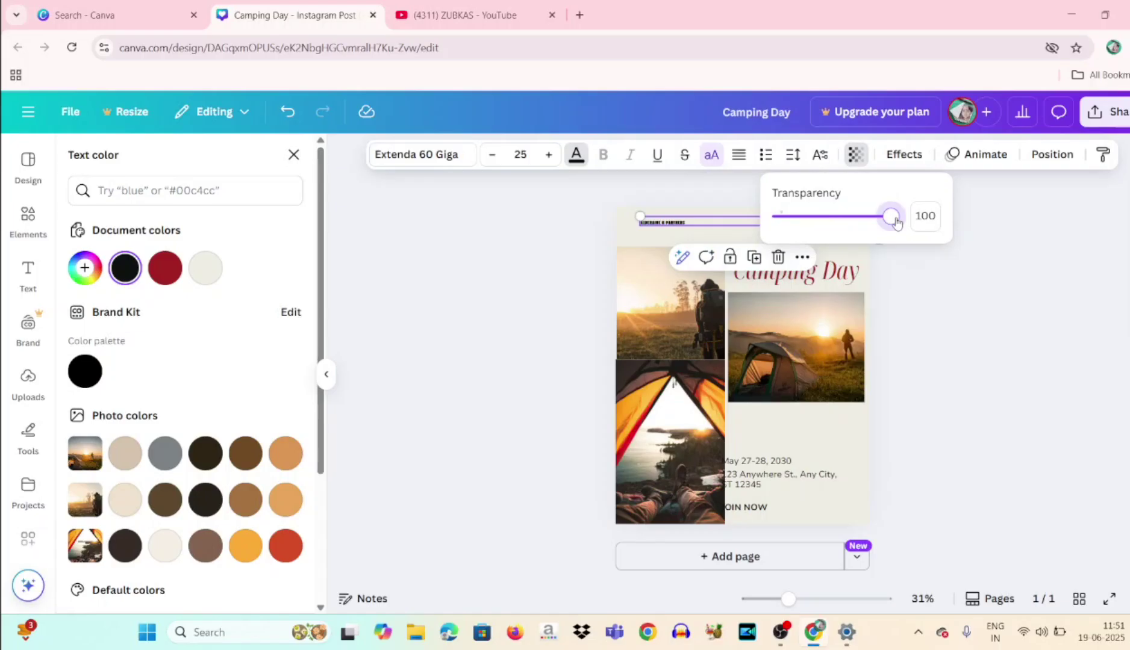
{"action": "left_click", "coordinate": [911, 257]}
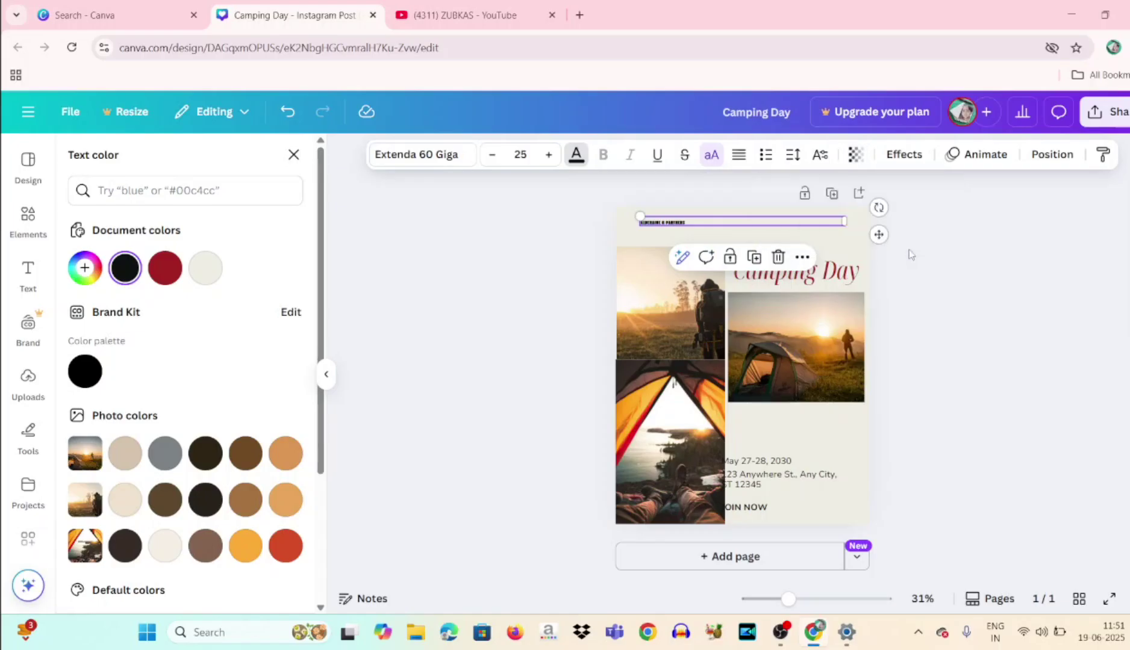
{"action": "left_click", "coordinate": [899, 156]}
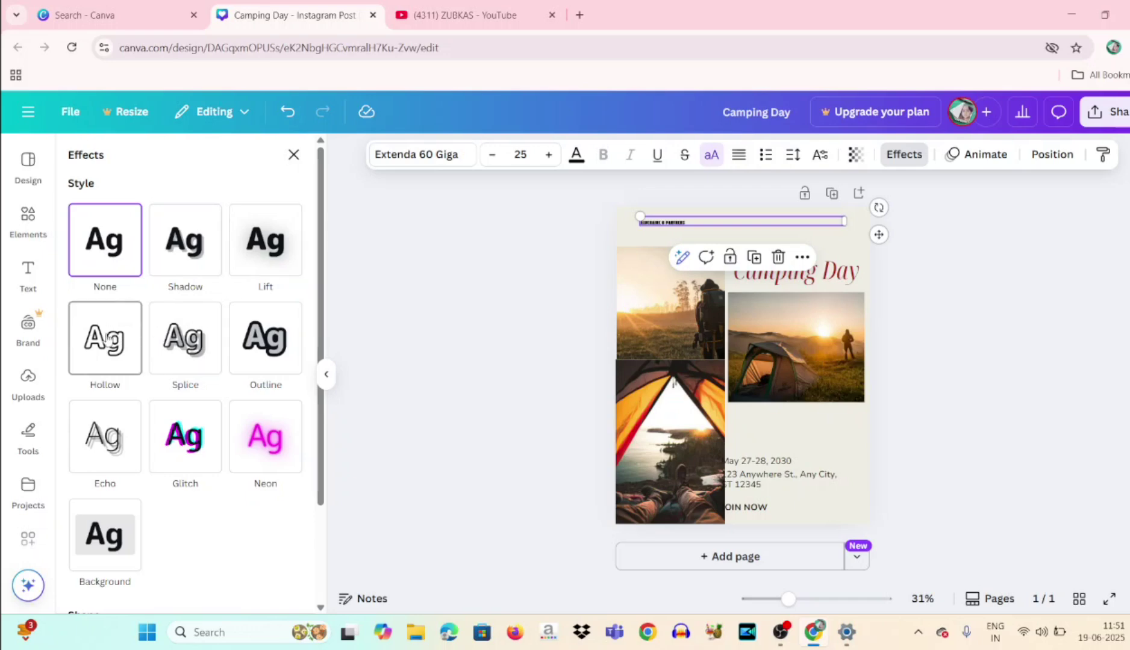
{"action": "left_click", "coordinate": [261, 353]}
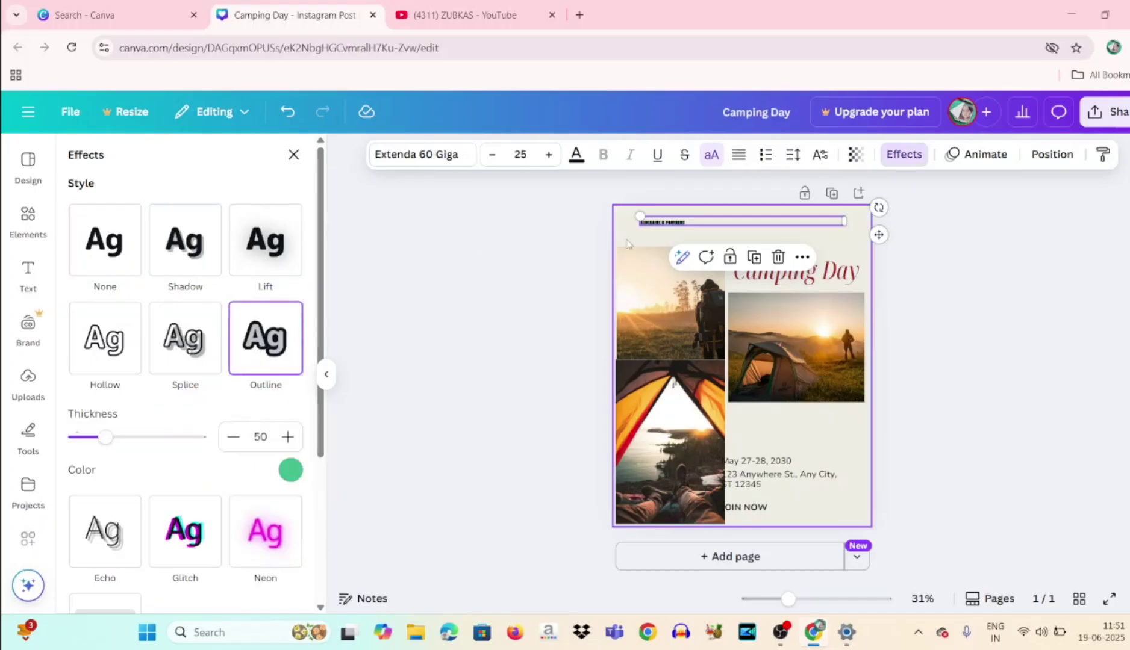
{"action": "double_click", "coordinate": [681, 223]}
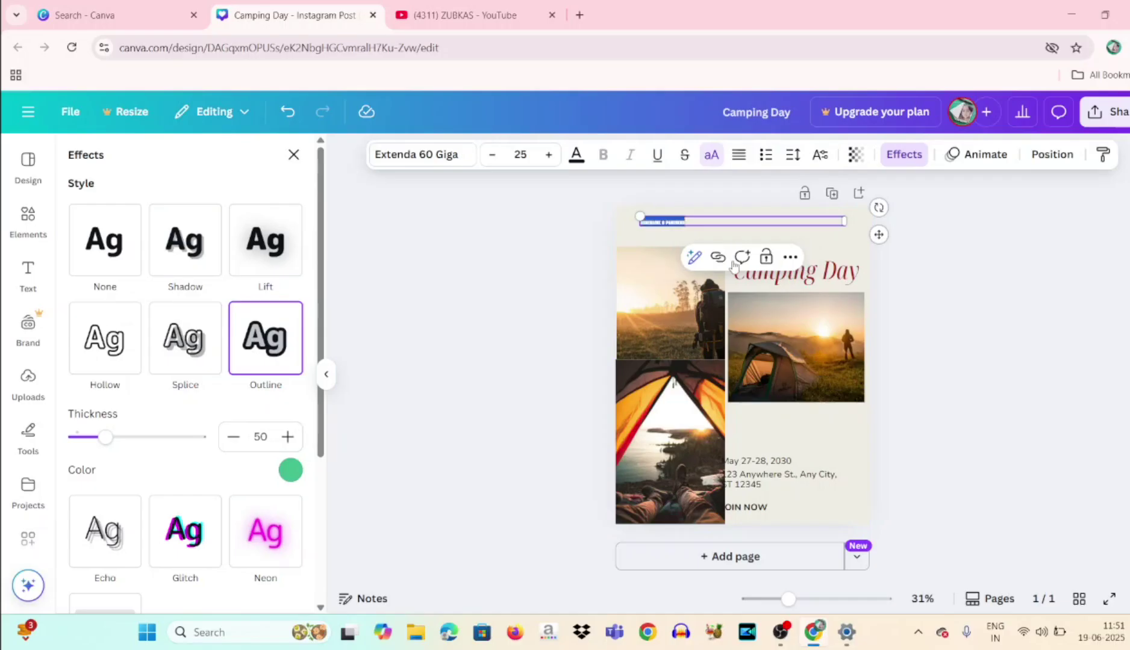
{"action": "left_click", "coordinate": [791, 257]}
Step: Try the Outline, Splice and Hollow effects on the Camping Day heading, and reset its style to None
{"action": "left_click", "coordinate": [838, 269]}
{"action": "left_click", "coordinate": [265, 339]}
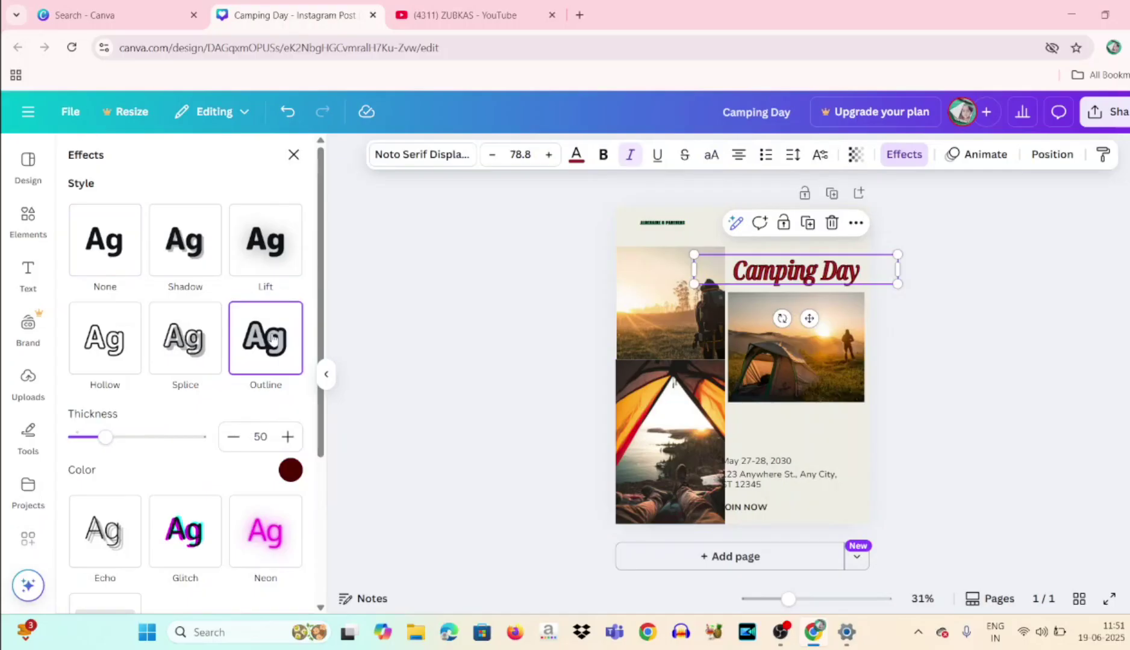
{"action": "left_click", "coordinate": [205, 341]}
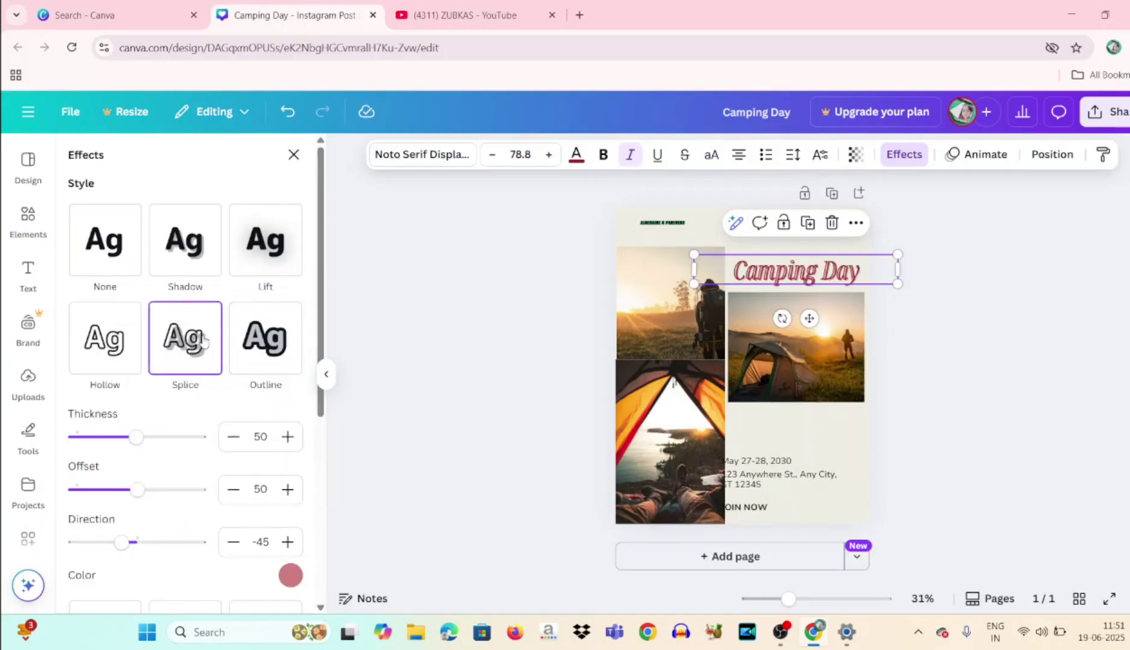
{"action": "left_click", "coordinate": [124, 345]}
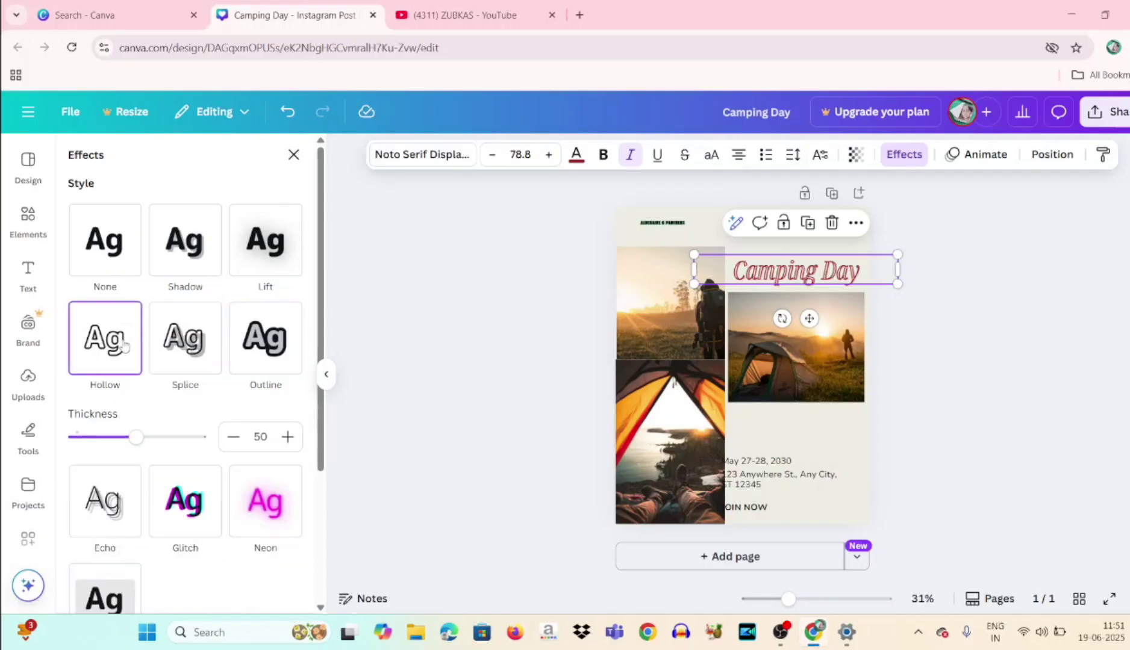
{"action": "left_click", "coordinate": [104, 252]}
Step: Compare the Shadow and Lift effects on the Camping Day heading, and apply Lift with an intensity of 61
{"action": "left_click", "coordinate": [176, 257]}
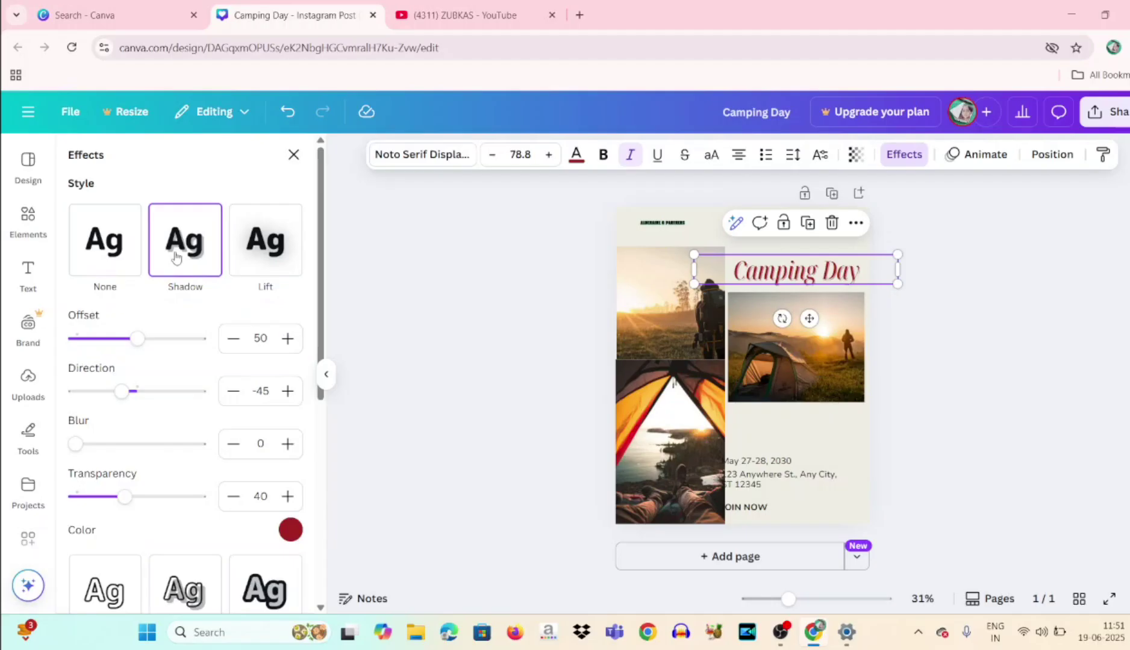
{"action": "left_click", "coordinate": [234, 258]}
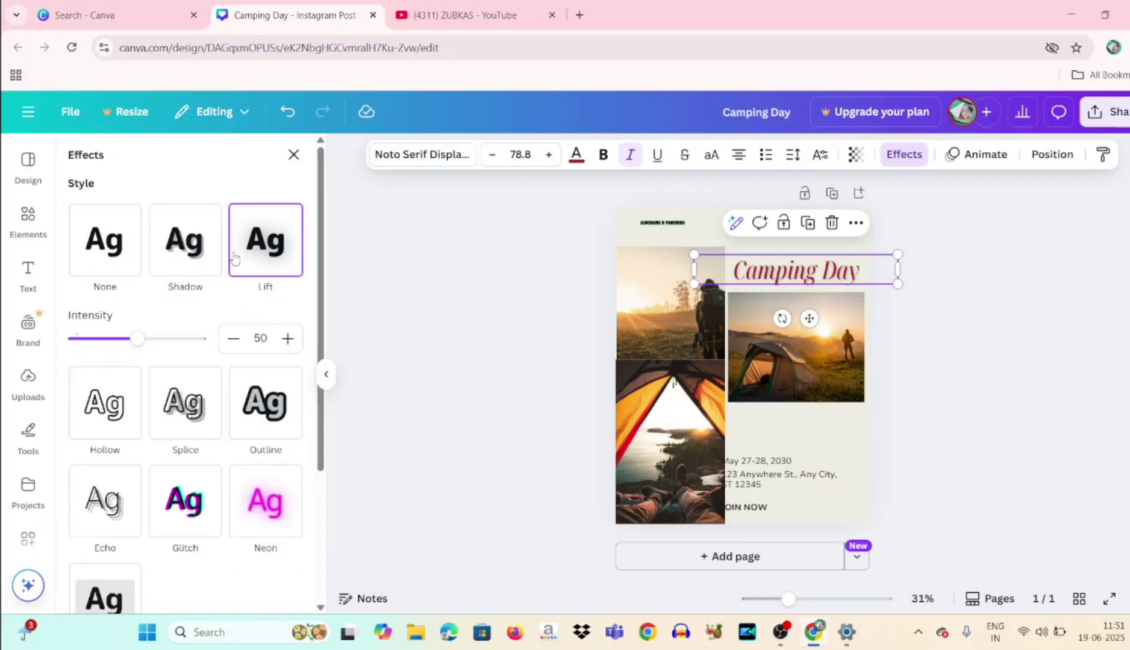
{"action": "left_click", "coordinate": [182, 250]}
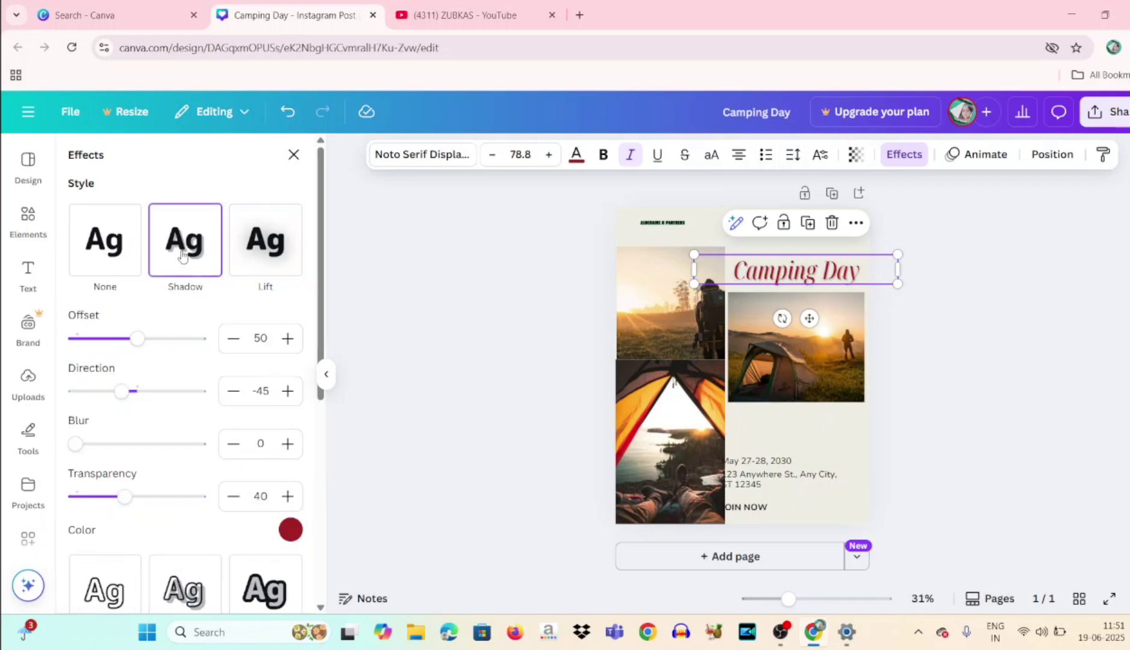
{"action": "left_click", "coordinate": [243, 255]}
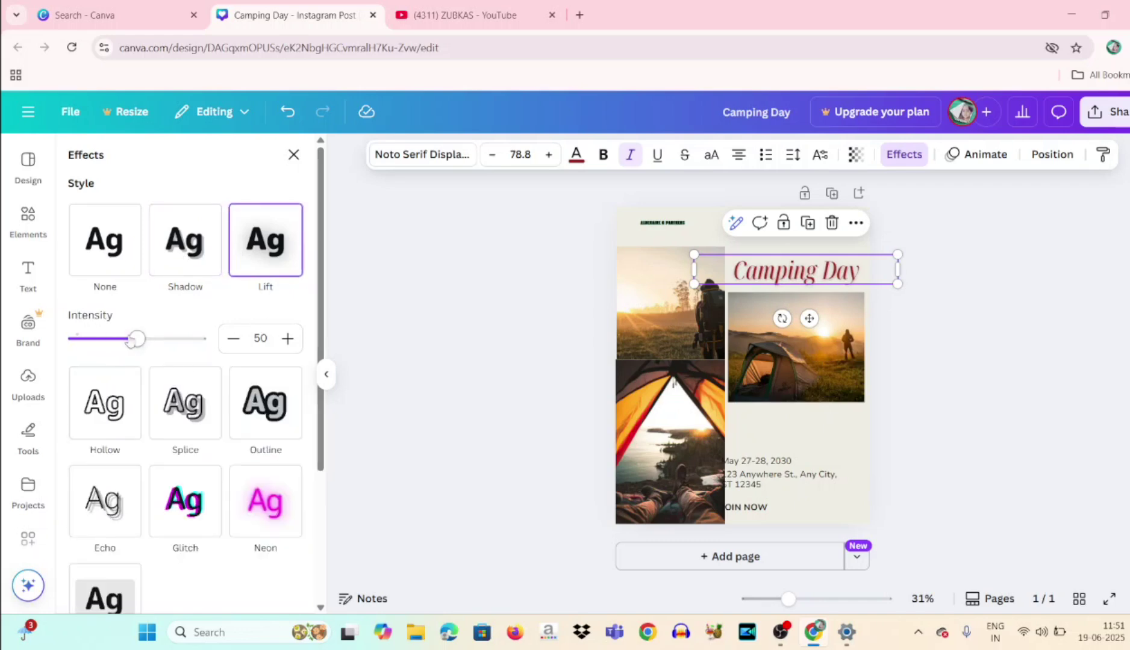
{"action": "left_click_drag", "start_coordinate": [140, 343], "coordinate": [115, 347]}
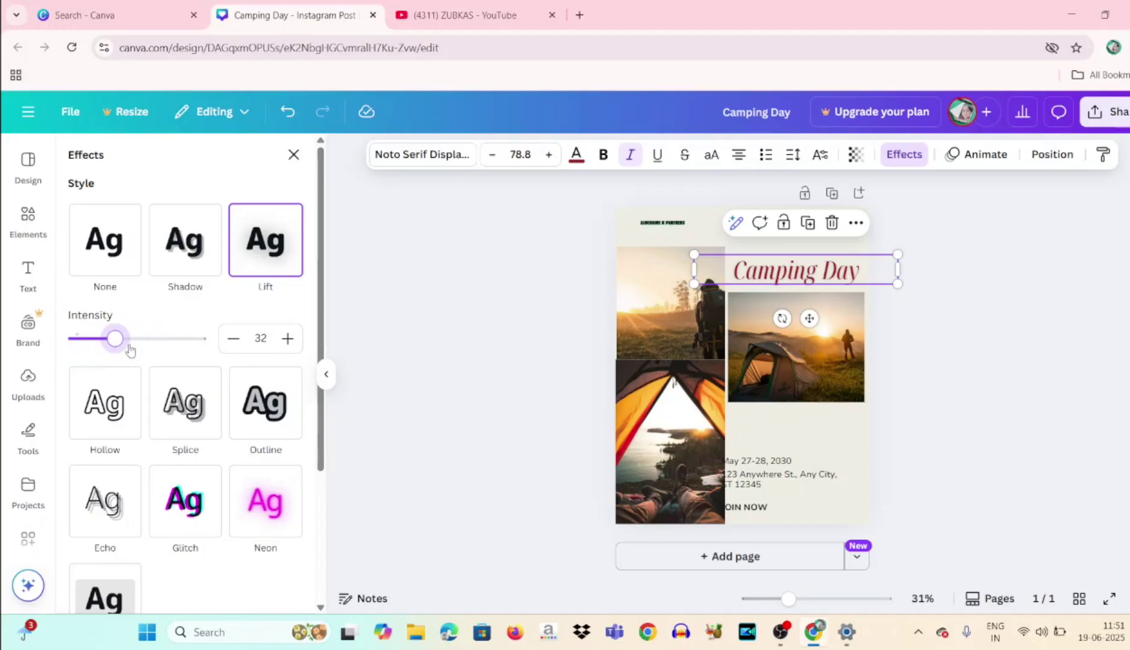
{"action": "left_click_drag", "start_coordinate": [120, 346], "coordinate": [151, 348]}
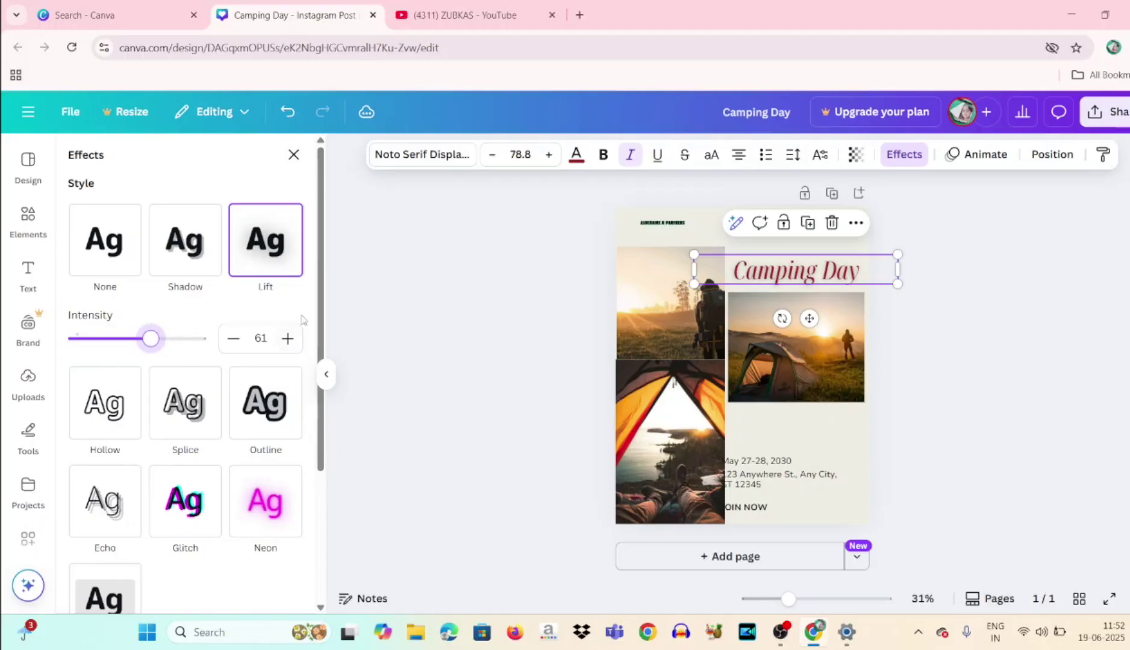
{"action": "scroll", "coordinate": [308, 455], "scroll_direction": "down", "scroll_amount": 3}
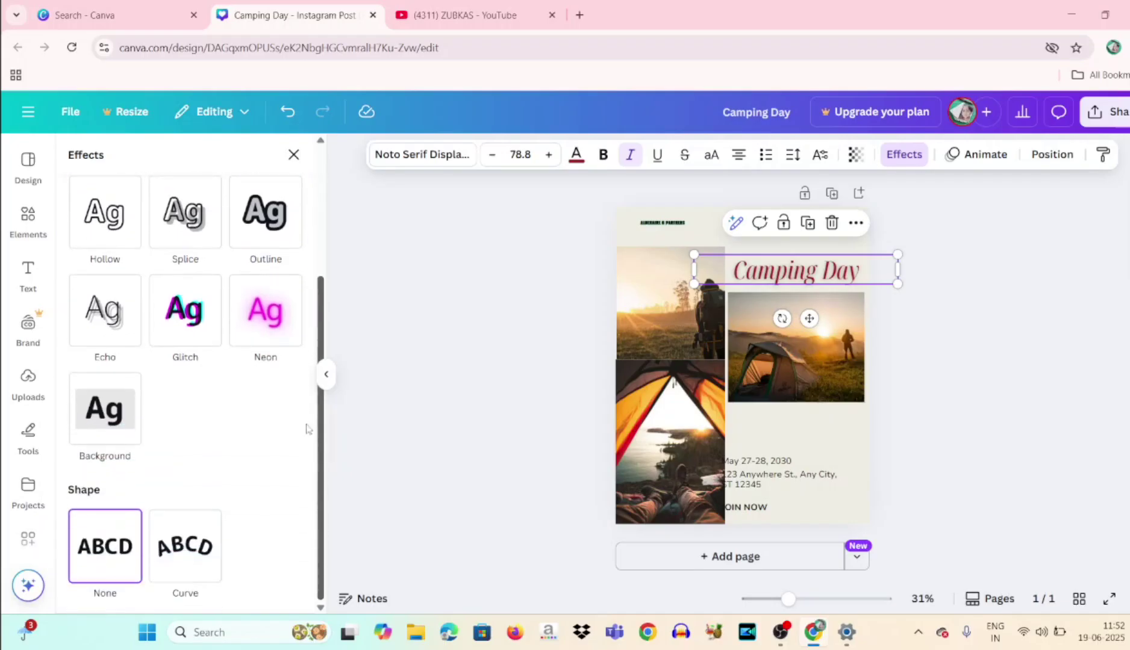
Step: Apply the Shadow effect to the Camping Day heading and try the beige and green document colors for the shadow
{"action": "scroll", "coordinate": [304, 253], "scroll_direction": "up", "scroll_amount": 3}
{"action": "left_click", "coordinate": [185, 241]}
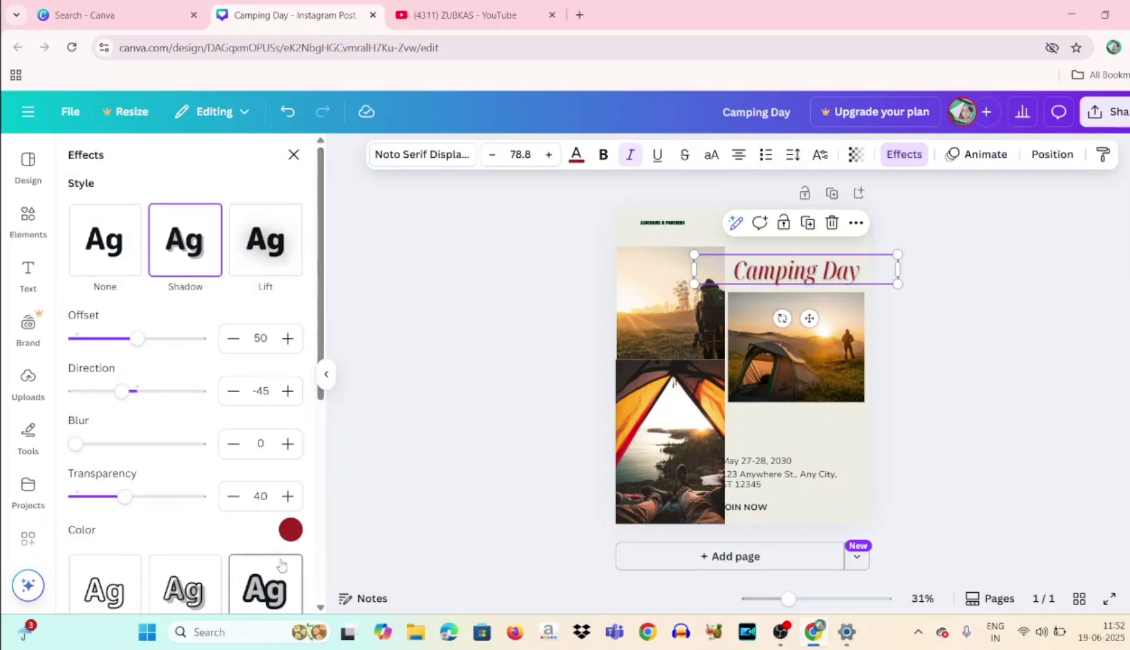
{"action": "left_click", "coordinate": [291, 531]}
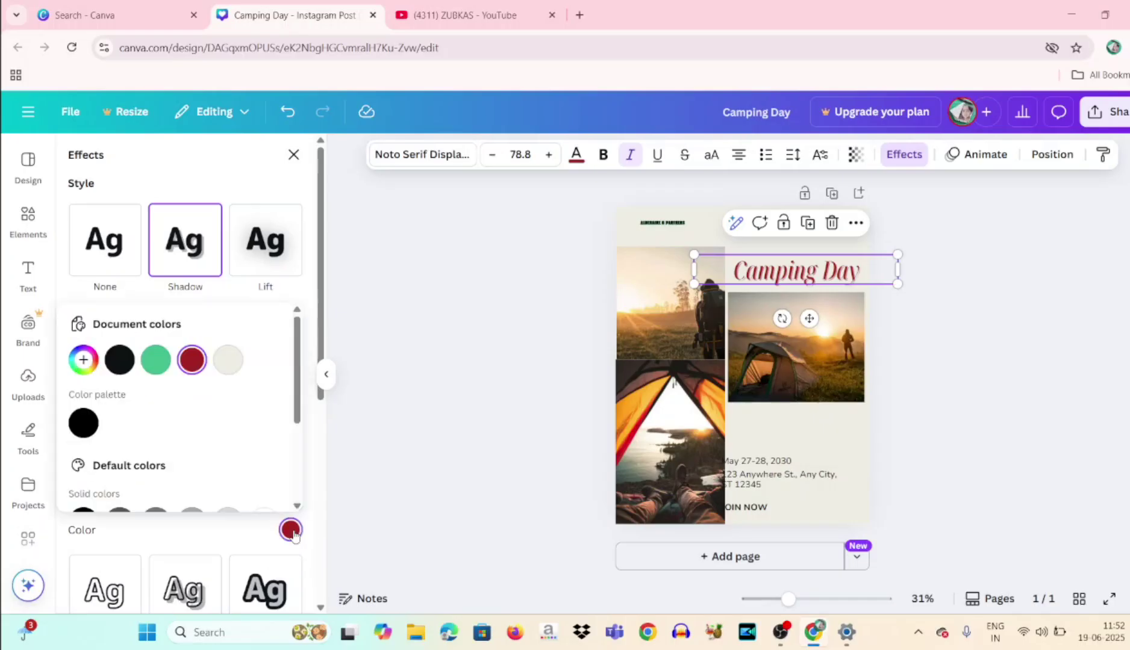
{"action": "left_click", "coordinate": [241, 367]}
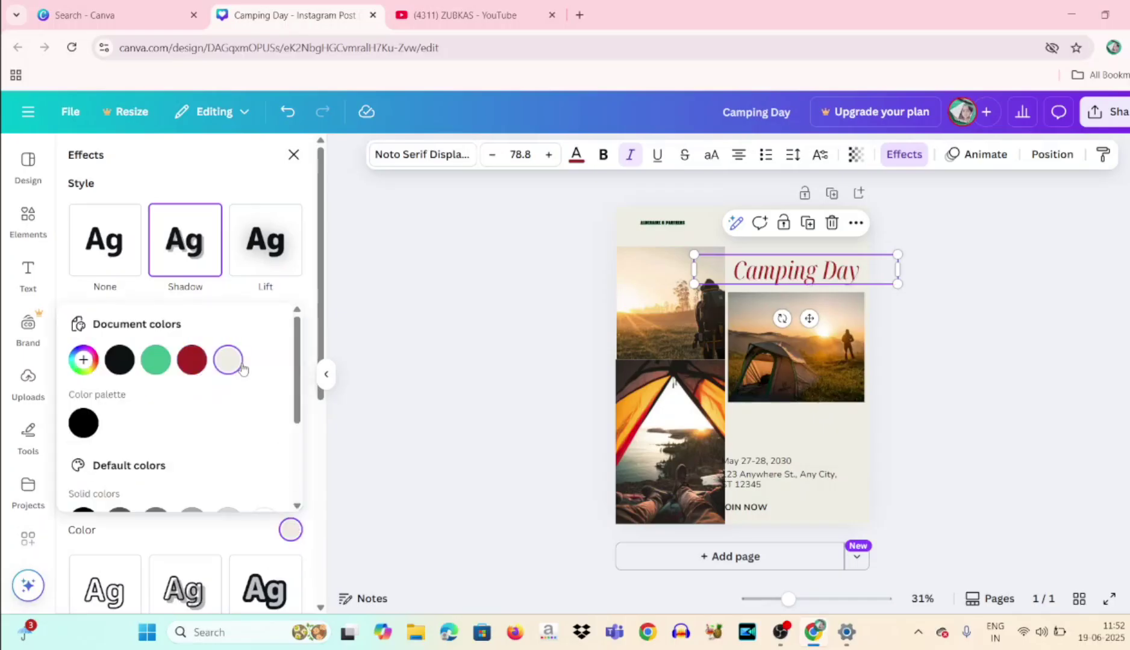
{"action": "left_click", "coordinate": [154, 364]}
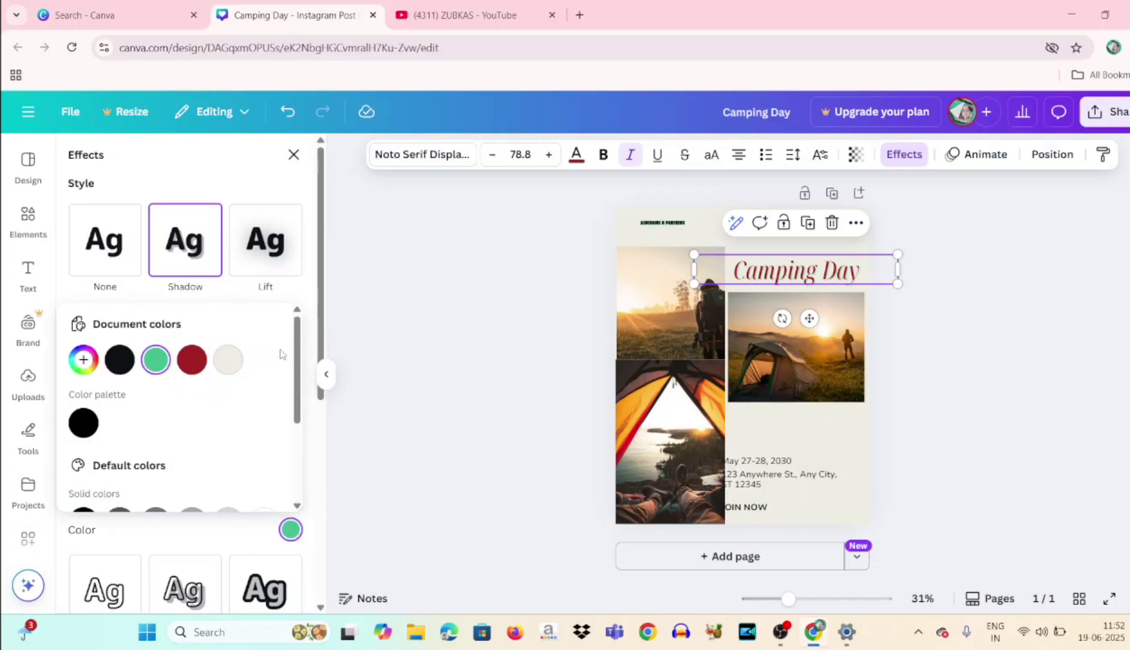
Step: Try several default solid colors for the heading's shadow, including purple, pink, green, yellow and white
{"action": "scroll", "coordinate": [259, 410], "scroll_direction": "down", "scroll_amount": 3}
{"action": "left_click", "coordinate": [259, 414]}
{"action": "left_click", "coordinate": [227, 415]}
{"action": "left_click", "coordinate": [193, 417]}
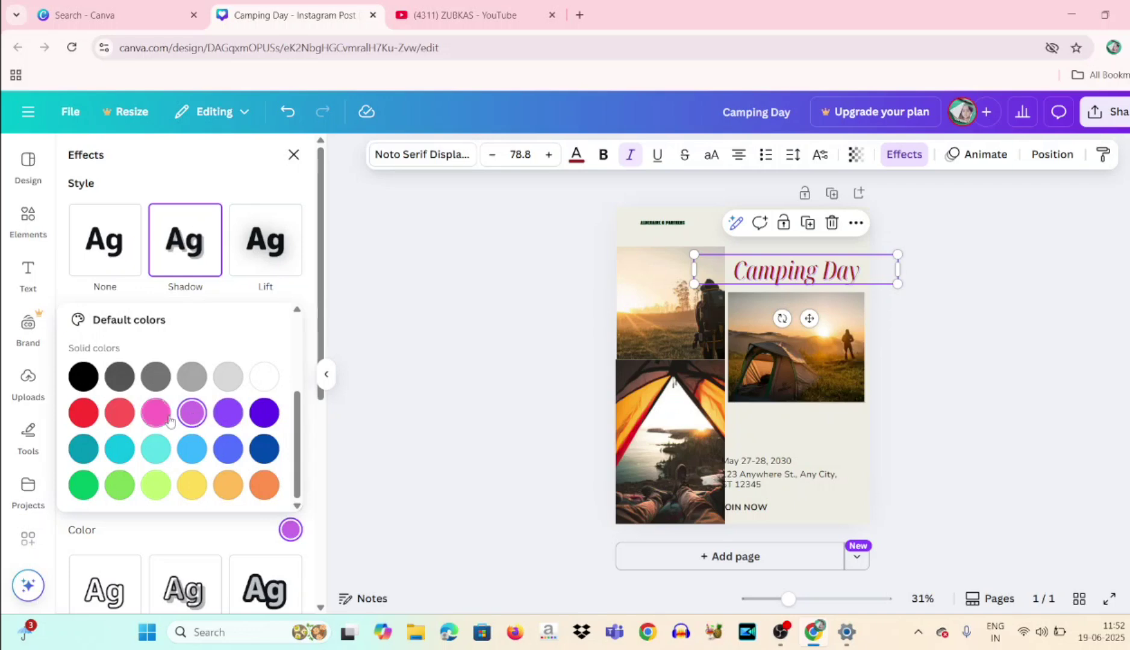
{"action": "left_click", "coordinate": [83, 414]}
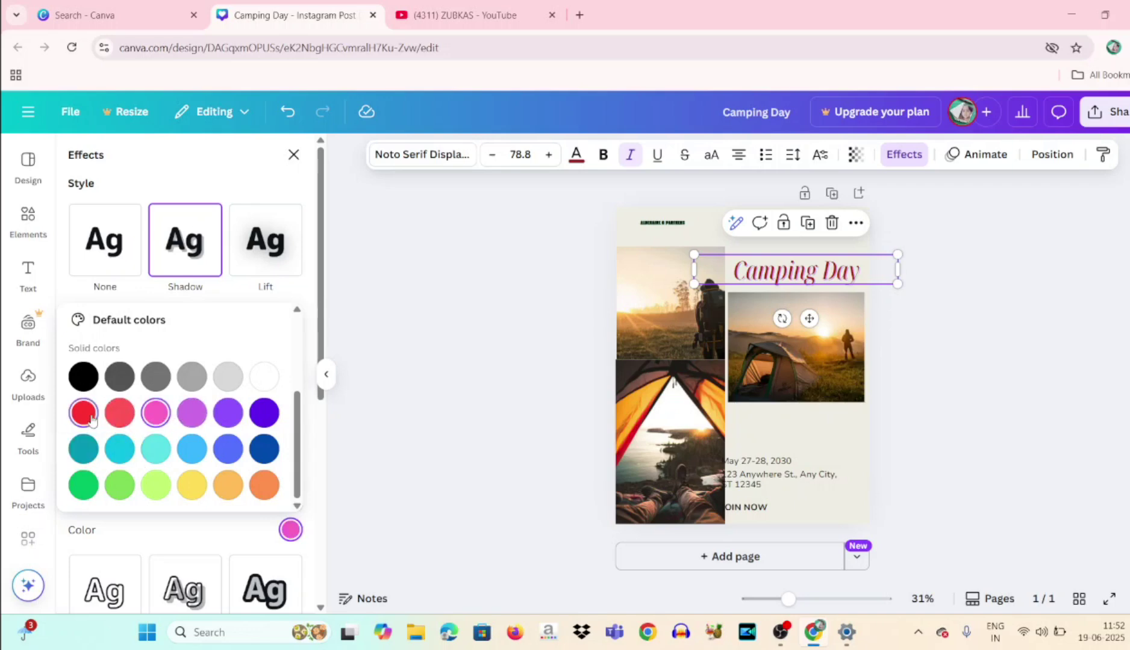
{"action": "left_click", "coordinate": [84, 485]}
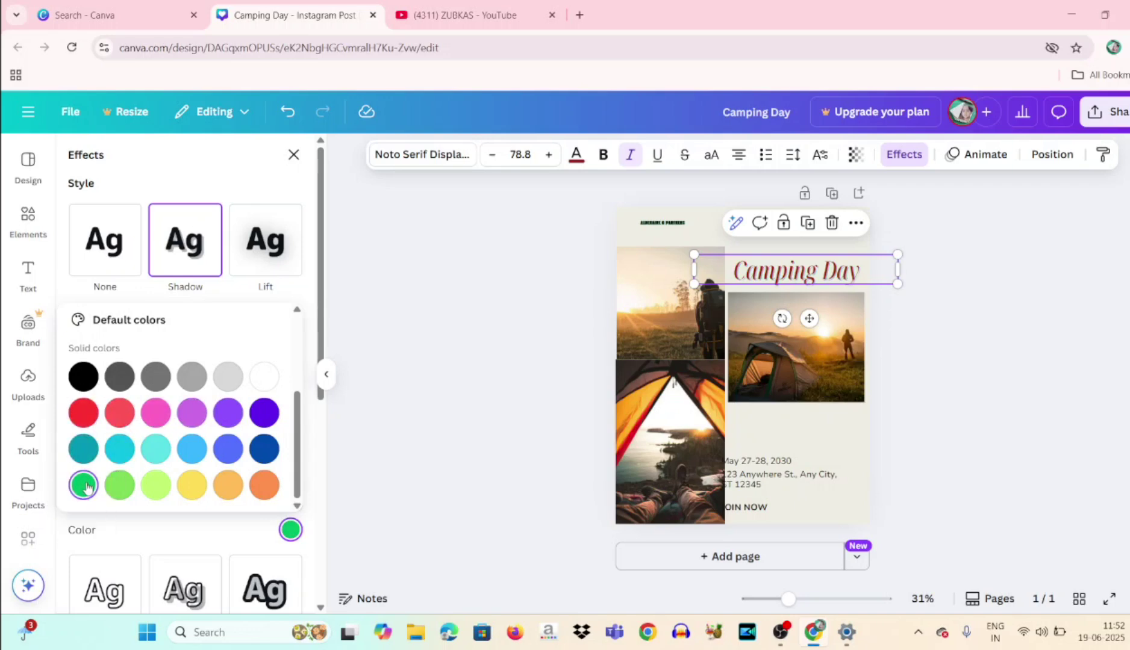
{"action": "left_click", "coordinate": [119, 487]}
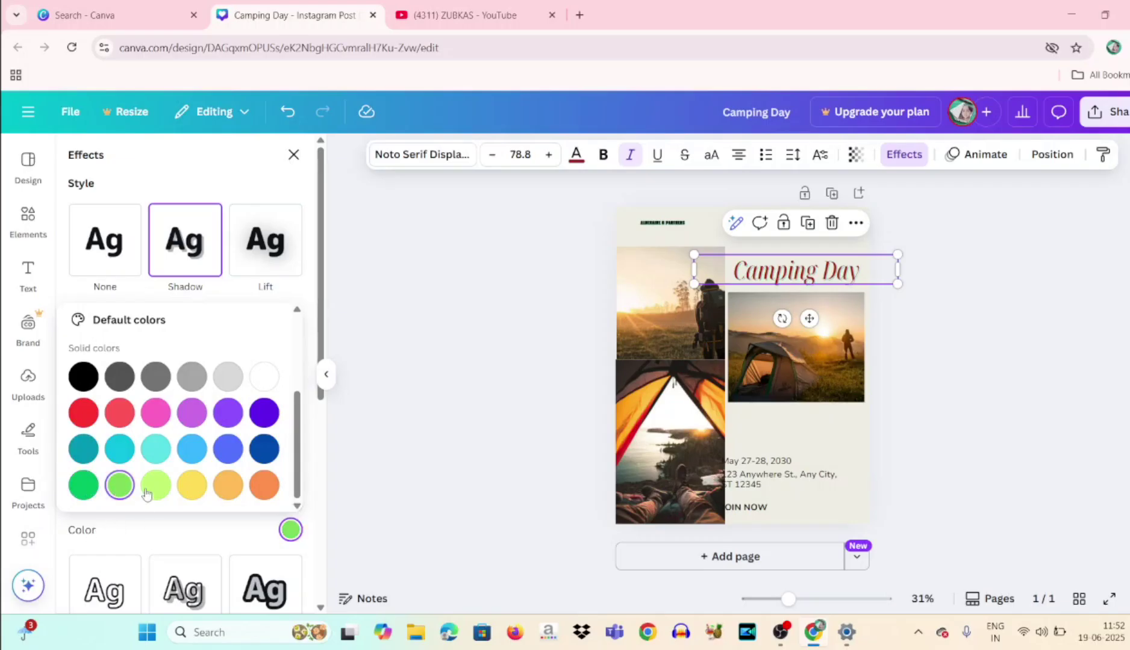
{"action": "left_click", "coordinate": [192, 486]}
{"action": "left_click", "coordinate": [270, 377]}
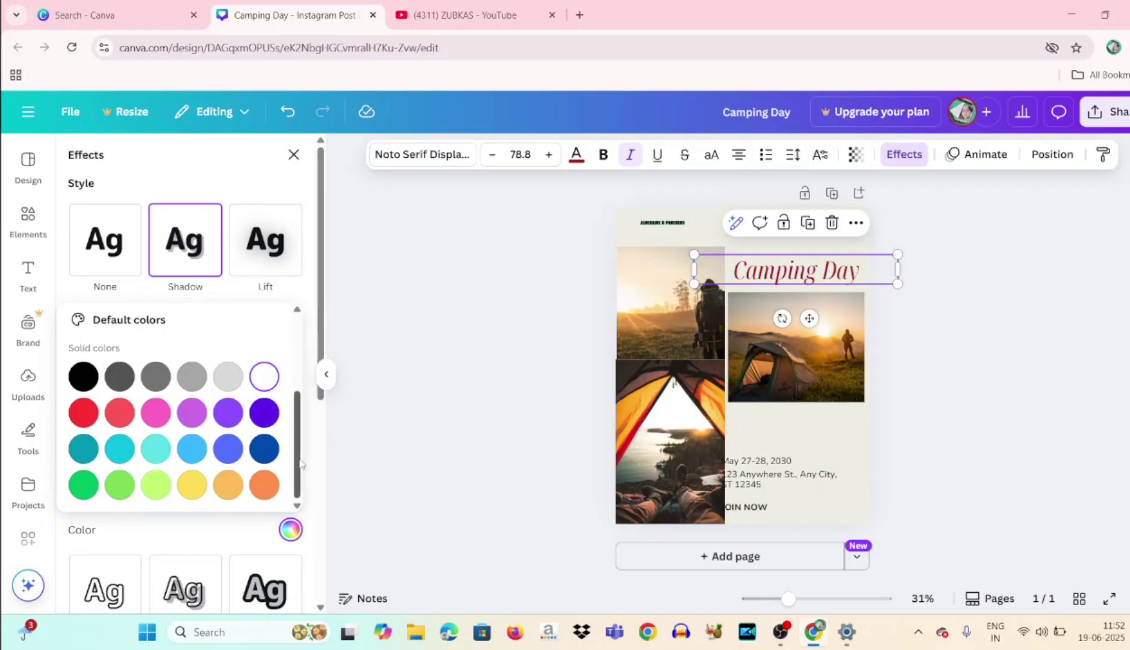
Step: Try black and the custom color #A51717 for the heading's shadow, and set it to the dark red document color
{"action": "left_click_drag", "start_coordinate": [300, 463], "coordinate": [299, 389]}
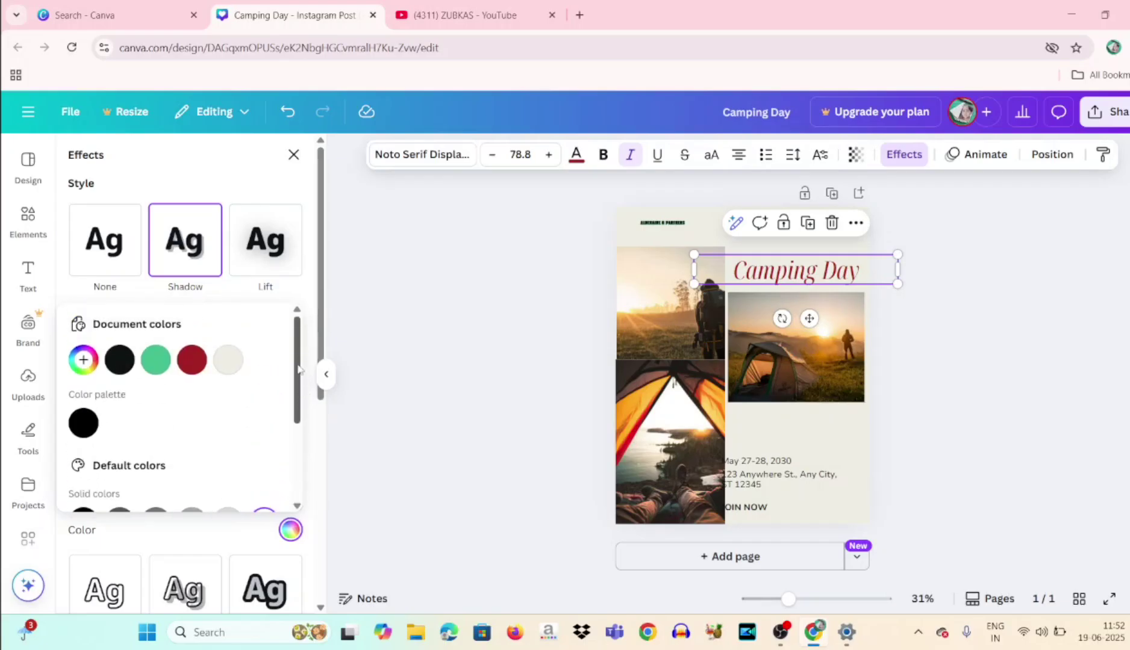
{"action": "left_click", "coordinate": [85, 423]}
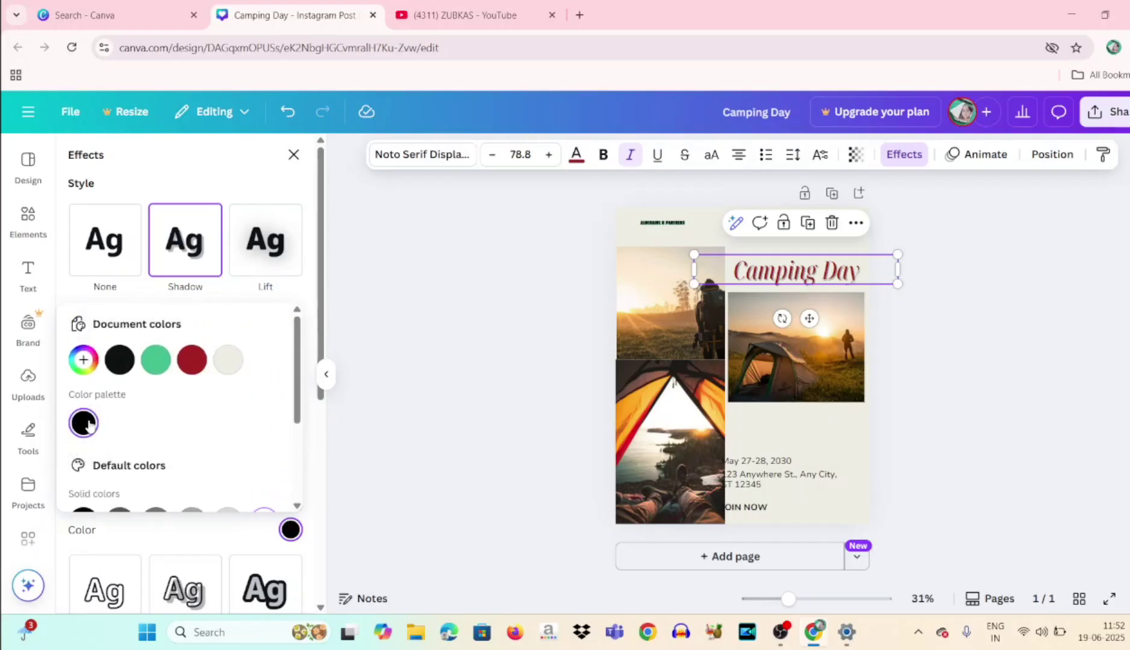
{"action": "left_click", "coordinate": [90, 365]}
{"action": "left_click", "coordinate": [168, 423]}
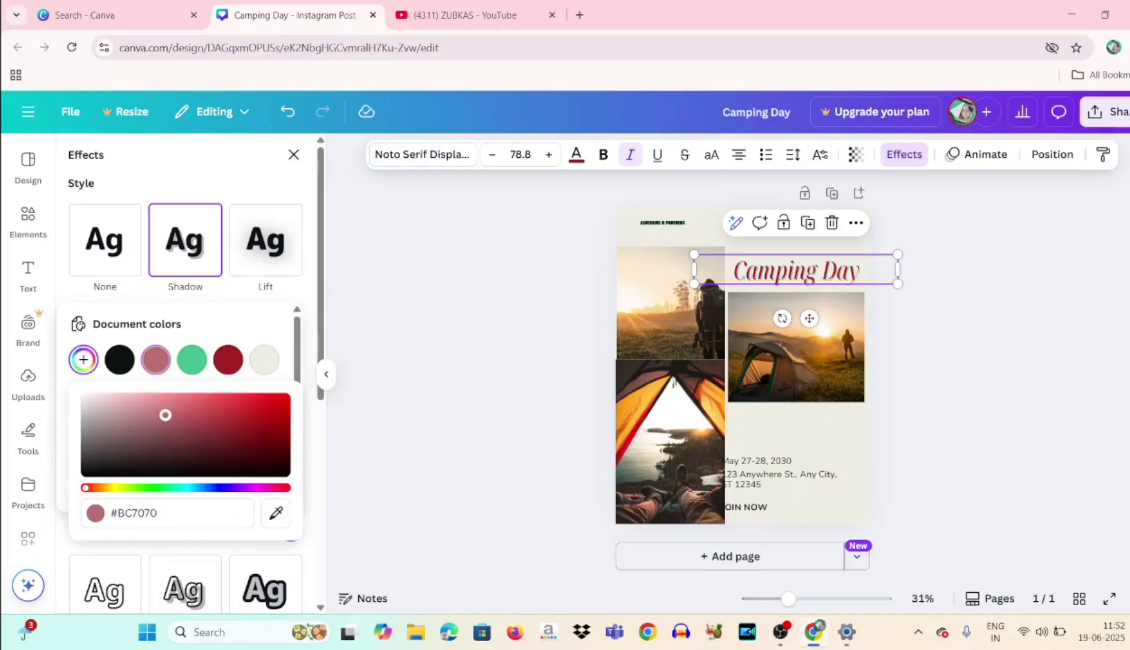
{"action": "left_click", "coordinate": [185, 424]}
{"action": "left_click_drag", "start_coordinate": [237, 445], "coordinate": [260, 422]}
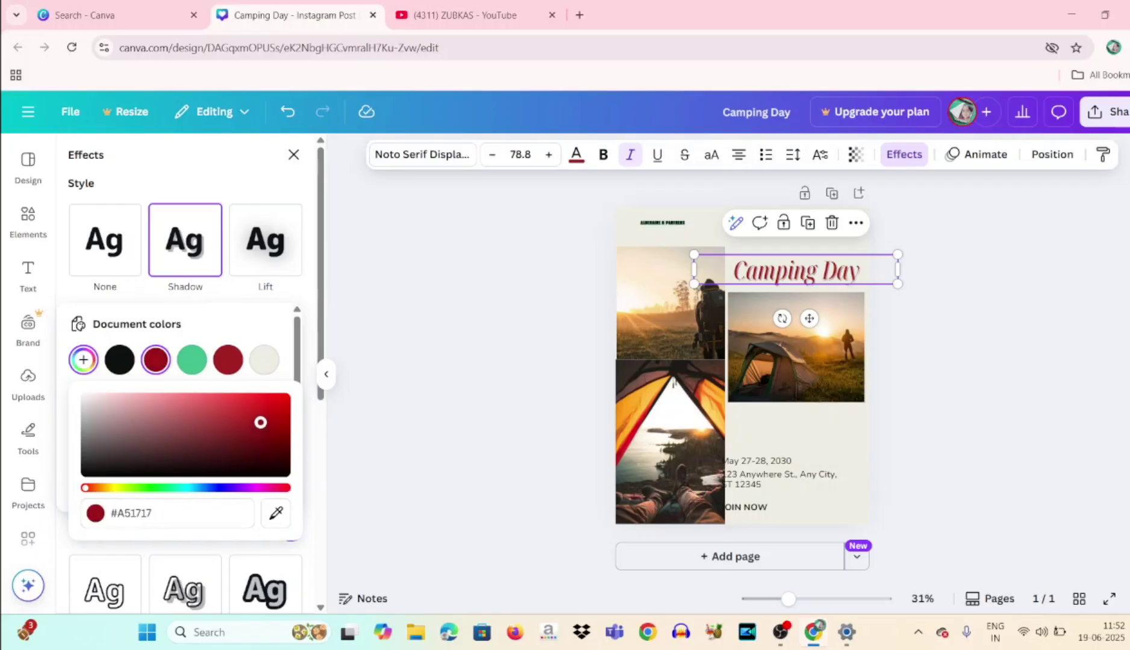
{"action": "left_click", "coordinate": [182, 506]}
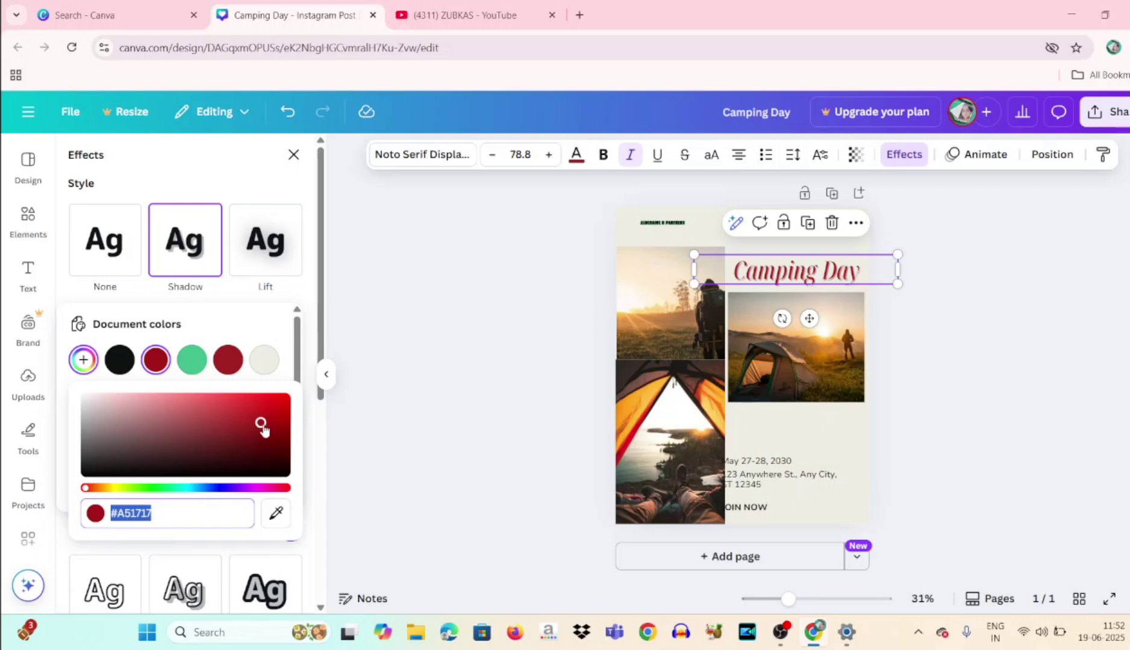
{"action": "left_click", "coordinate": [231, 364]}
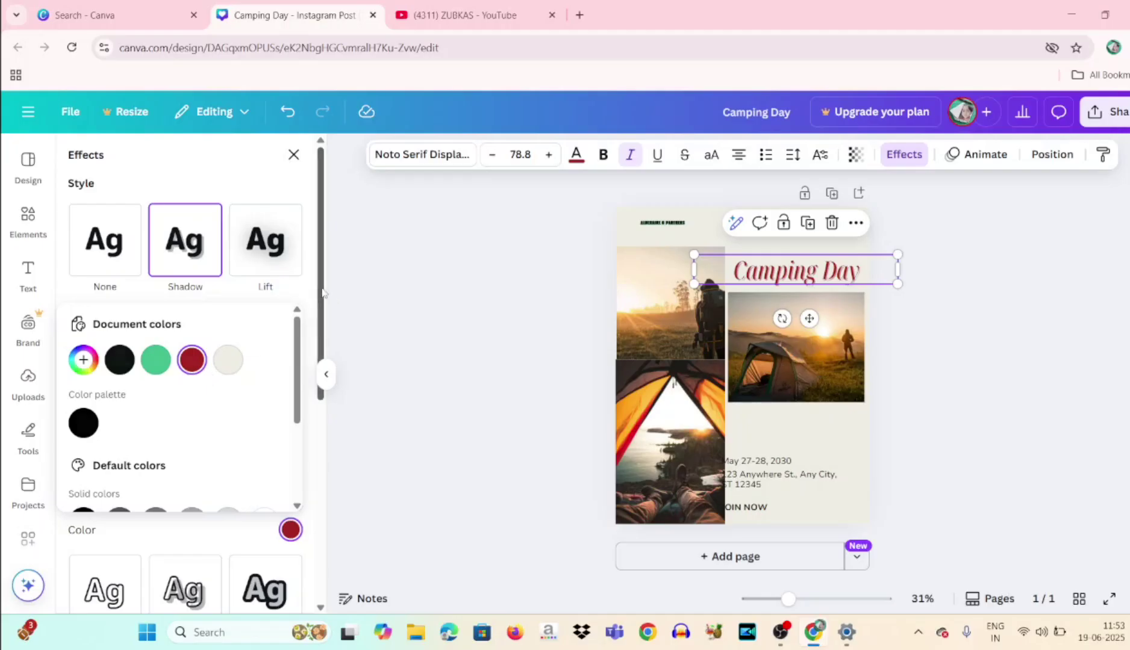
Step: Try the Typewriter animation on the Camping Day heading with the Both, On enter and On exit options
{"action": "scroll", "coordinate": [181, 422], "scroll_direction": "down", "scroll_amount": 6}
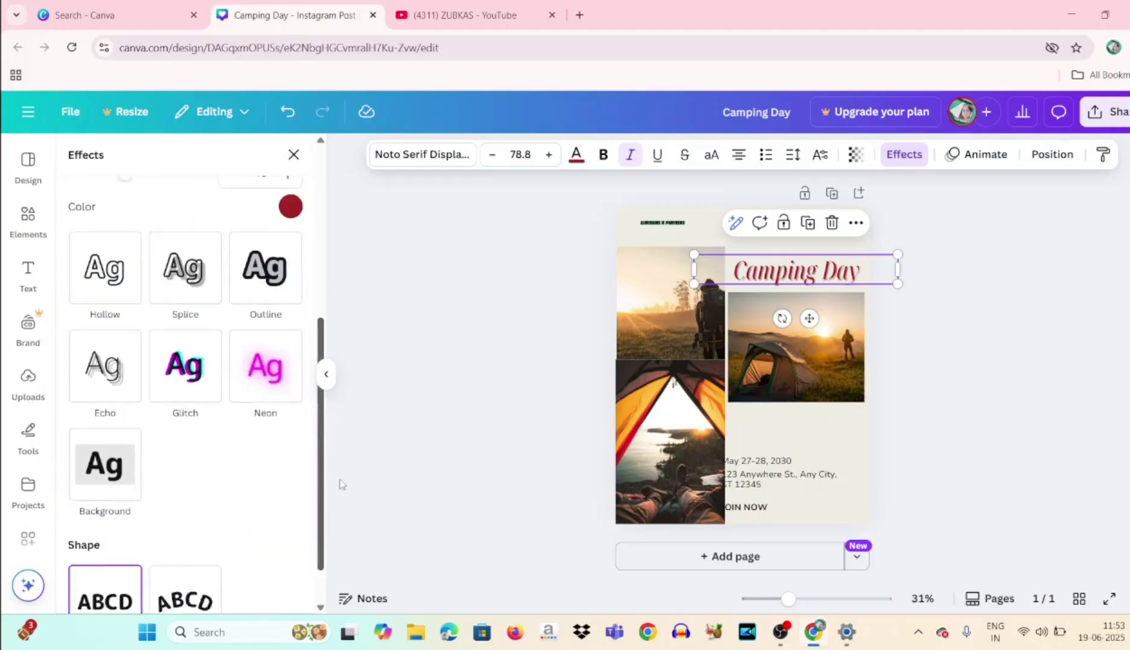
{"action": "left_click", "coordinate": [979, 154]}
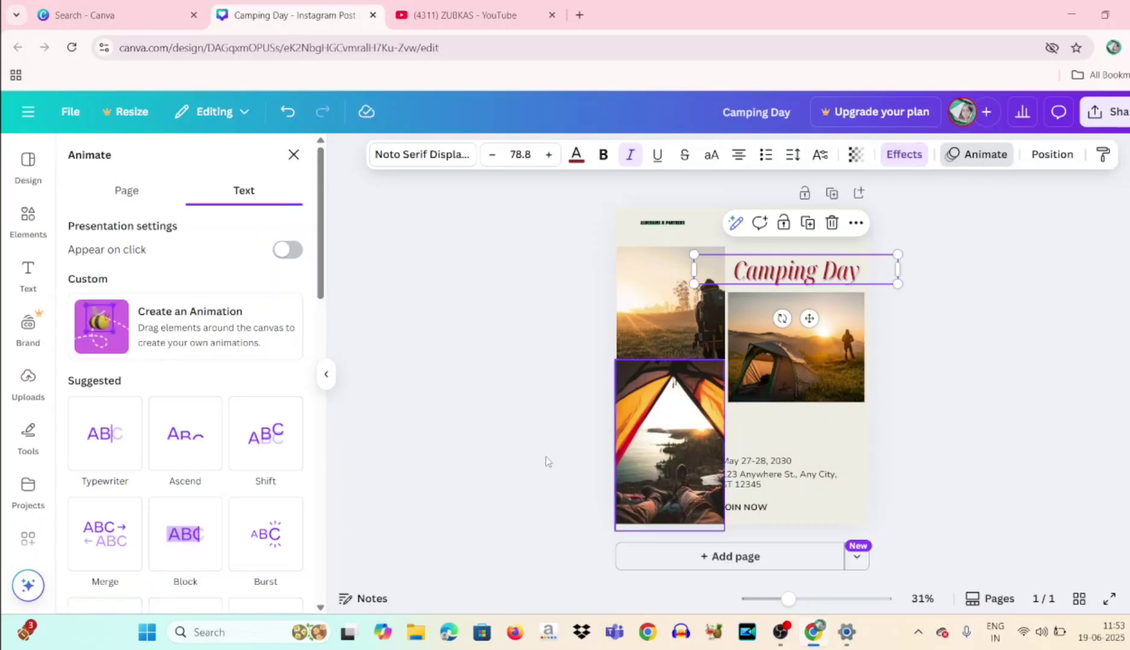
{"action": "left_click", "coordinate": [103, 433]}
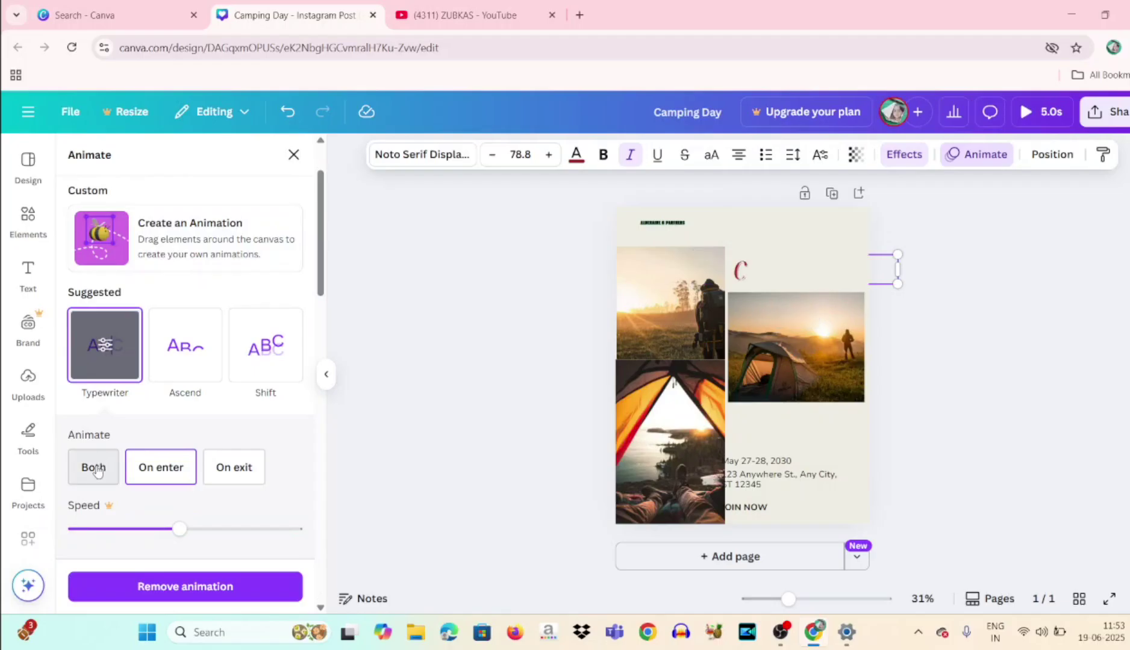
{"action": "left_click", "coordinate": [96, 471]}
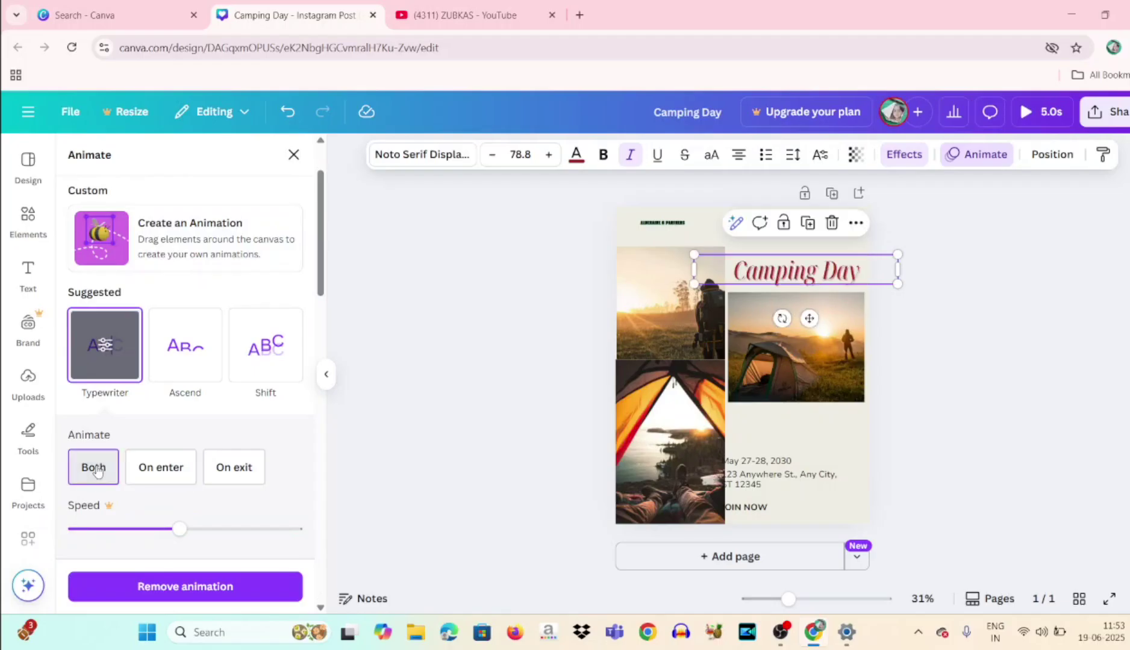
{"action": "left_click", "coordinate": [155, 475]}
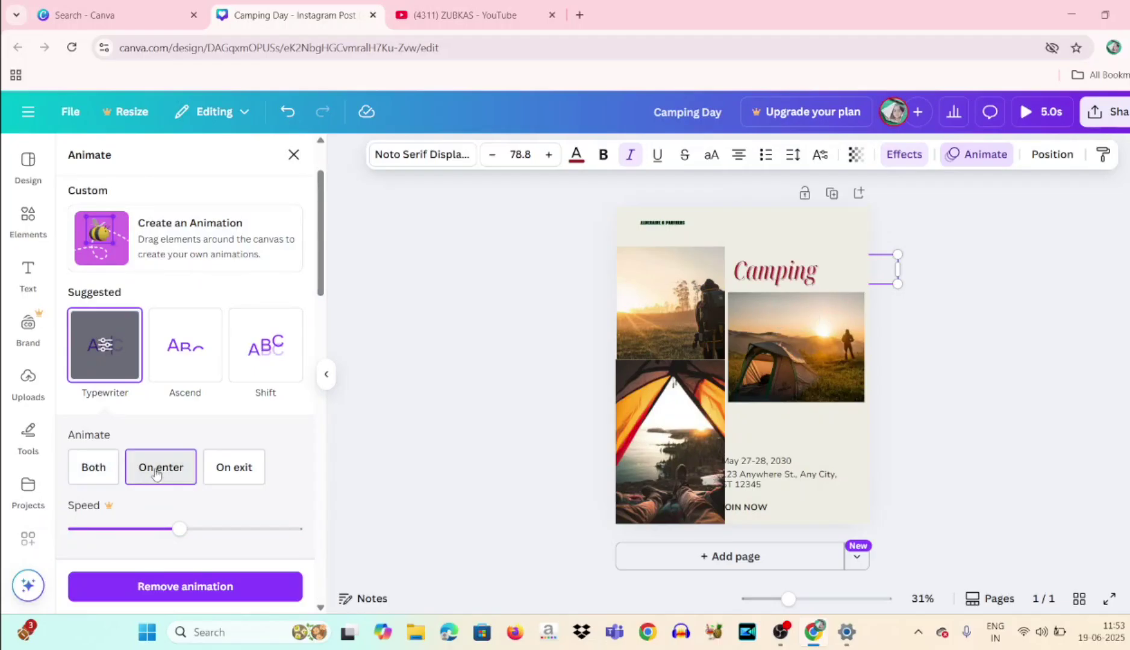
{"action": "left_click", "coordinate": [227, 474]}
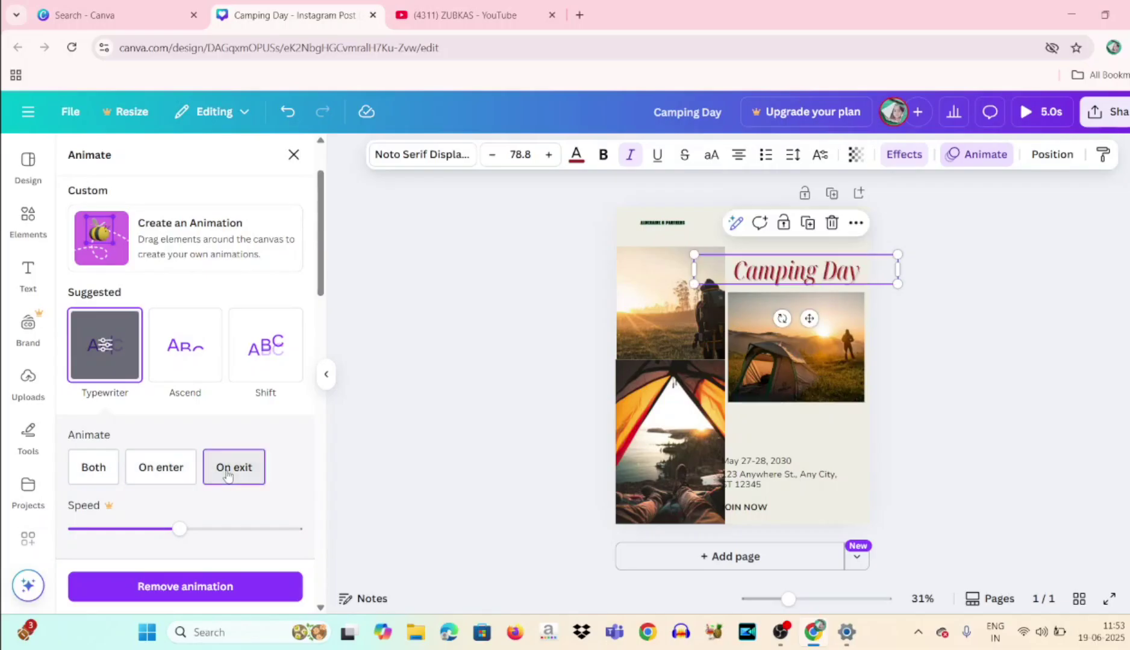
Step: Try the Ascend and Shift animations on the Camping Day heading and review Shift's speed, writing style and direction options
{"action": "left_click", "coordinate": [199, 347]}
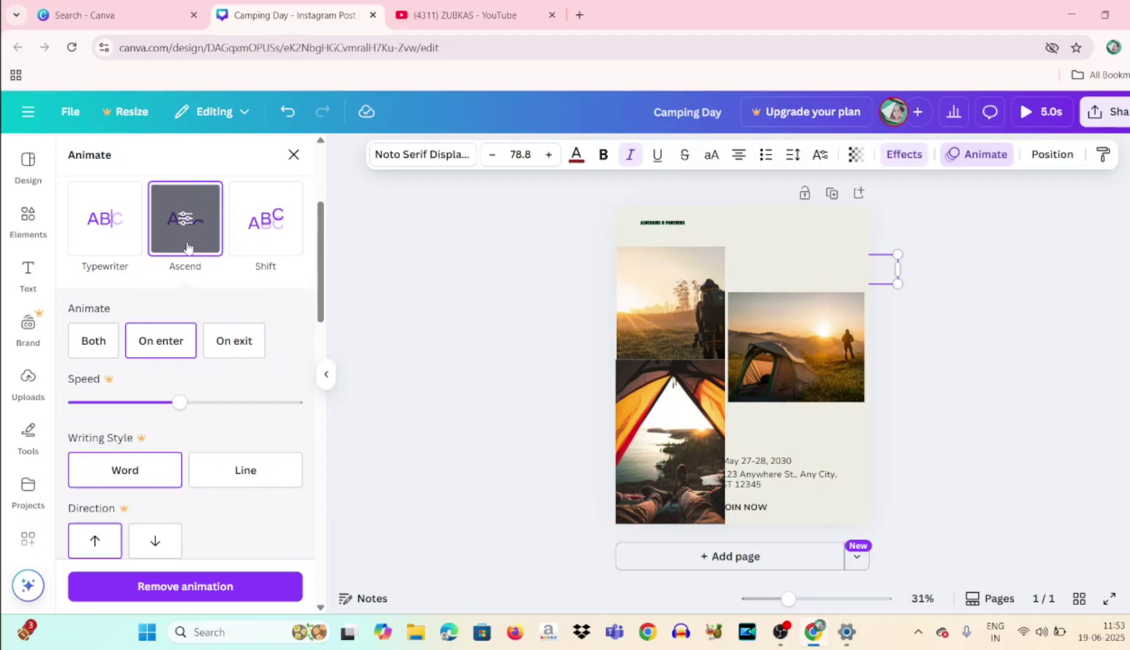
{"action": "left_click", "coordinate": [263, 235]}
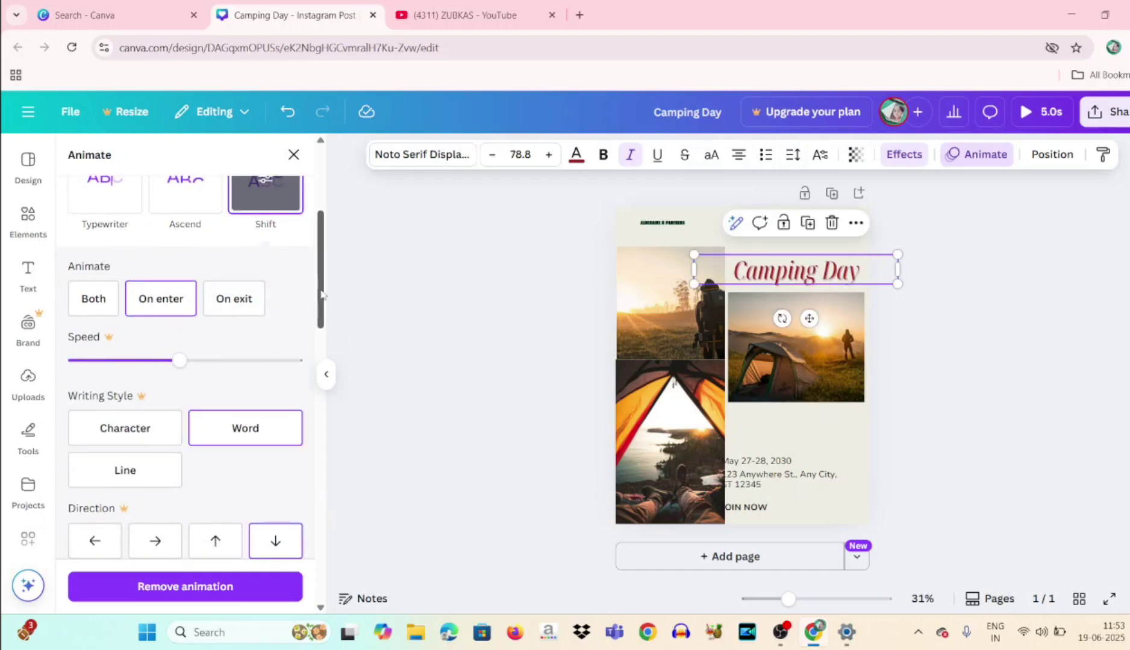
{"action": "left_click_drag", "start_coordinate": [321, 294], "coordinate": [321, 318]}
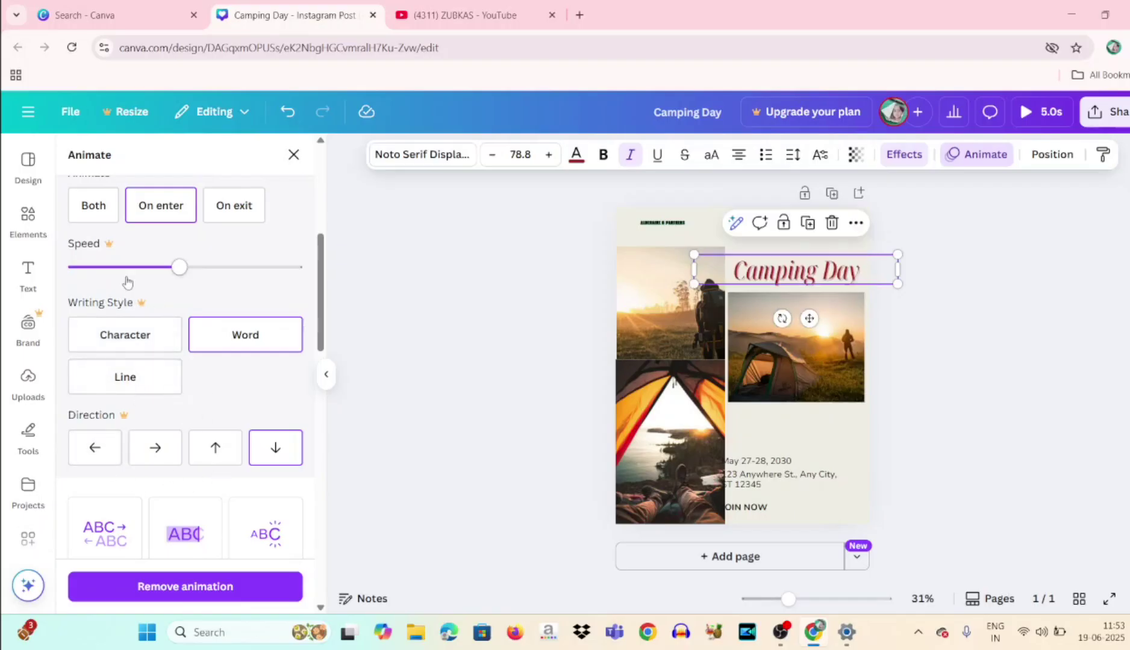
{"action": "left_click_drag", "start_coordinate": [323, 291], "coordinate": [324, 156]}
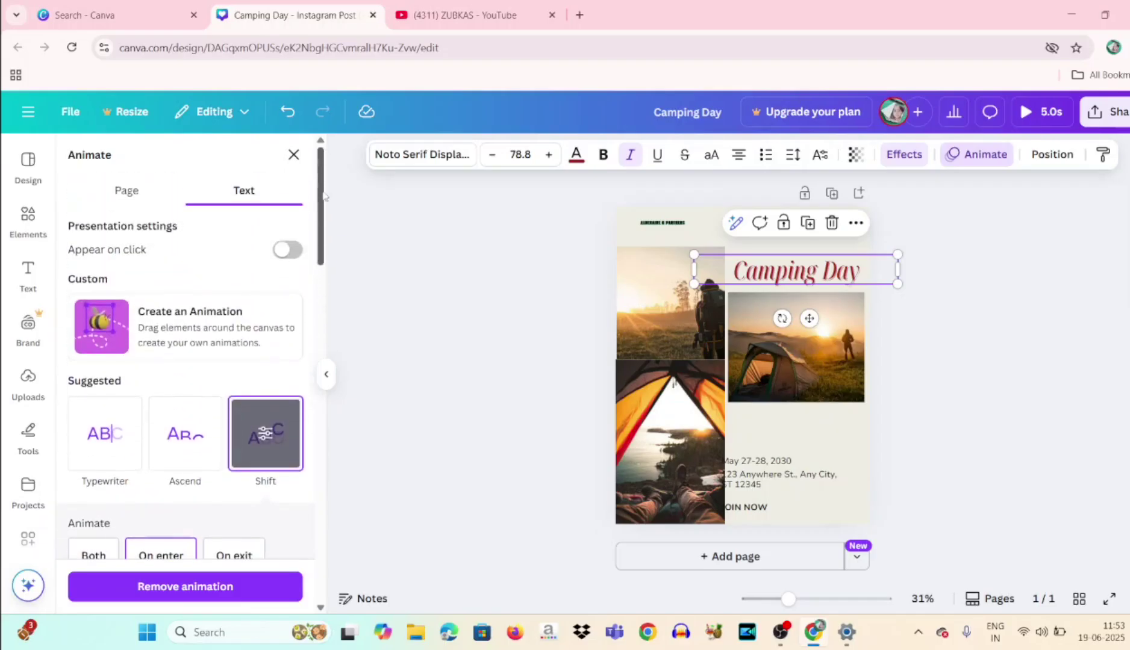
{"action": "scroll", "coordinate": [324, 195], "scroll_direction": "down", "scroll_amount": 2}
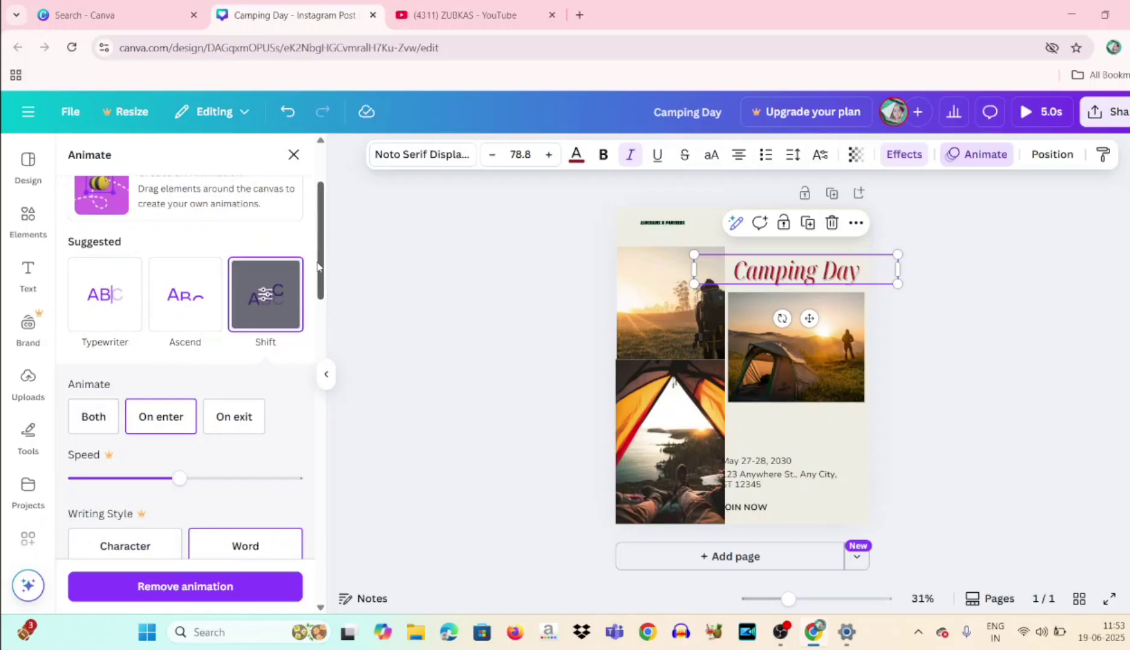
{"action": "left_click_drag", "start_coordinate": [318, 263], "coordinate": [322, 388]}
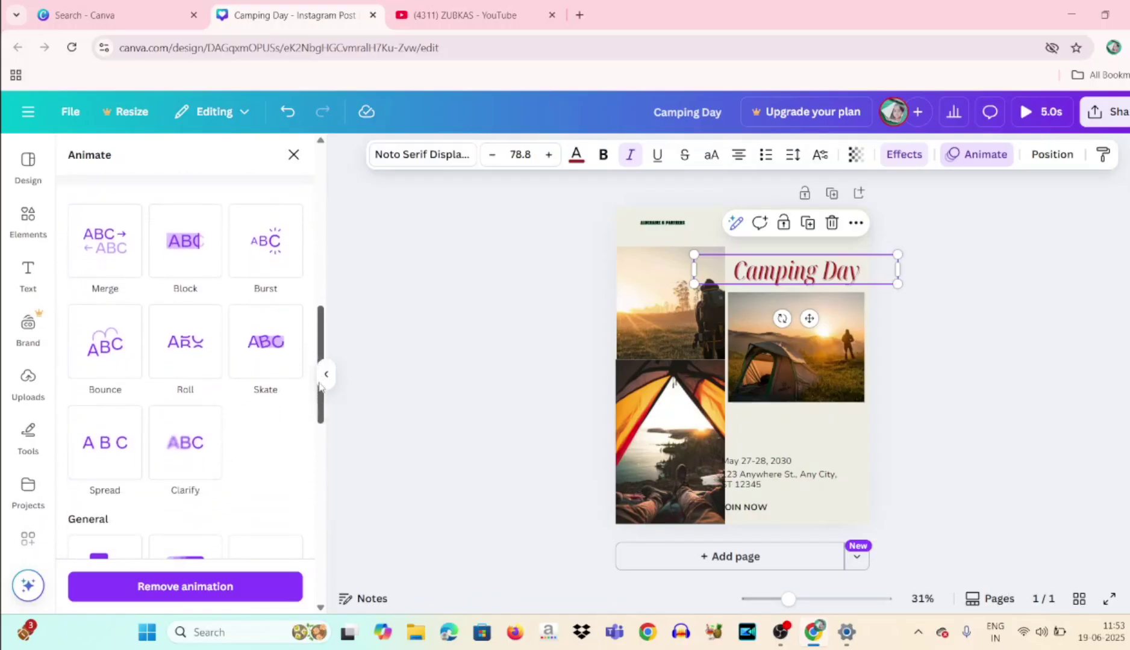
Step: Try the Merge, Block and Burst text animations on the Camping Day heading
{"action": "left_click", "coordinate": [75, 242]}
{"action": "left_click", "coordinate": [185, 241]}
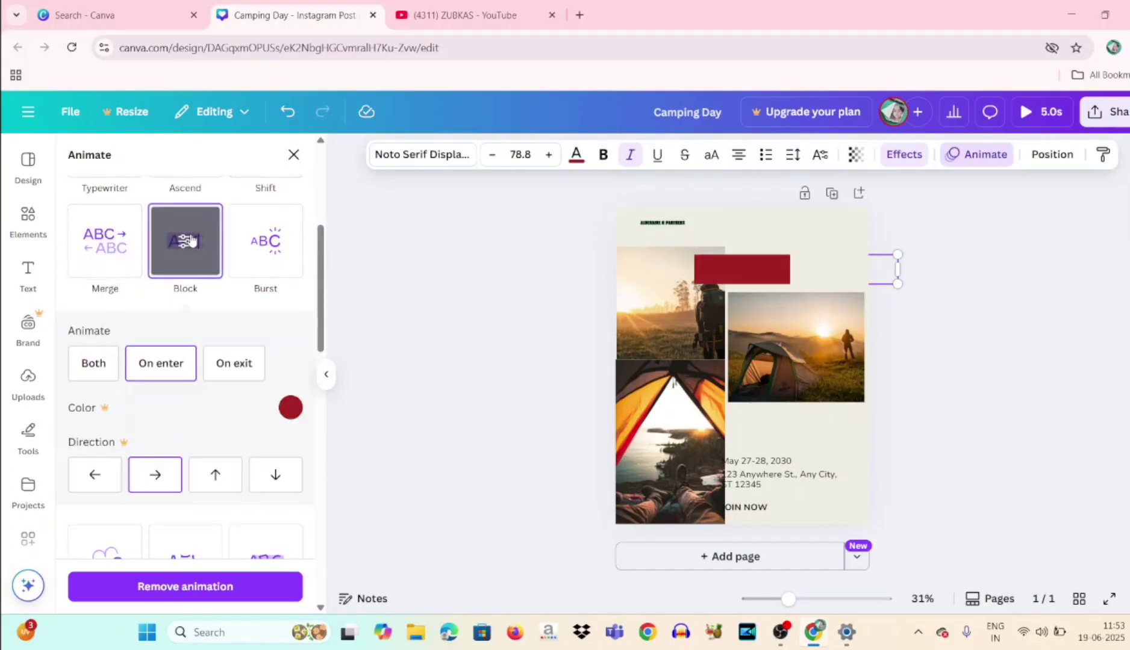
{"action": "left_click", "coordinate": [278, 262]}
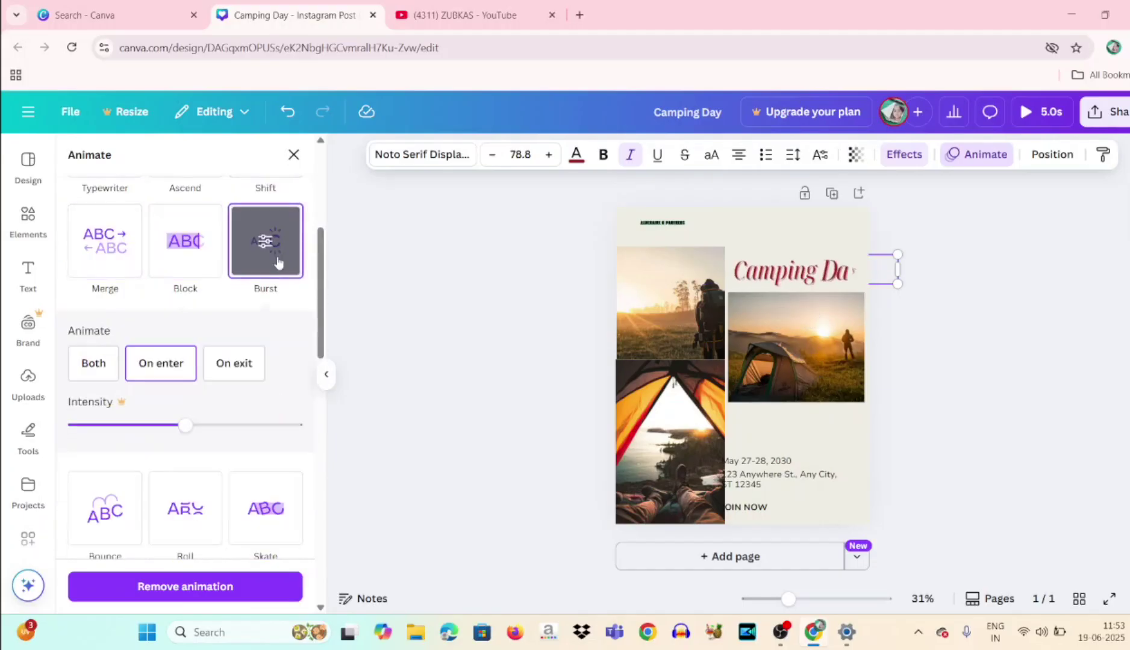
Step: Compare the Rise and Pan animations on the Camping Day heading, apply Fade on enter, and browse the remaining animations
{"action": "left_click_drag", "start_coordinate": [324, 280], "coordinate": [321, 386]}
{"action": "left_click", "coordinate": [100, 337]}
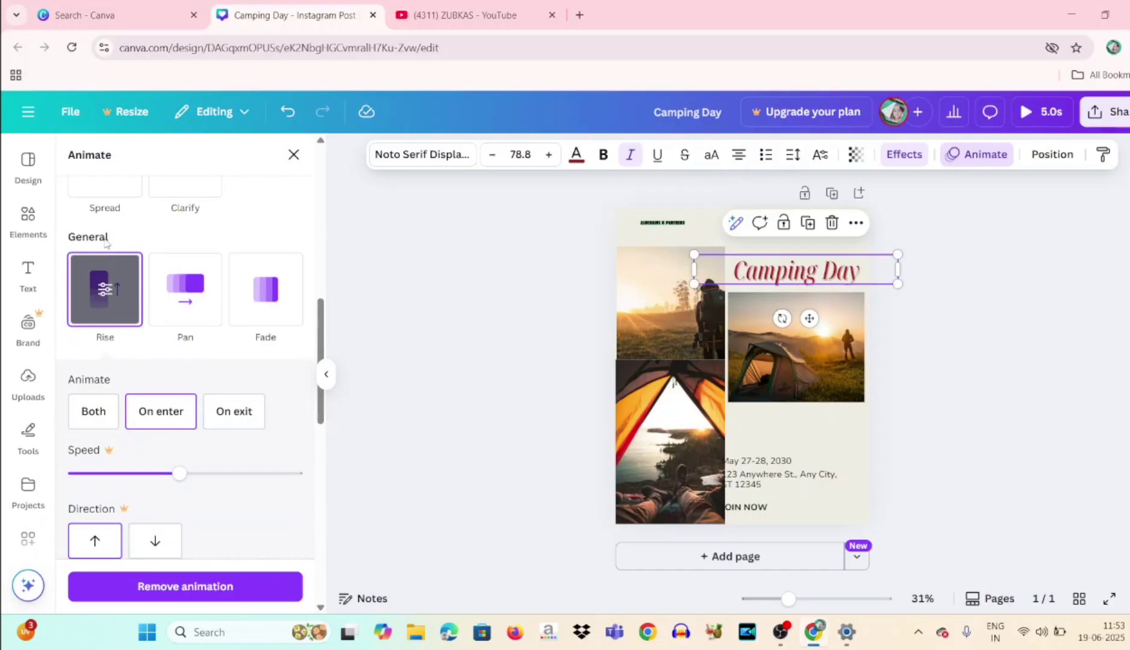
{"action": "left_click", "coordinate": [183, 287]}
{"action": "left_click", "coordinate": [265, 289]}
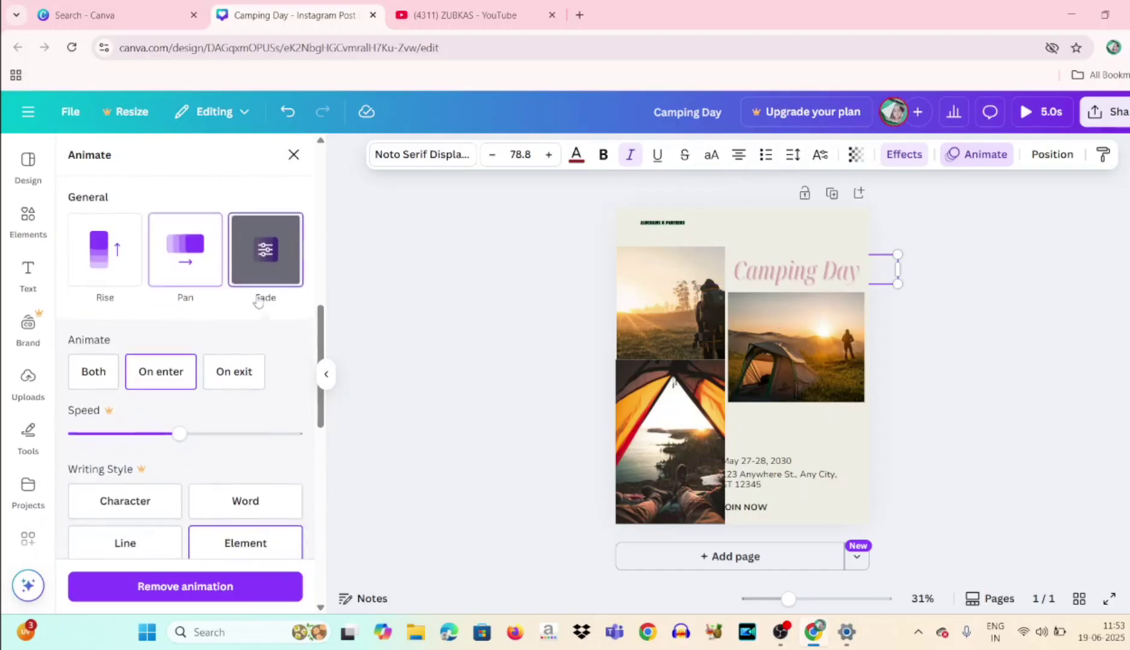
{"action": "left_click_drag", "start_coordinate": [321, 336], "coordinate": [325, 499]}
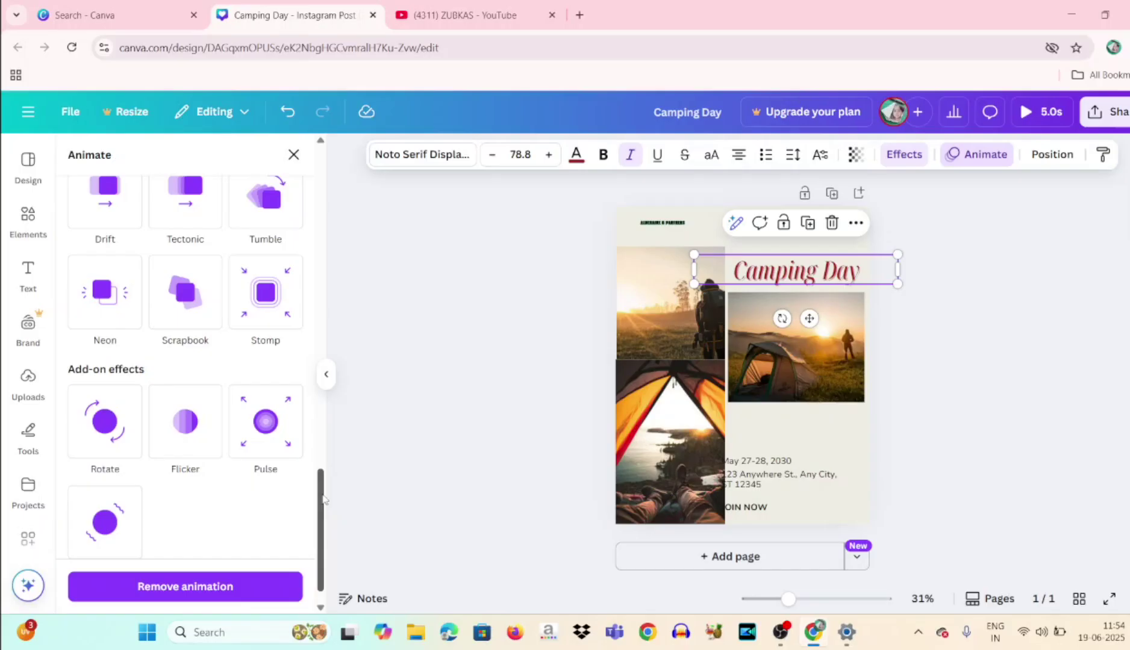
{"action": "left_click_drag", "start_coordinate": [325, 499], "coordinate": [320, 163]}
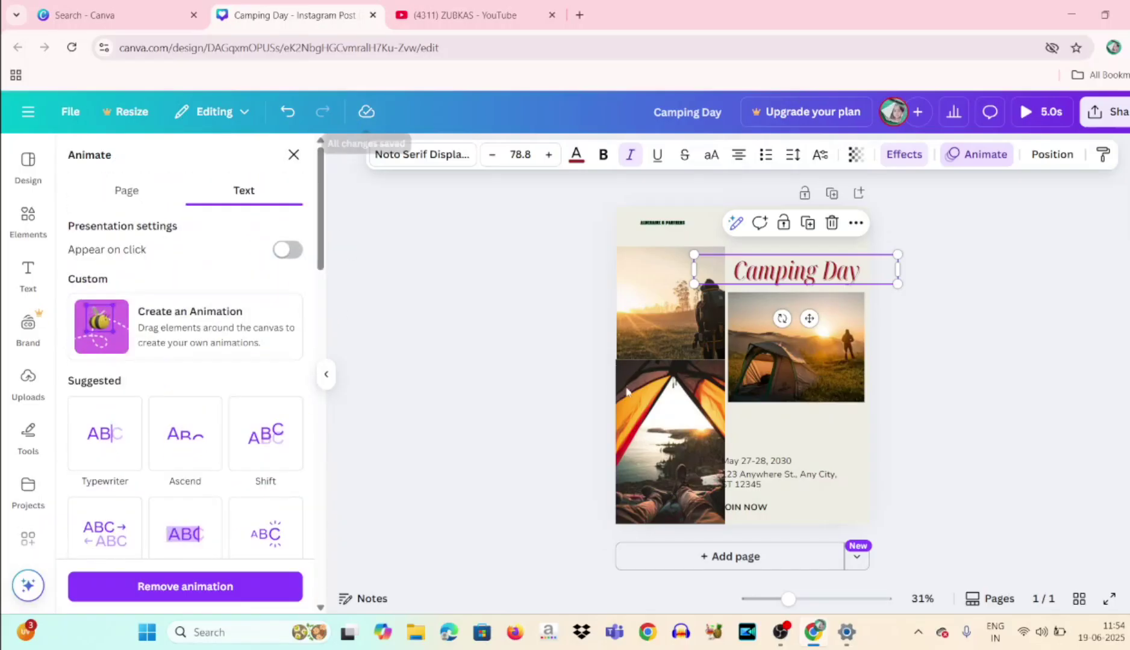
Step: Move the address, JOIN NOW and date texts clear of the lower tent photo and line up their left edges
{"action": "left_click", "coordinate": [772, 485]}
{"action": "mouse_move", "coordinate": [773, 488]}
{"action": "left_mouse_down"}
{"action": "mouse_move", "coordinate": [794, 492]}
{"action": "mouse_move", "coordinate": [781, 505]}
{"action": "left_mouse_up"}
{"action": "left_click", "coordinate": [763, 507]}
{"action": "left_click", "coordinate": [736, 453]}
{"action": "left_click", "coordinate": [735, 458]}
{"action": "left_click_drag", "start_coordinate": [735, 458], "coordinate": [754, 461]}
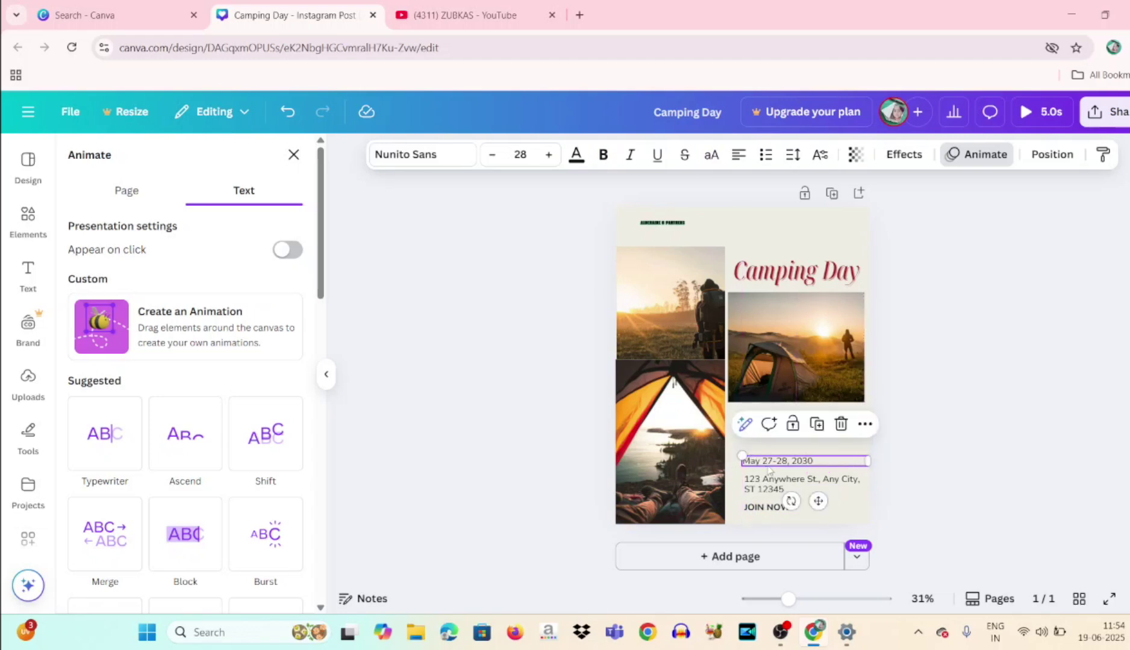
{"action": "left_click_drag", "start_coordinate": [770, 470], "coordinate": [771, 470]}
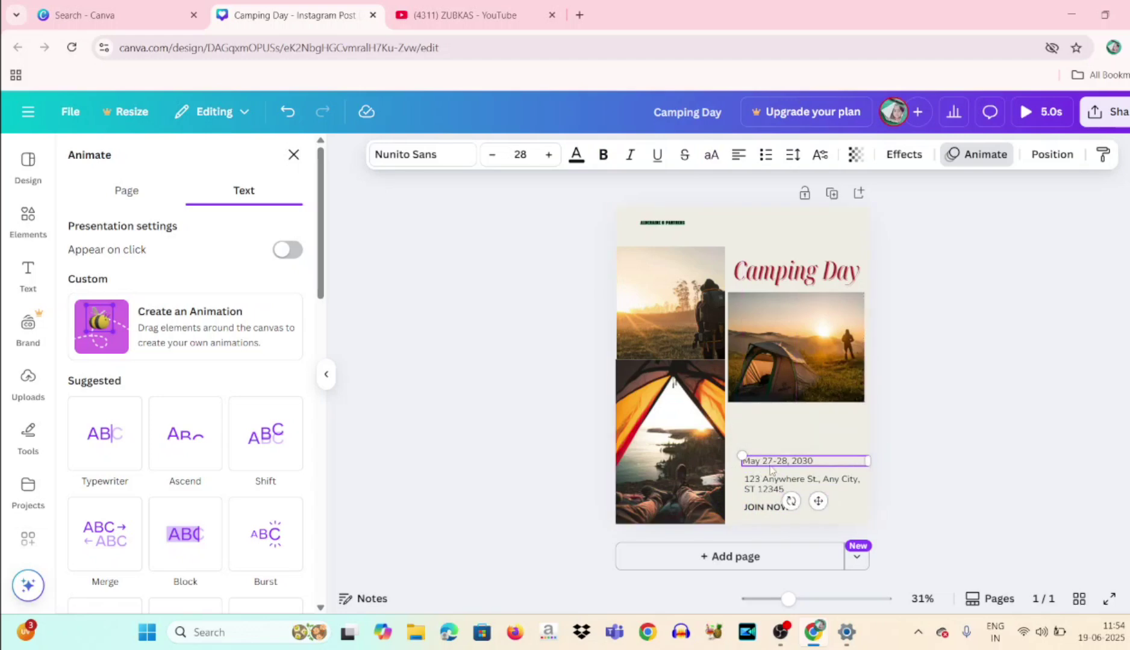
Step: Select the date, address and JOIN NOW texts together and try rotating and grouping them
{"action": "left_click", "coordinate": [770, 469]}
{"action": "left_click", "coordinate": [766, 483]}
{"action": "left_click", "coordinate": [758, 509], "text": "shift"}
{"action": "left_click", "coordinate": [781, 462], "text": "shift"}
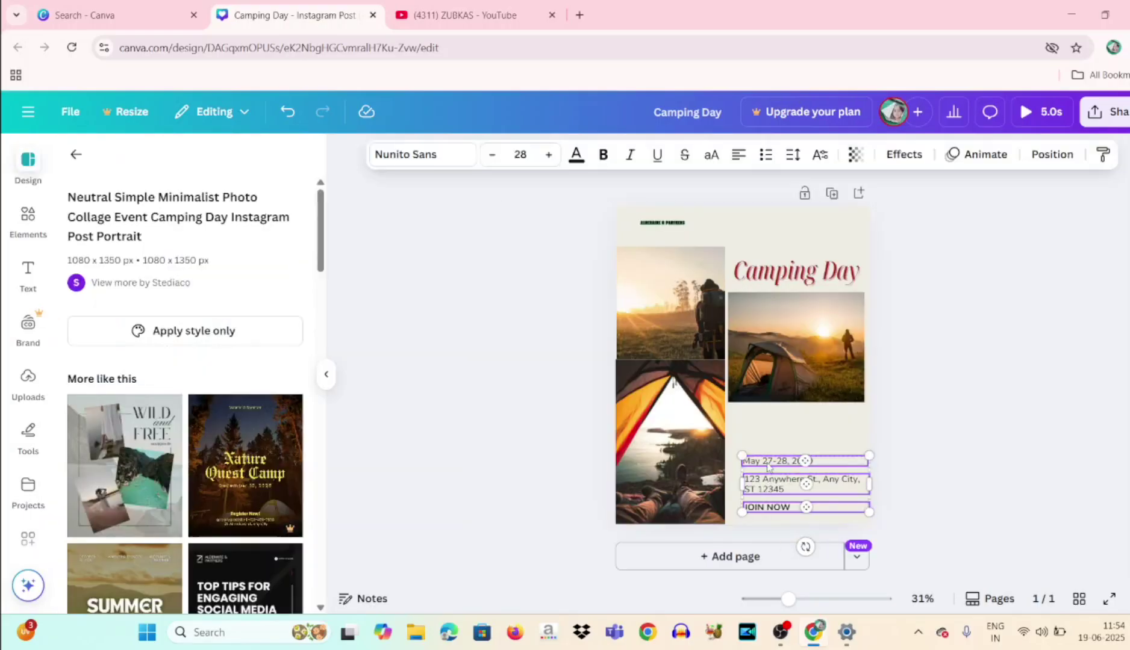
{"action": "mouse_move", "coordinate": [806, 486]}
{"action": "left_mouse_down"}
{"action": "mouse_move", "coordinate": [821, 486]}
{"action": "mouse_move", "coordinate": [806, 486]}
{"action": "left_mouse_up"}
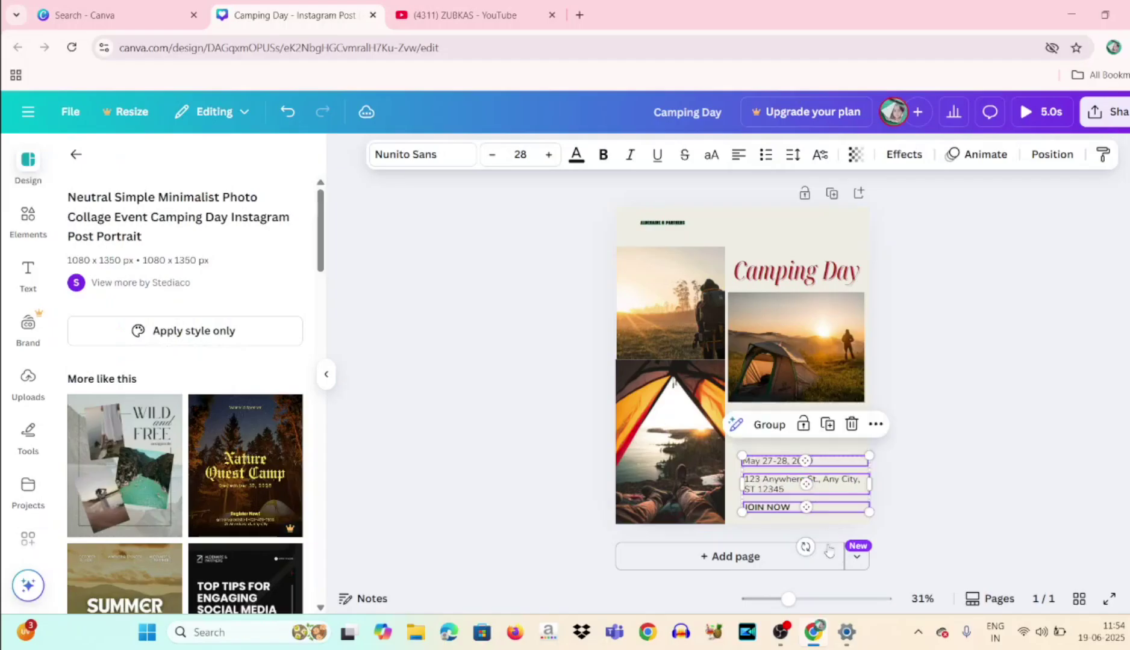
{"action": "left_click_drag", "start_coordinate": [806, 547], "coordinate": [806, 516]}
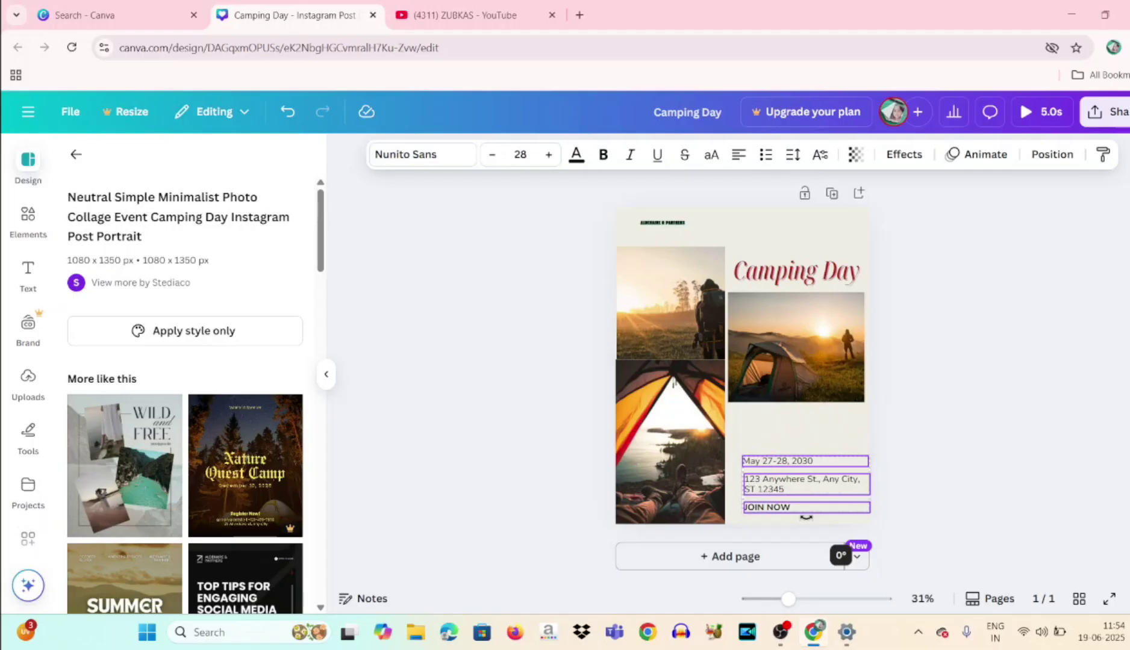
{"action": "left_click_drag", "start_coordinate": [806, 516], "coordinate": [806, 517]}
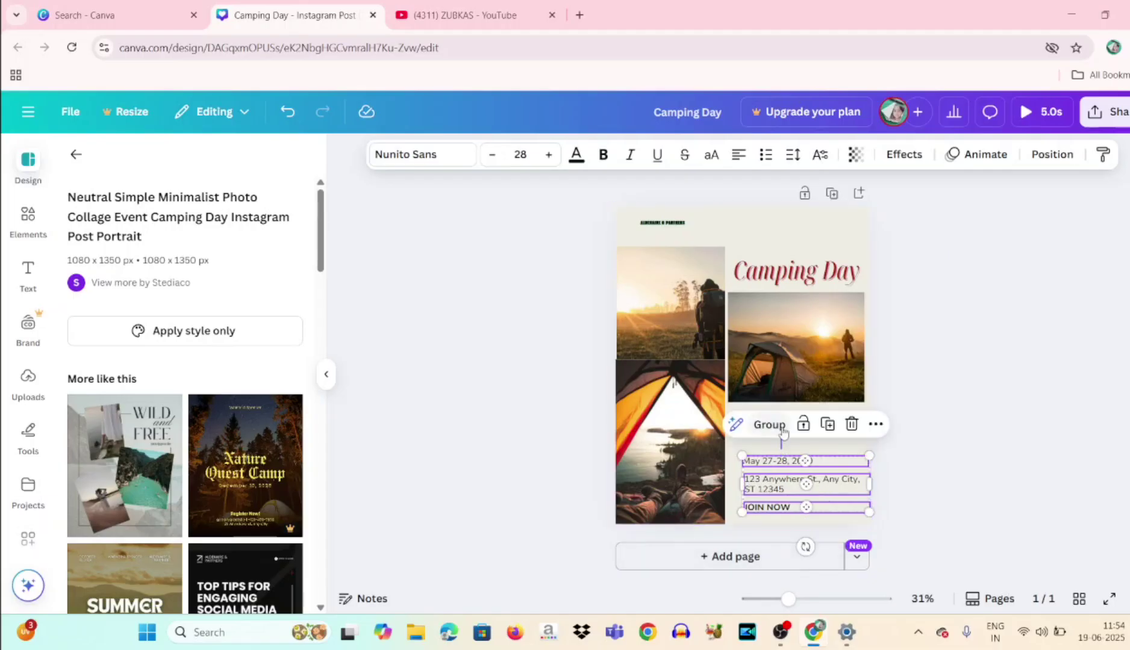
{"action": "left_click", "coordinate": [782, 434]}
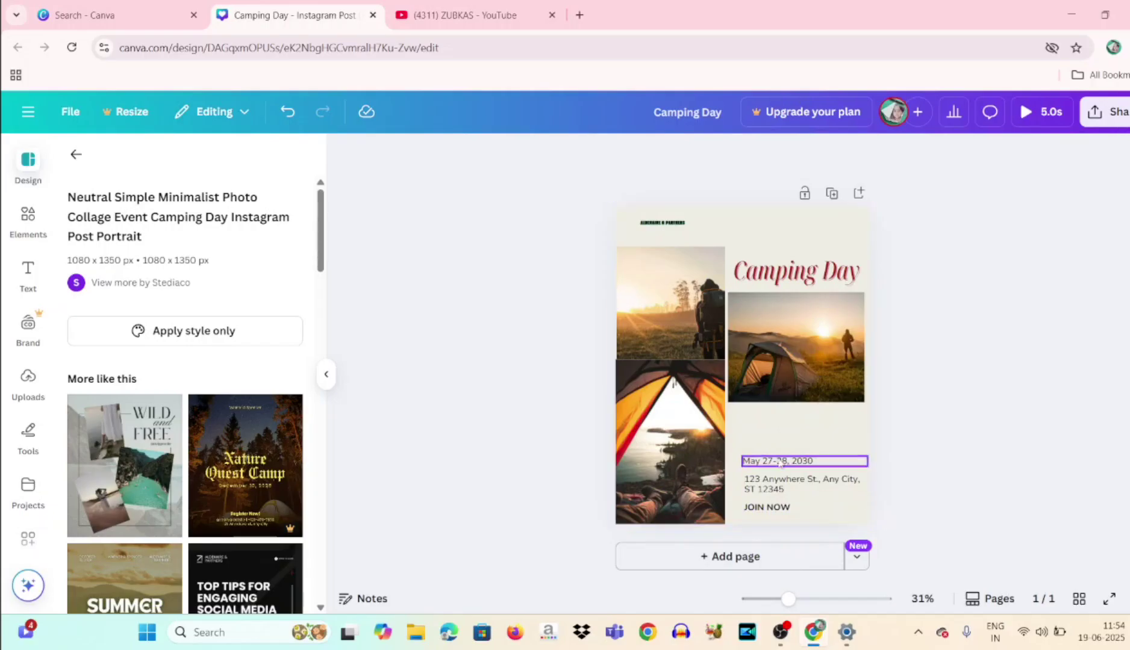
Step: Enlarge the ALDENAIRE & PARTNERS text to size 64 and place it directly above the Camping Day heading
{"action": "left_click", "coordinate": [681, 225]}
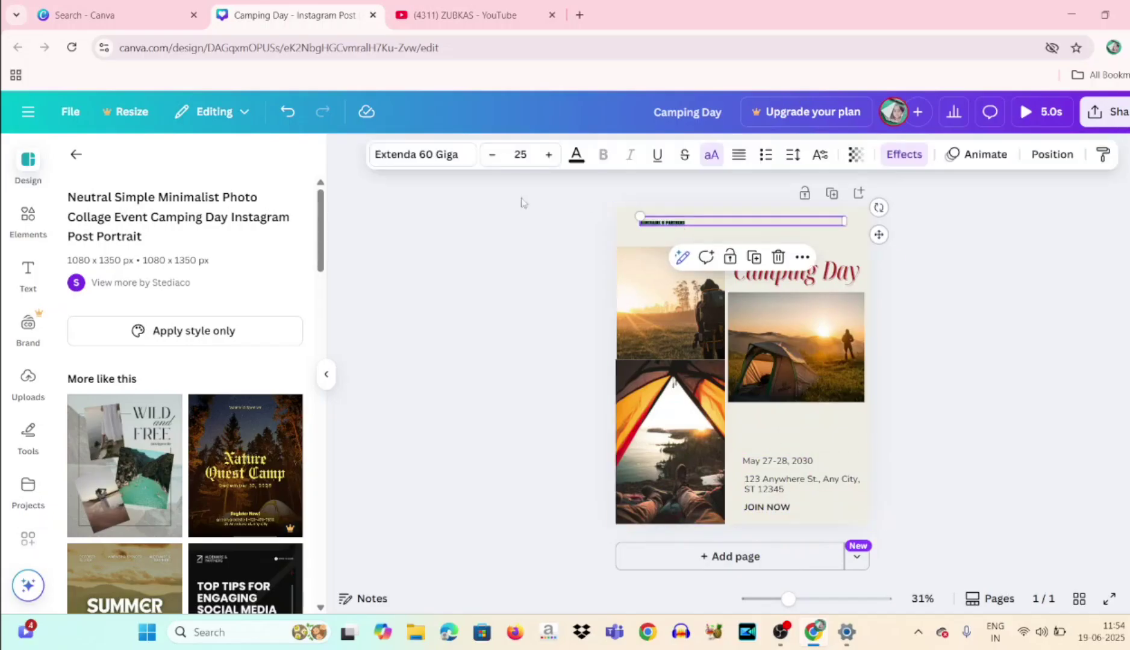
{"action": "left_click", "coordinate": [549, 155]}
{"action": "left_click", "coordinate": [549, 155]}
{"action": "left_click", "coordinate": [548, 155]}
{"action": "left_click", "coordinate": [549, 156]}
{"action": "left_click", "coordinate": [550, 155]}
{"action": "left_click", "coordinate": [549, 156]}
{"action": "left_click", "coordinate": [550, 156]}
{"action": "left_click", "coordinate": [548, 155]}
{"action": "left_click", "coordinate": [548, 155]}
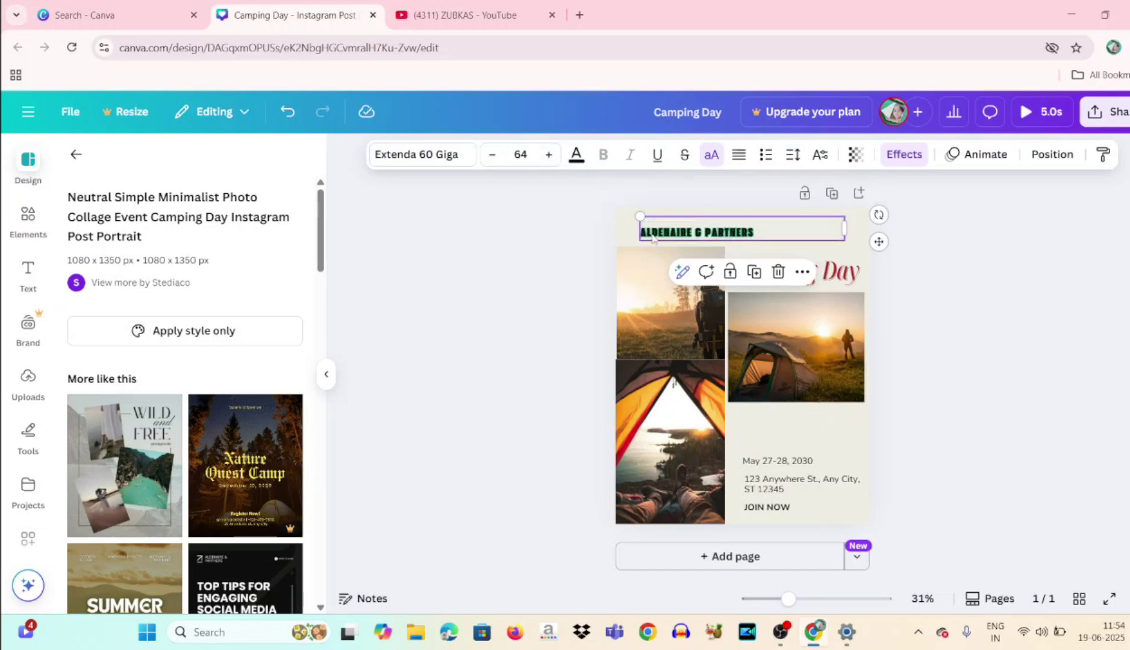
{"action": "left_click_drag", "start_coordinate": [674, 233], "coordinate": [767, 244]}
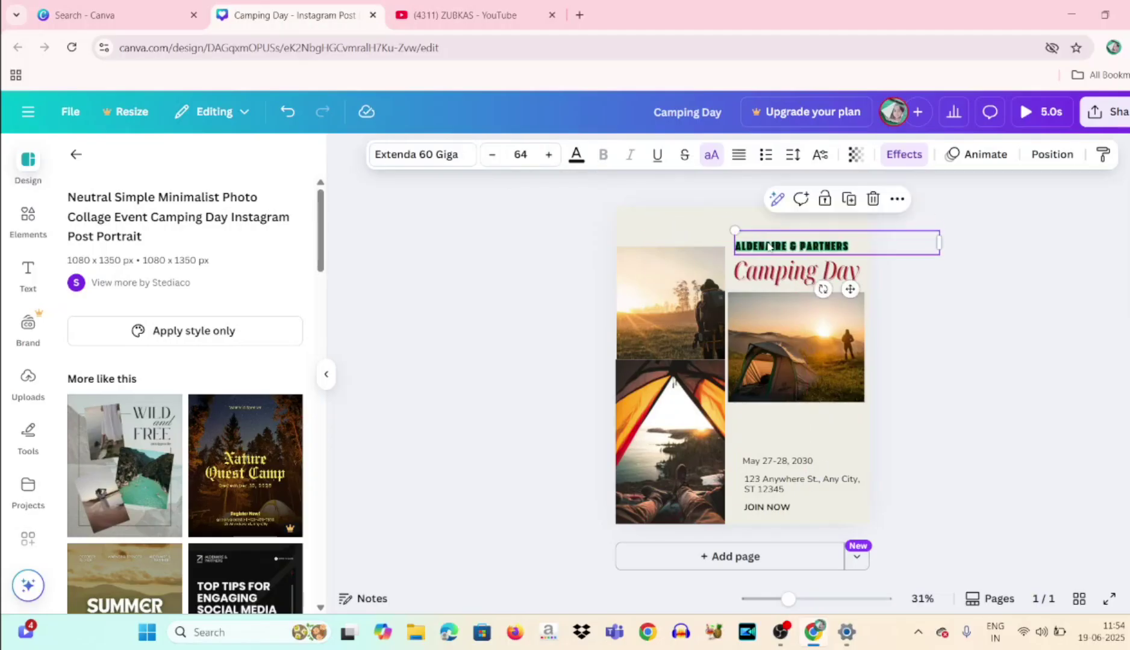
Step: Look through the three photos and check the context options for the standing tent and hiker photos, including Detach image
{"action": "left_click", "coordinate": [768, 342]}
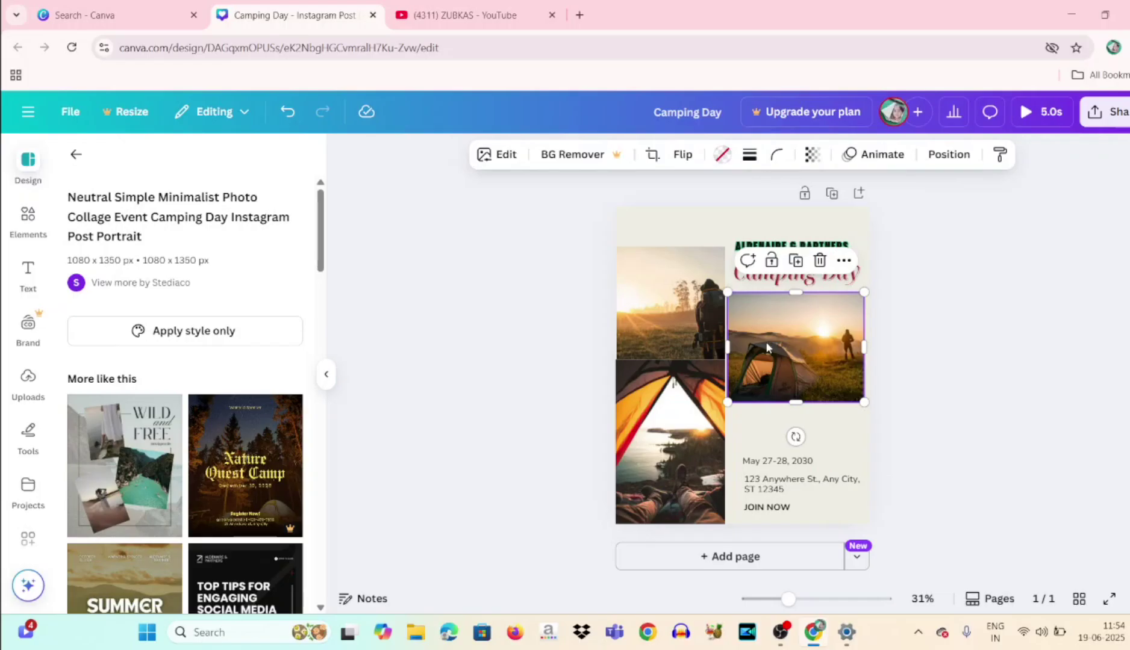
{"action": "left_click", "coordinate": [651, 330]}
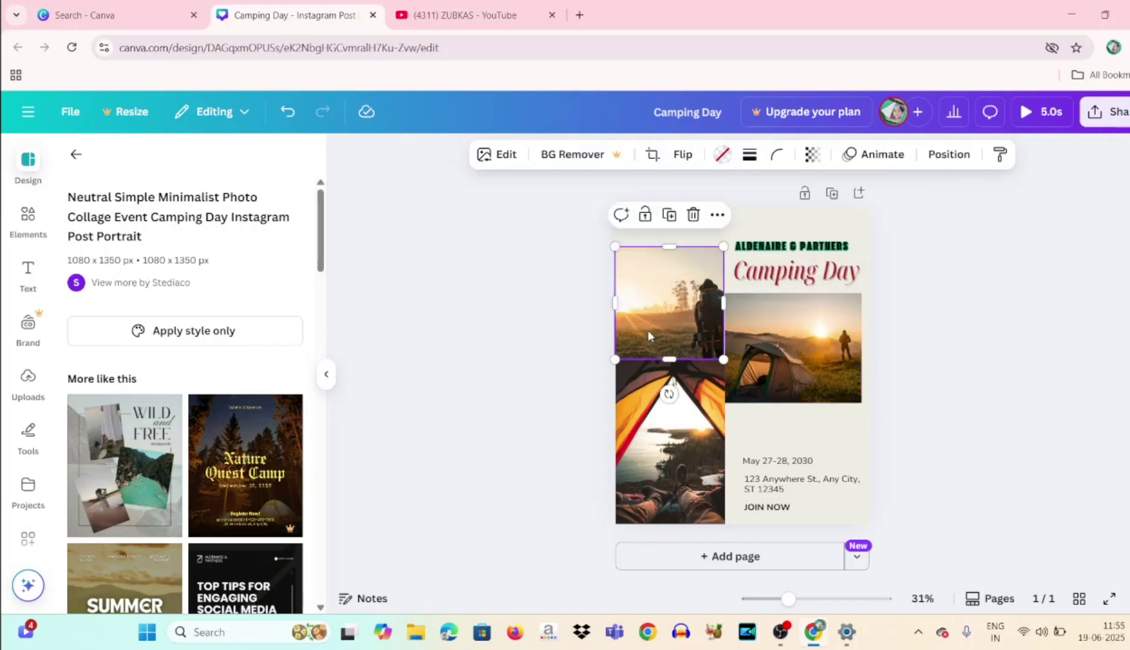
{"action": "left_click", "coordinate": [800, 371]}
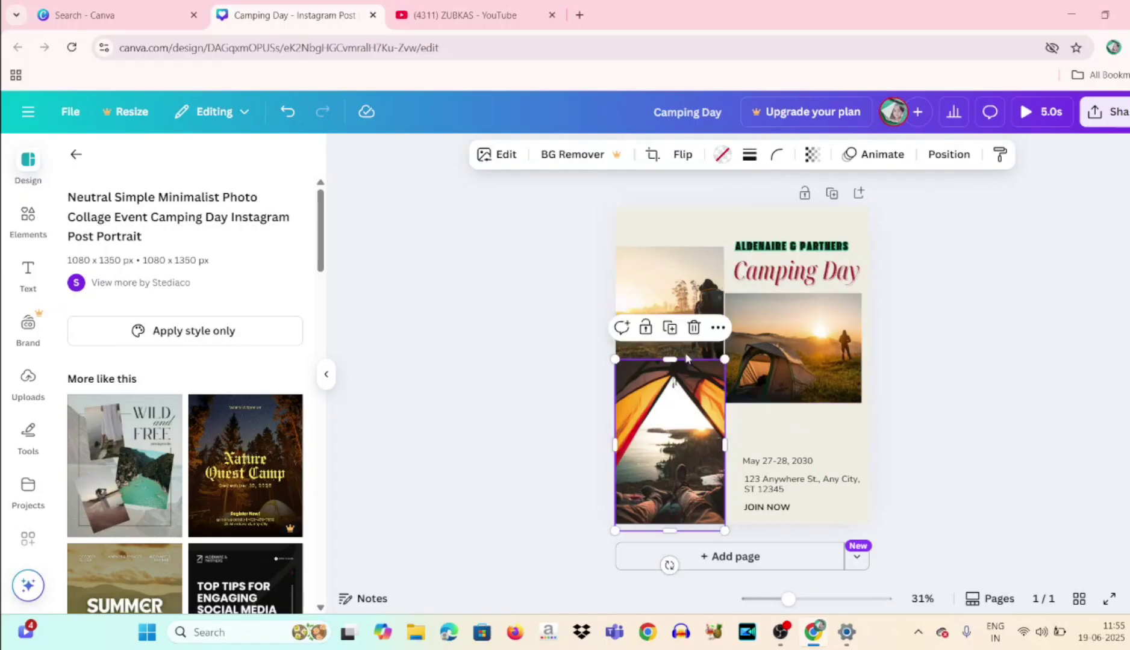
{"action": "left_click", "coordinate": [699, 343]}
{"action": "left_click", "coordinate": [807, 371]}
{"action": "left_click", "coordinate": [696, 463]}
{"action": "left_click", "coordinate": [806, 375]}
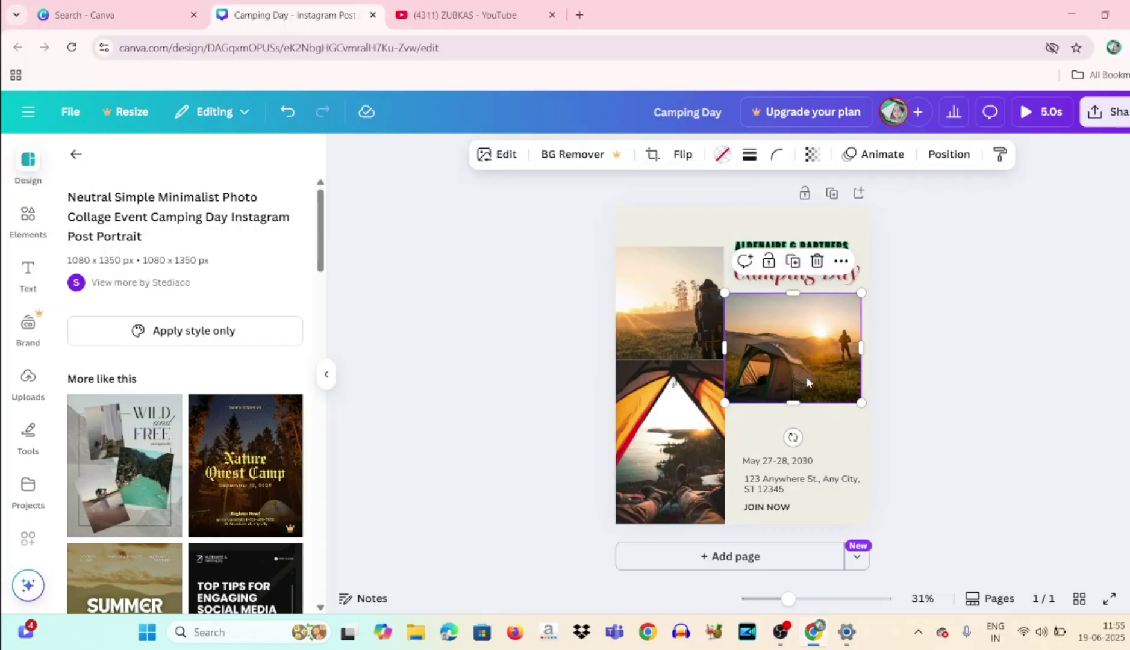
{"action": "right_click", "coordinate": [807, 383]}
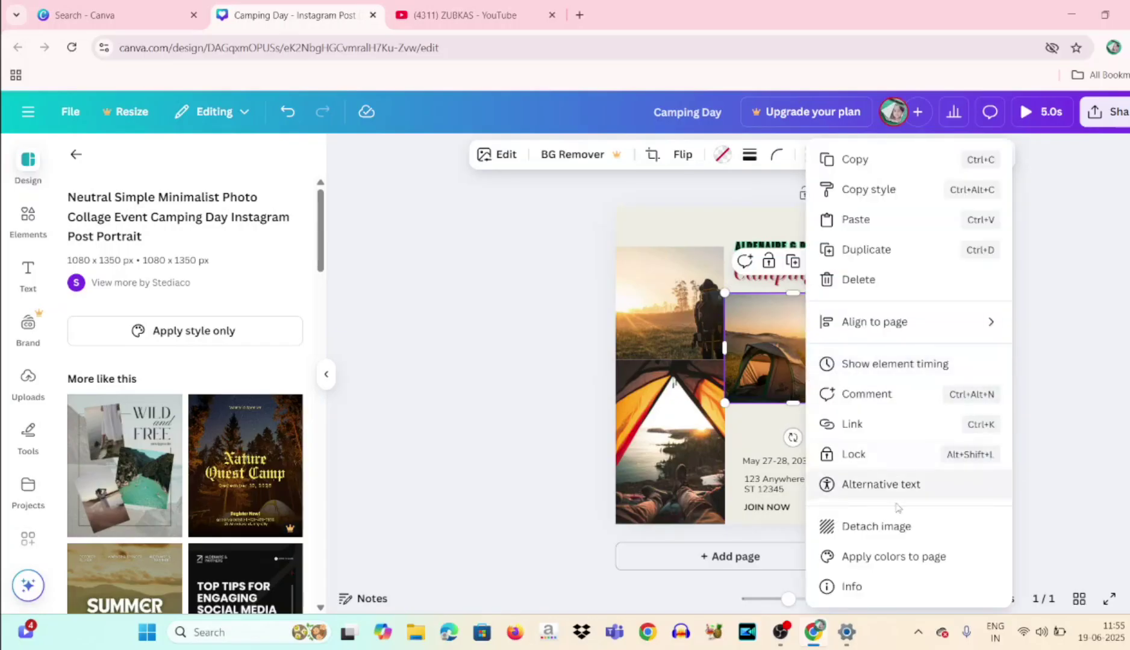
{"action": "left_click", "coordinate": [756, 346]}
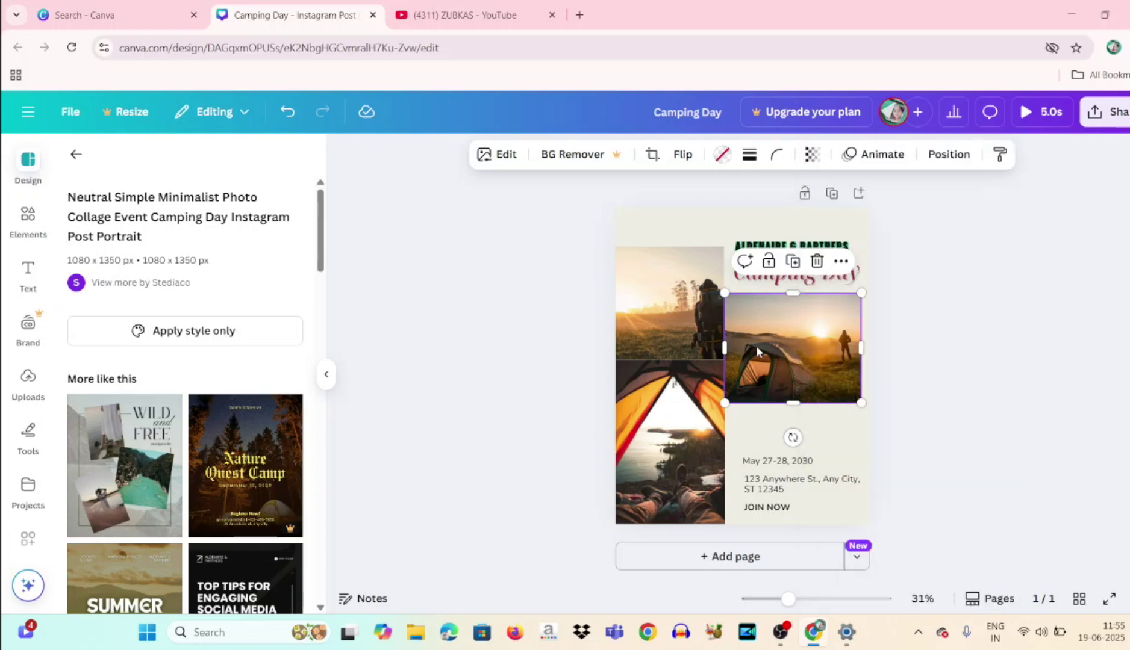
{"action": "left_click", "coordinate": [679, 328]}
{"action": "right_click", "coordinate": [678, 328]}
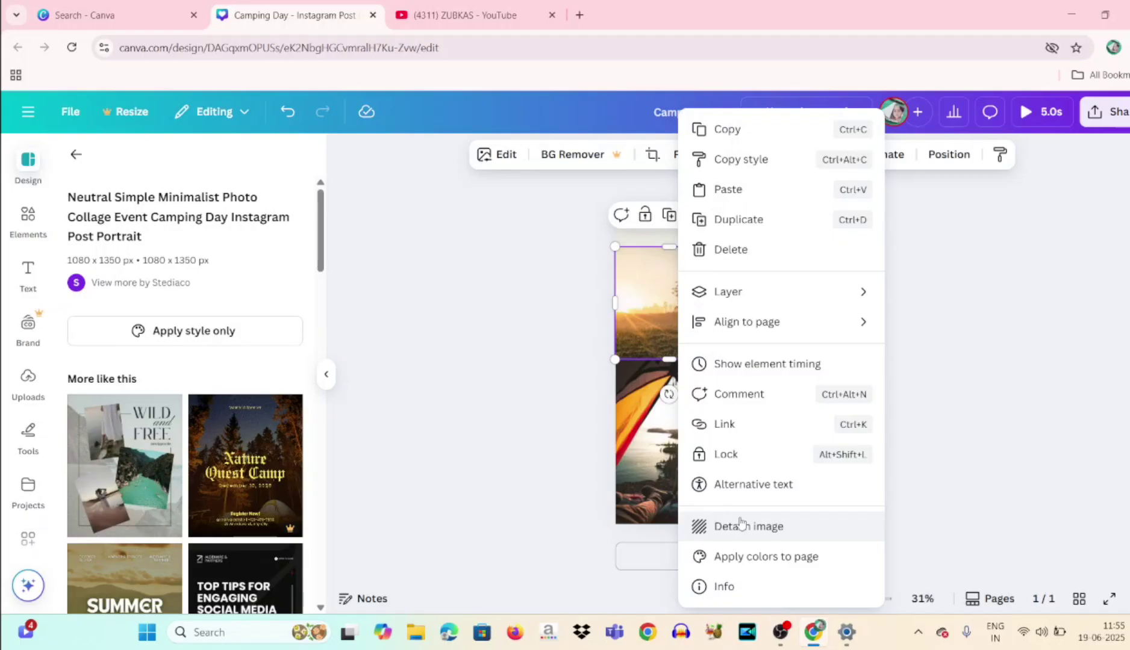
{"action": "left_click", "coordinate": [618, 453]}
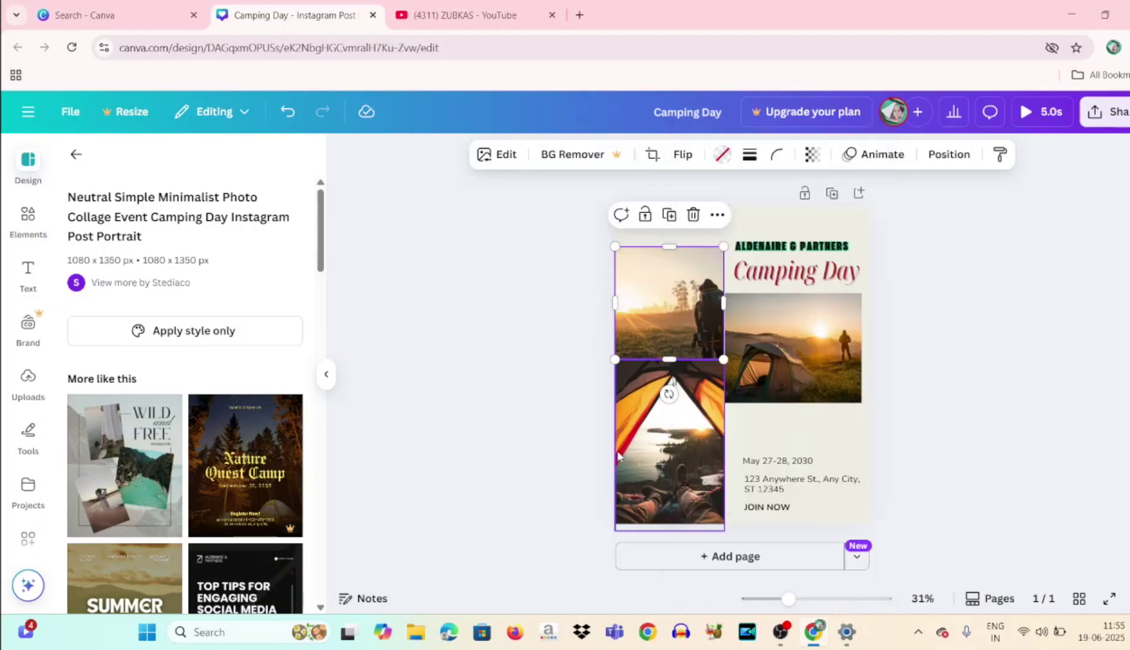
{"action": "left_click", "coordinate": [686, 433]}
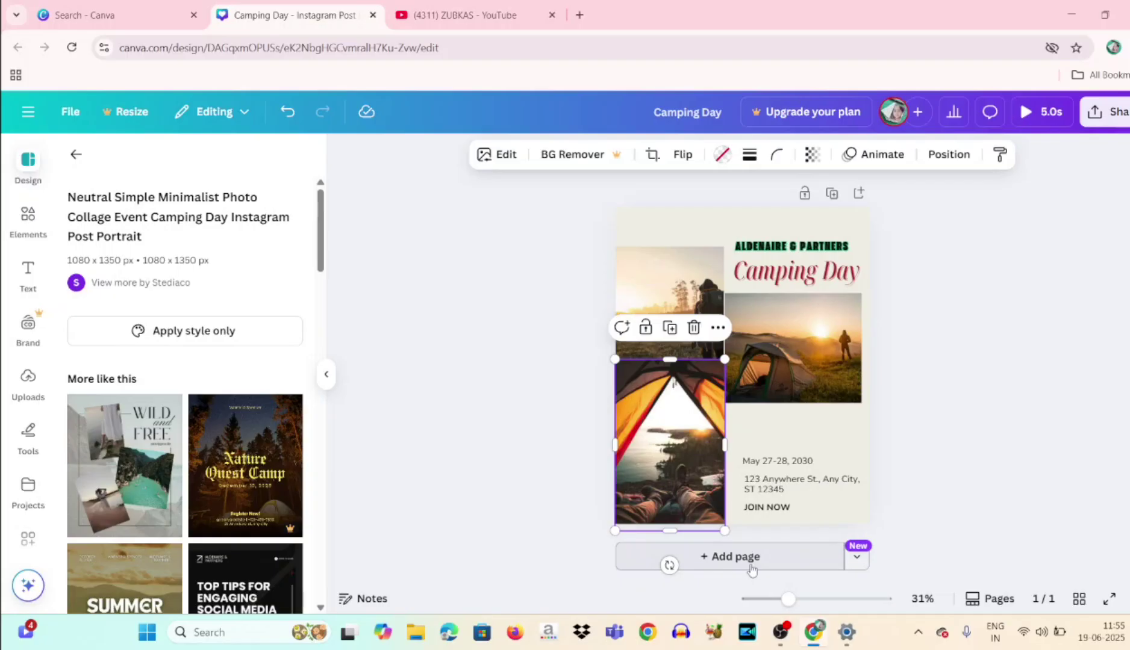
Step: Set the standing tent photo's corner rounding to 100 and shift the photo slightly away from the stacked photos
{"action": "left_click", "coordinate": [822, 369]}
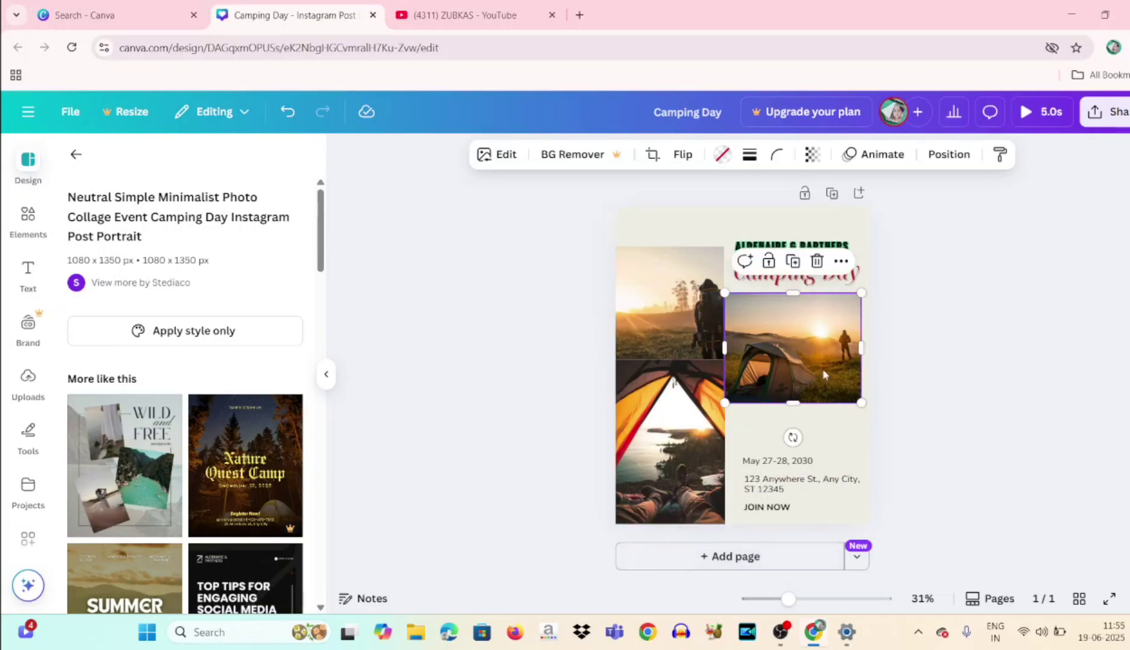
{"action": "left_click", "coordinate": [777, 156]}
{"action": "left_click_drag", "start_coordinate": [700, 217], "coordinate": [830, 224]}
{"action": "left_click_drag", "start_coordinate": [780, 350], "coordinate": [783, 349]}
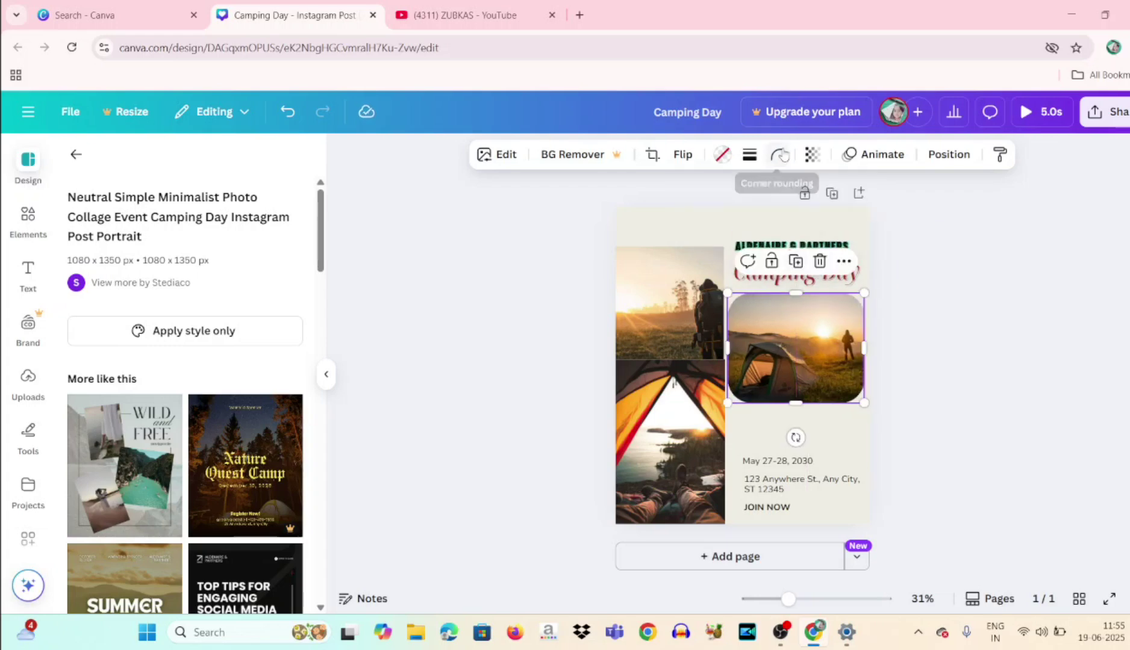
{"action": "left_click", "coordinate": [777, 154]}
{"action": "mouse_move", "coordinate": [810, 222]}
{"action": "left_mouse_down"}
{"action": "mouse_move", "coordinate": [679, 247]}
{"action": "mouse_move", "coordinate": [825, 242]}
{"action": "mouse_move", "coordinate": [715, 258]}
{"action": "mouse_move", "coordinate": [813, 216]}
{"action": "left_mouse_up"}
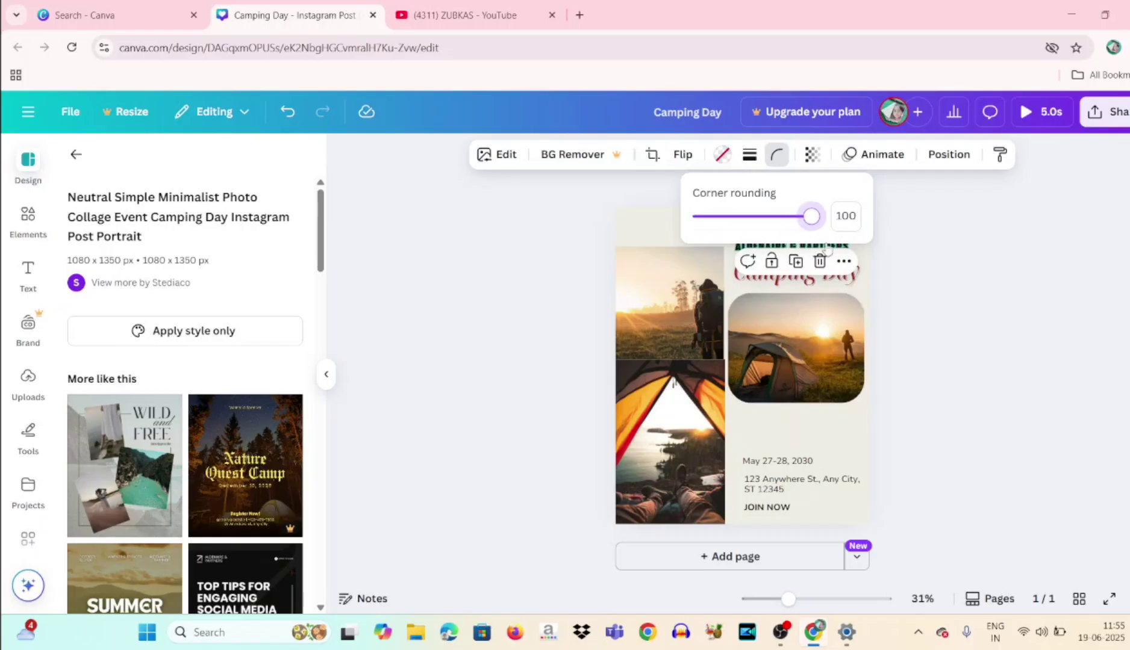
Step: Set the corner rounding of the hiker photo and the lower tent-view photo to 100
{"action": "left_click", "coordinate": [717, 310]}
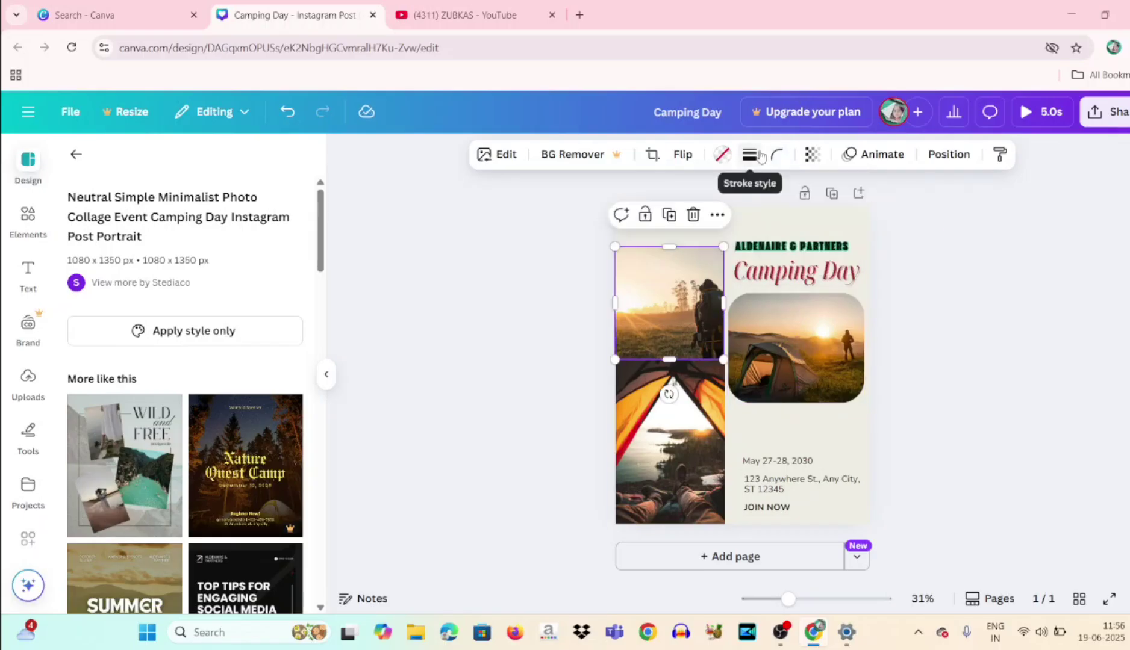
{"action": "left_click", "coordinate": [777, 156]}
{"action": "left_click_drag", "start_coordinate": [700, 216], "coordinate": [884, 242]}
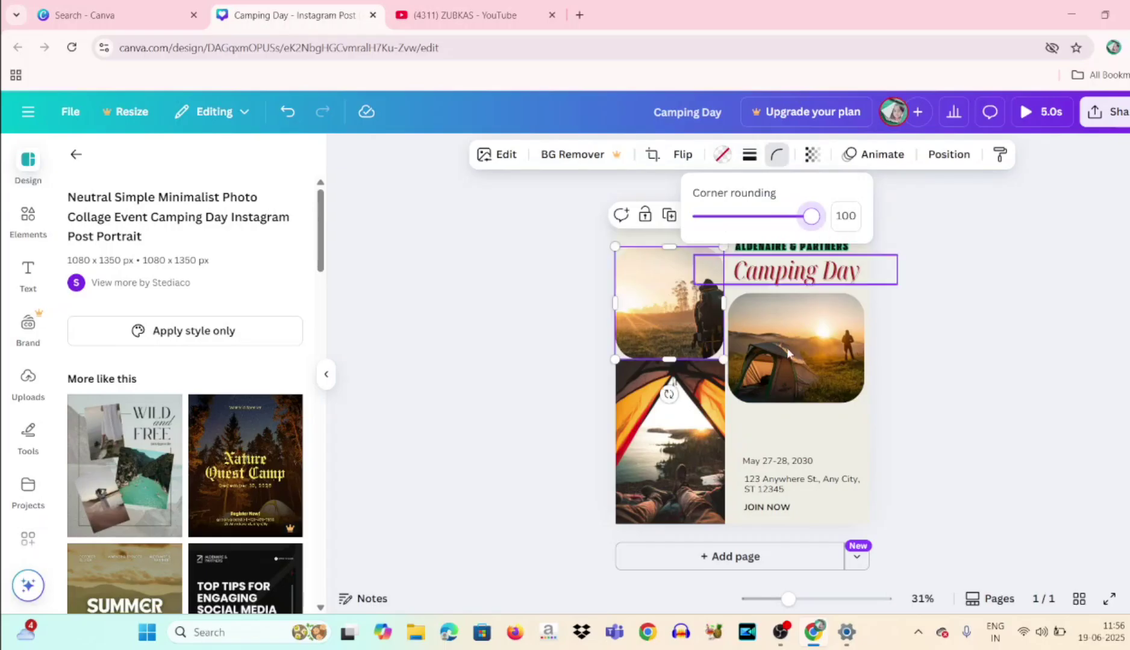
{"action": "left_click", "coordinate": [691, 439]}
{"action": "left_click", "coordinate": [775, 156]}
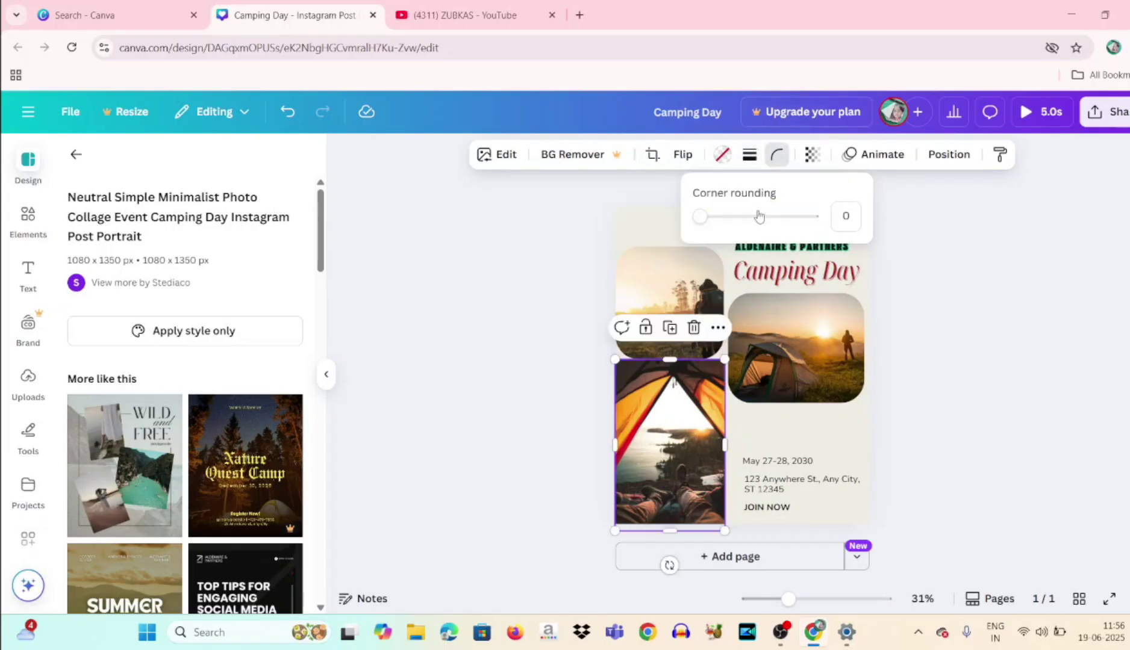
{"action": "left_click_drag", "start_coordinate": [700, 216], "coordinate": [884, 240]}
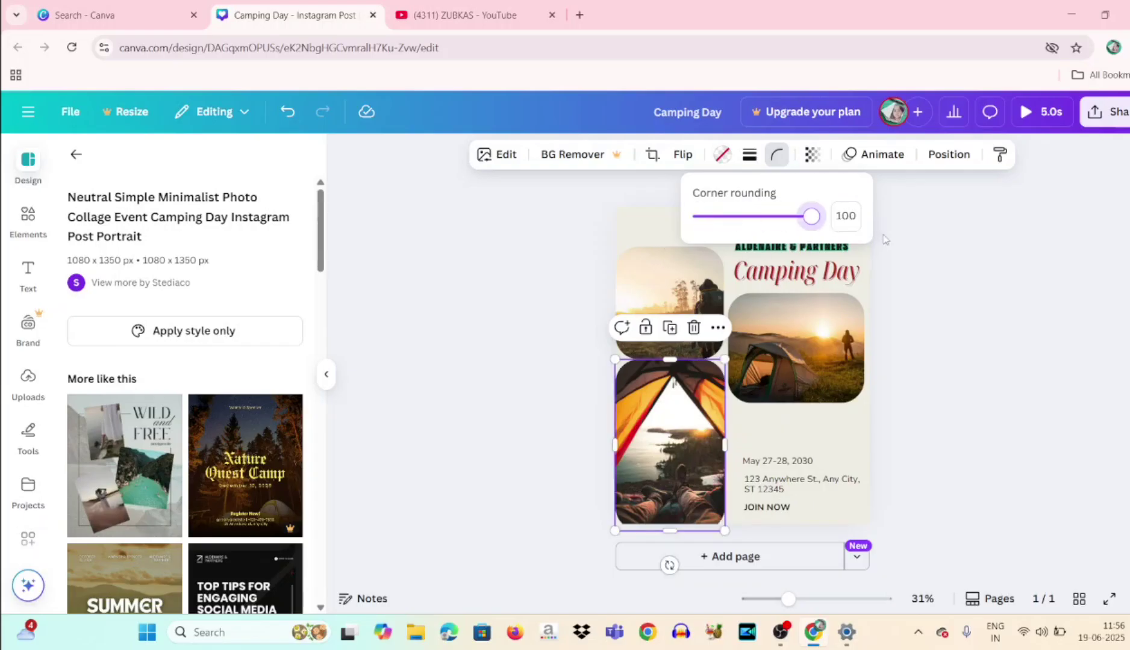
Step: Try the green #43bf8e, black and no-color fills on the lower tent-view photo
{"action": "left_click", "coordinate": [812, 154]}
{"action": "left_click", "coordinate": [733, 156]}
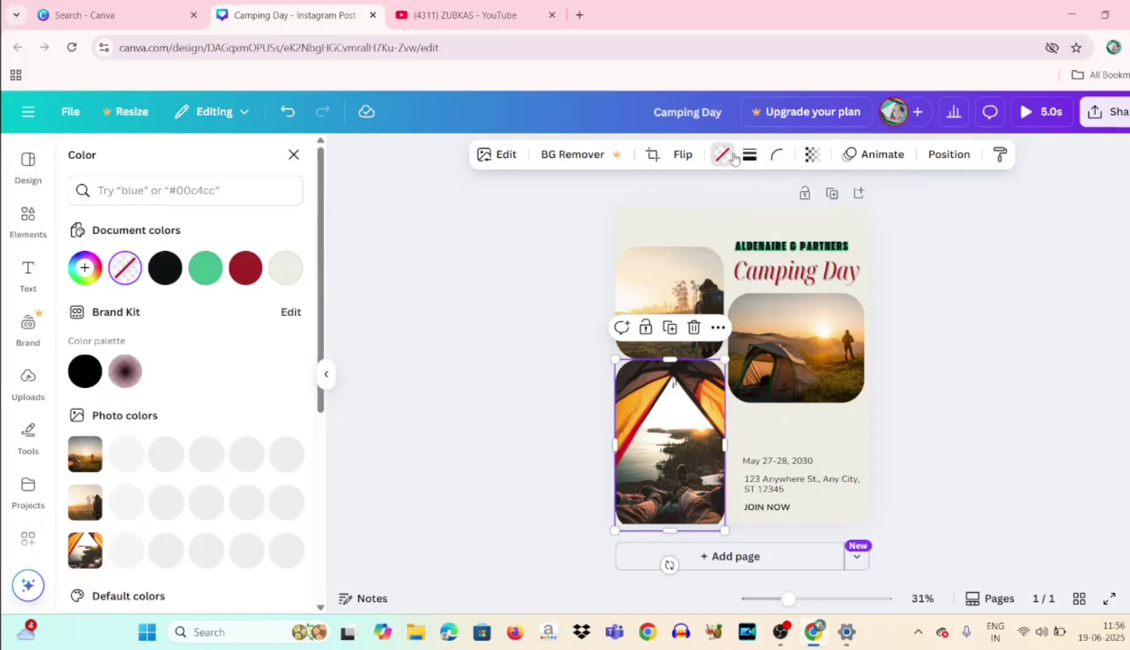
{"action": "left_click", "coordinate": [725, 158]}
{"action": "left_click", "coordinate": [728, 158]}
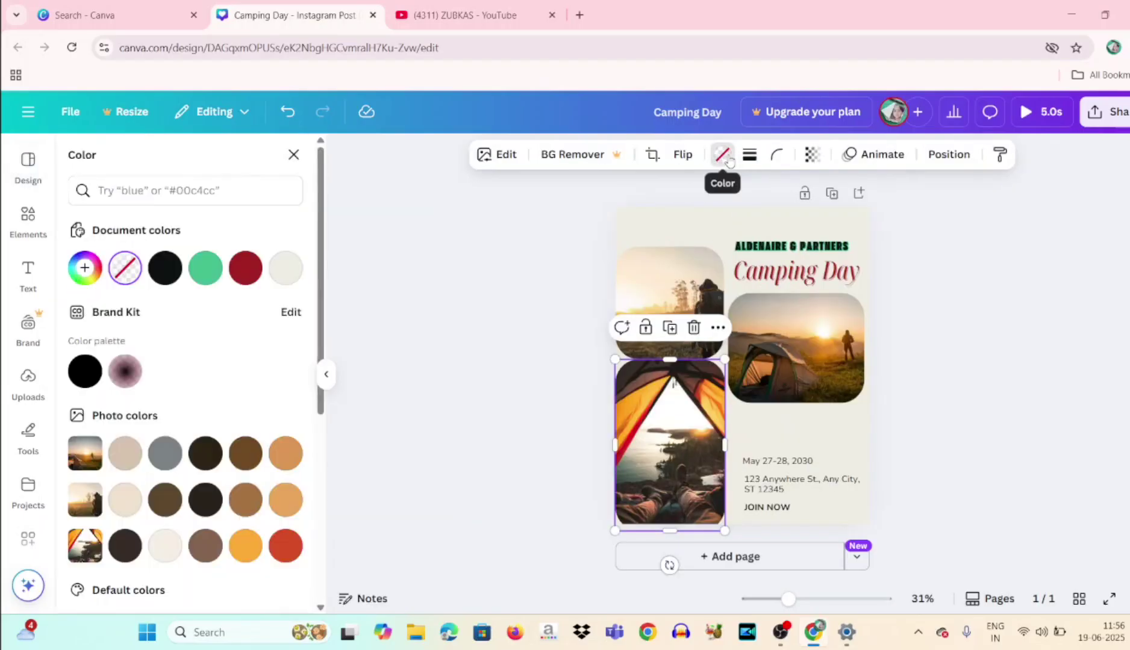
{"action": "left_click", "coordinate": [210, 275]}
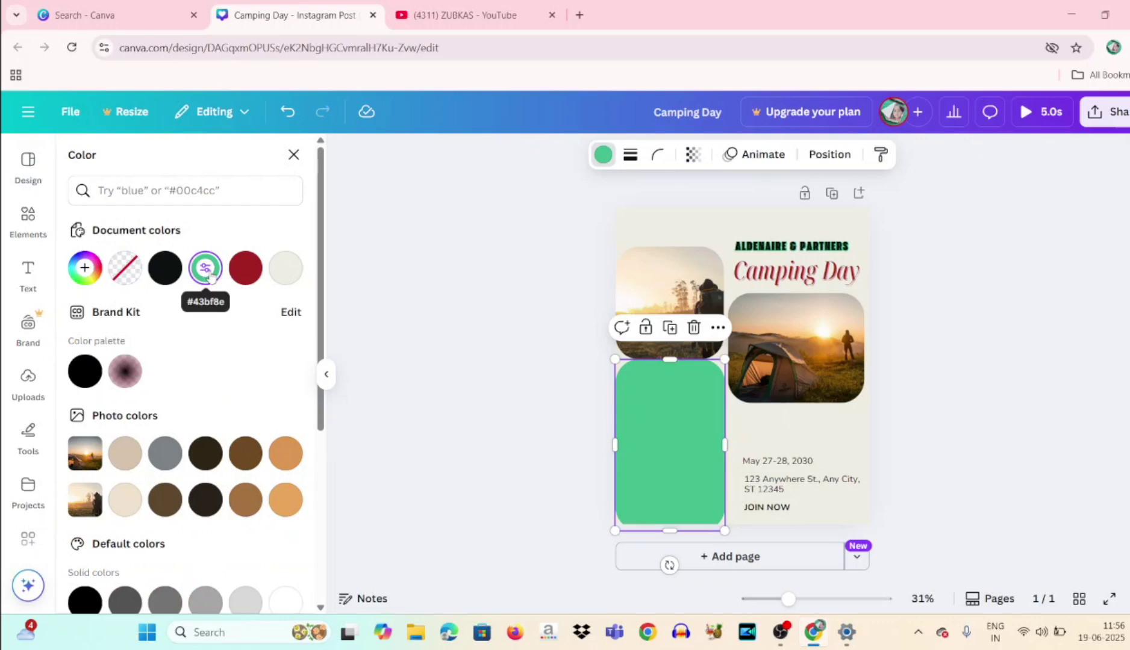
{"action": "left_click", "coordinate": [165, 270]}
{"action": "left_click", "coordinate": [123, 271]}
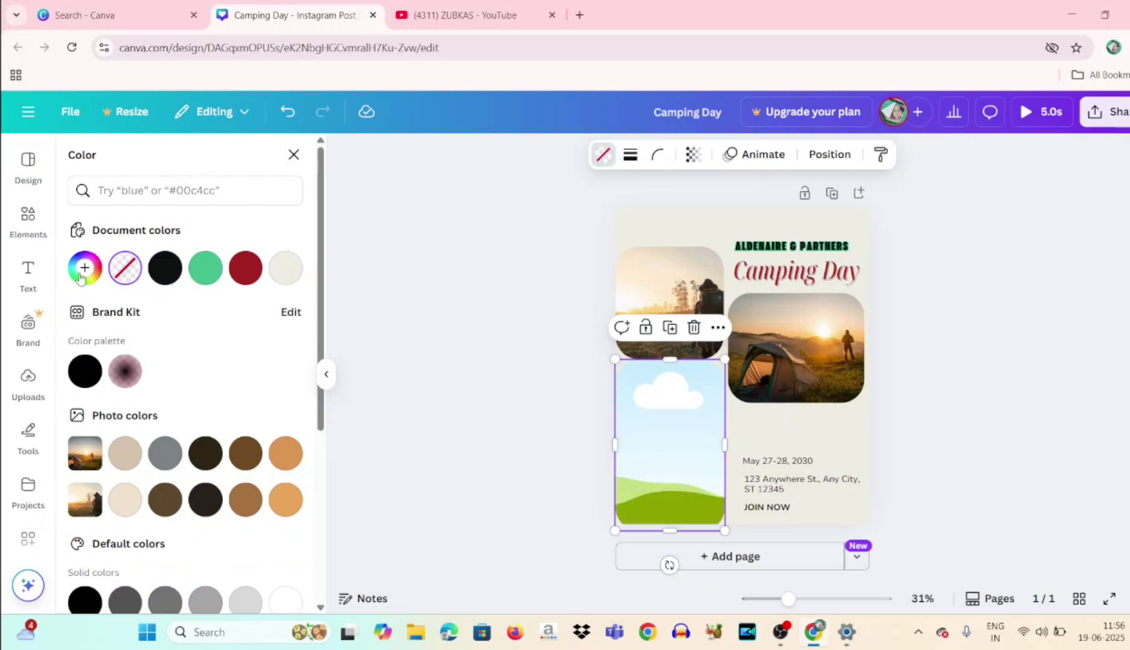
{"action": "left_click", "coordinate": [84, 268]}
{"action": "left_click", "coordinate": [696, 448]}
Step: Undo the color fills on the lower tent-view photo to bring the image back
{"action": "key", "text": "ctrl+z"}
{"action": "key", "text": "ctrl+z"}
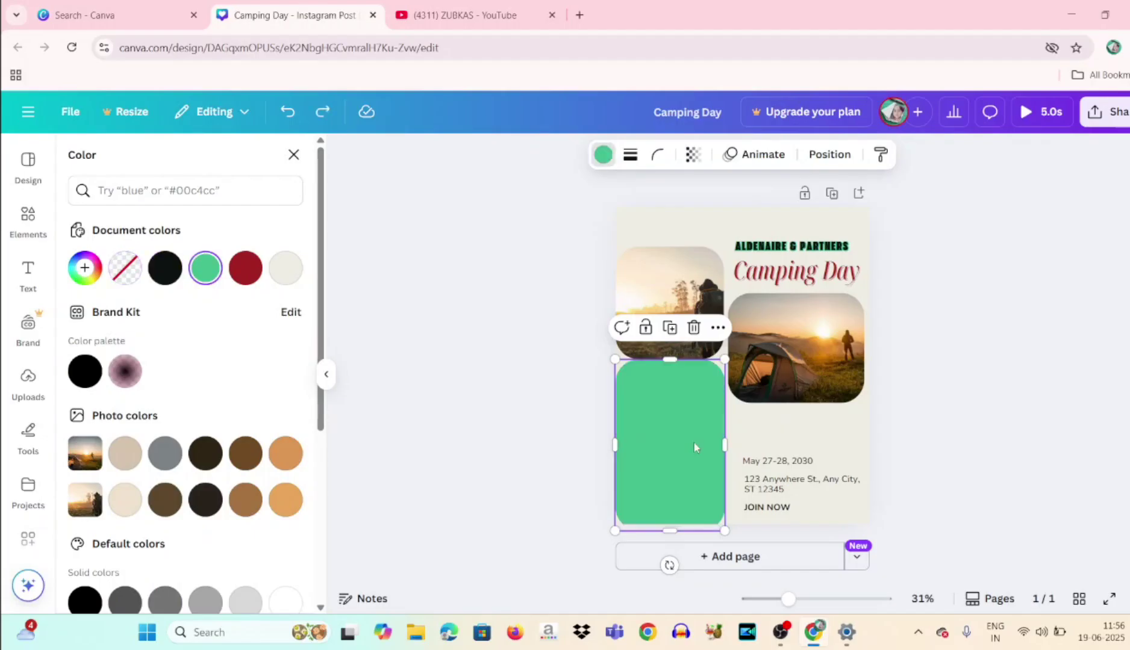
{"action": "key", "text": "ctrl+z"}
{"action": "key", "text": "ctrl+z"}
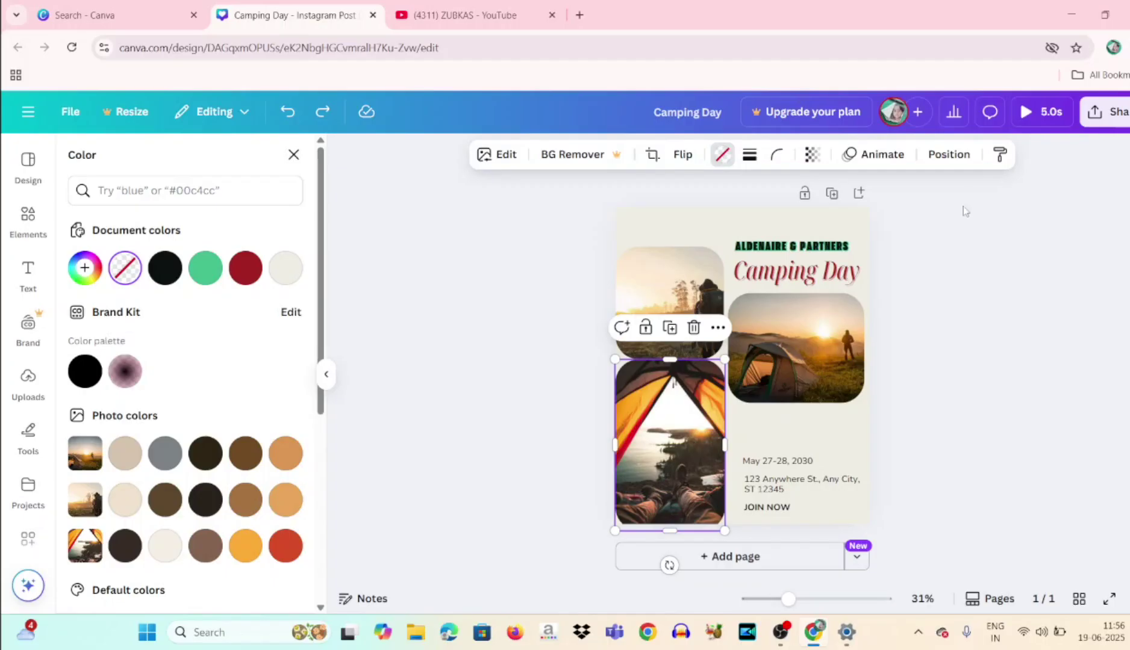
Step: Apply the Rise animation on enter to the lower tent-view photo, the hiker photo and the standing tent photo
{"action": "left_click", "coordinate": [875, 162]}
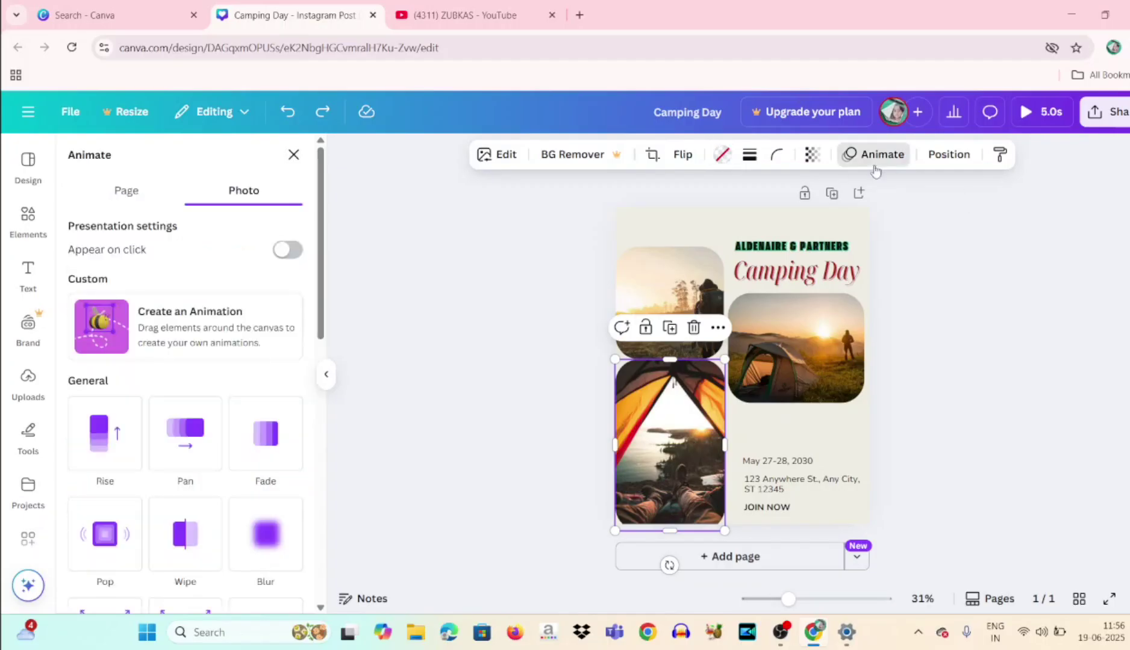
{"action": "left_click", "coordinate": [102, 432]}
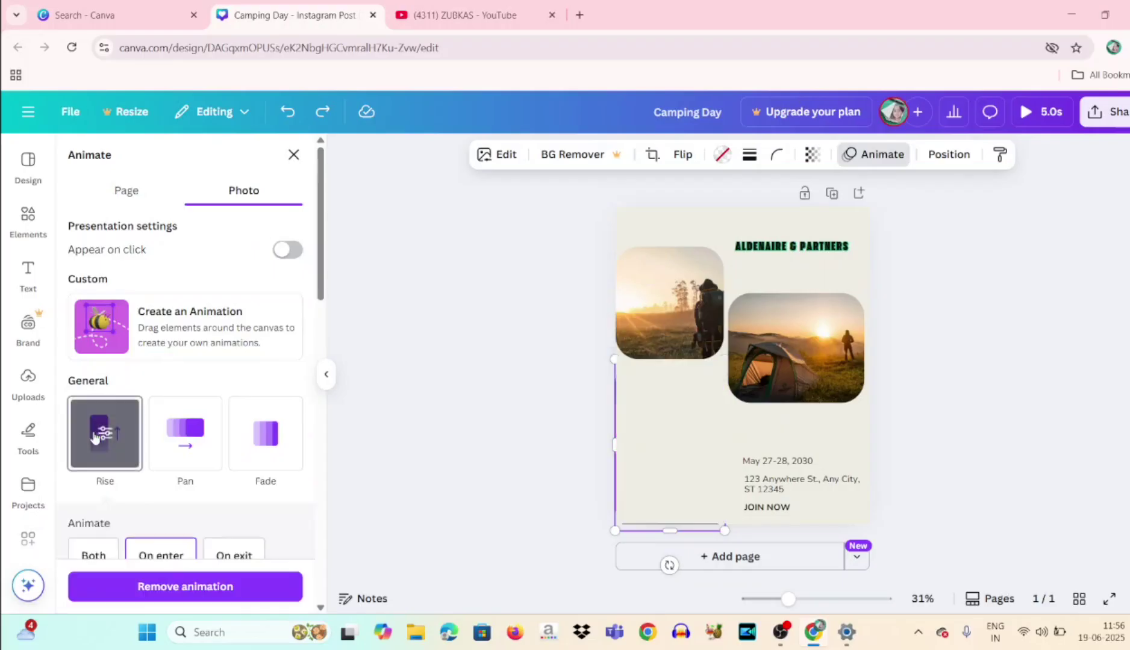
{"action": "left_click", "coordinate": [105, 345]}
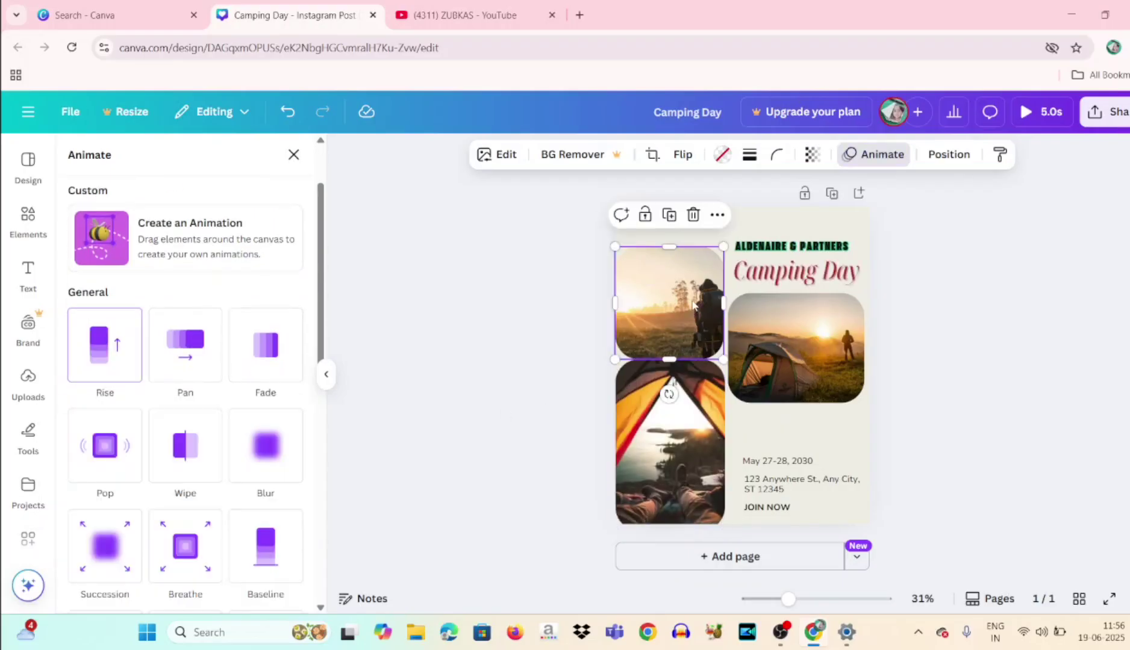
{"action": "left_click", "coordinate": [83, 354]}
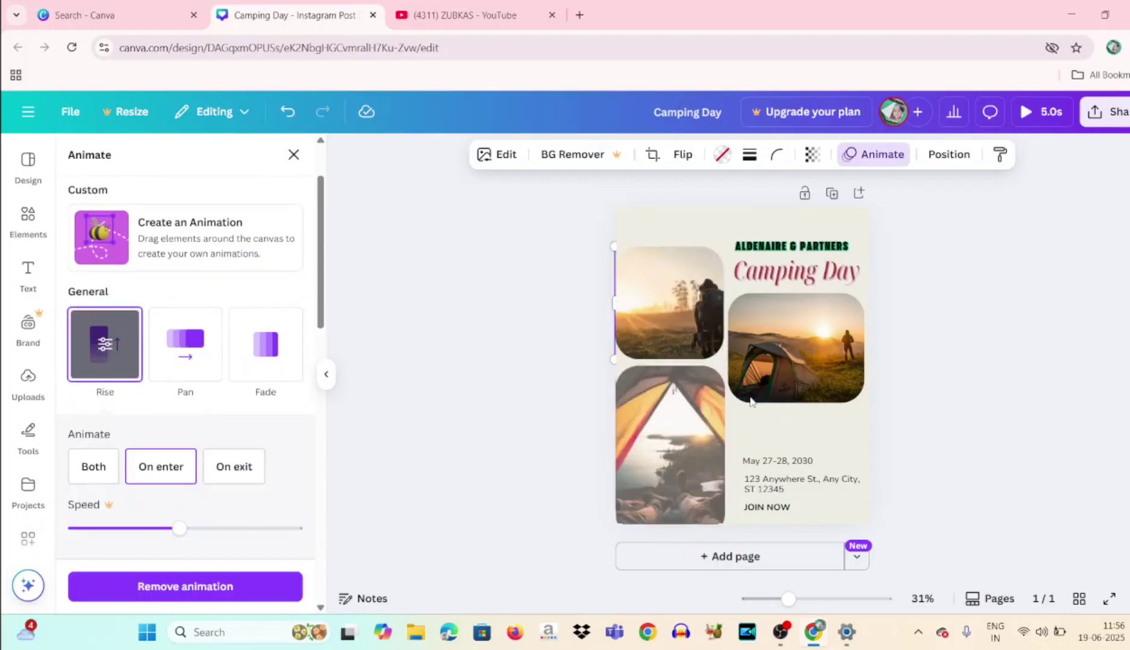
{"action": "left_click", "coordinate": [84, 356]}
{"action": "left_click", "coordinate": [92, 362]}
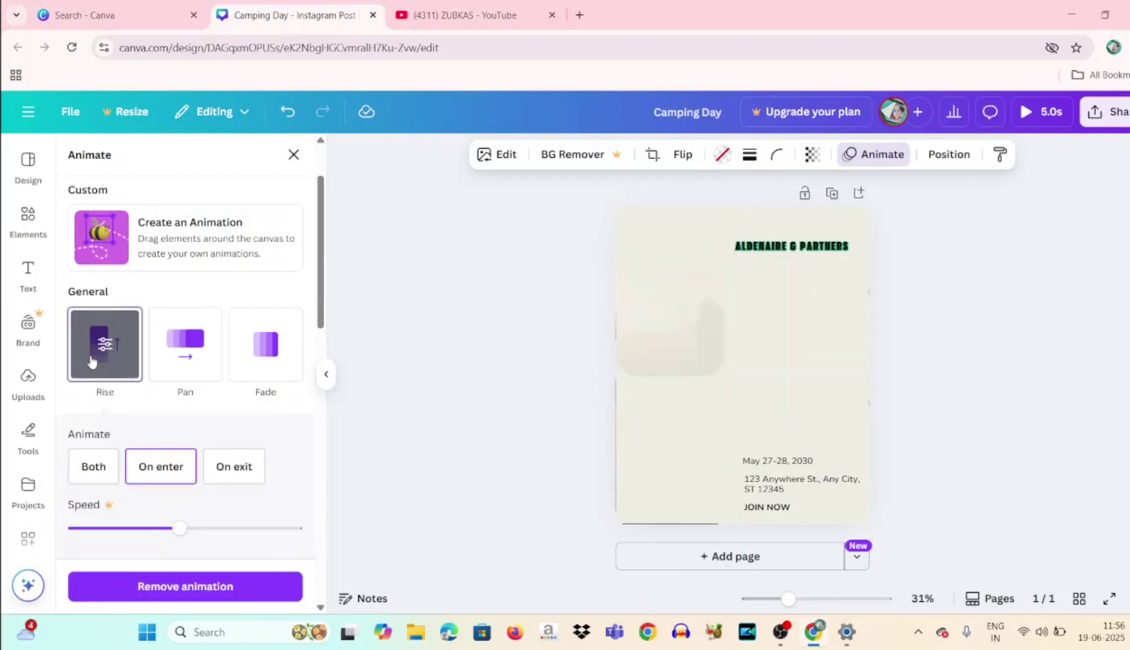
Step: Play the animated Camping Day page in full screen and close the preview
{"action": "left_click", "coordinate": [1110, 599]}
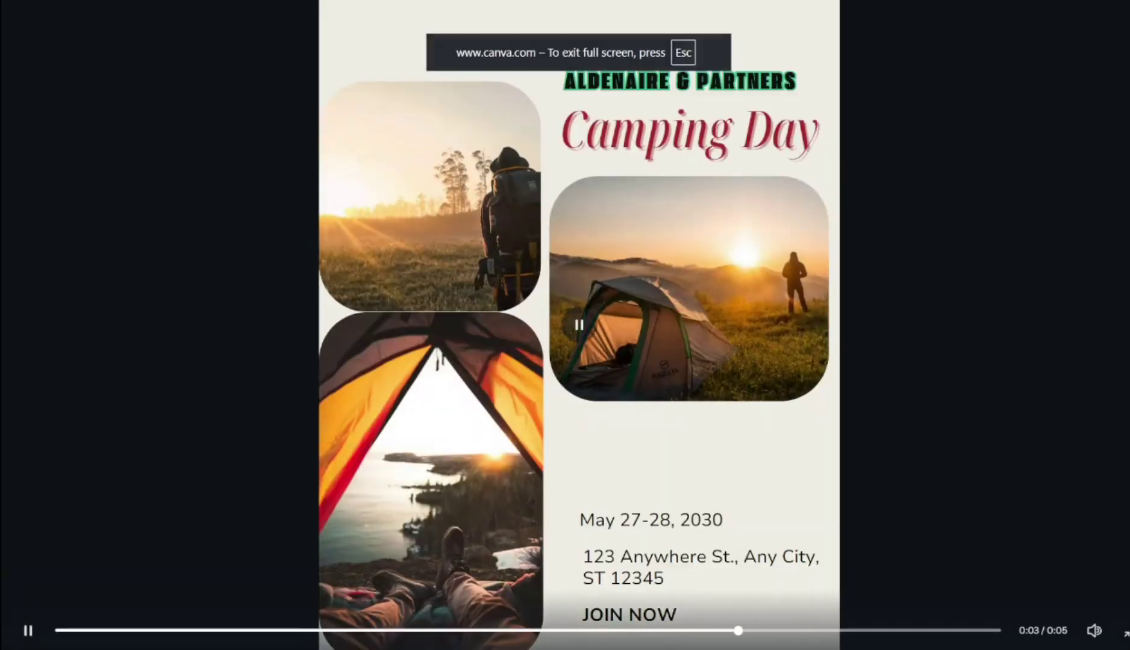
{"action": "left_click", "coordinate": [1125, 637]}
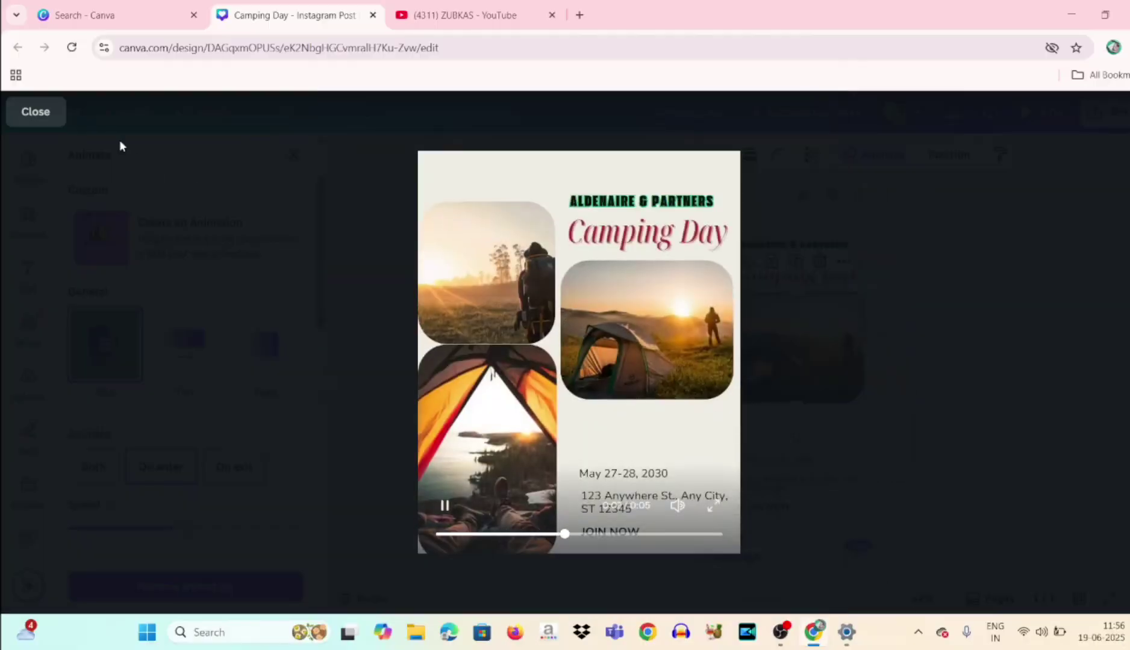
{"action": "left_click", "coordinate": [47, 121]}
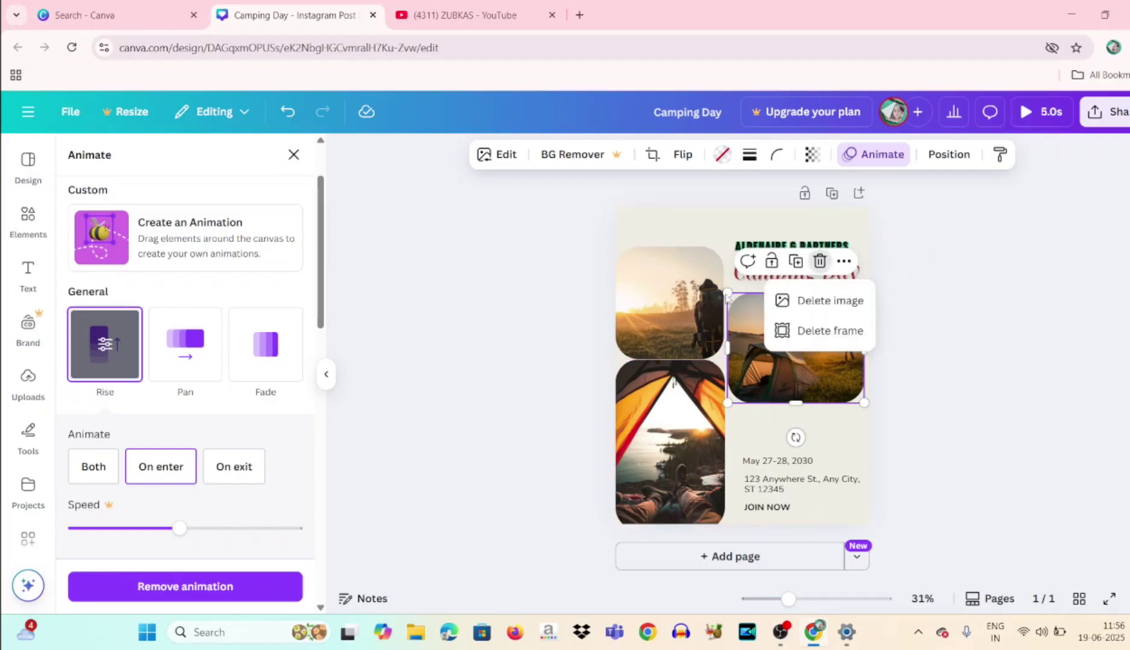
Step: Change the "Camping Day" title text to all uppercase
{"action": "left_click", "coordinate": [727, 268]}
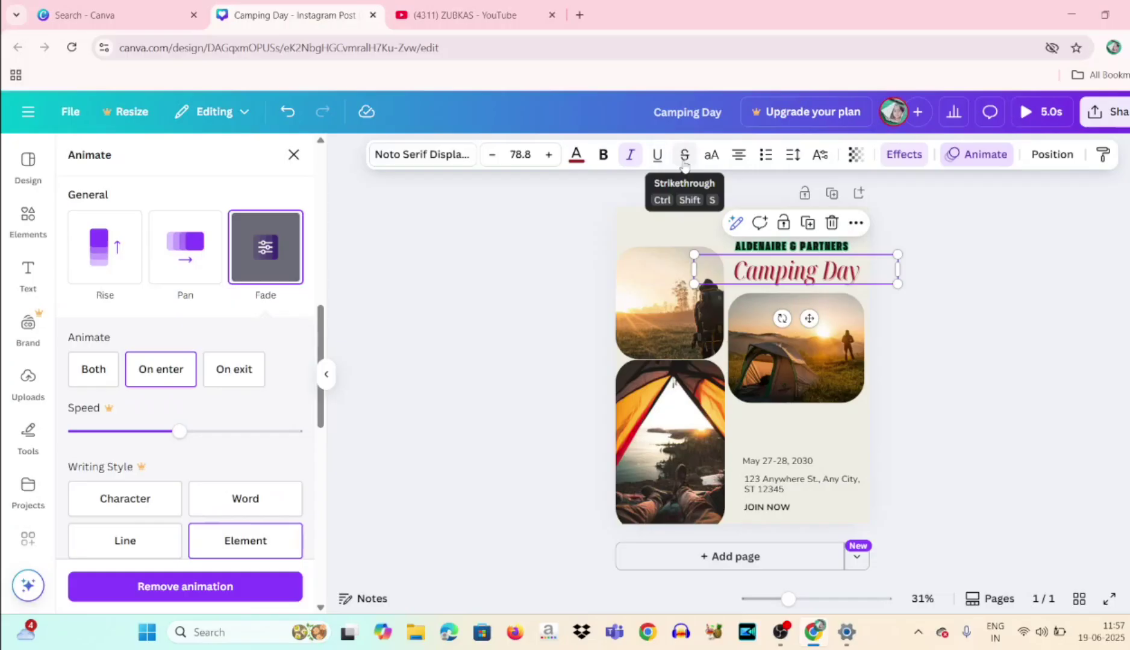
{"action": "left_click", "coordinate": [711, 160]}
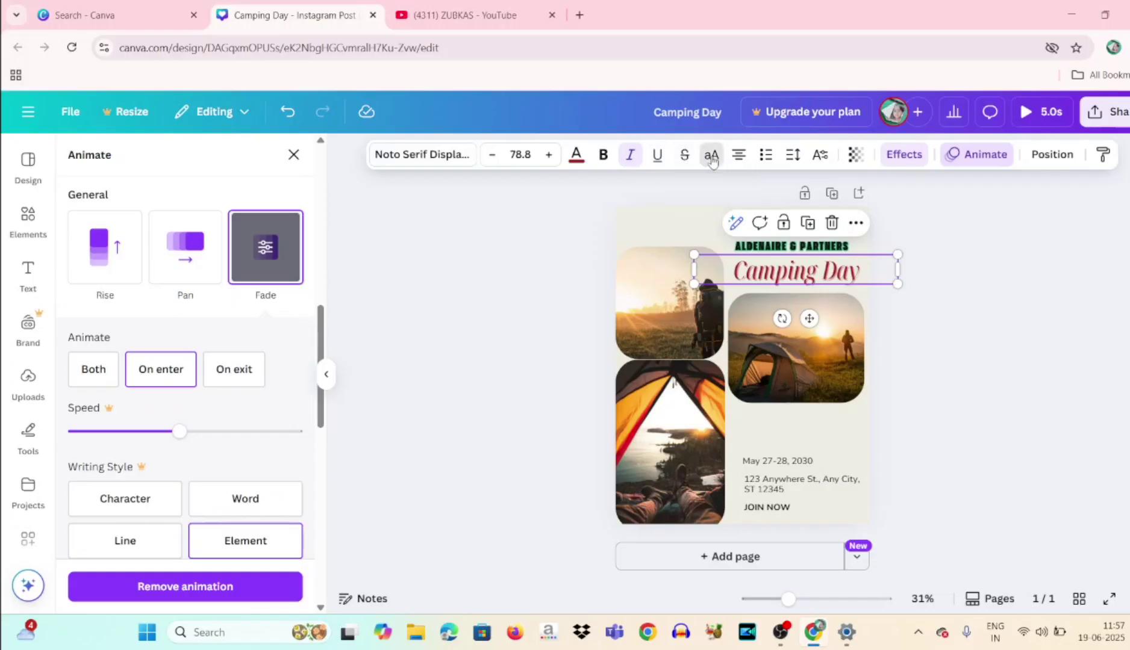
{"action": "left_click", "coordinate": [712, 157]}
{"action": "left_click", "coordinate": [711, 159]}
{"action": "left_click", "coordinate": [711, 159]}
{"action": "left_click", "coordinate": [711, 159]}
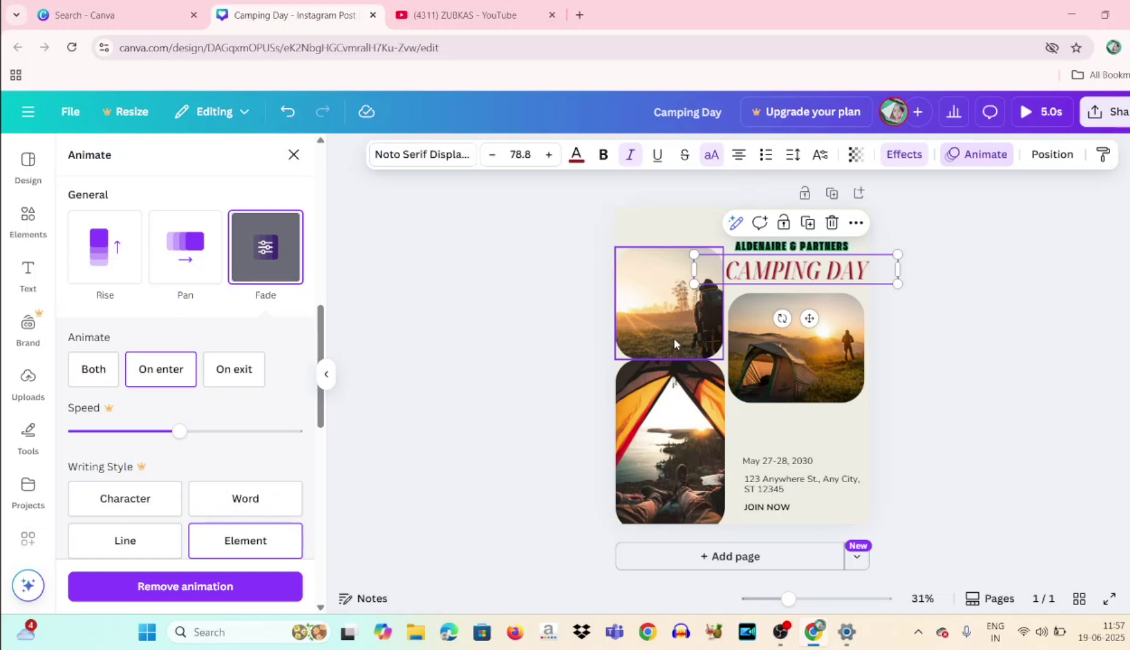
{"action": "left_click", "coordinate": [669, 425]}
{"action": "left_click", "coordinate": [817, 399]}
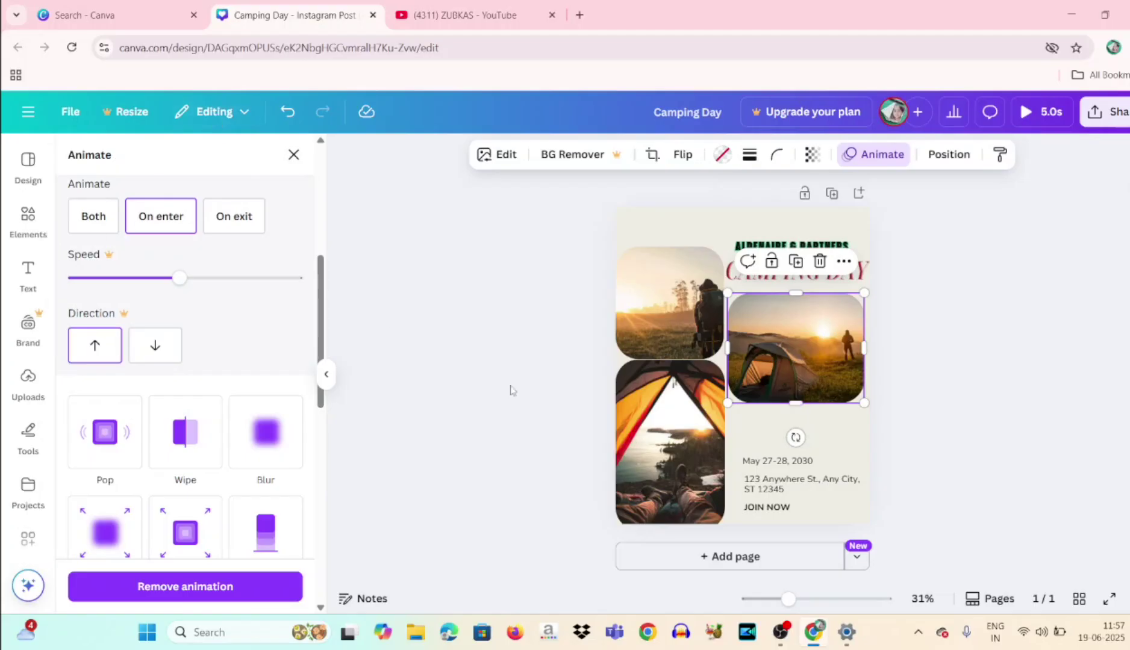
Step: Add a blank second page to the design and browse the element library's photos for camping
{"action": "left_click", "coordinate": [665, 562]}
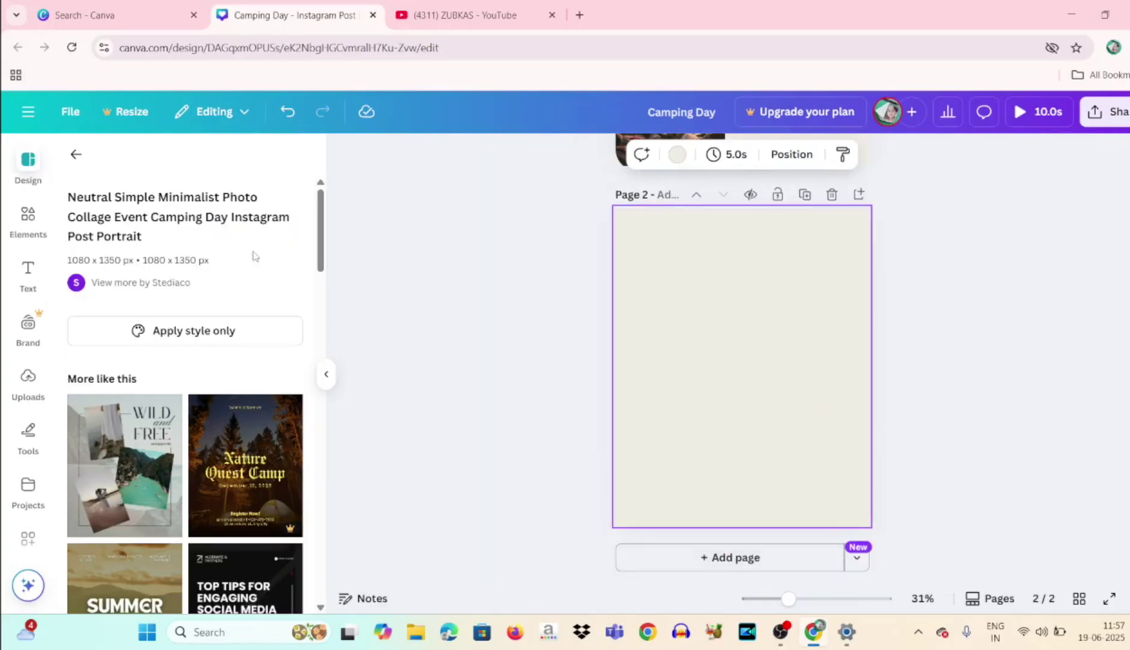
{"action": "left_click", "coordinate": [14, 227]}
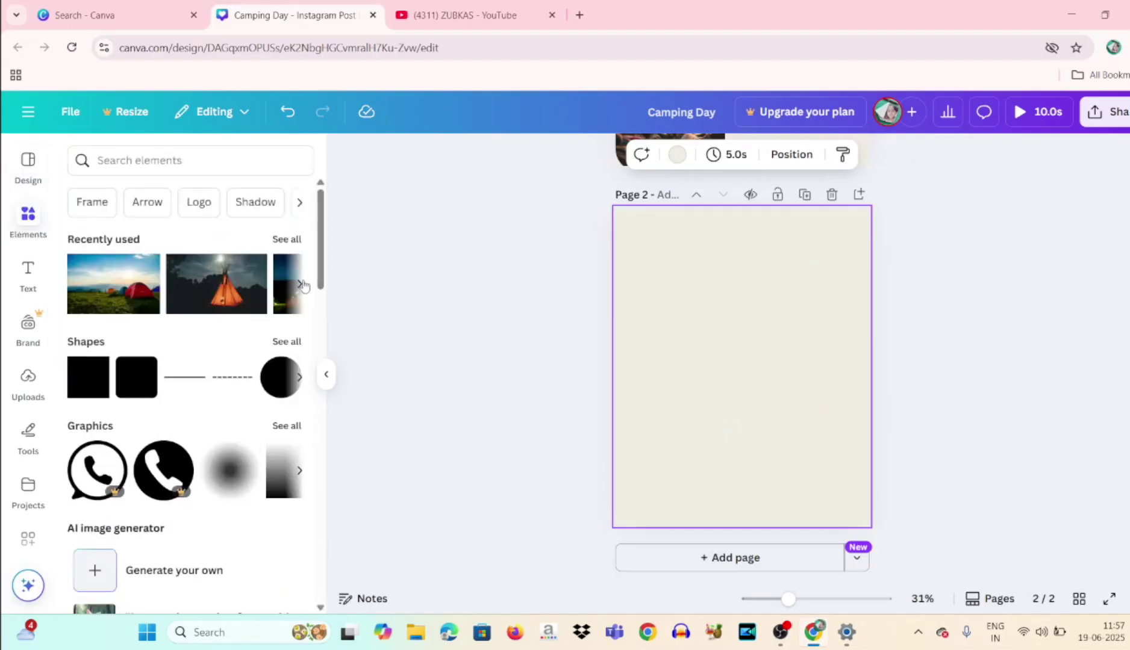
{"action": "left_click", "coordinate": [301, 284]}
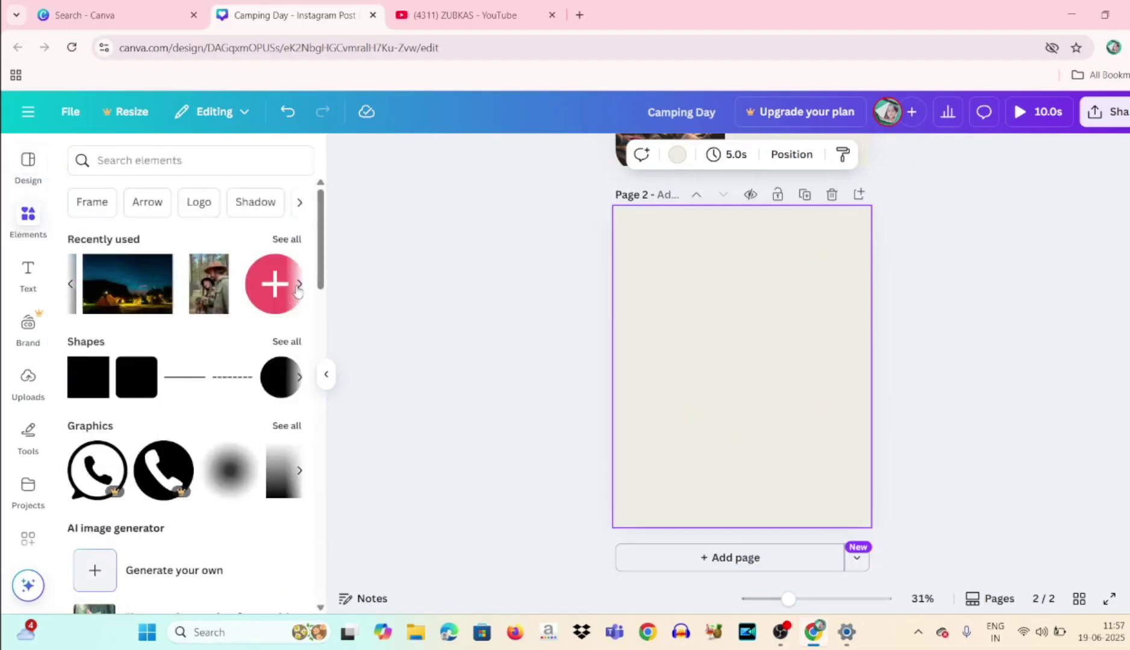
{"action": "left_click", "coordinate": [71, 285]}
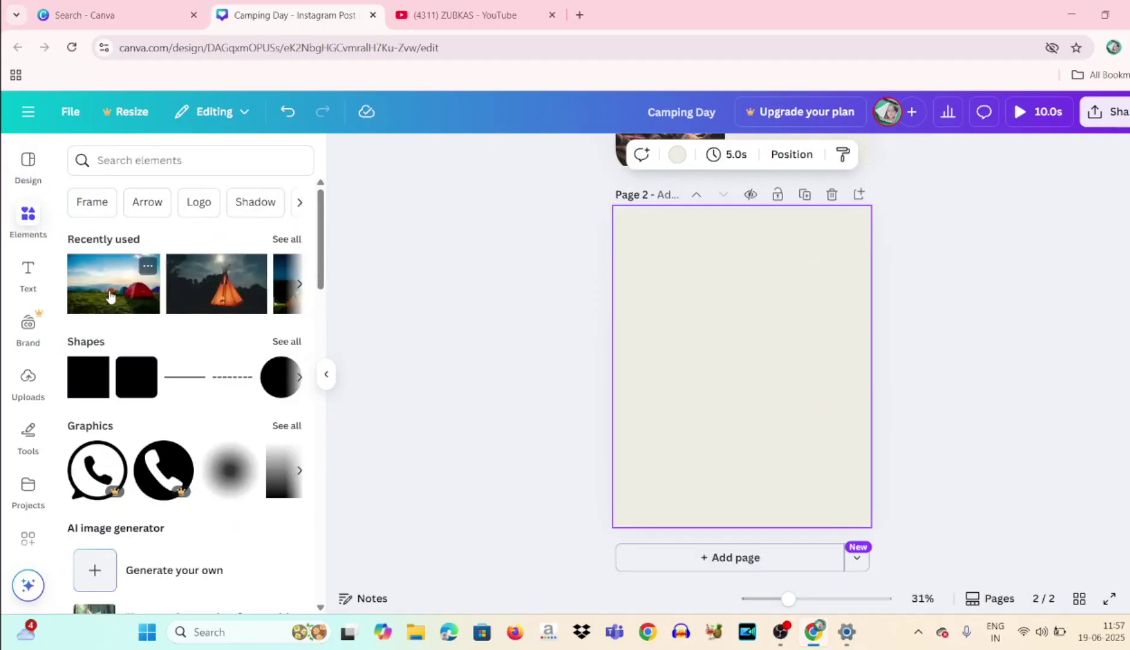
{"action": "left_click", "coordinate": [124, 164]}
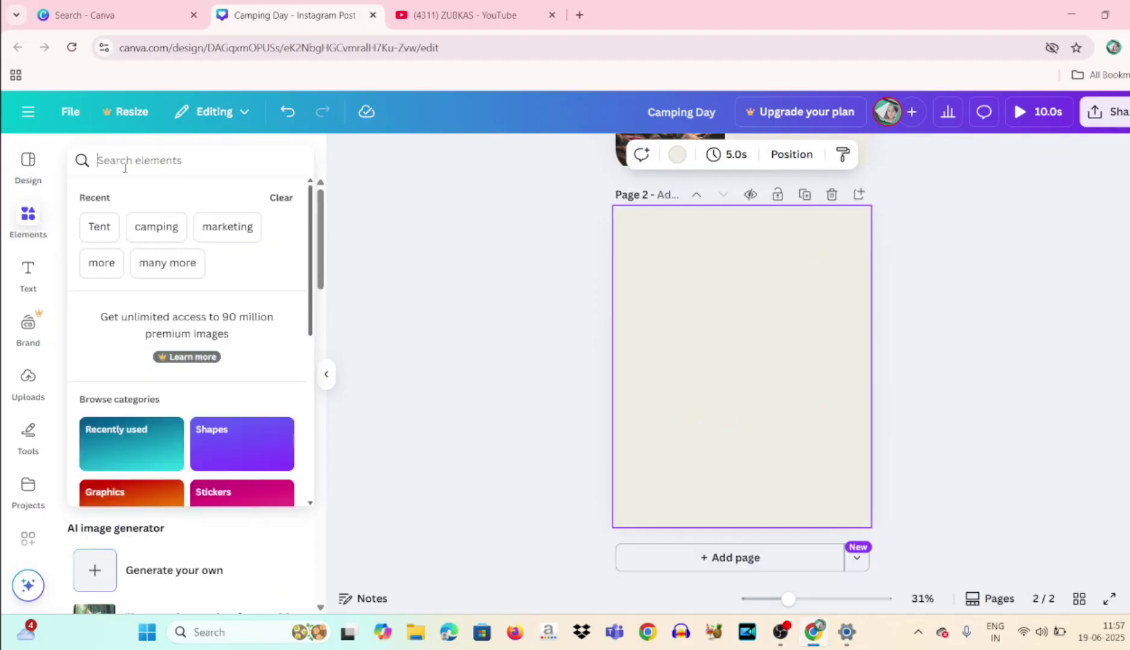
{"action": "left_click", "coordinate": [162, 229]}
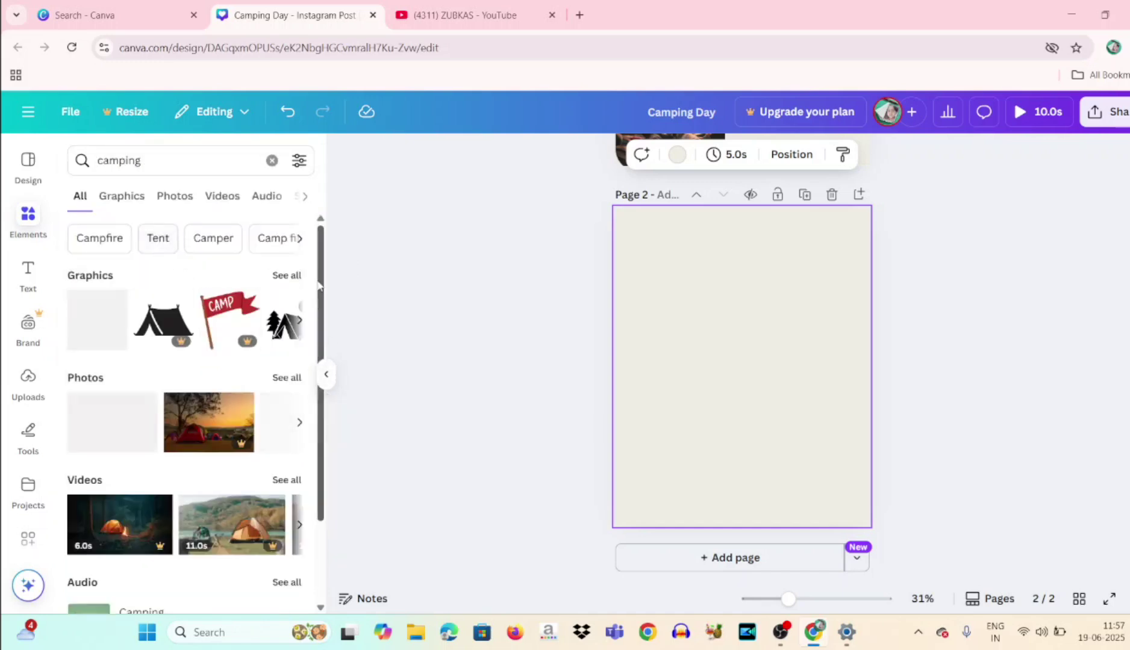
{"action": "scroll", "coordinate": [321, 298], "scroll_direction": "down", "scroll_amount": 1}
{"action": "scroll", "coordinate": [322, 298], "scroll_direction": "down", "scroll_amount": 3}
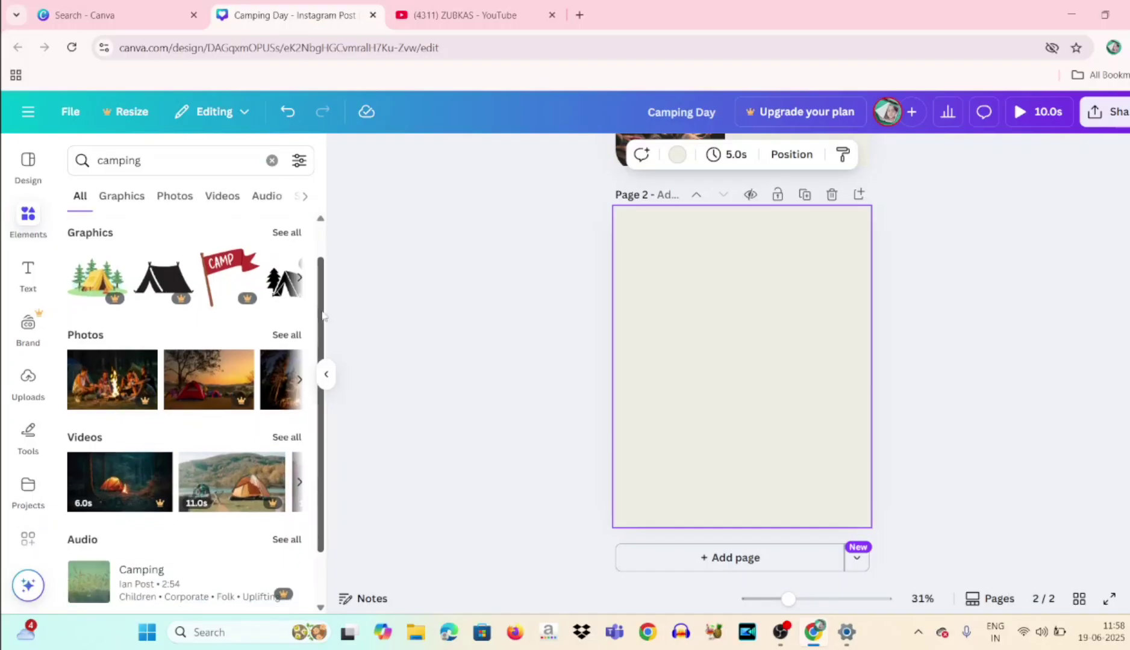
{"action": "left_click", "coordinate": [290, 321]}
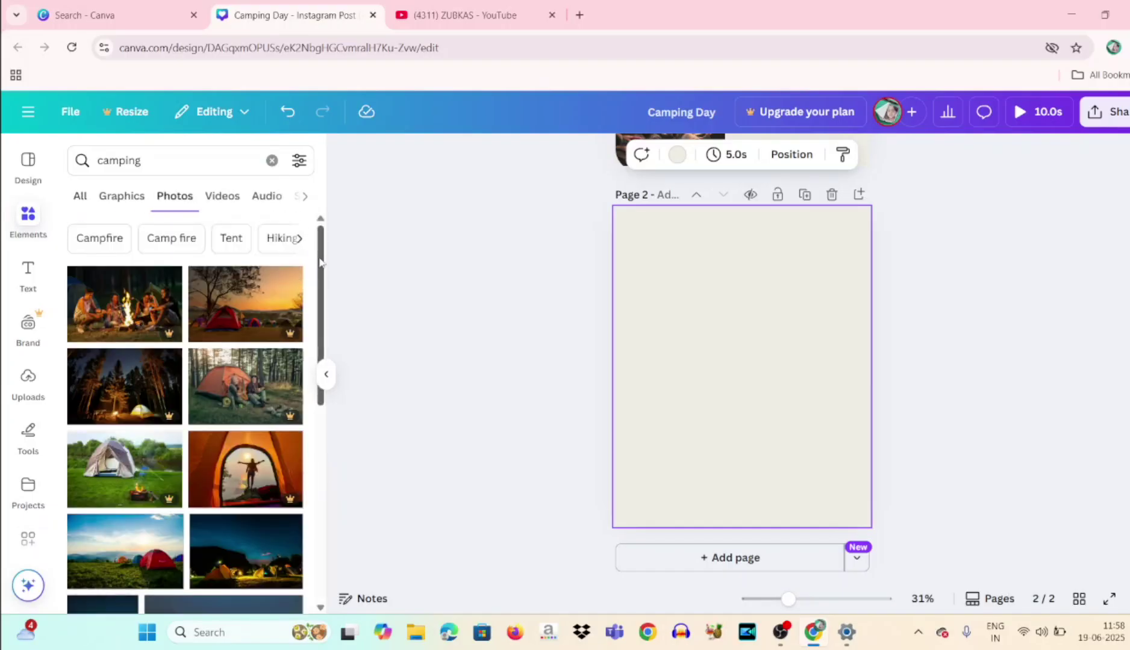
{"action": "left_click_drag", "start_coordinate": [320, 262], "coordinate": [320, 283]}
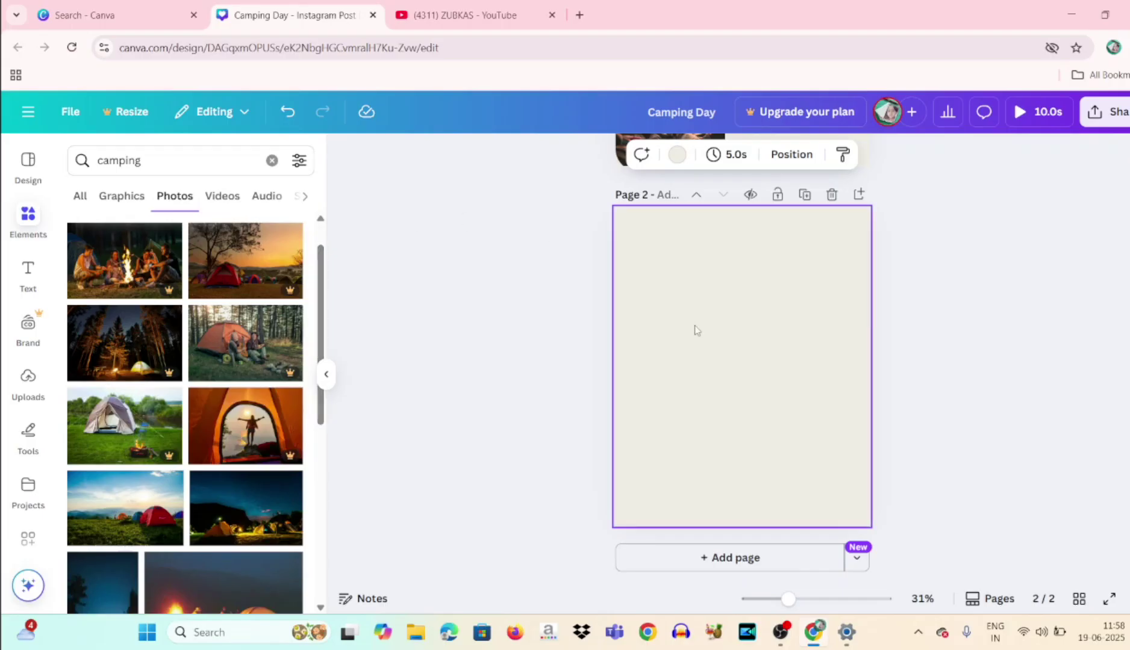
Step: Set the background color of page 2 to solid white
{"action": "left_click", "coordinate": [678, 161]}
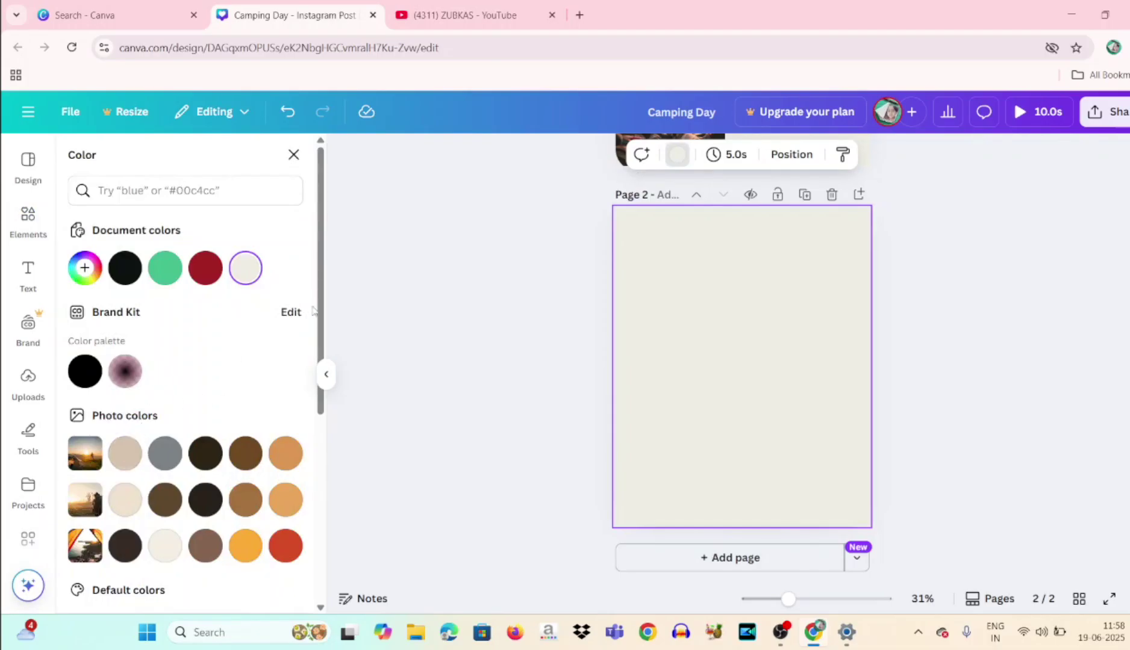
{"action": "left_click_drag", "start_coordinate": [319, 310], "coordinate": [348, 557]}
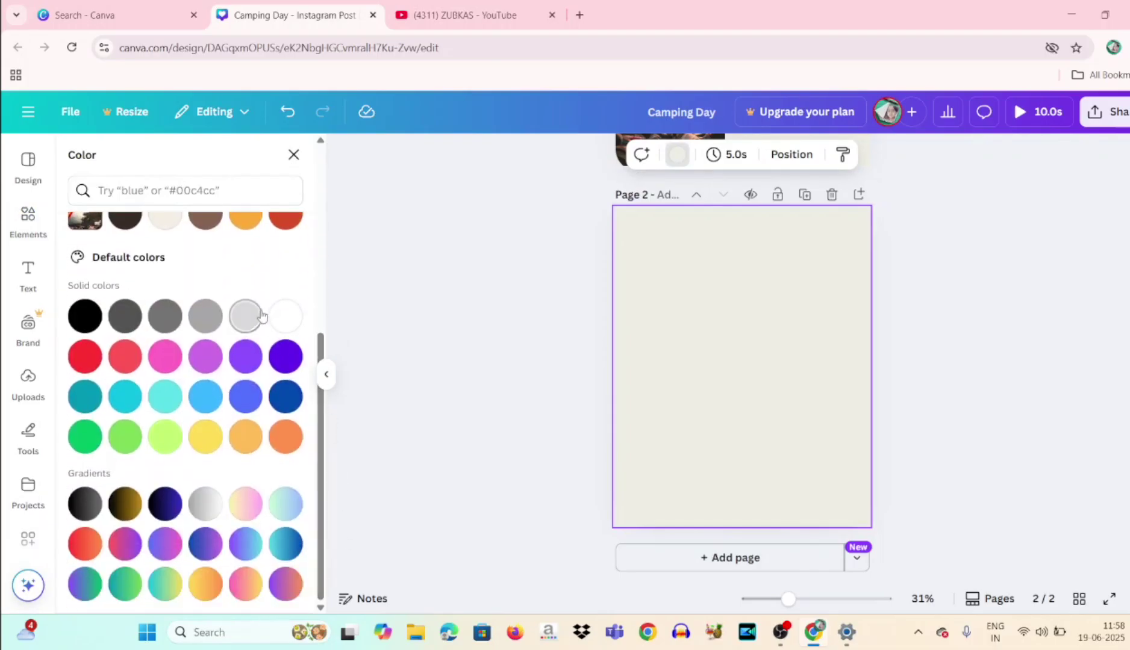
{"action": "left_click", "coordinate": [285, 316]}
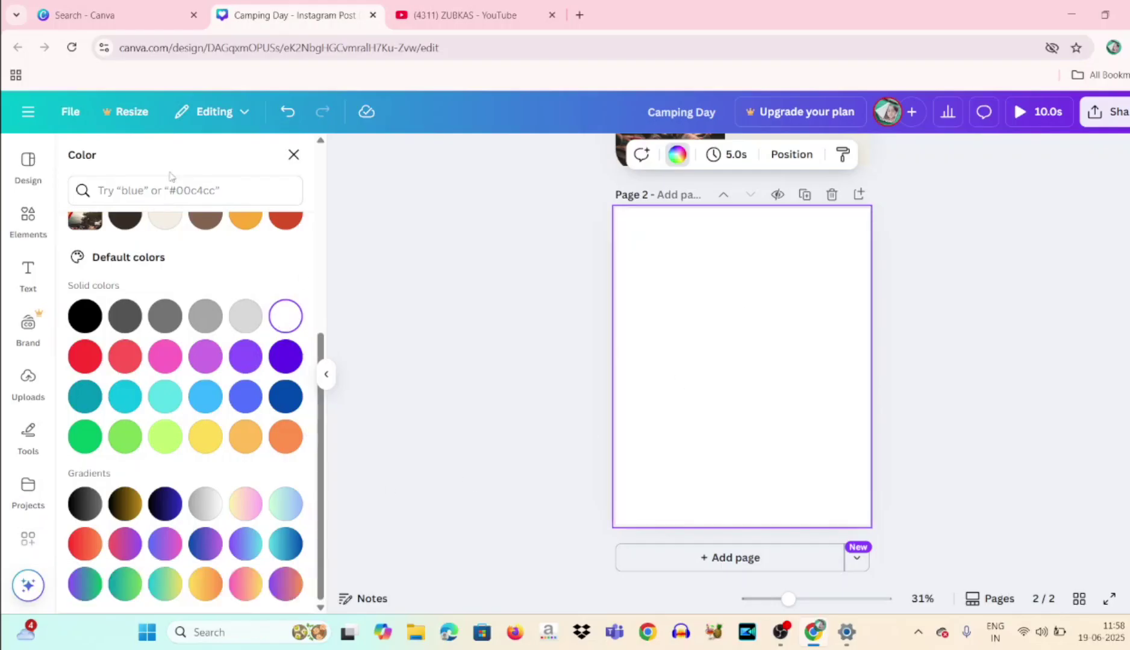
{"action": "scroll", "coordinate": [181, 361], "scroll_direction": "up", "scroll_amount": 5}
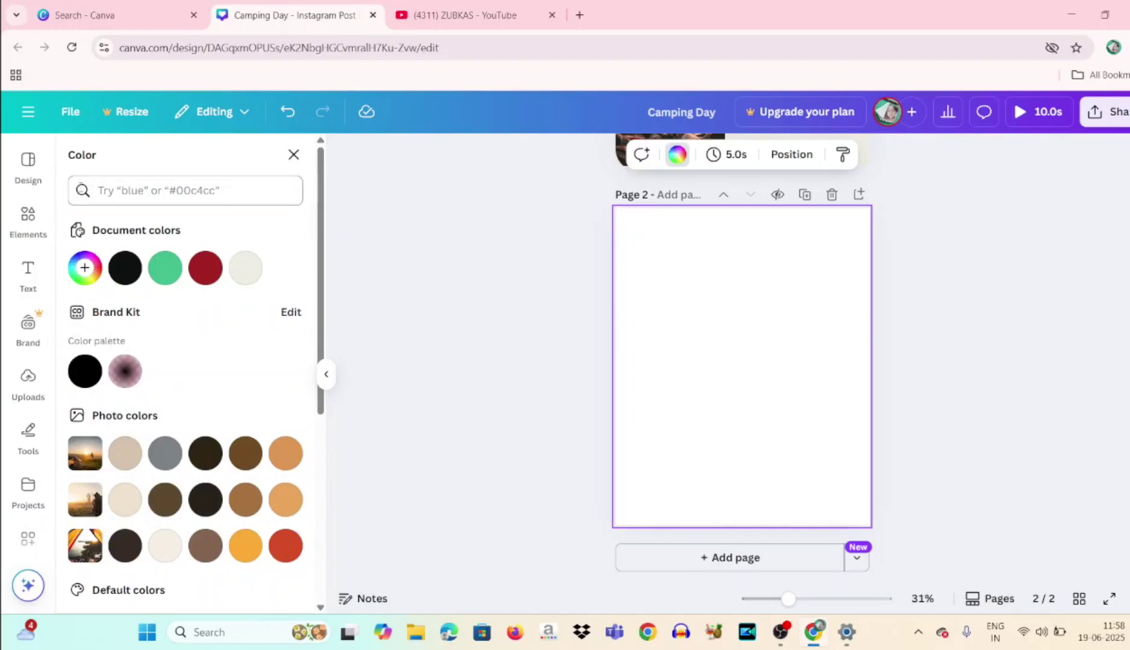
Step: Search the elements for camping photos and add the night photo of a campfire beside a glowing tent to page 2
{"action": "left_click", "coordinate": [28, 218]}
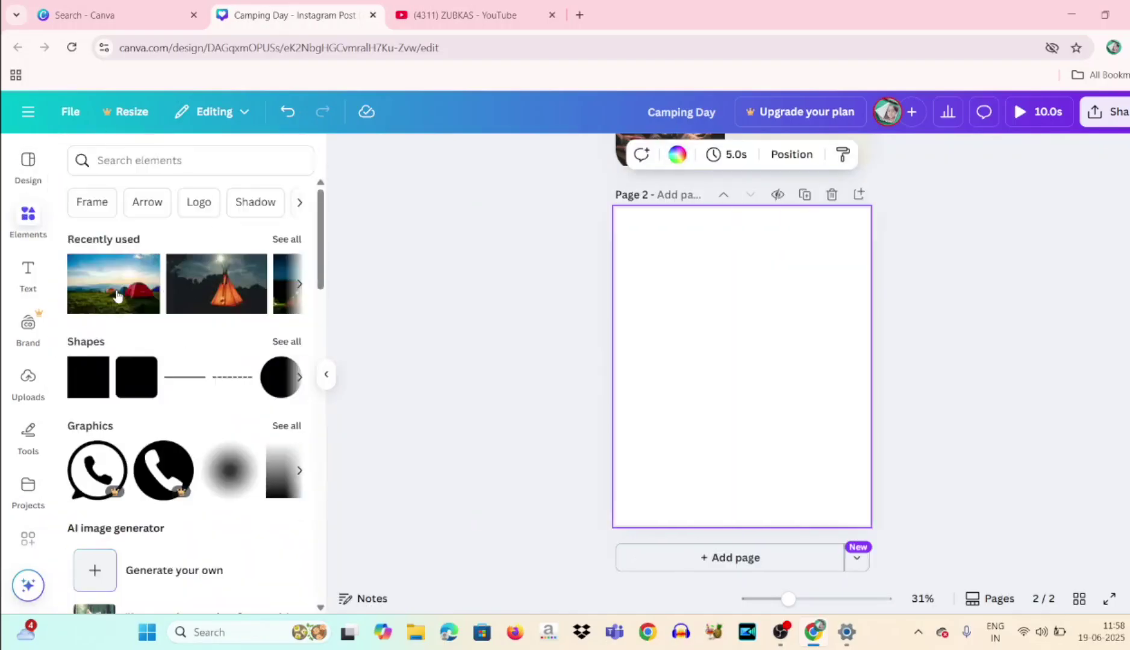
{"action": "left_click", "coordinate": [295, 240]}
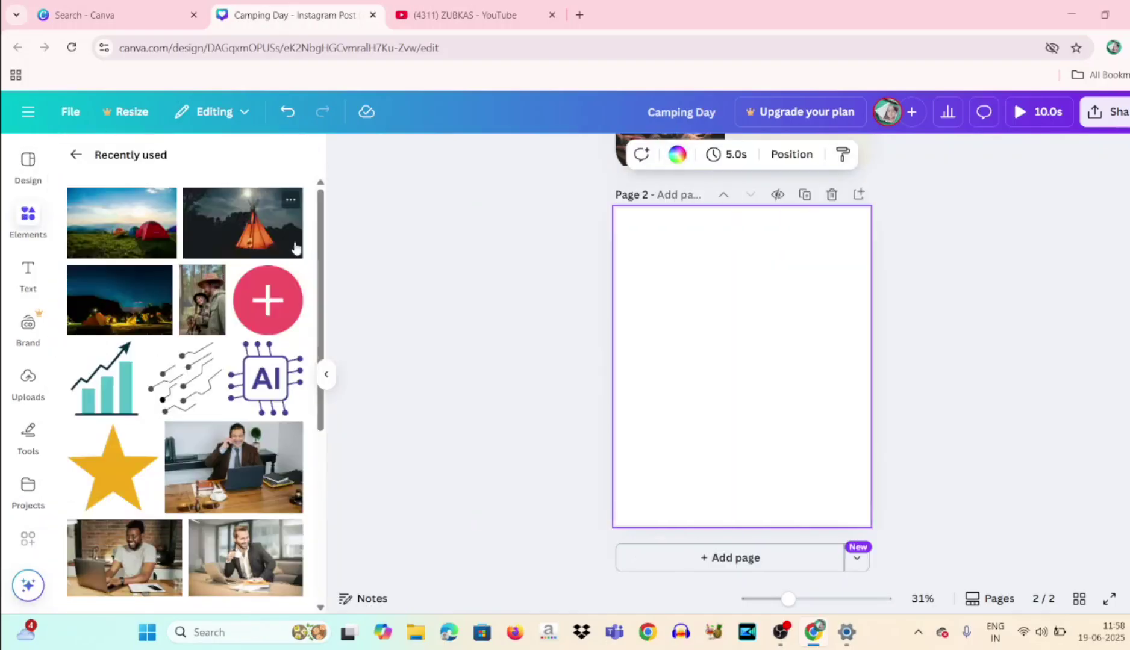
{"action": "left_click_drag", "start_coordinate": [323, 271], "coordinate": [319, 241]}
{"action": "left_click", "coordinate": [72, 155]}
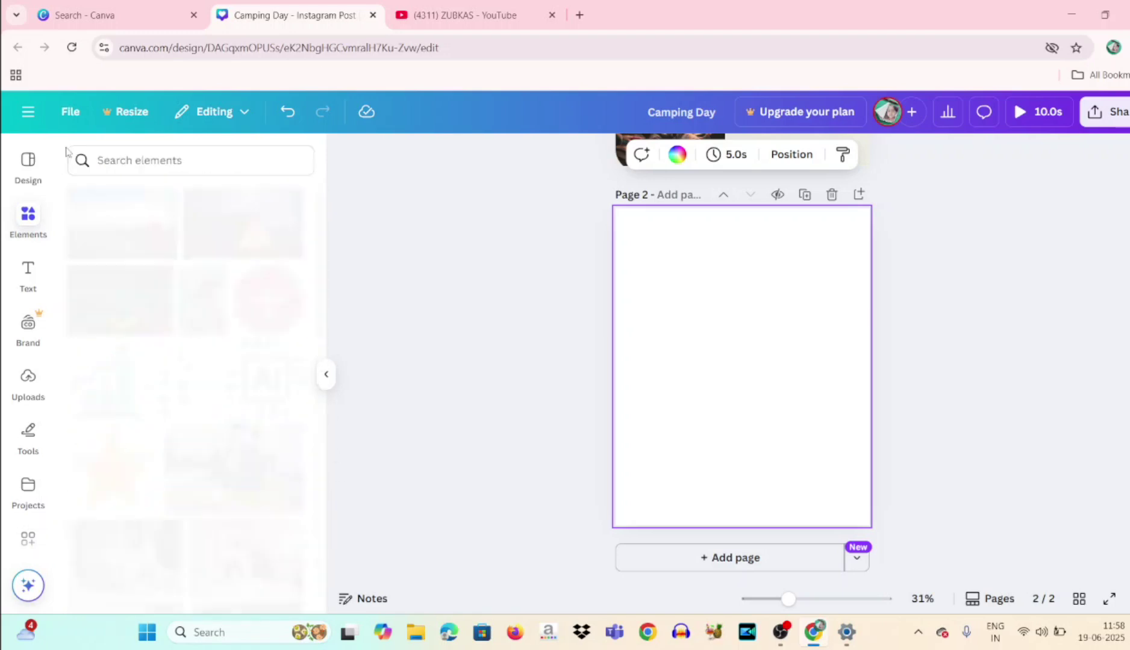
{"action": "left_click", "coordinate": [136, 160]}
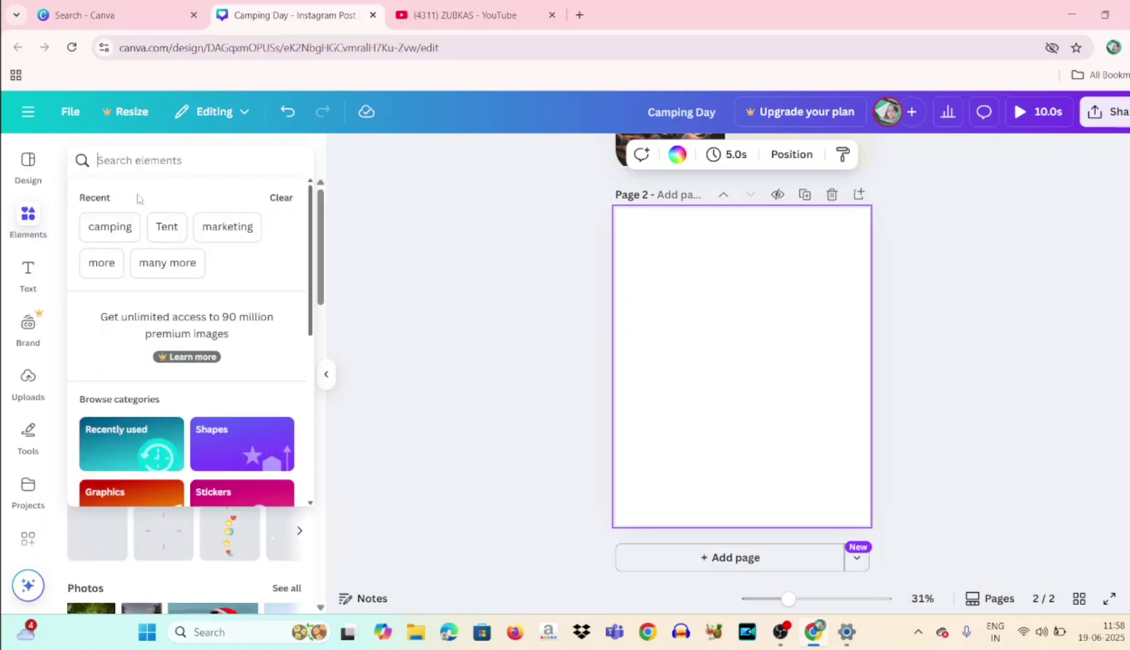
{"action": "left_click", "coordinate": [115, 226]}
{"action": "scroll", "coordinate": [307, 277], "scroll_direction": "down", "scroll_amount": 2}
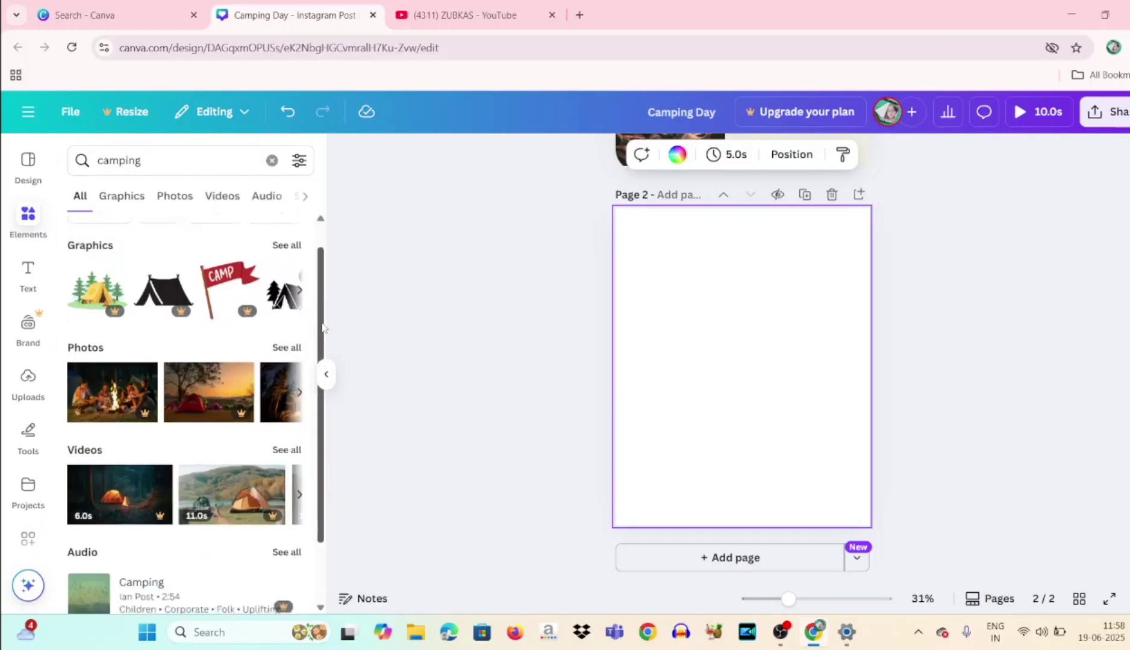
{"action": "left_click", "coordinate": [298, 271]}
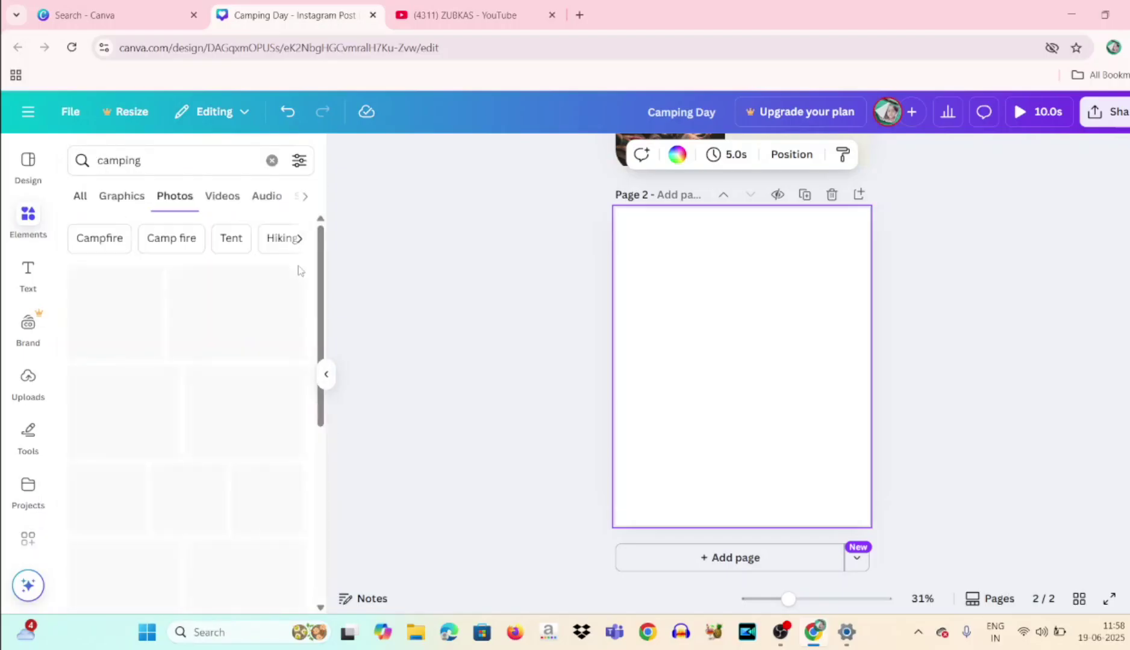
{"action": "left_click_drag", "start_coordinate": [324, 318], "coordinate": [326, 442]}
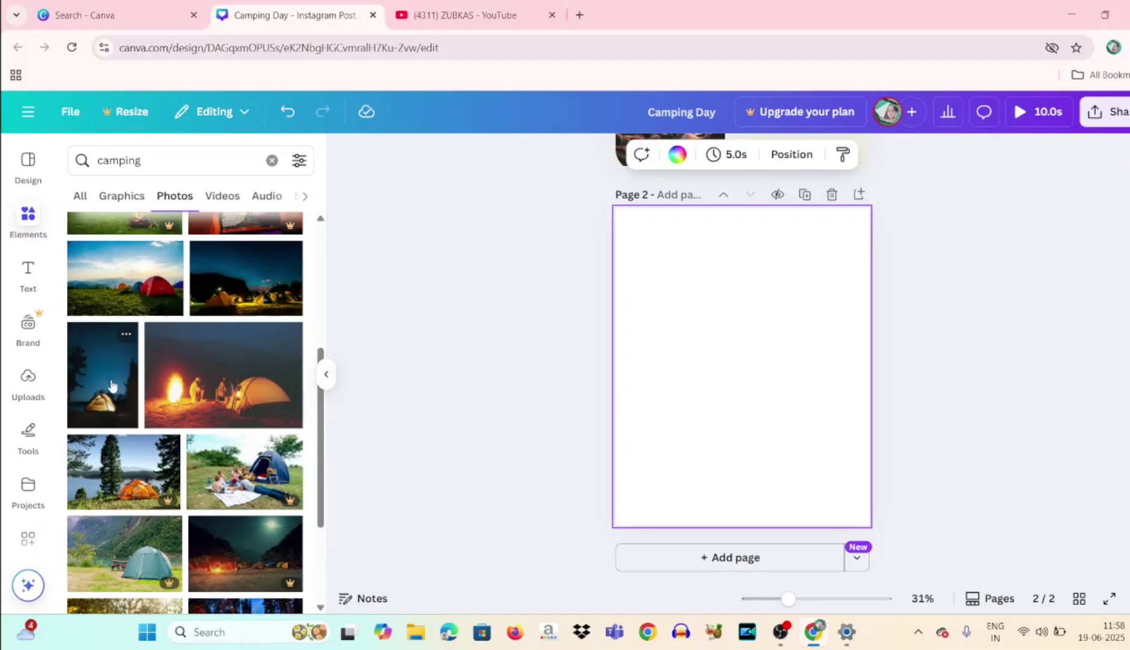
{"action": "left_click", "coordinate": [270, 392]}
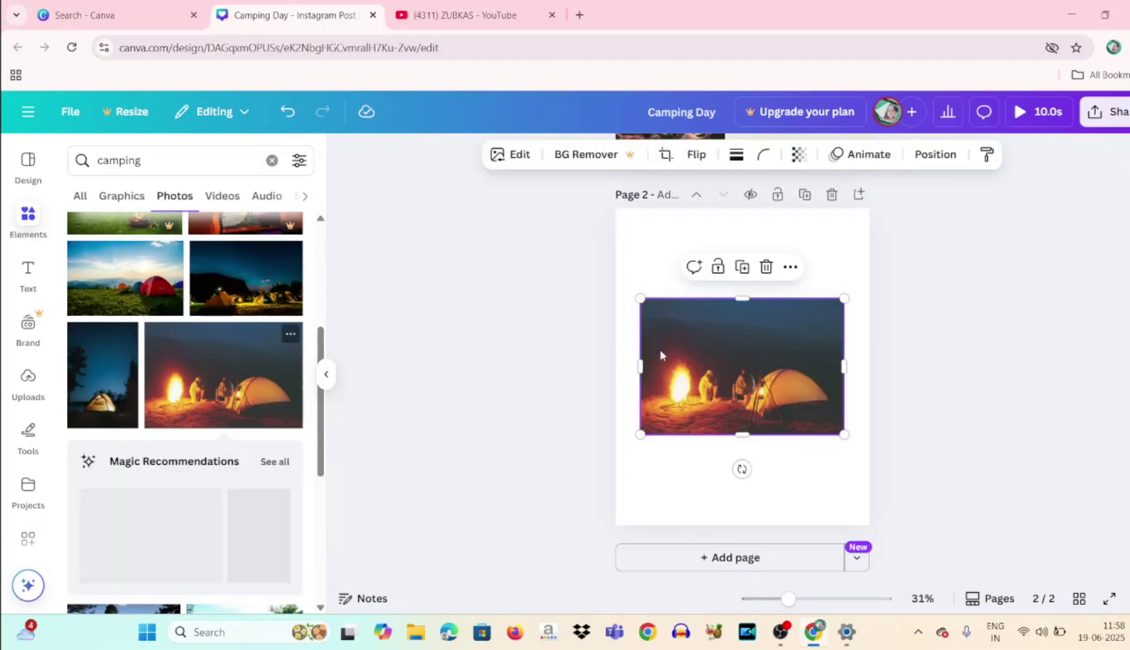
Step: Set the campfire photo as the background image of page 2
{"action": "left_click", "coordinate": [868, 289]}
{"action": "left_click", "coordinate": [792, 363]}
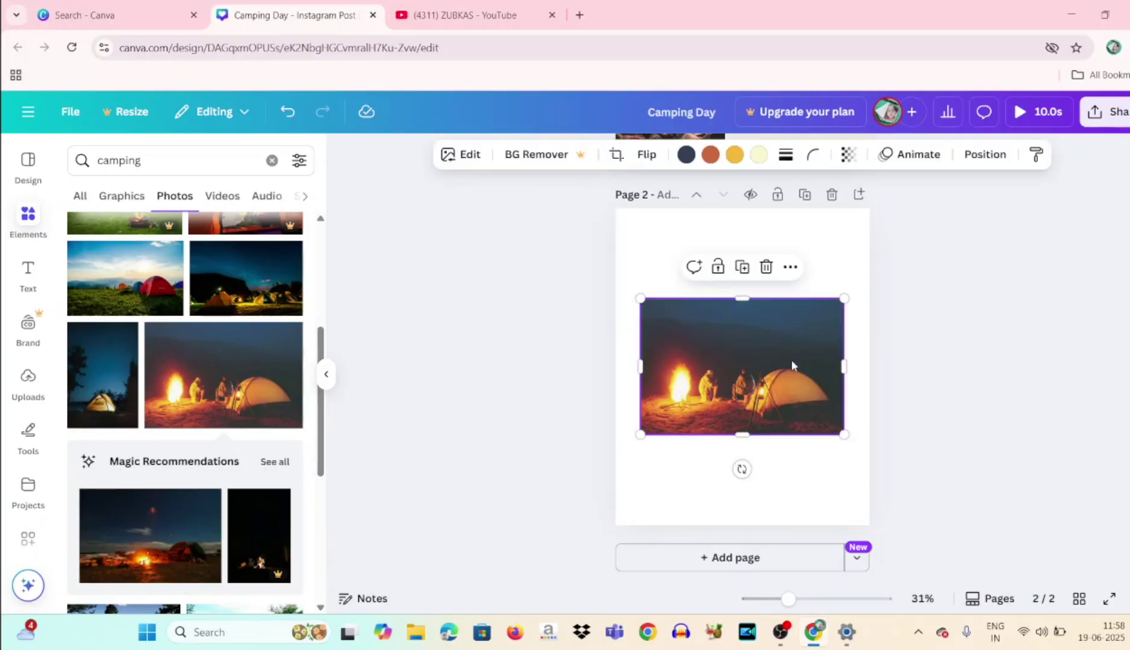
{"action": "right_click", "coordinate": [792, 365]}
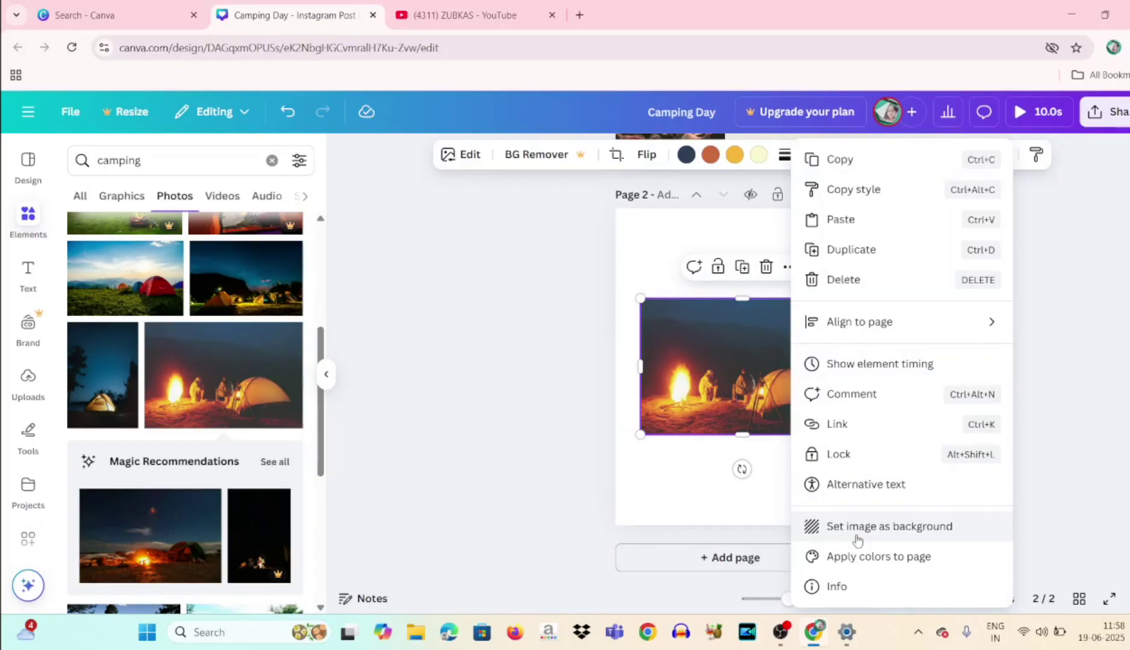
{"action": "left_click", "coordinate": [952, 527]}
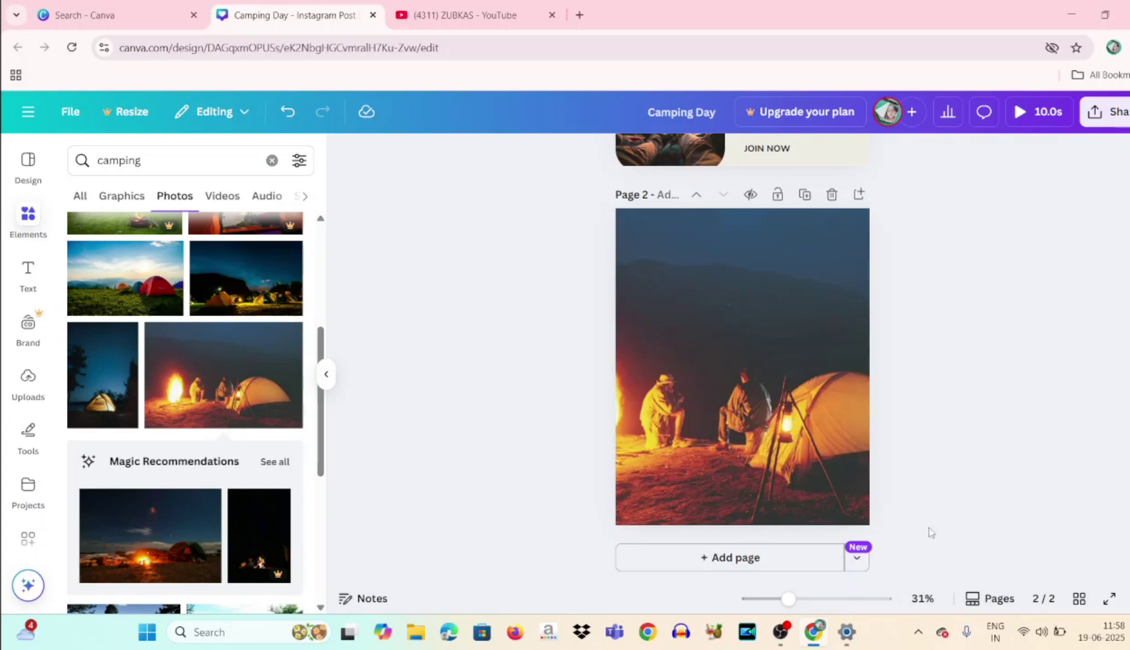
Step: Reposition the background photo within its crop so the campfire, both seated people and the tent's edge fall inside page 2
{"action": "double_click", "coordinate": [804, 475]}
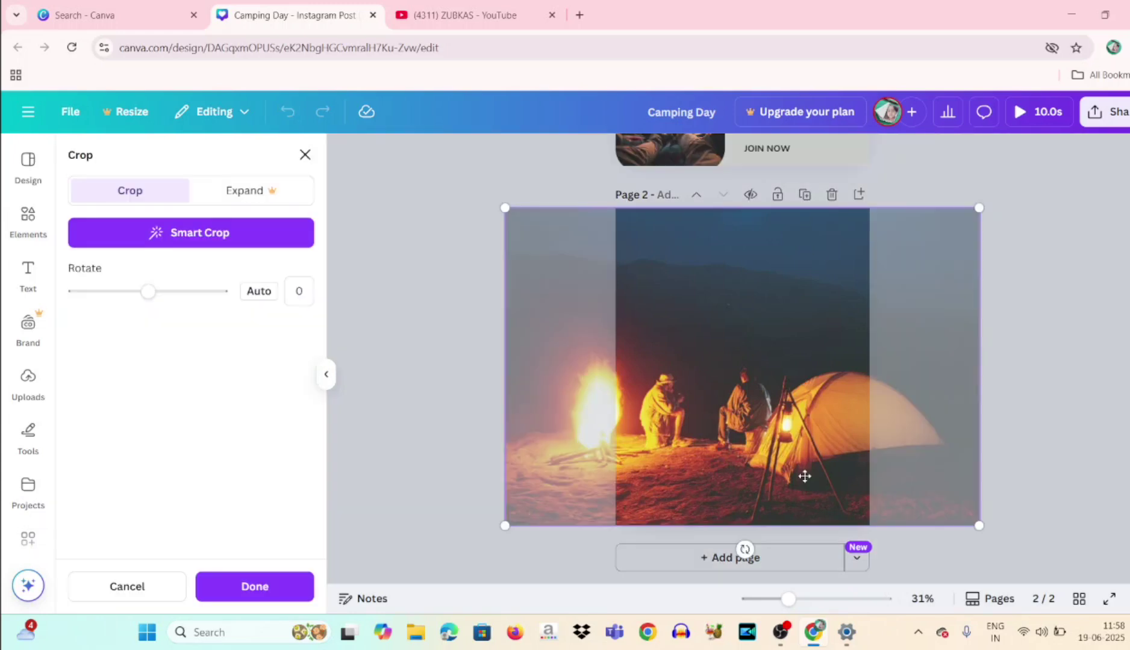
{"action": "left_click_drag", "start_coordinate": [804, 477], "coordinate": [862, 456]}
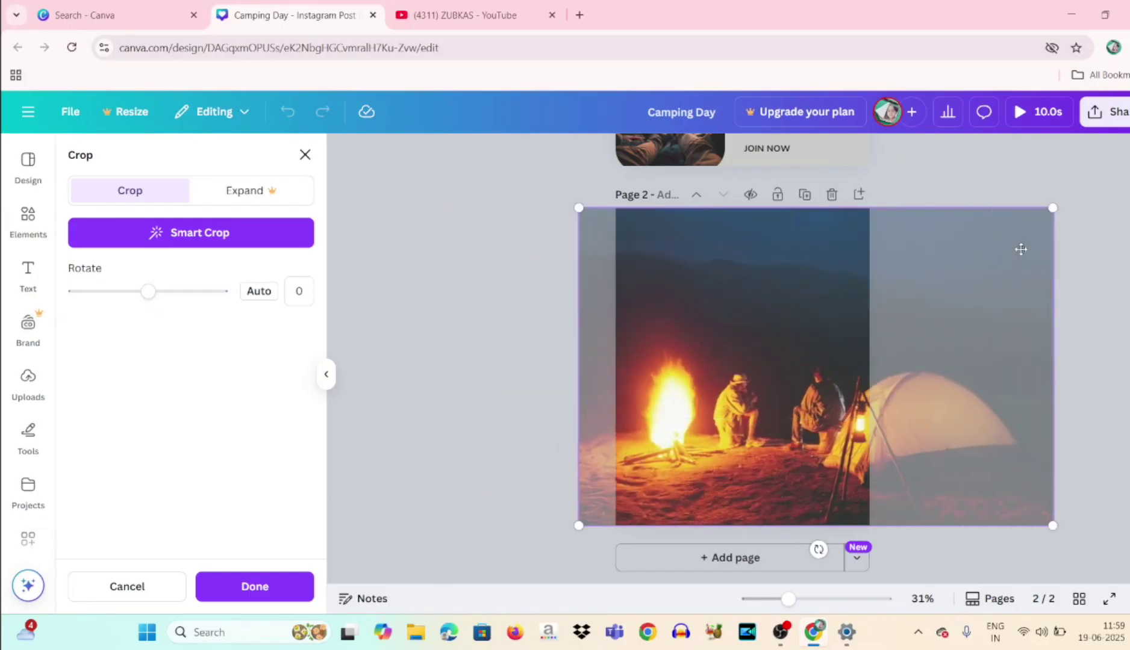
{"action": "left_click_drag", "start_coordinate": [1052, 211], "coordinate": [939, 328]}
{"action": "left_click_drag", "start_coordinate": [802, 439], "coordinate": [792, 440]}
{"action": "left_click_drag", "start_coordinate": [1044, 526], "coordinate": [953, 517]}
{"action": "left_click_drag", "start_coordinate": [781, 440], "coordinate": [777, 440]}
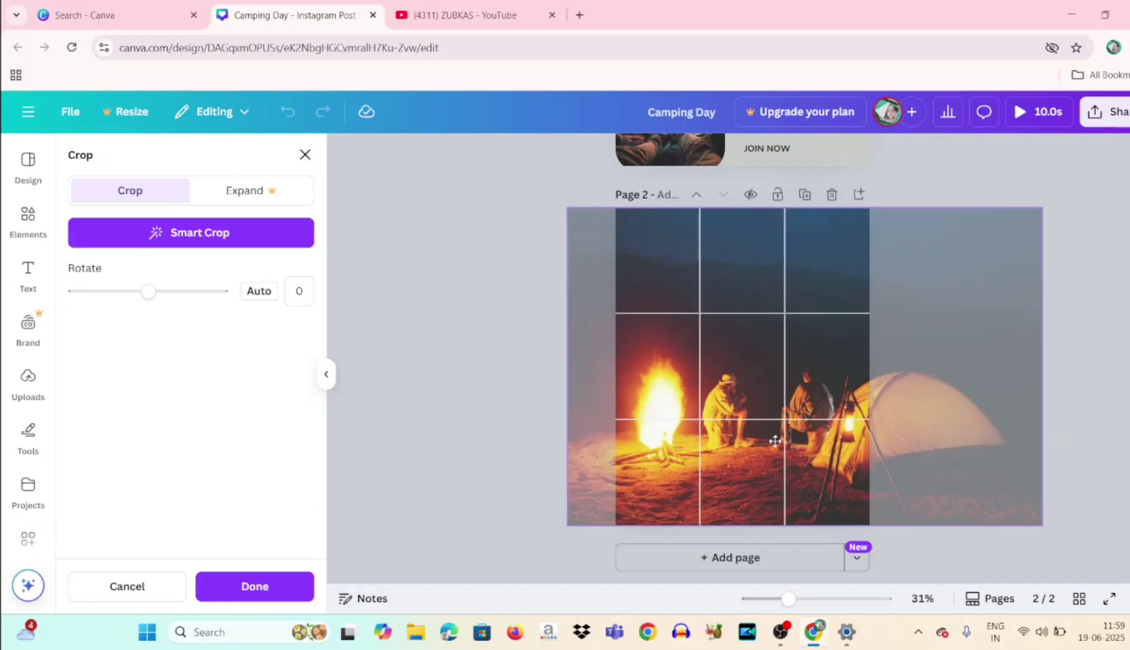
{"action": "key", "text": "Return"}
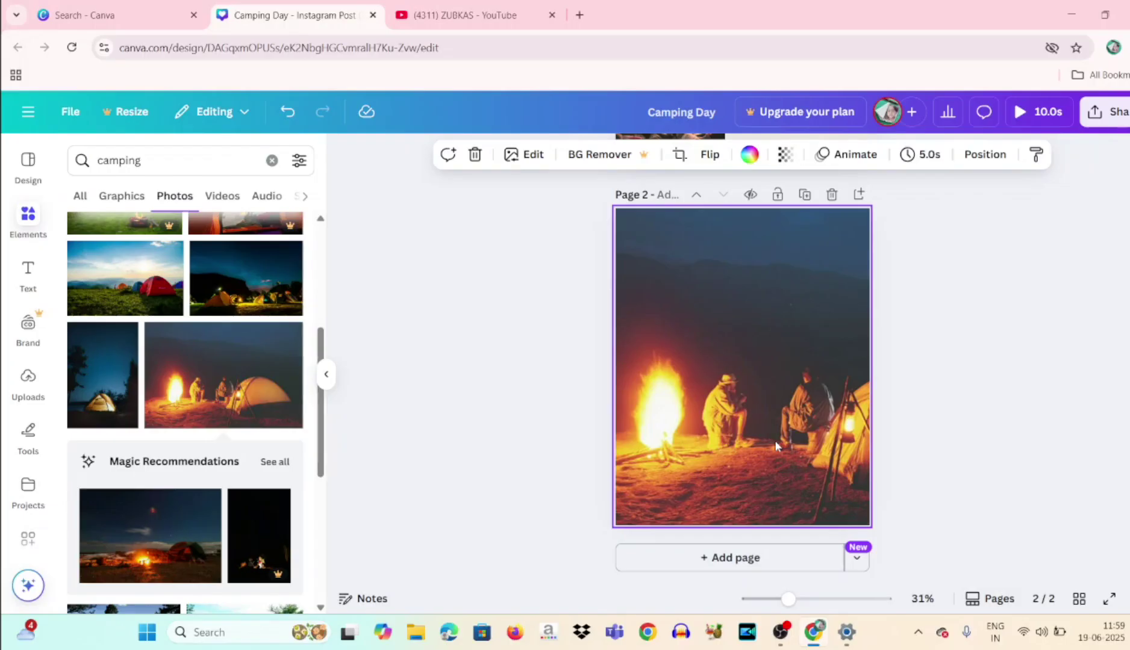
Step: Undo setting the campfire photo as the page 2 background and move the photo up near the page's top edge
{"action": "key", "text": "ctrl+z"}
{"action": "key", "text": "ctrl+z"}
{"action": "left_click_drag", "start_coordinate": [762, 387], "coordinate": [762, 312]}
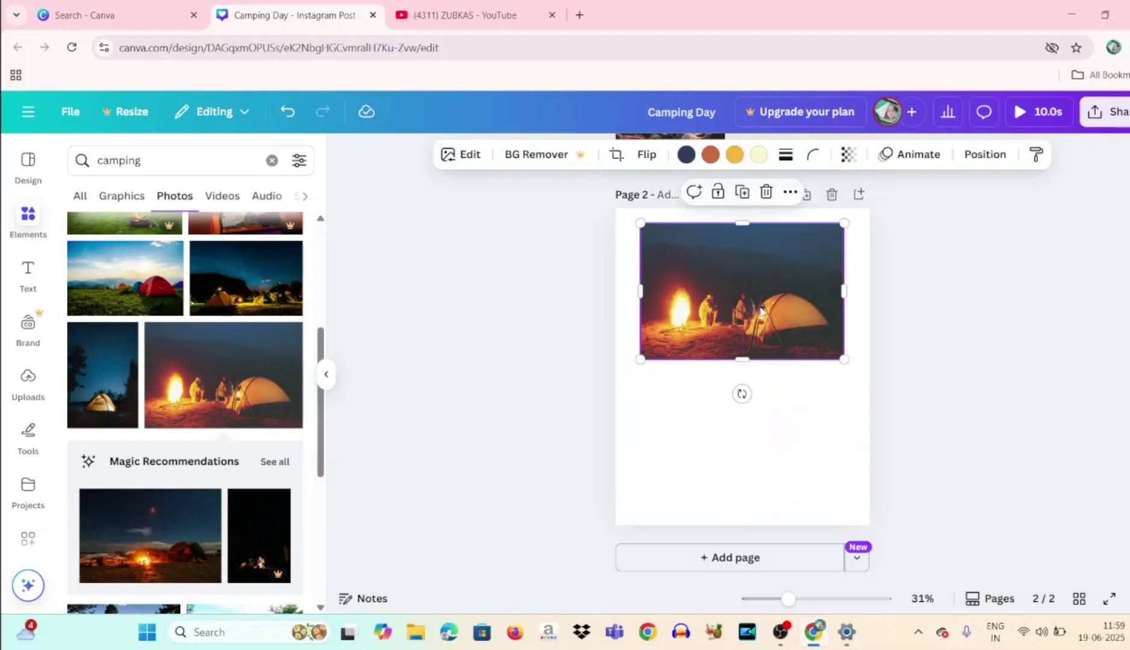
Step: Stretch the campfire photo to span the full width of page 2 and extend its upper side to the page's top edge
{"action": "left_click_drag", "start_coordinate": [845, 286], "coordinate": [870, 293]}
{"action": "left_click_drag", "start_coordinate": [642, 302], "coordinate": [616, 301]}
{"action": "left_click", "coordinate": [734, 218]}
{"action": "left_click", "coordinate": [734, 224]}
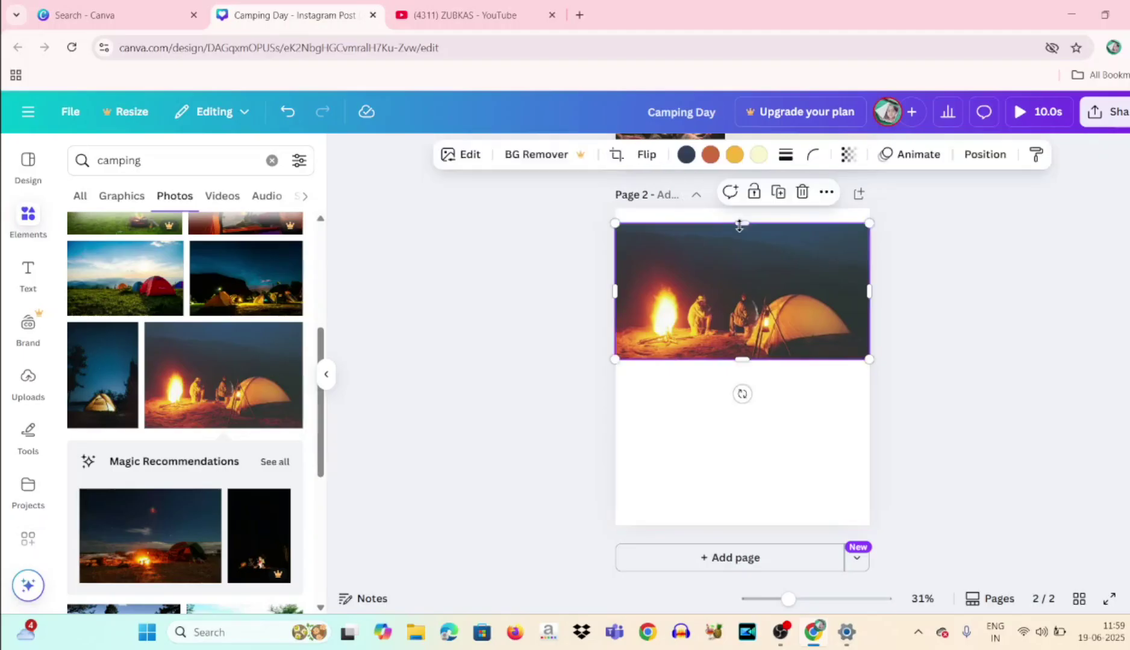
{"action": "left_click_drag", "start_coordinate": [739, 223], "coordinate": [740, 210]}
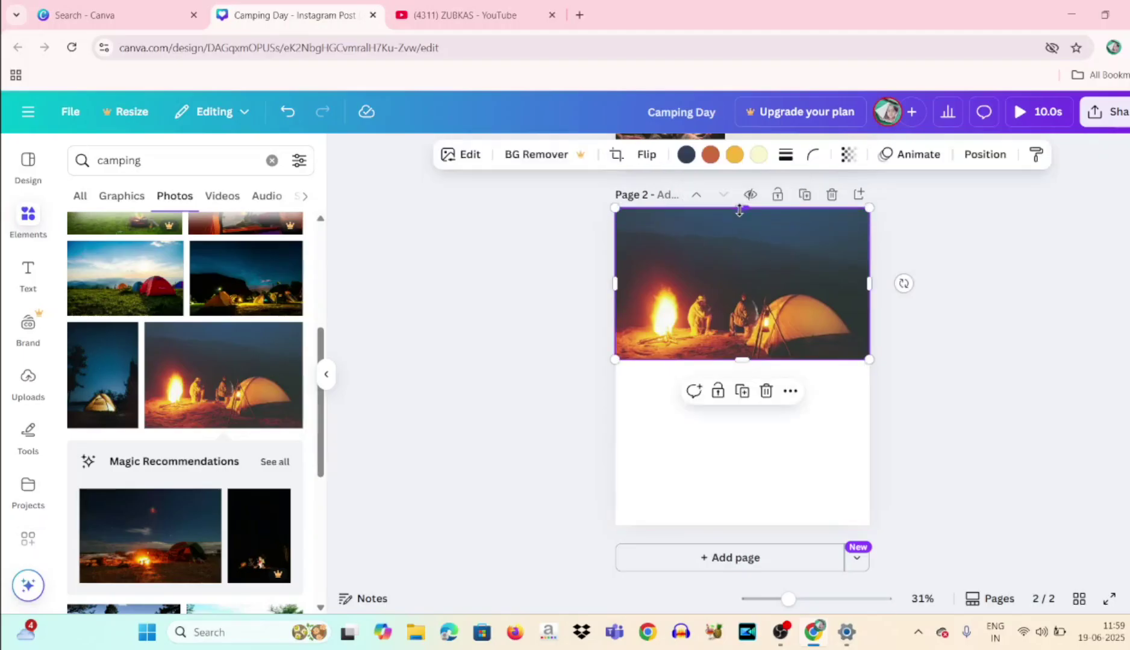
Step: Recolor the campfire photo, replacing its yellow tone with the document's dark red and its navy tone with off-white #efede5
{"action": "left_click", "coordinate": [734, 158]}
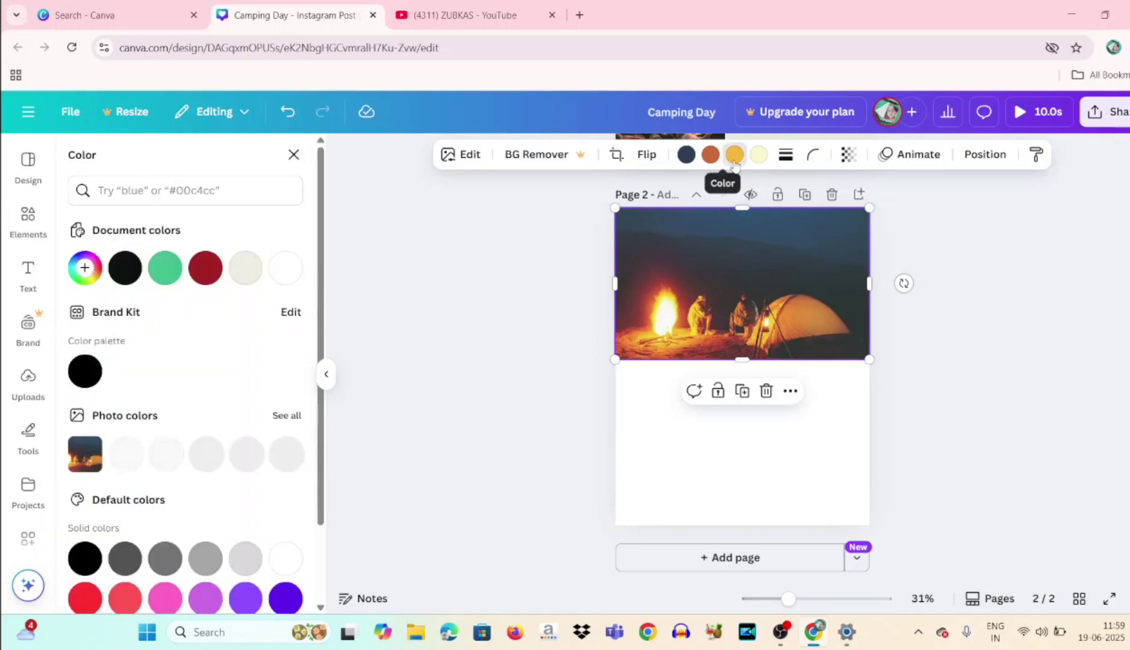
{"action": "left_click", "coordinate": [209, 282]}
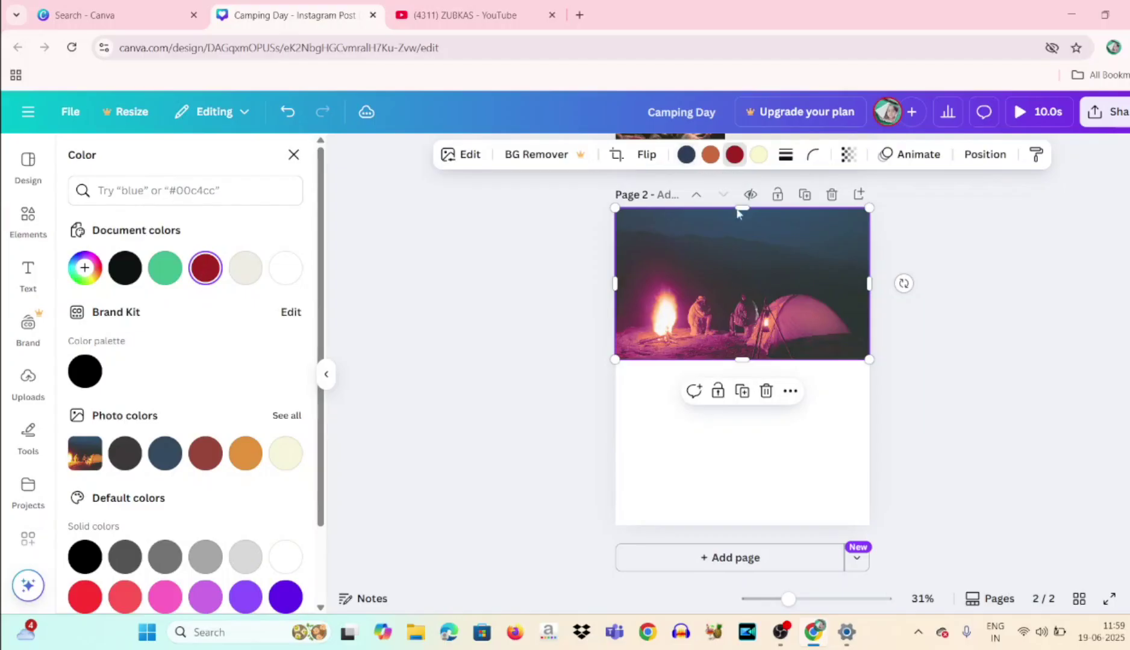
{"action": "left_click", "coordinate": [761, 156]}
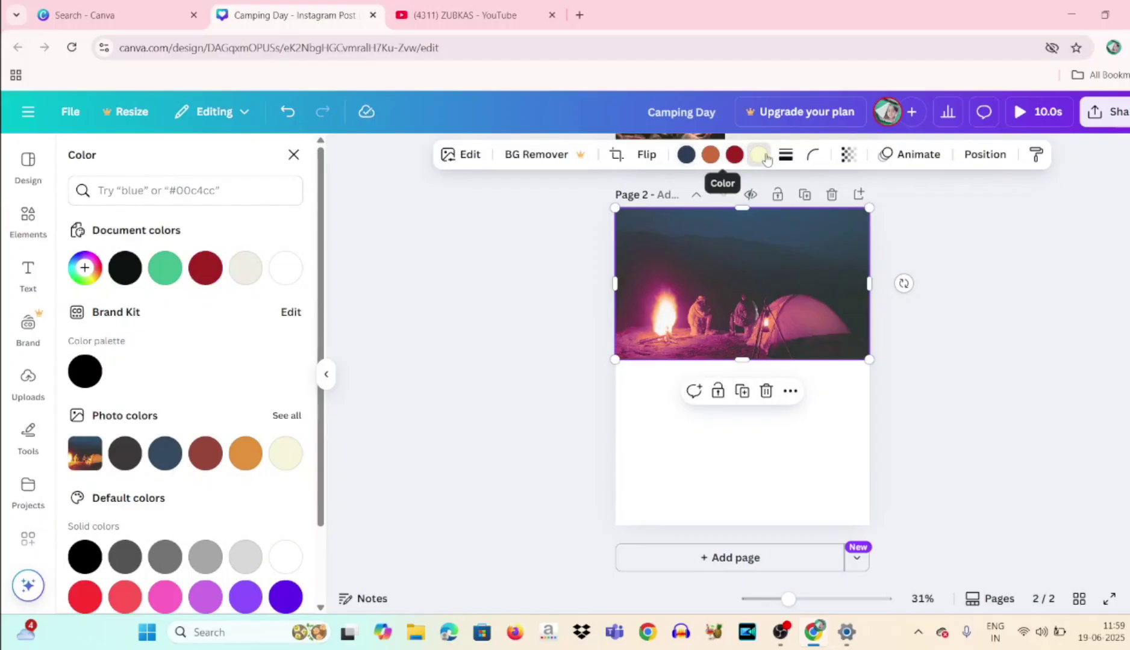
{"action": "left_click", "coordinate": [686, 155]}
{"action": "left_click", "coordinate": [206, 458]}
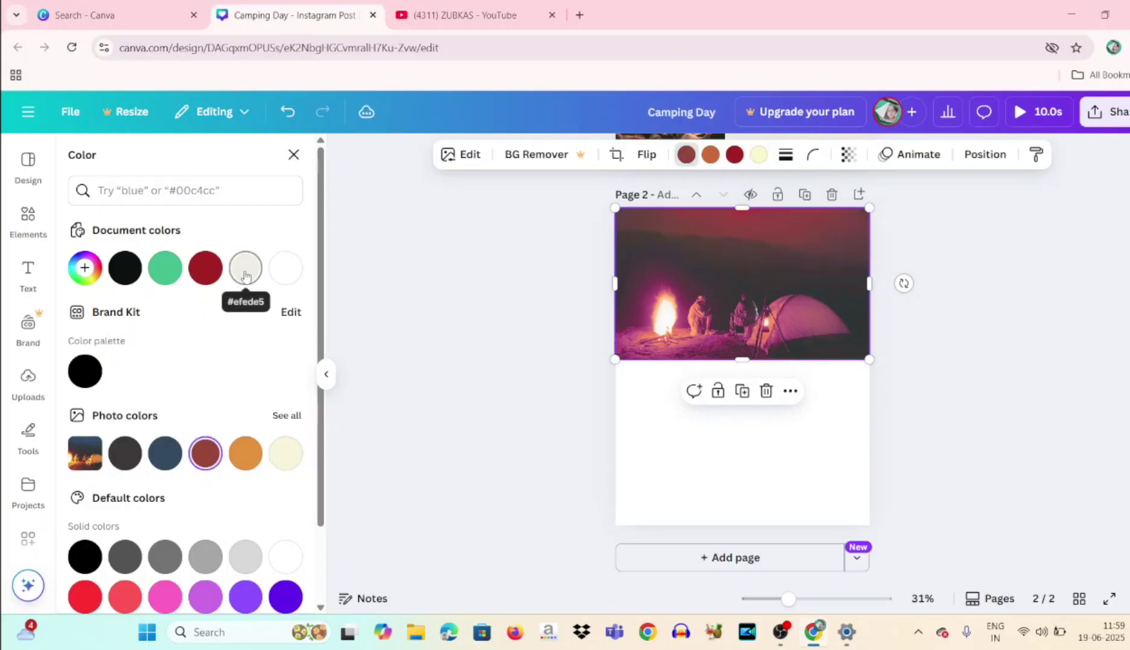
{"action": "left_click", "coordinate": [245, 271]}
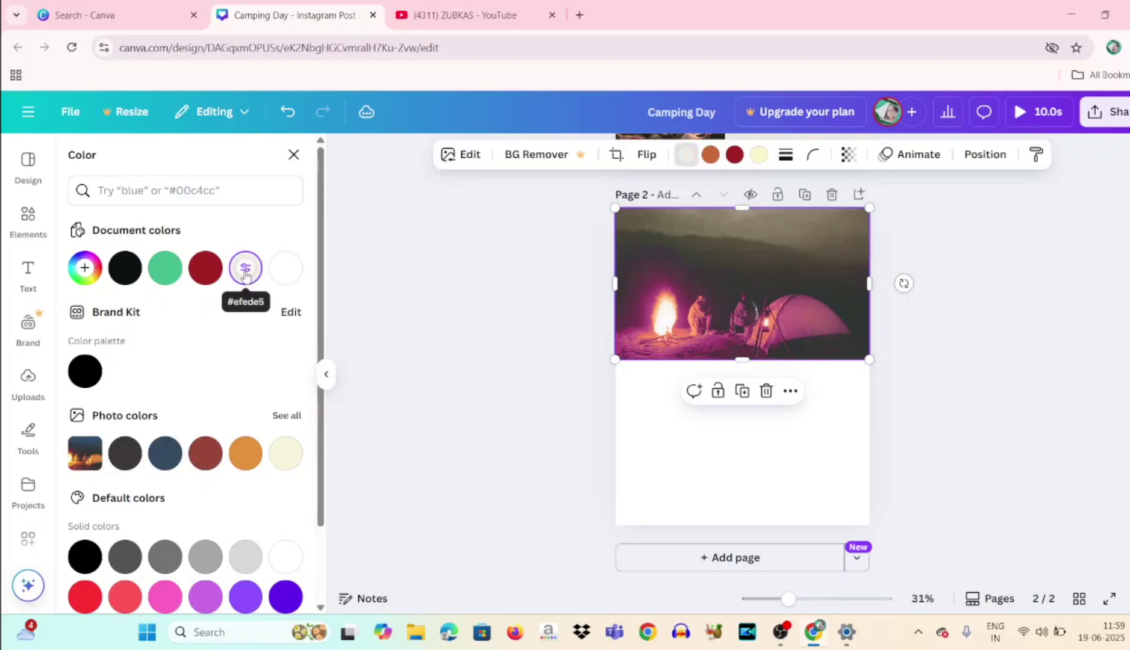
Step: Try adjusting the campfire photo's transparency, ending with it at 100
{"action": "left_click", "coordinate": [848, 155]}
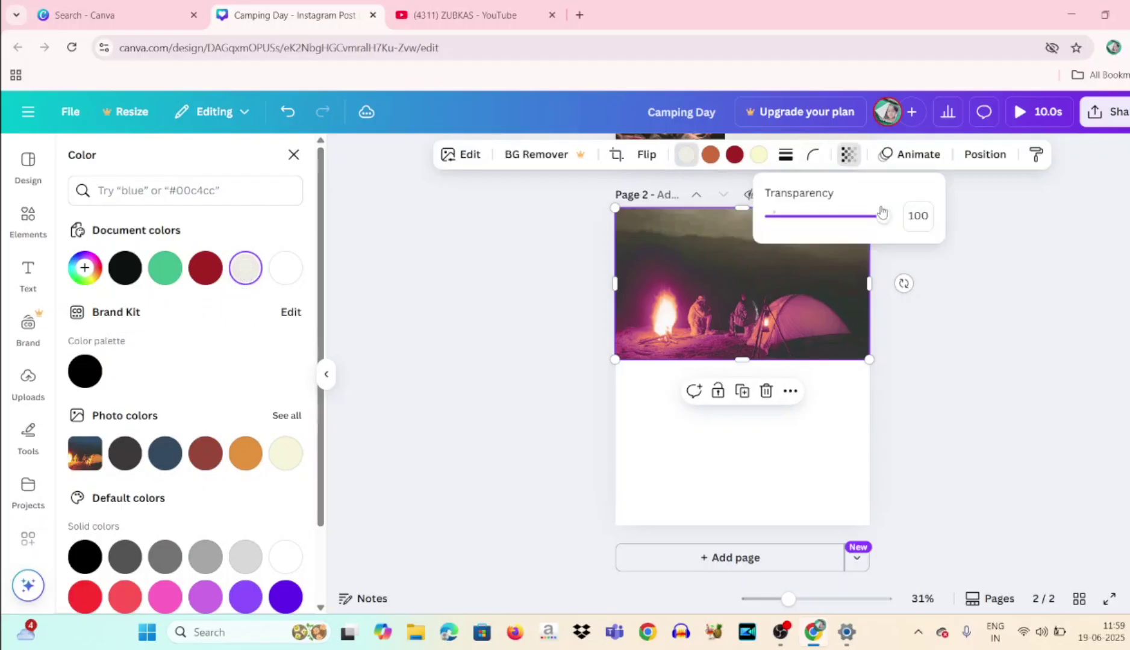
{"action": "left_click_drag", "start_coordinate": [883, 216], "coordinate": [894, 240]}
{"action": "left_click", "coordinate": [931, 333]}
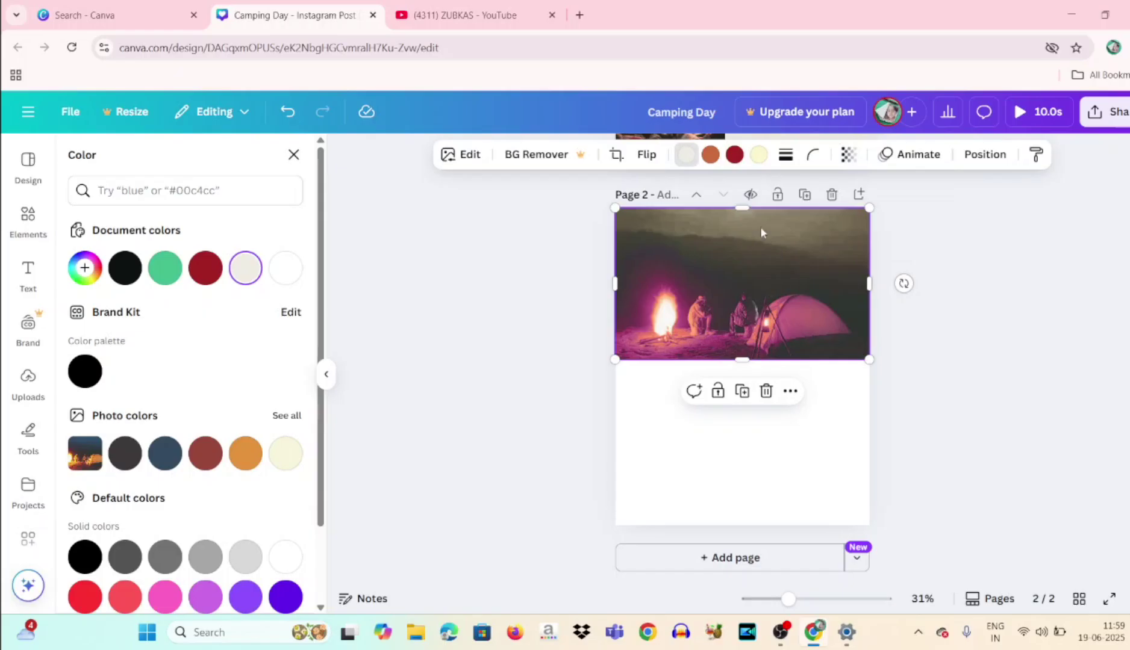
Step: Try flipping the campfire photo horizontally and vertically several times, ending in its original orientation
{"action": "left_click", "coordinate": [712, 155]}
{"action": "left_click", "coordinate": [647, 155]}
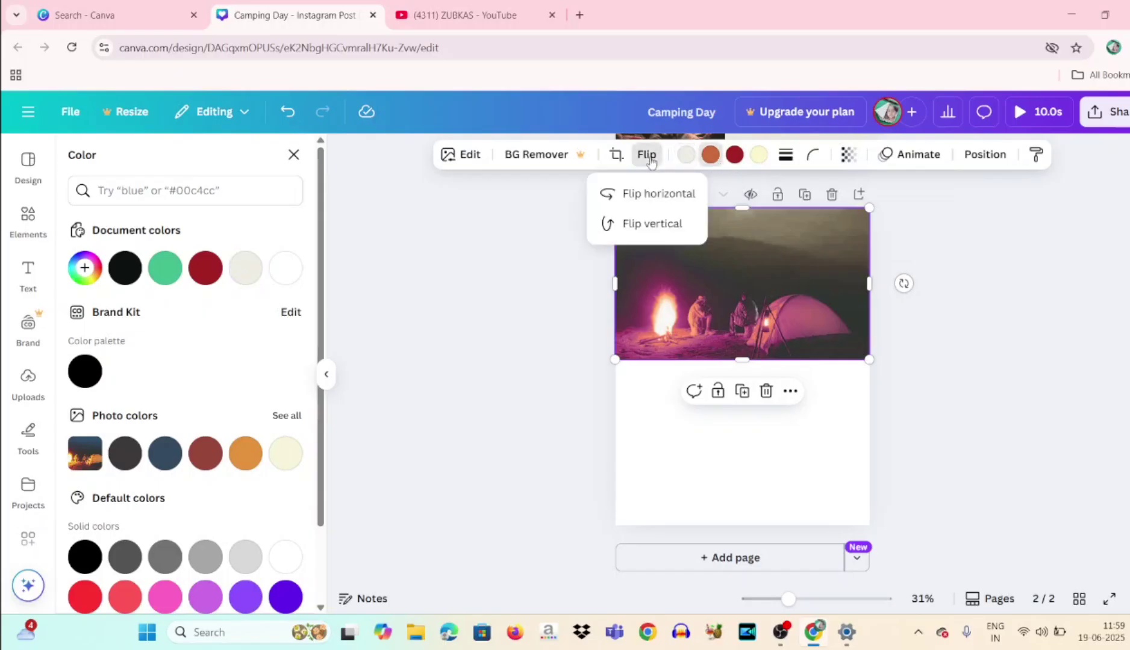
{"action": "left_click", "coordinate": [651, 193]}
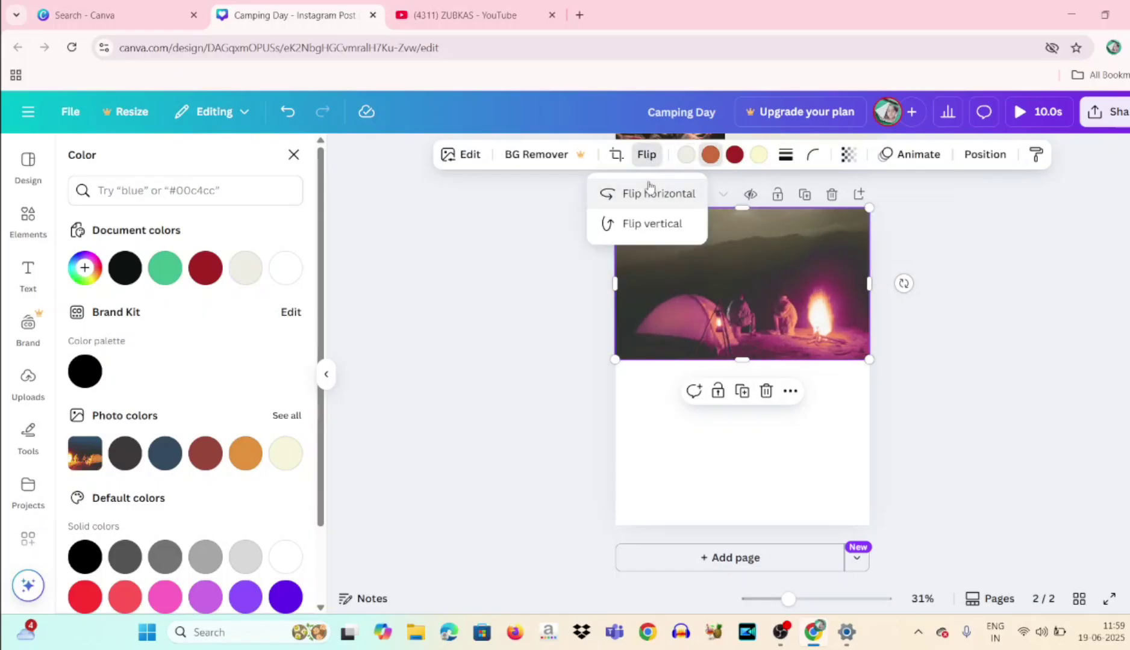
{"action": "left_click", "coordinate": [651, 224]}
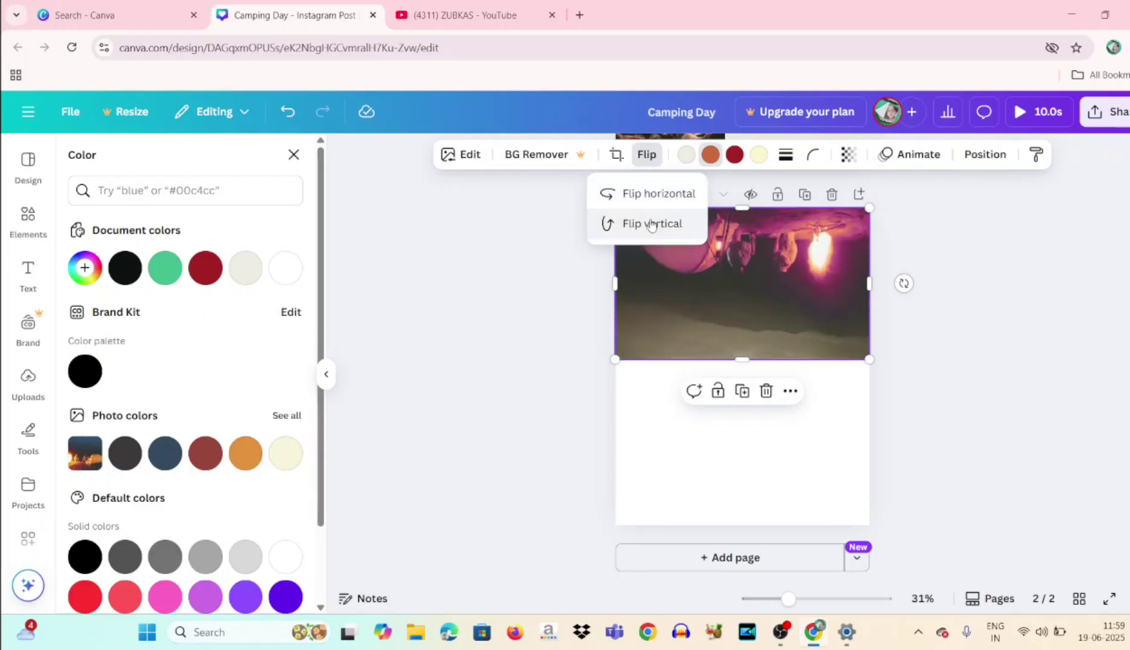
{"action": "left_click", "coordinate": [651, 224]}
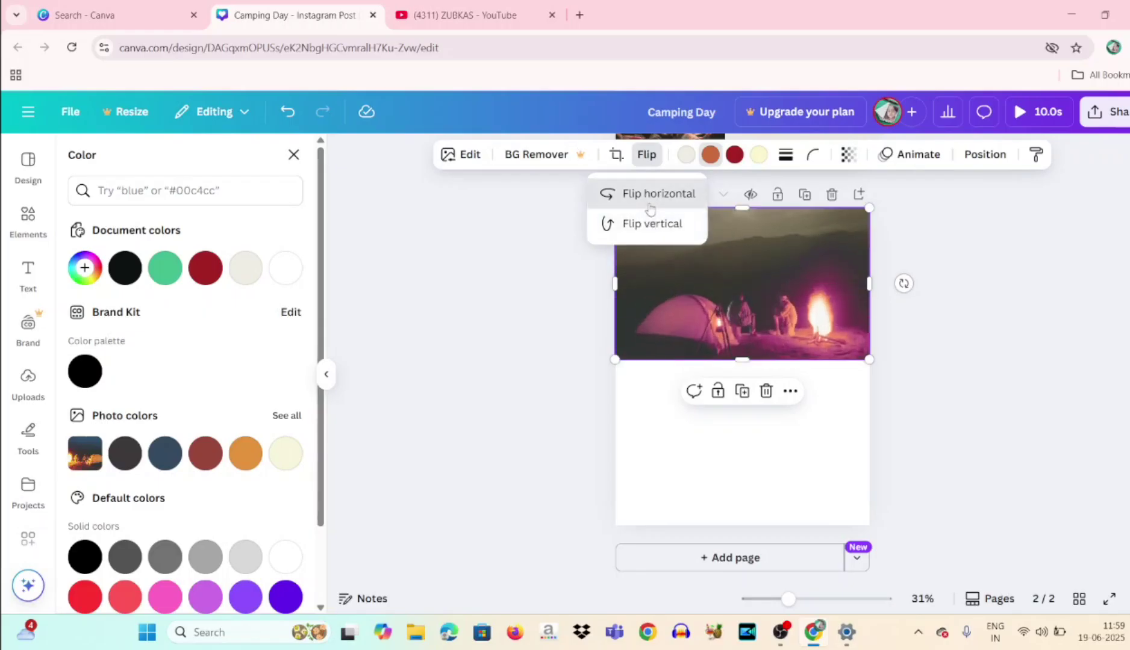
{"action": "left_click", "coordinate": [650, 205]}
{"action": "left_click", "coordinate": [649, 206]}
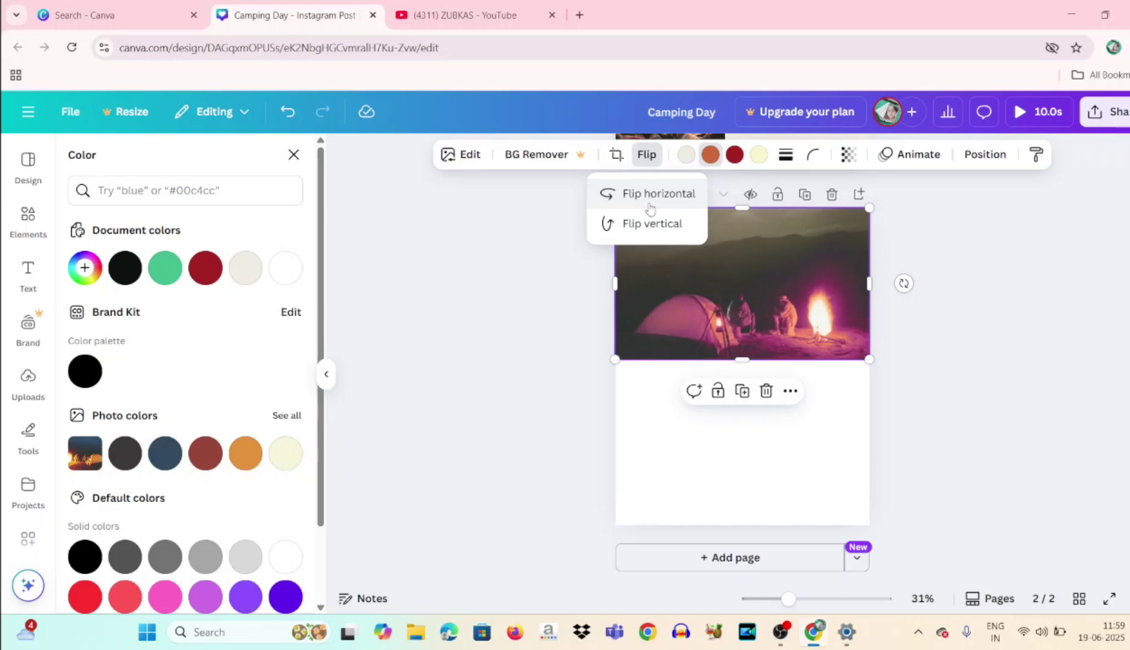
{"action": "left_click", "coordinate": [650, 206]}
{"action": "left_click", "coordinate": [650, 206]}
{"action": "left_click", "coordinate": [650, 206]}
{"action": "left_click", "coordinate": [650, 206]}
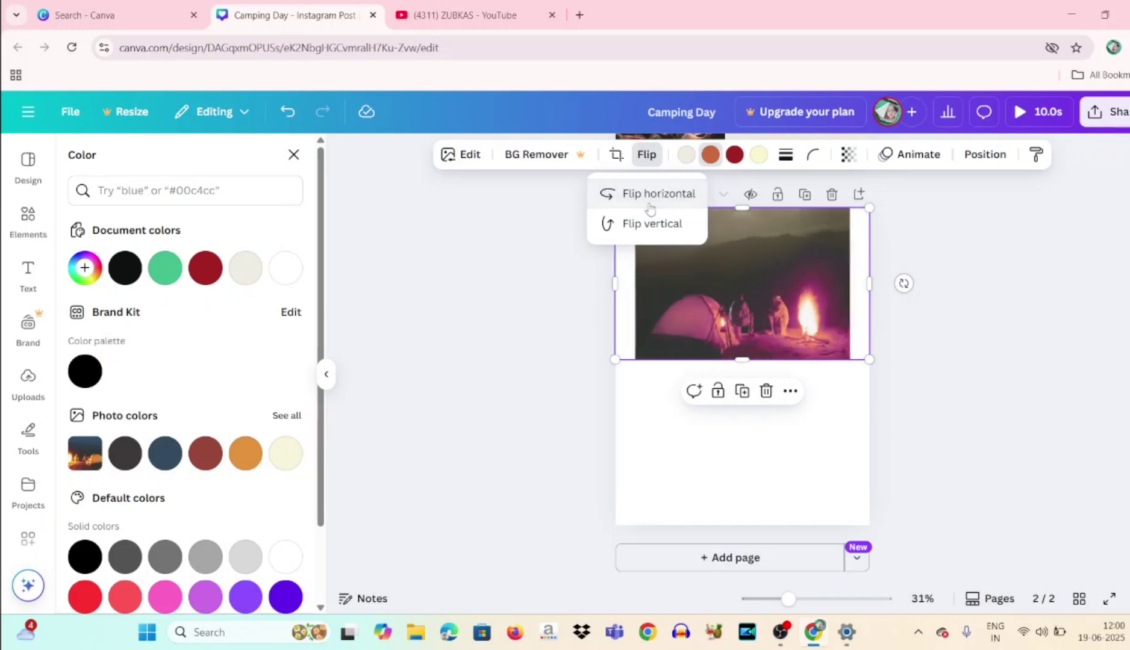
{"action": "left_click", "coordinate": [650, 206]}
{"action": "left_click", "coordinate": [648, 225]}
{"action": "left_click", "coordinate": [647, 224]}
{"action": "left_click", "coordinate": [648, 225]}
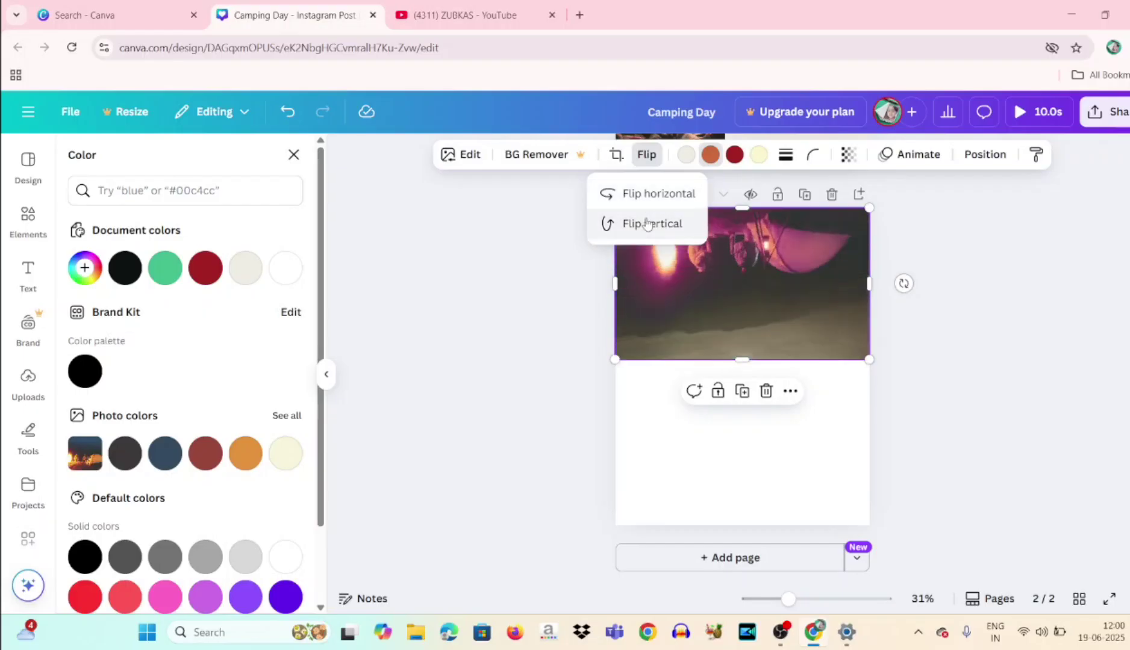
{"action": "left_click", "coordinate": [648, 207]}
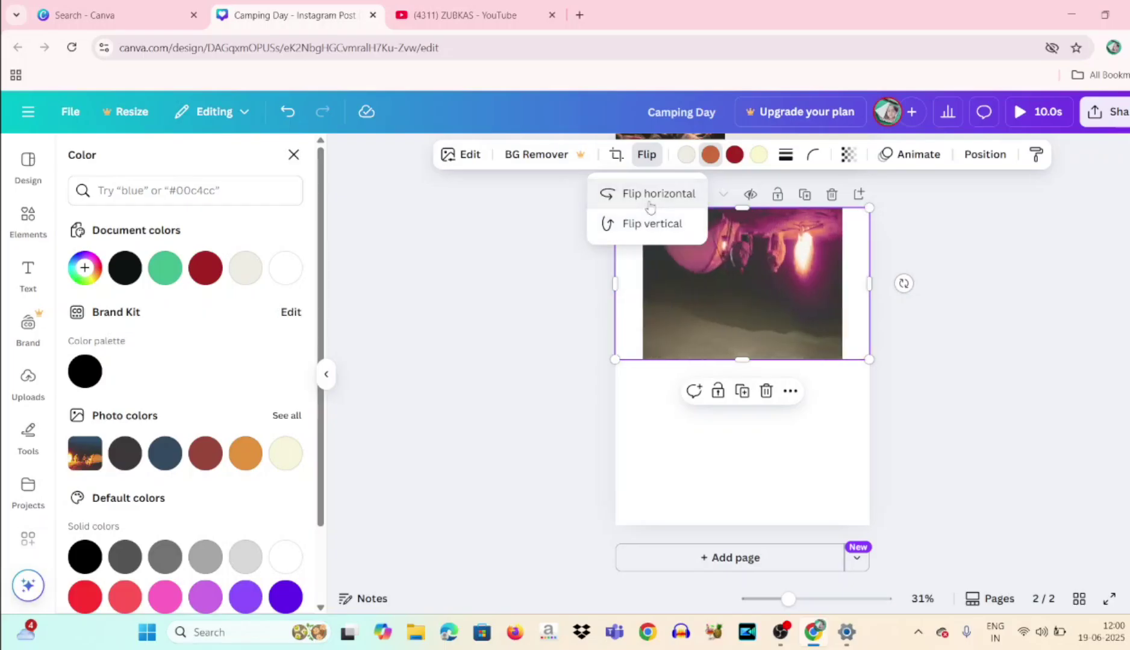
{"action": "left_click", "coordinate": [660, 196]}
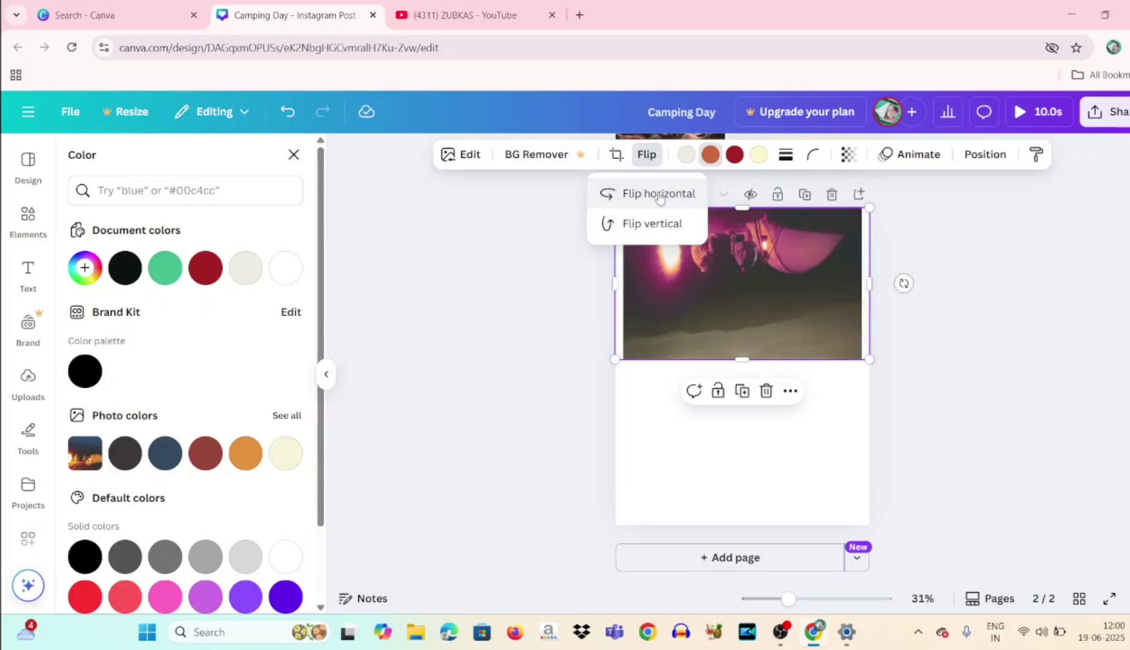
{"action": "left_click", "coordinate": [660, 197]}
{"action": "left_click", "coordinate": [660, 196]}
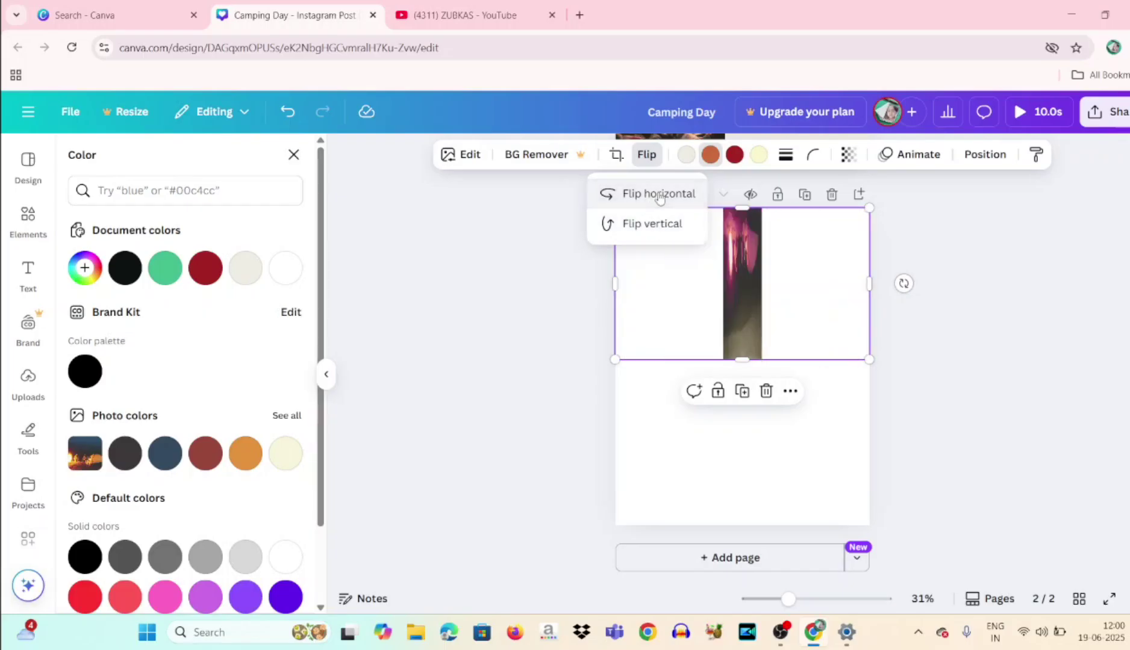
{"action": "left_click", "coordinate": [660, 235]}
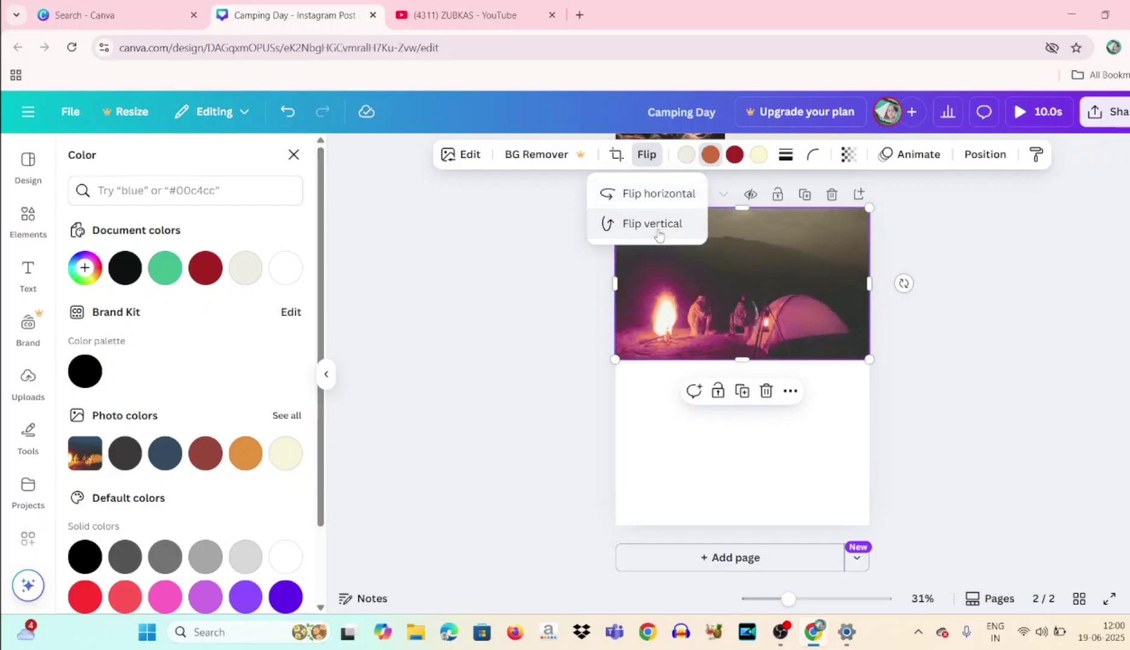
{"action": "left_click", "coordinate": [700, 322]}
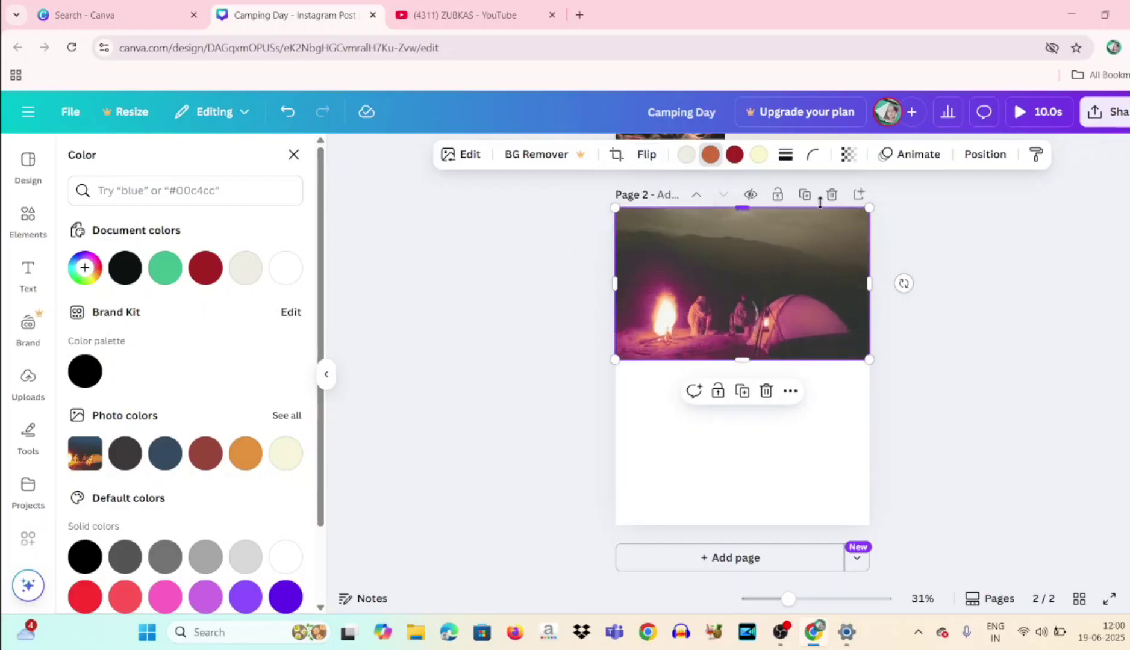
Step: Round the corners of the campfire photo on page 2
{"action": "left_click", "coordinate": [815, 155]}
{"action": "left_click_drag", "start_coordinate": [741, 220], "coordinate": [891, 271]}
{"action": "left_click", "coordinate": [824, 342]}
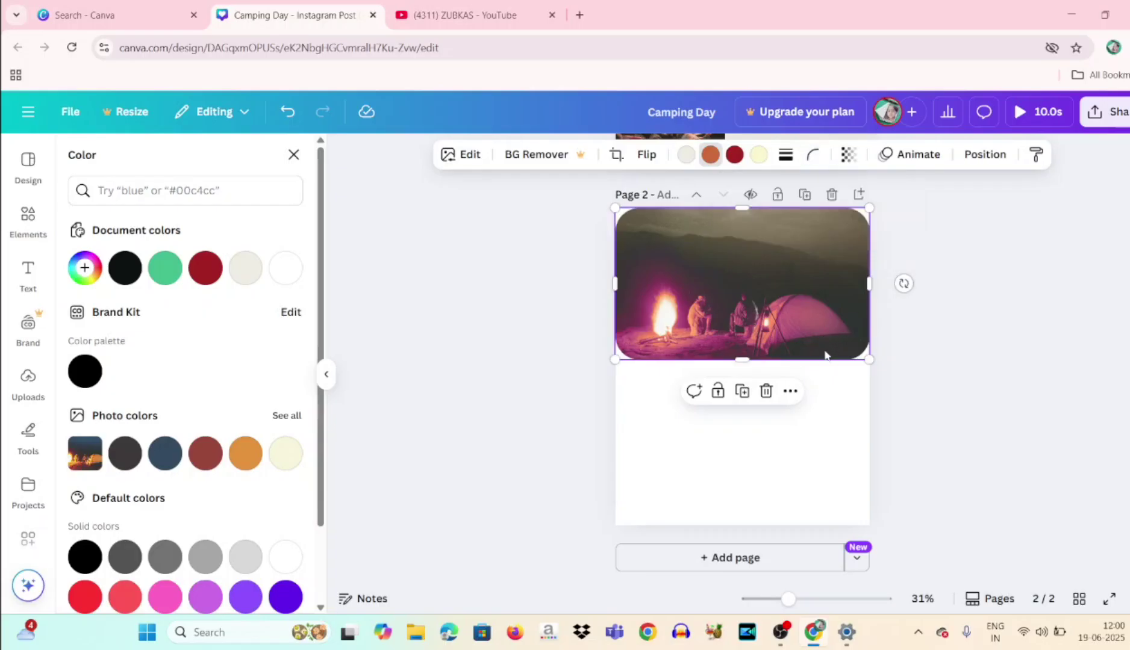
{"action": "mouse_move", "coordinate": [825, 355]}
{"action": "left_mouse_down"}
{"action": "mouse_move", "coordinate": [825, 383]}
{"action": "mouse_move", "coordinate": [824, 359]}
{"action": "left_mouse_up"}
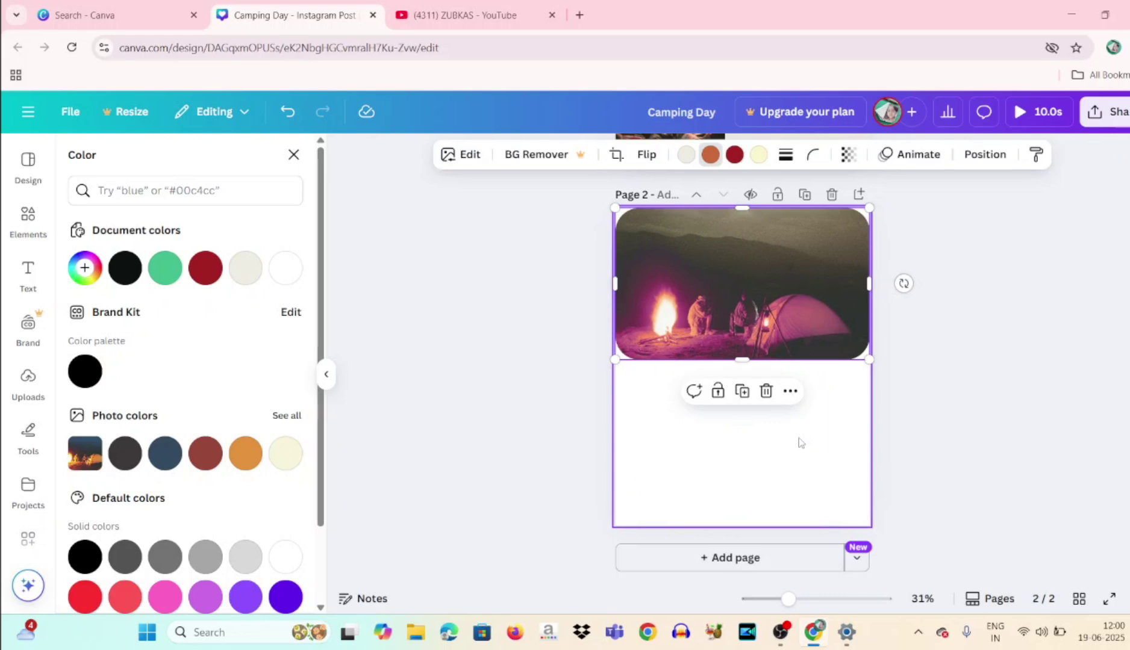
{"action": "left_click", "coordinate": [801, 443]}
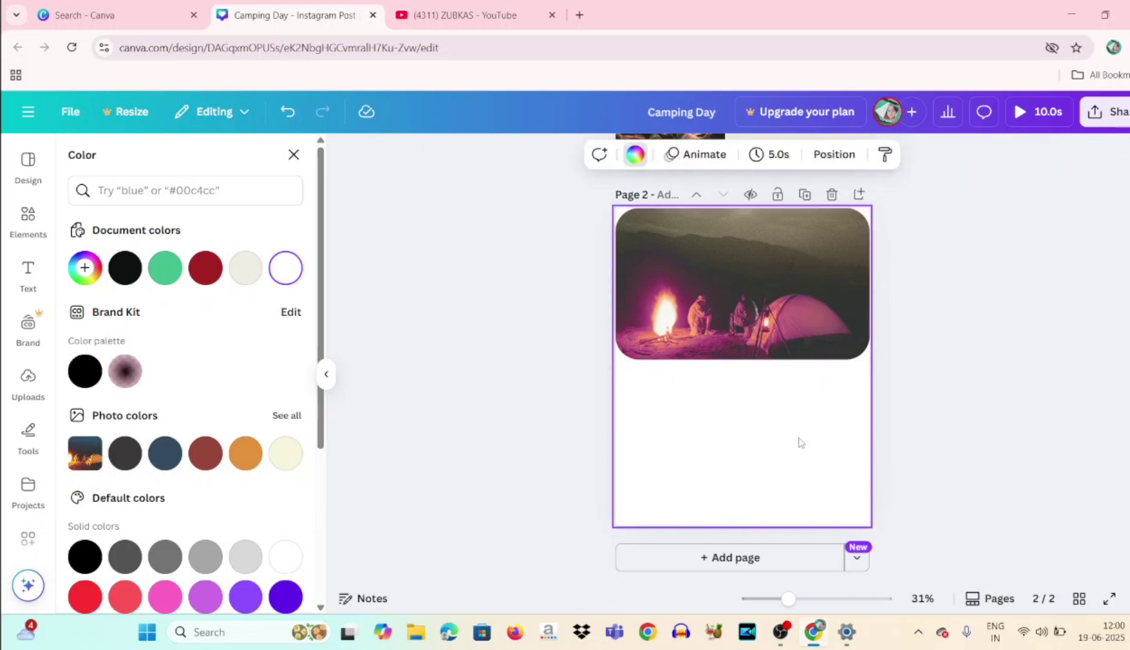
Step: Add a heading centered just below the campfire photo on page 2 and replace its text with "New Day Starts"
{"action": "left_click", "coordinate": [29, 271]}
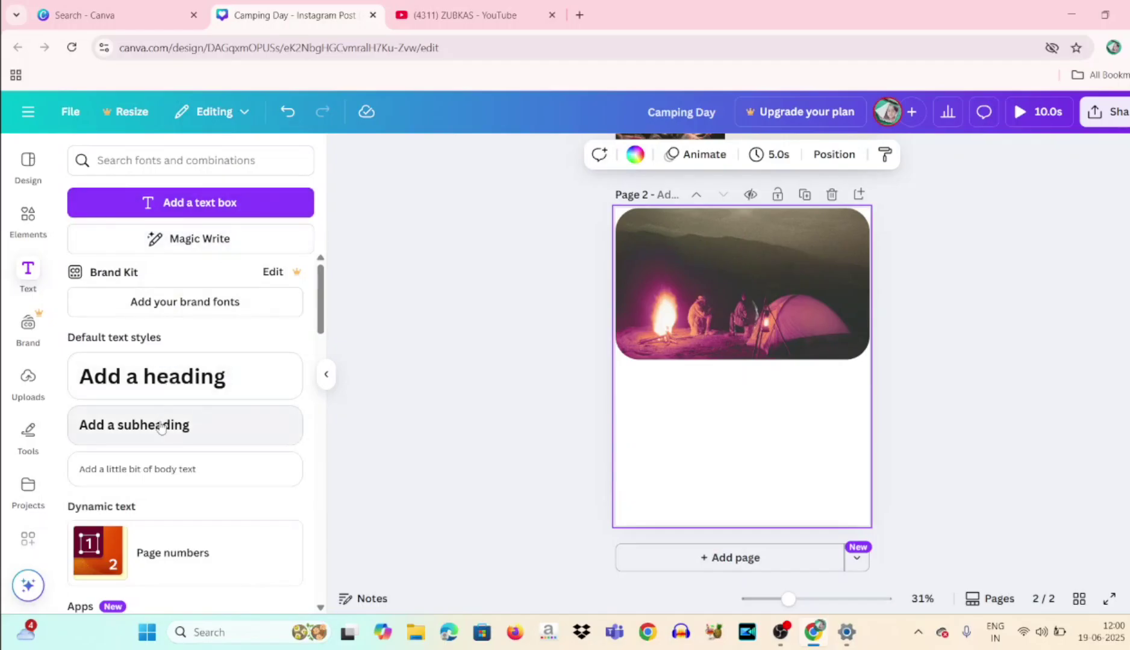
{"action": "left_click", "coordinate": [232, 378]}
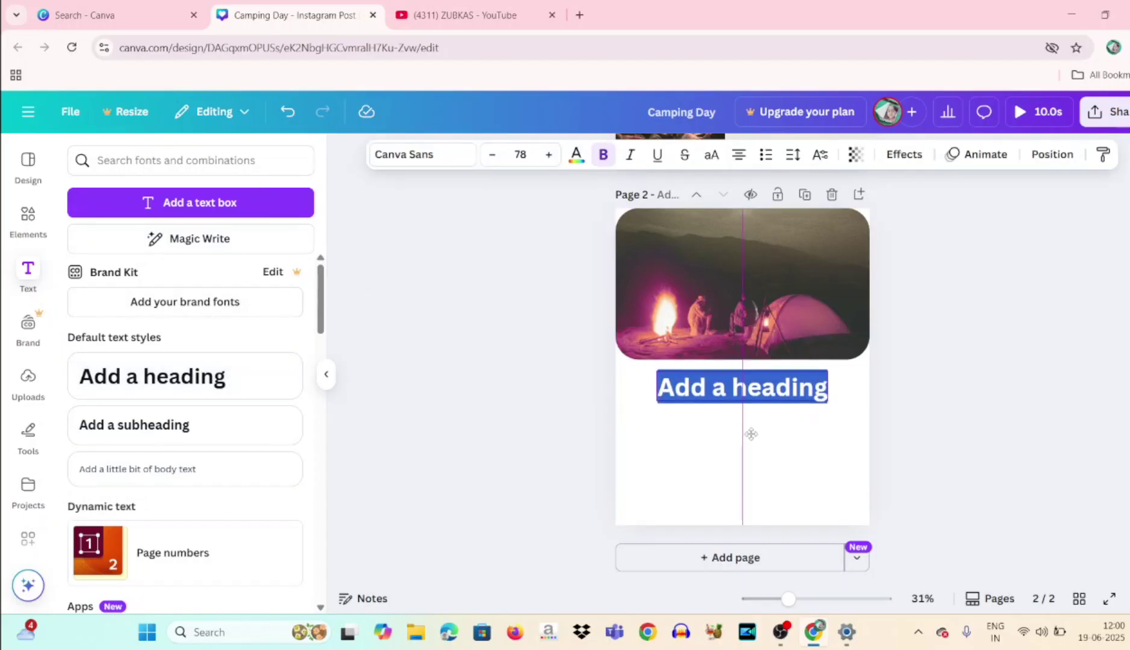
{"action": "left_click_drag", "start_coordinate": [755, 416], "coordinate": [753, 436]}
{"action": "triple_click", "coordinate": [740, 392]}
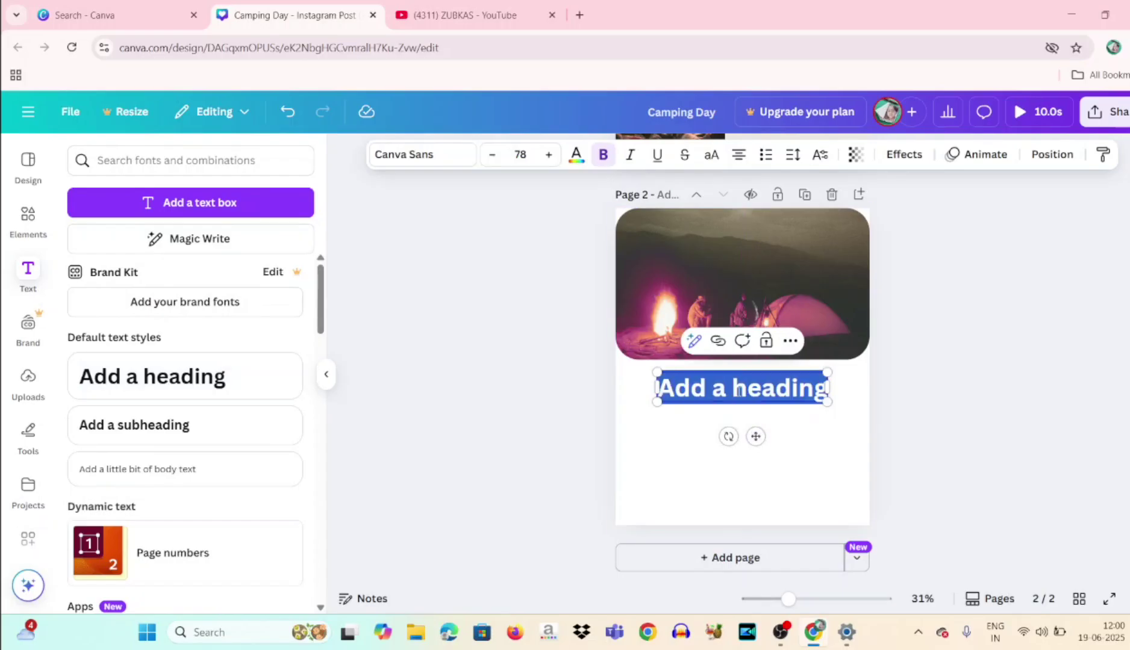
{"action": "key", "text": "BackSpace"}
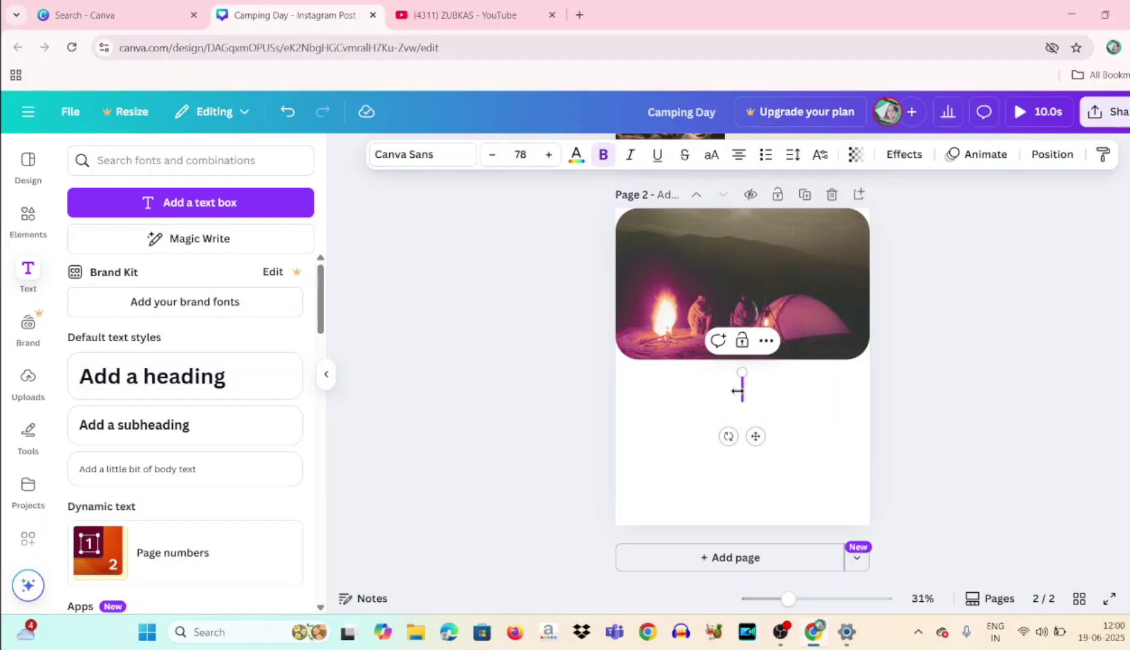
{"action": "type", "text": "New"}
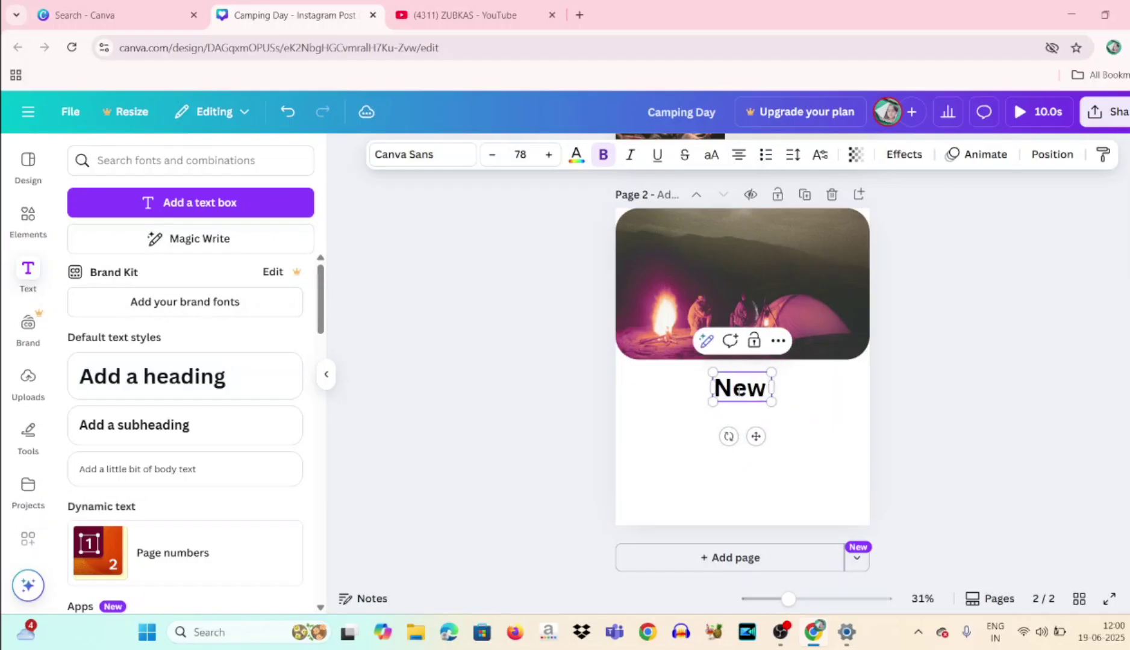
{"action": "type", "text": " Day"}
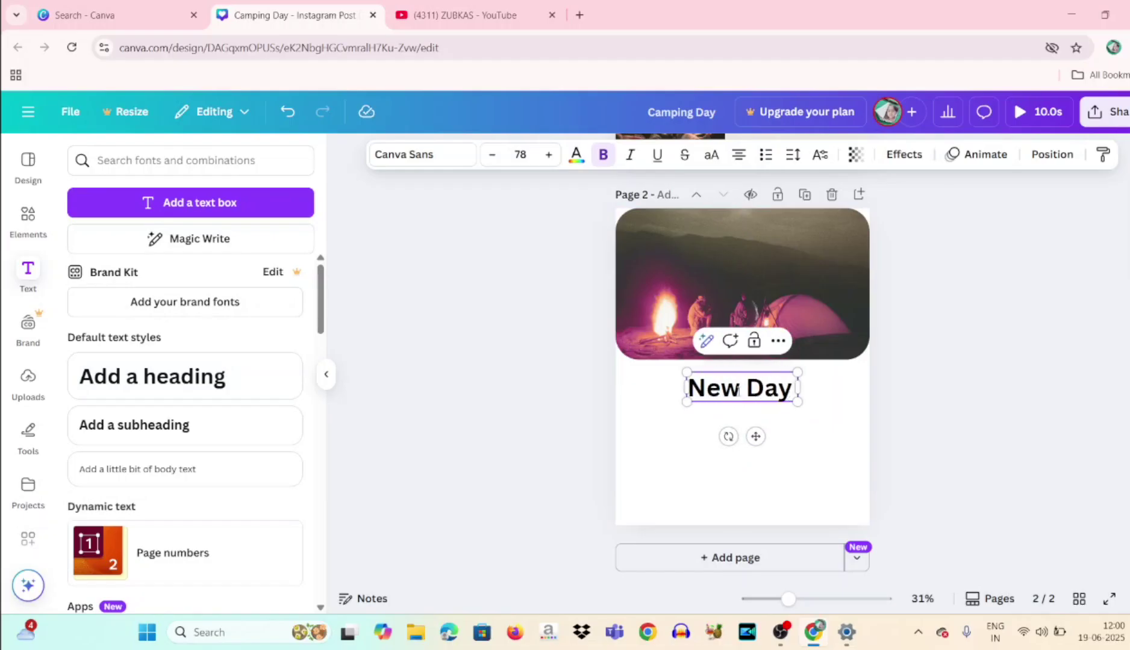
{"action": "type", "text": " Starts"}
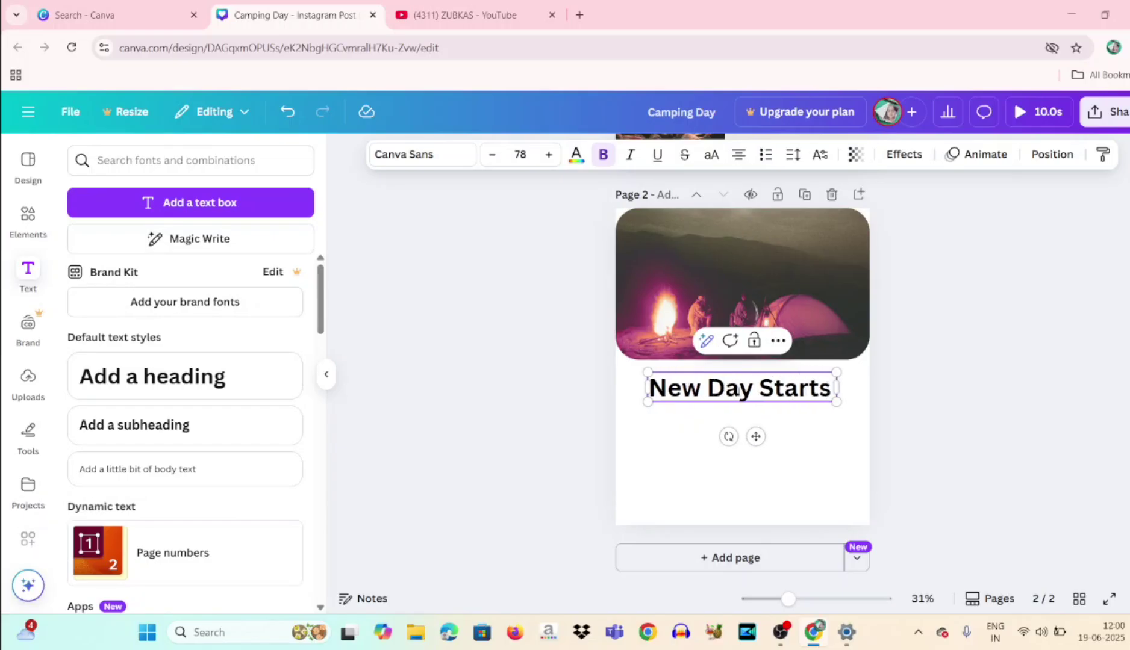
{"action": "left_click", "coordinate": [908, 386]}
Step: Recolor the "New Day Starts" heading on page 2 dark red and switch it to uppercase
{"action": "left_click", "coordinate": [788, 402]}
{"action": "mouse_move", "coordinate": [787, 404]}
{"action": "left_mouse_down"}
{"action": "mouse_move", "coordinate": [788, 422]}
{"action": "mouse_move", "coordinate": [776, 401]}
{"action": "left_mouse_up"}
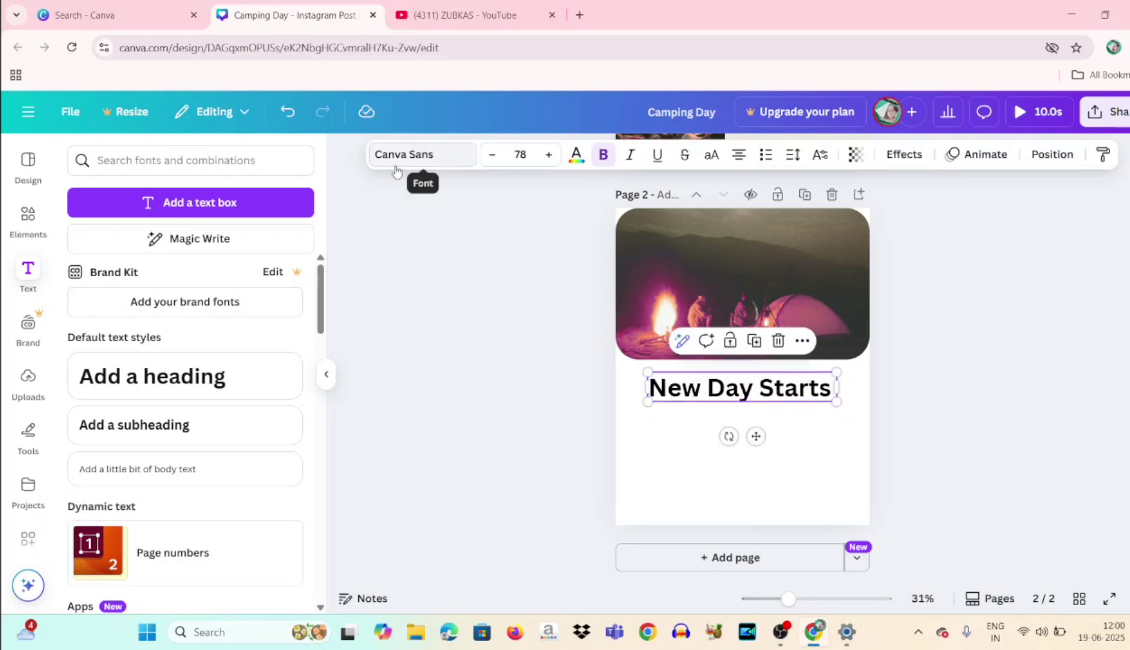
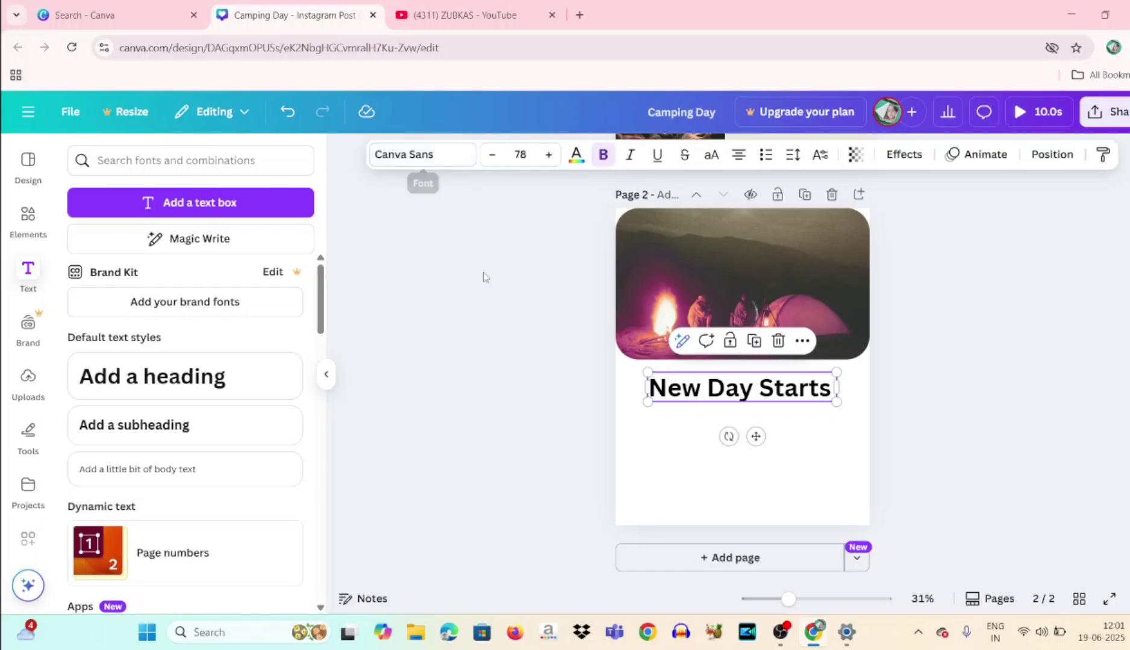
{"action": "left_click", "coordinate": [576, 158]}
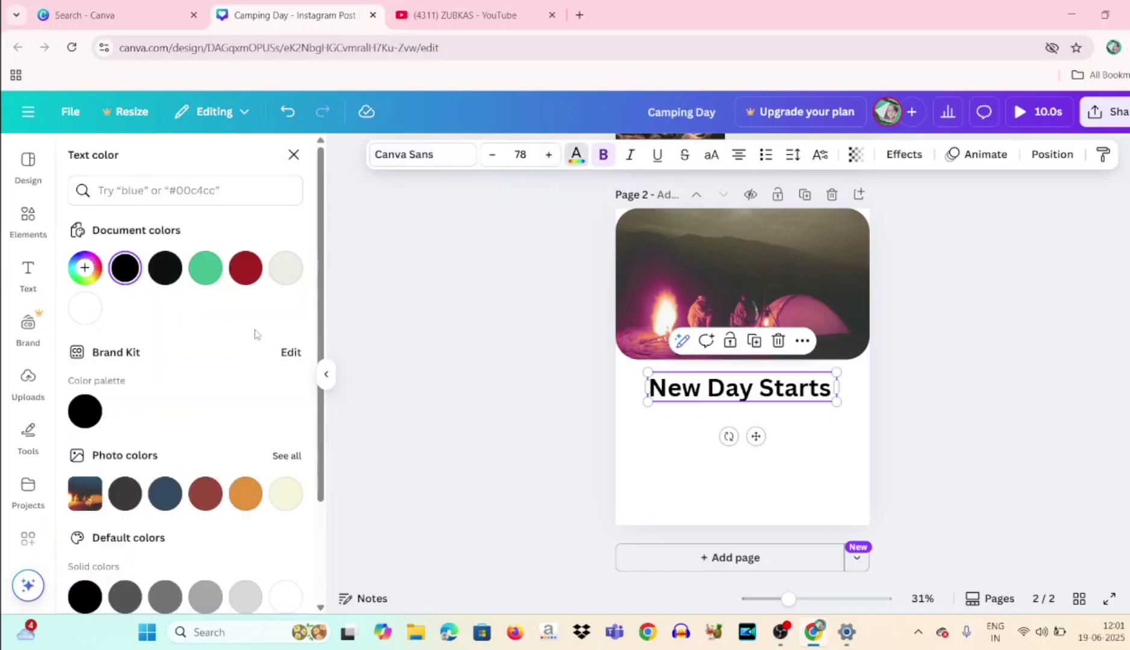
{"action": "left_click", "coordinate": [245, 268]}
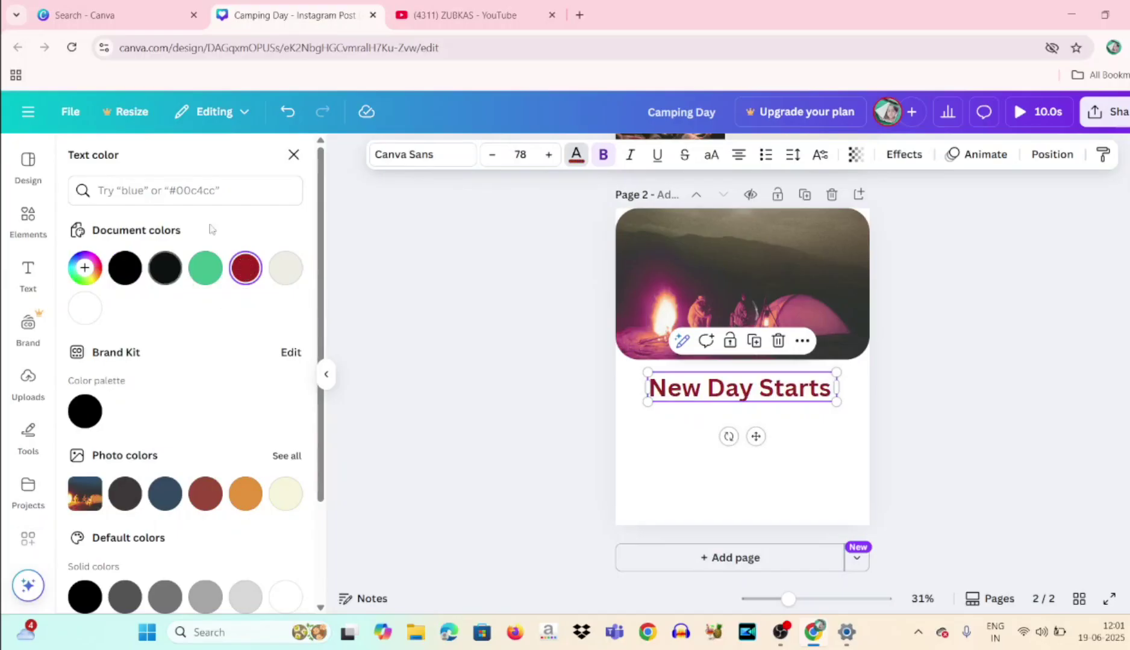
{"action": "left_click", "coordinate": [711, 154]}
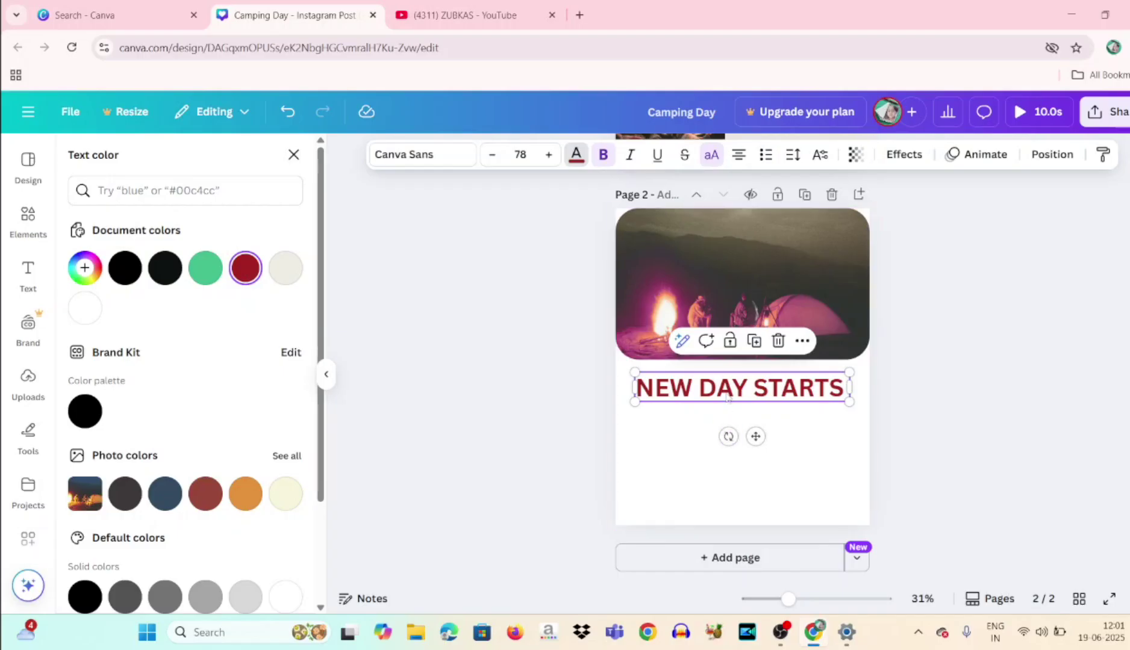
Step: Reposition the heading slightly lower, leaving a small gap beneath the campfire photo
{"action": "left_click_drag", "start_coordinate": [725, 397], "coordinate": [727, 408]}
{"action": "left_click", "coordinate": [760, 428]}
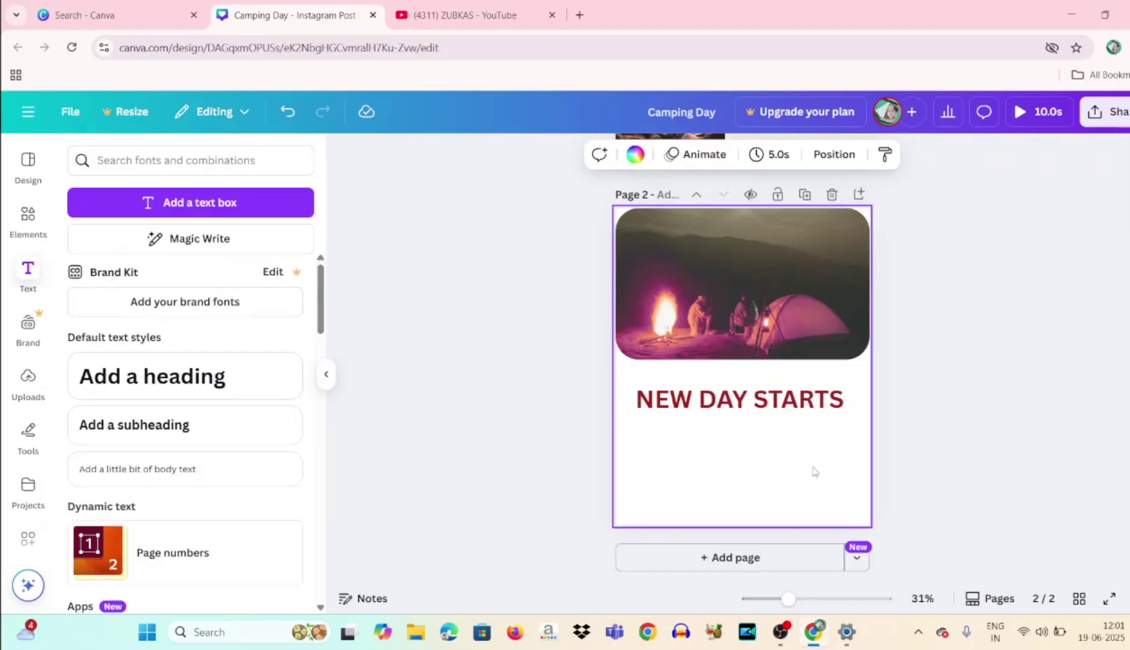
{"action": "left_click", "coordinate": [751, 388]}
{"action": "left_click_drag", "start_coordinate": [736, 409], "coordinate": [736, 404]}
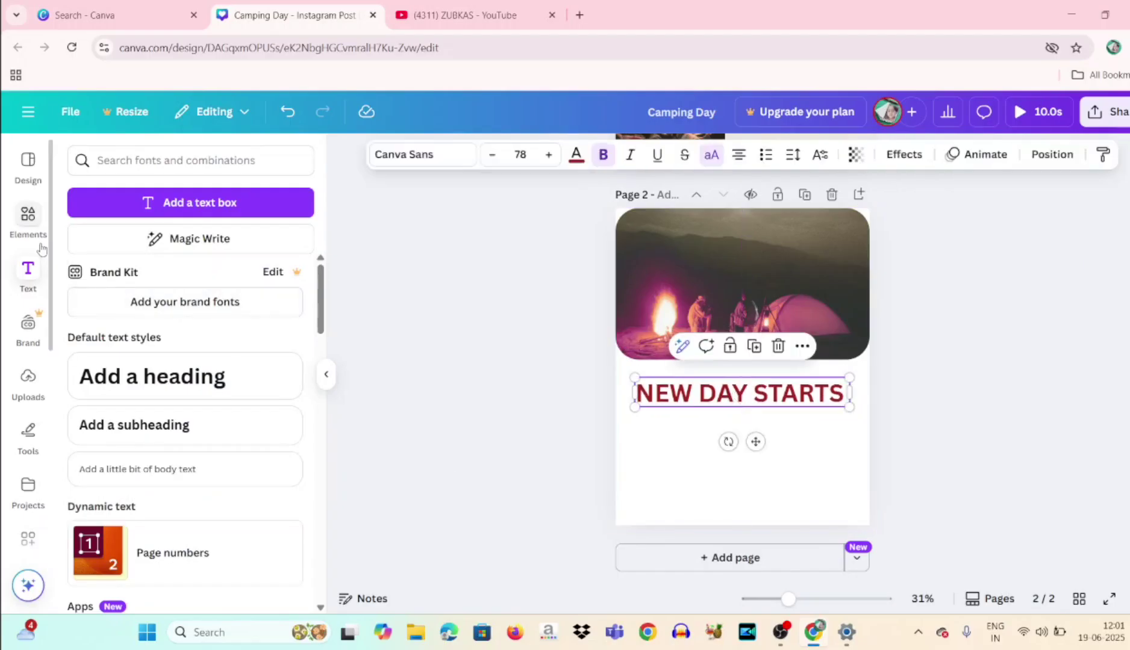
Step: Look through the "camping" element results by category: all, graphics, photos and videos
{"action": "left_click", "coordinate": [26, 228]}
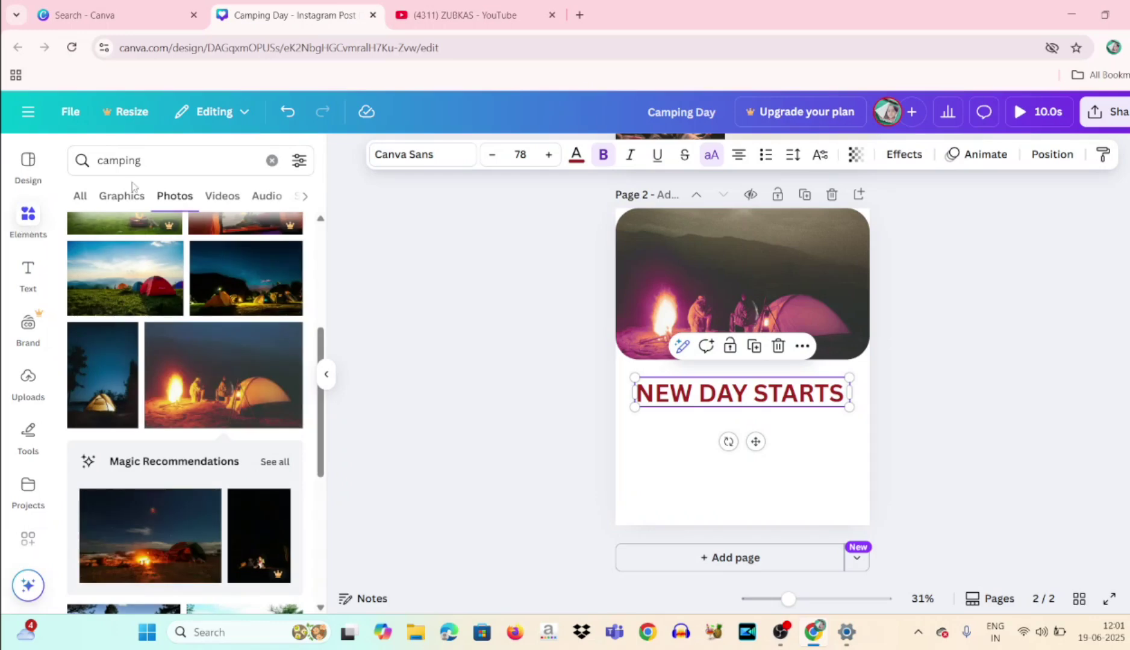
{"action": "left_click", "coordinate": [151, 161]}
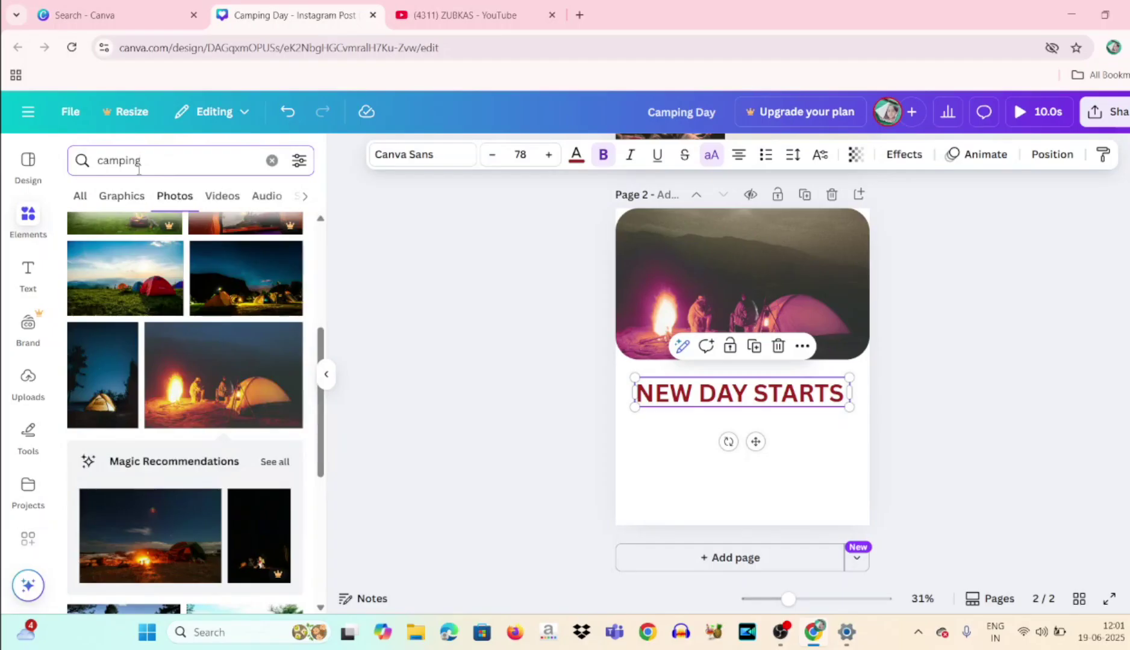
{"action": "left_click", "coordinate": [84, 202]}
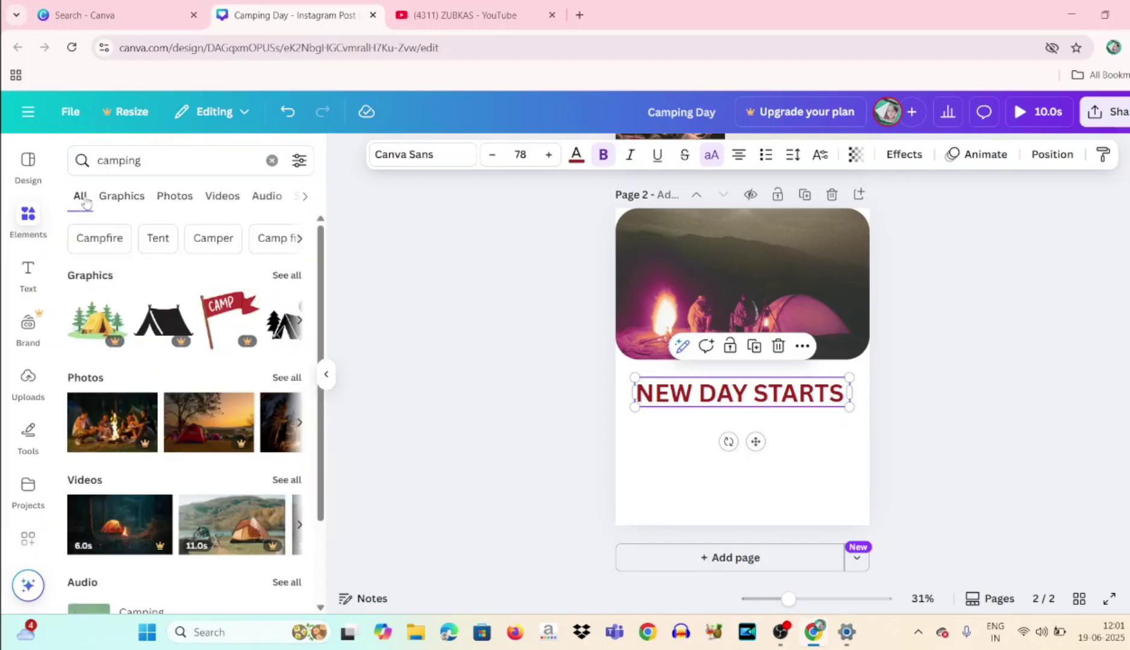
{"action": "left_click", "coordinate": [118, 207]}
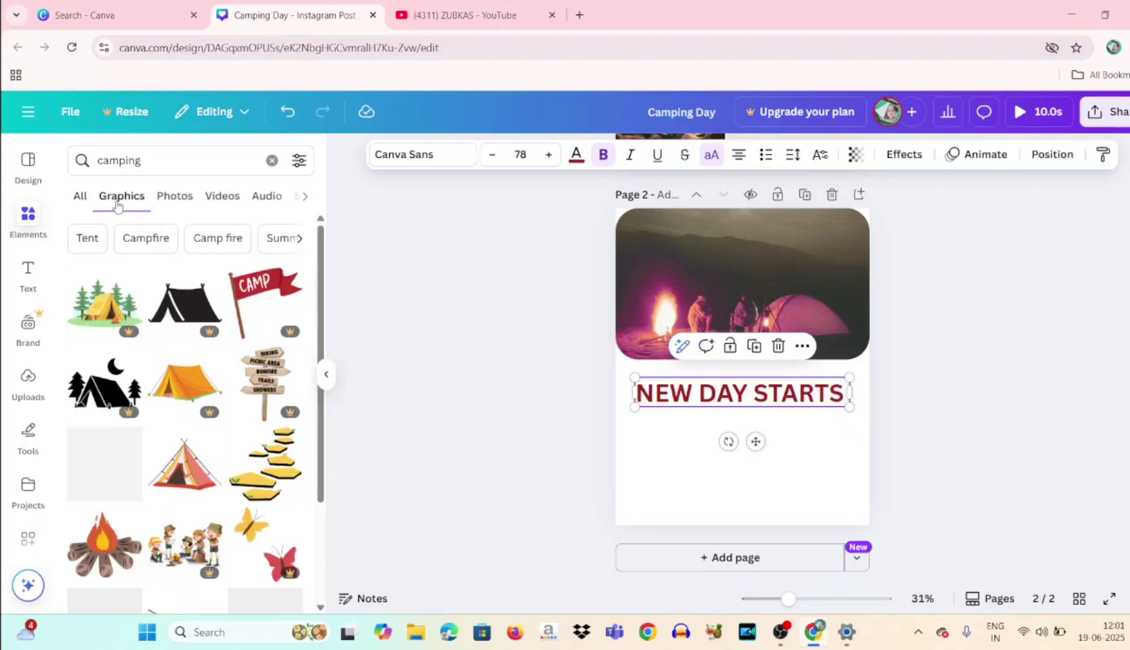
{"action": "left_click", "coordinate": [168, 205]}
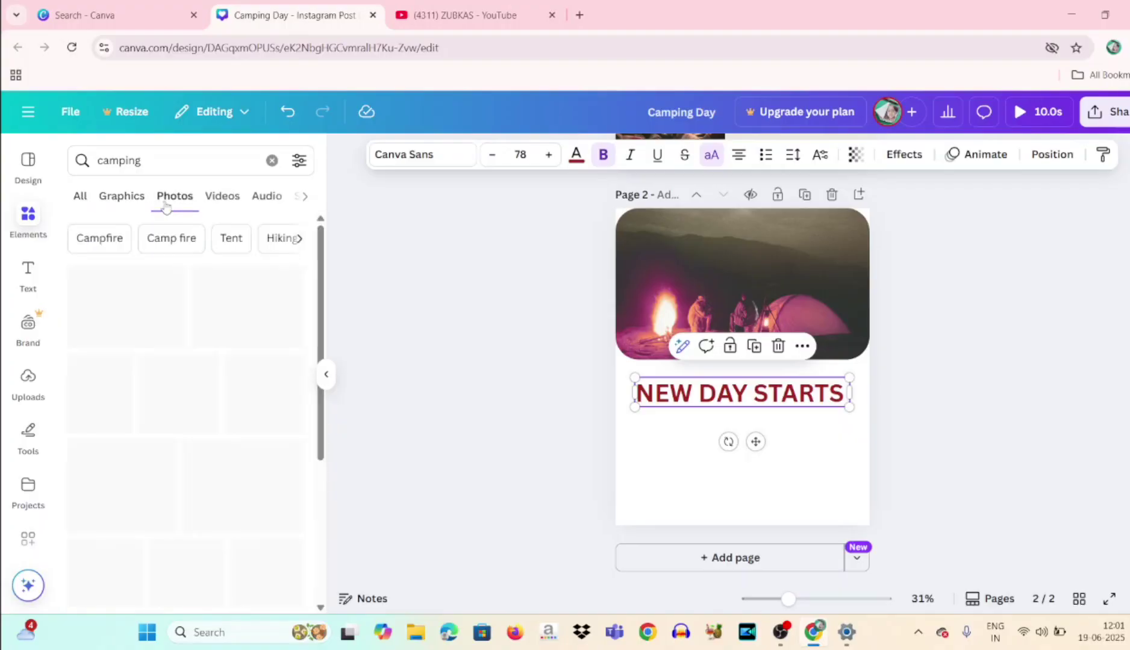
{"action": "left_click", "coordinate": [231, 207]}
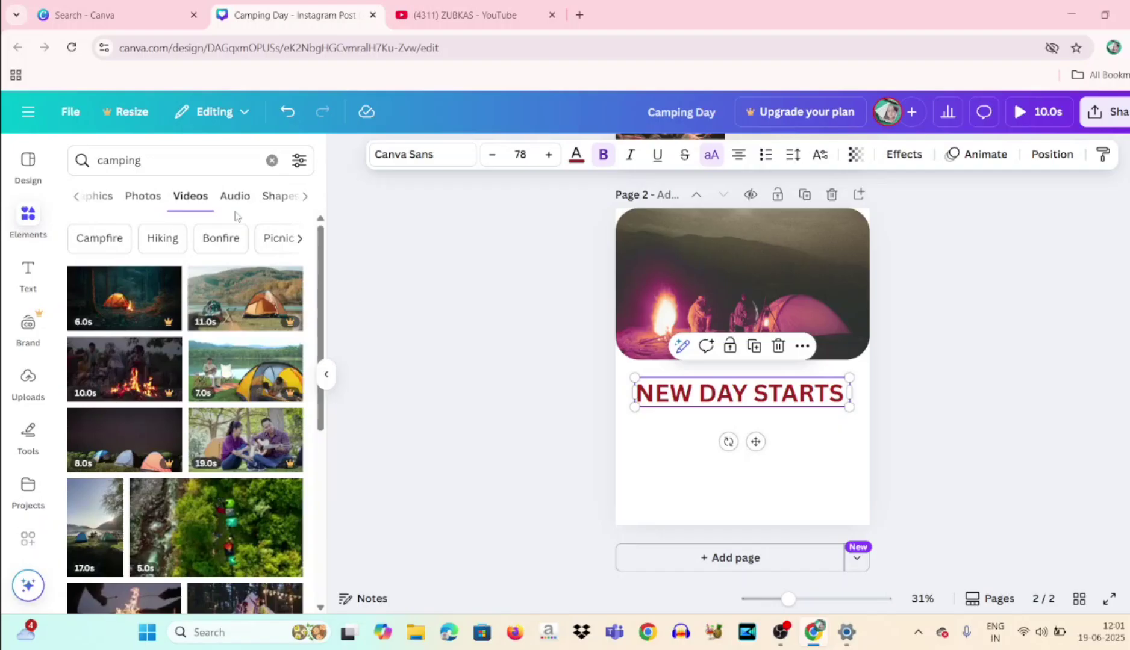
{"action": "left_click", "coordinate": [147, 211]}
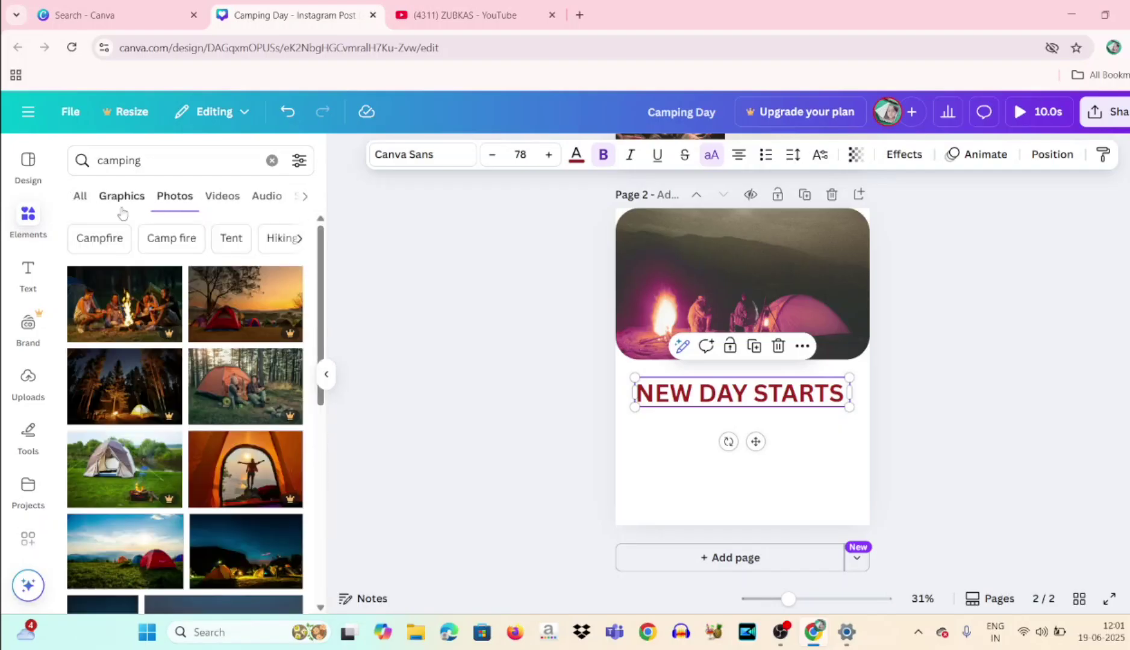
{"action": "left_click", "coordinate": [120, 210]}
Step: Add the 45-second camping video of a man seated under string lights to page 2 and place it below the heading
{"action": "left_click", "coordinate": [217, 211]}
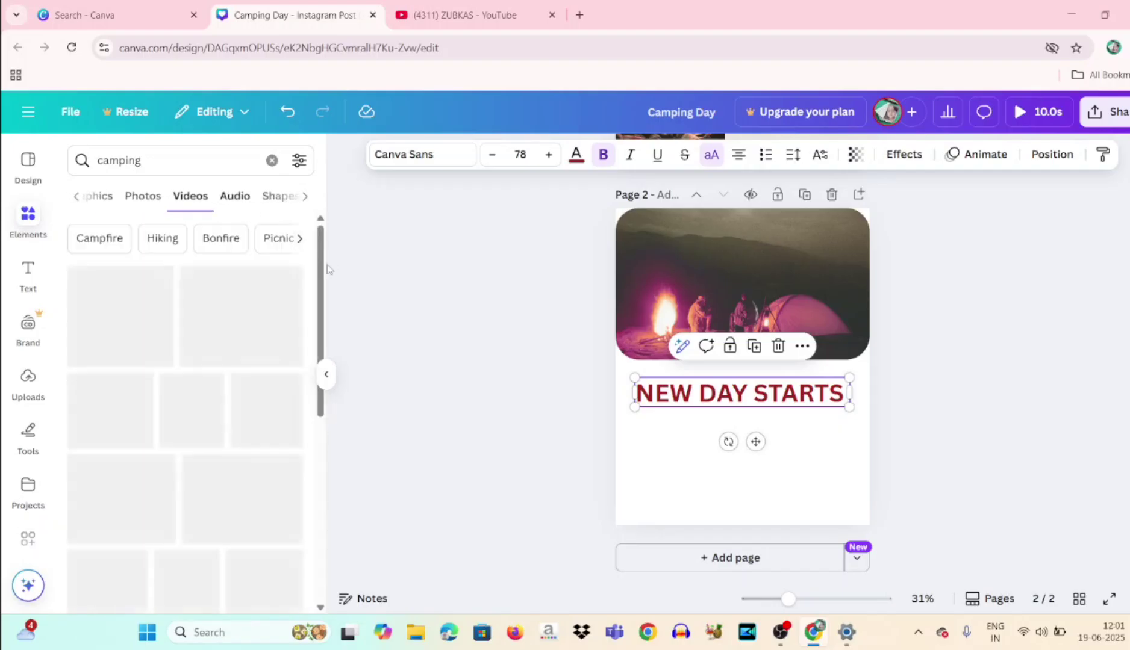
{"action": "scroll", "coordinate": [319, 282], "scroll_direction": "down", "scroll_amount": 10}
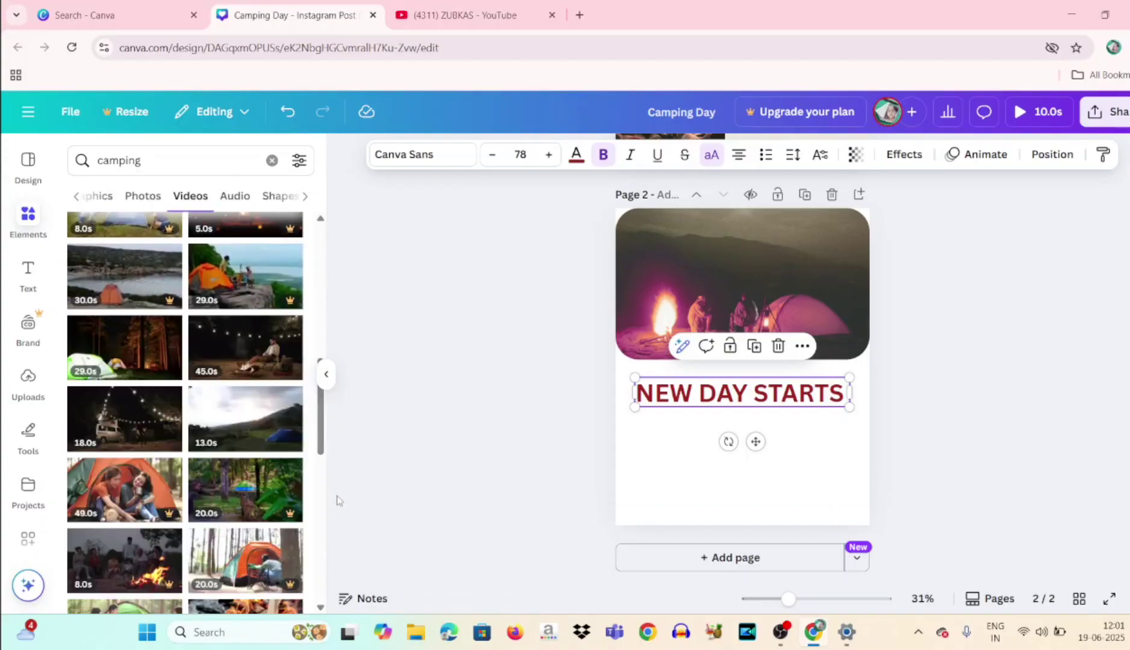
{"action": "left_click", "coordinate": [251, 356]}
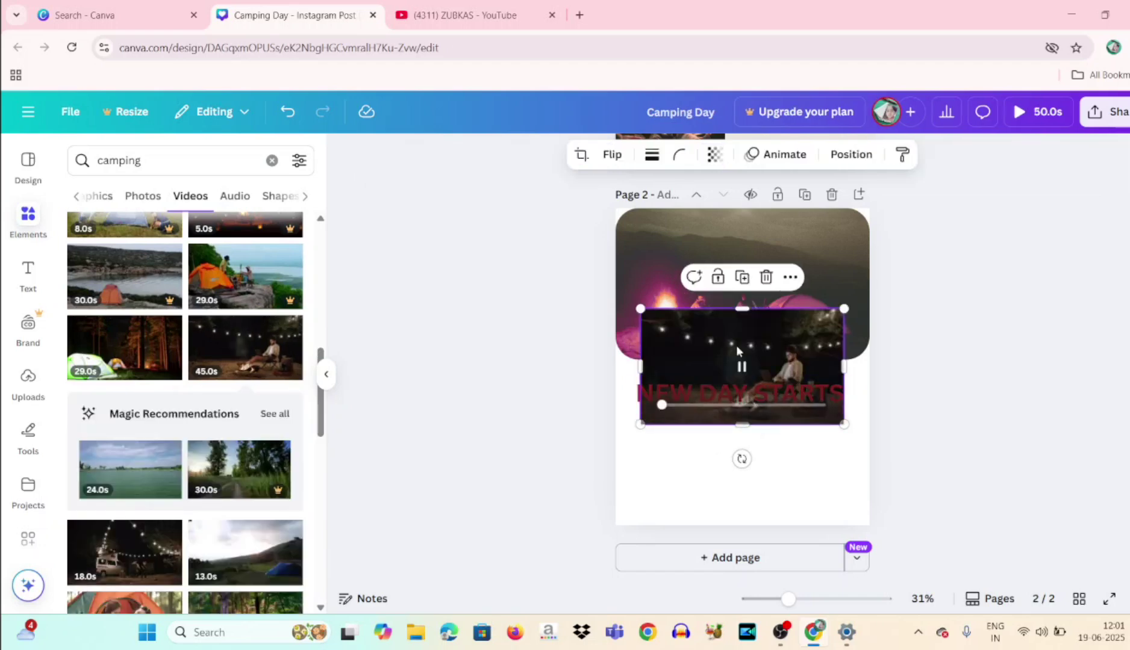
{"action": "left_click_drag", "start_coordinate": [742, 342], "coordinate": [747, 444]}
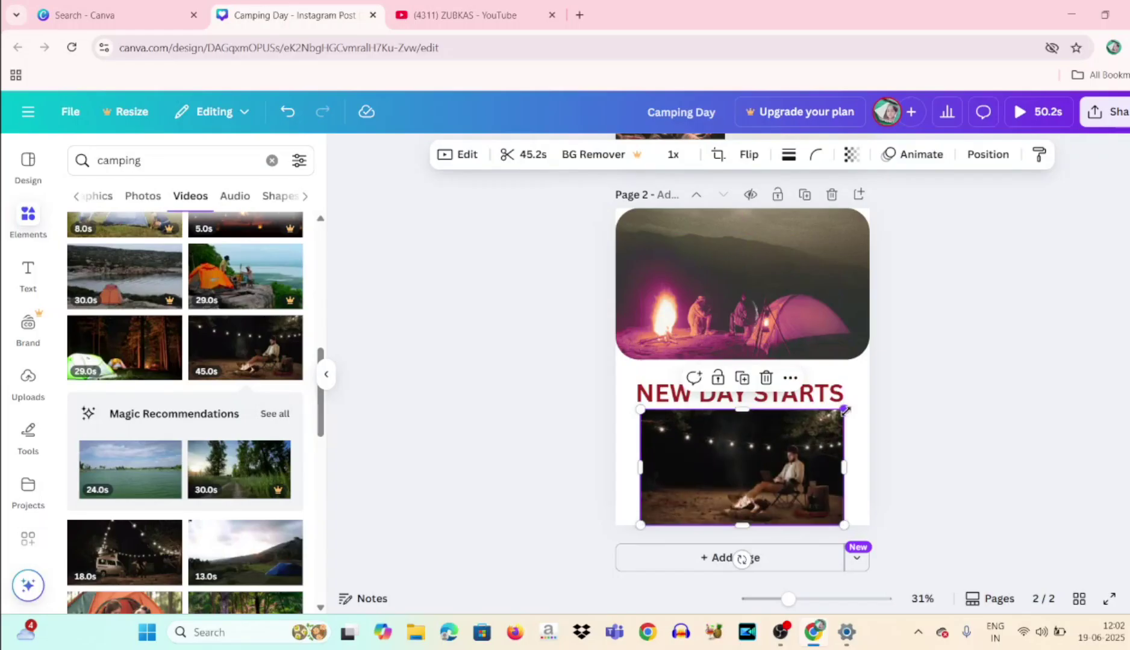
Step: Enlarge the camping video to the full page width along the bottom edge of page 2 and nudge the heading up
{"action": "left_click_drag", "start_coordinate": [849, 411], "coordinate": [853, 408]}
{"action": "left_click", "coordinate": [678, 384]}
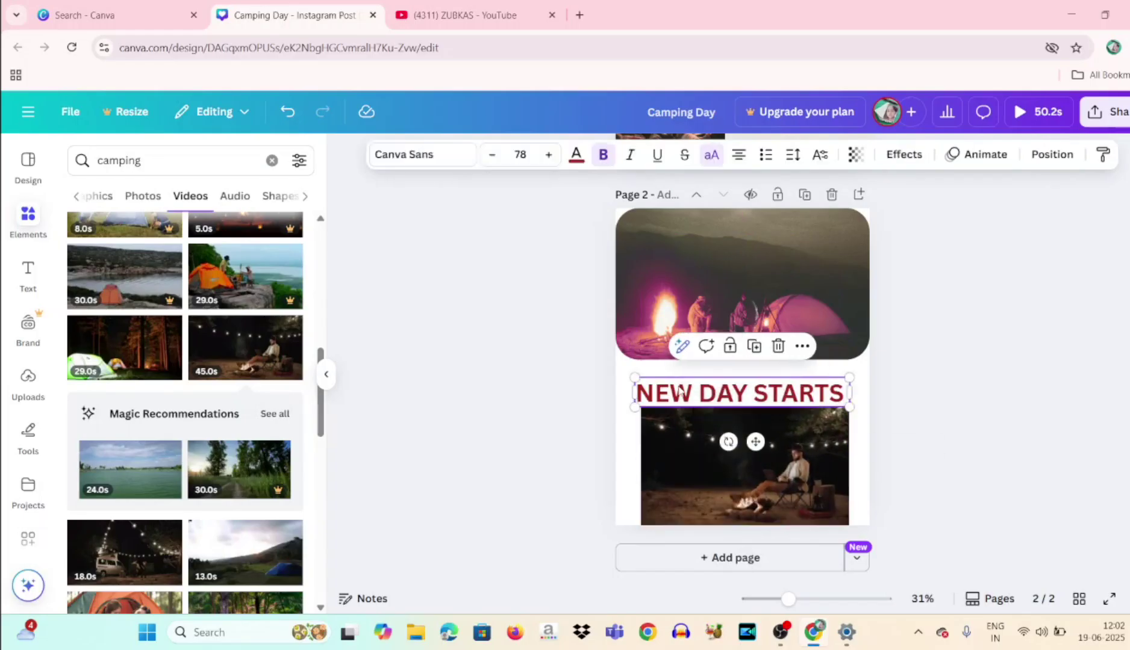
{"action": "left_click_drag", "start_coordinate": [678, 384], "coordinate": [678, 374]}
{"action": "left_click", "coordinate": [656, 434]}
{"action": "left_click_drag", "start_coordinate": [640, 408], "coordinate": [620, 396]}
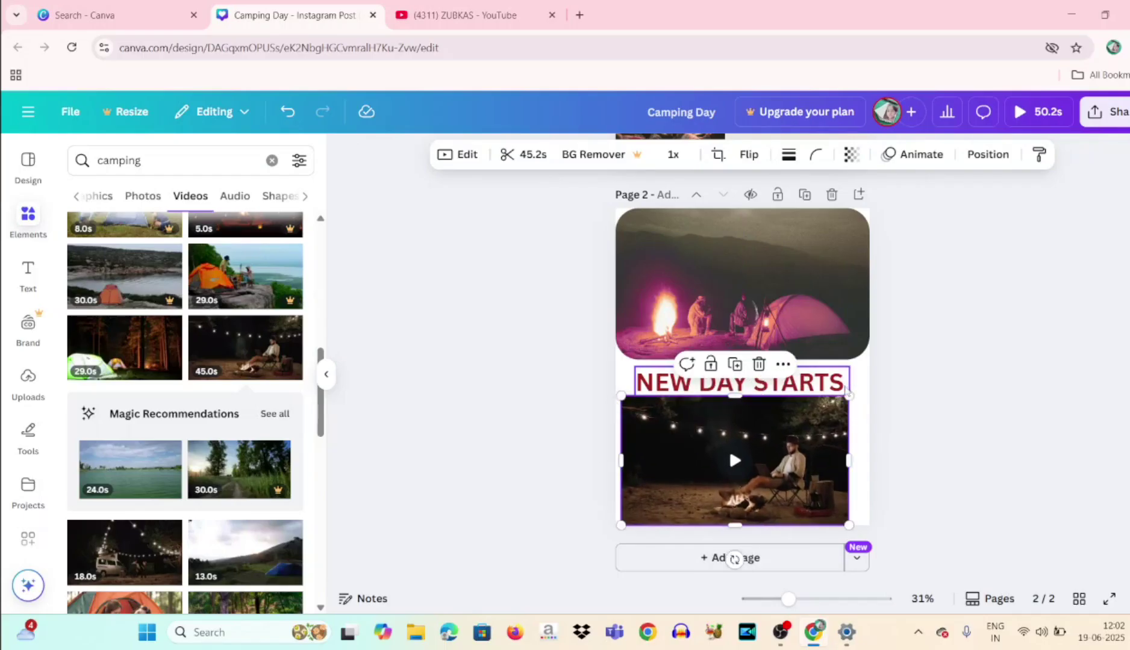
{"action": "left_click_drag", "start_coordinate": [848, 396], "coordinate": [870, 384]}
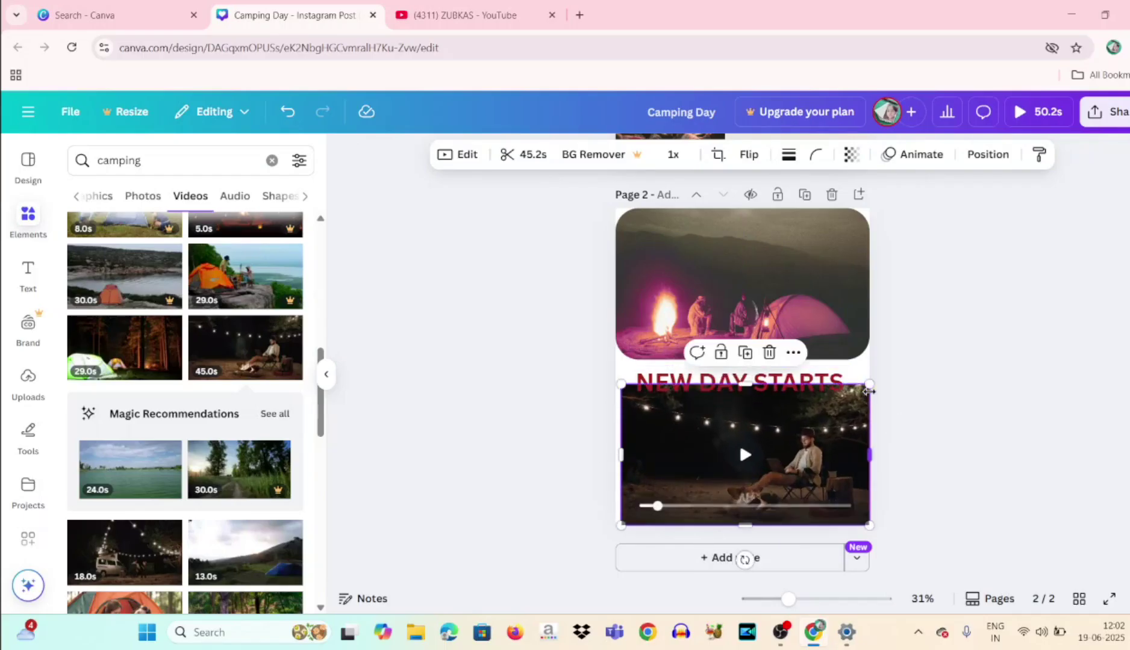
{"action": "left_click_drag", "start_coordinate": [620, 386], "coordinate": [615, 382]}
Step: Play the camping video on page 2 as a preview and pause it
{"action": "left_click", "coordinate": [743, 456]}
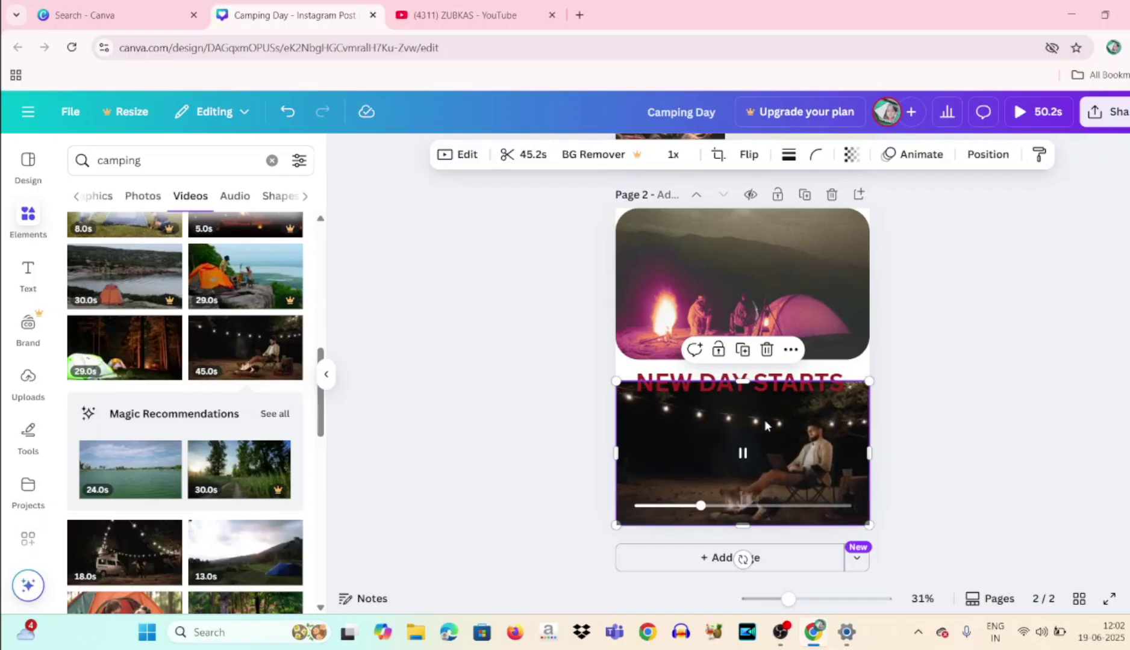
{"action": "left_click_drag", "start_coordinate": [320, 423], "coordinate": [320, 547]}
{"action": "key", "text": "space"}
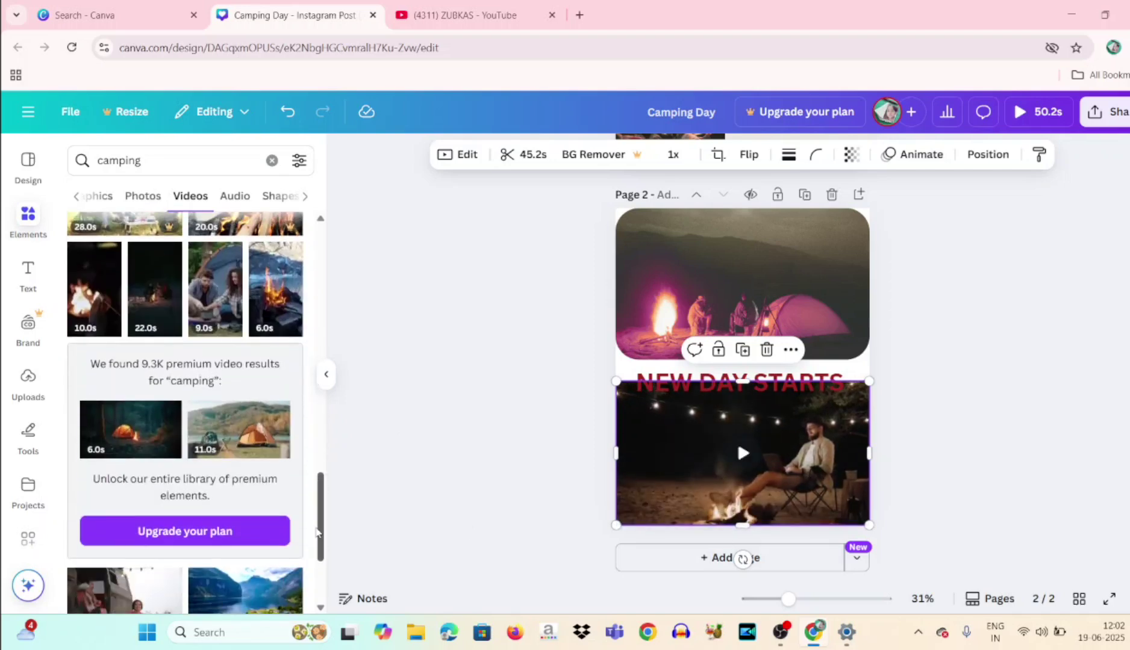
Step: Examine the remaining camping video results, and the photo and graphic results for the same search
{"action": "scroll", "coordinate": [313, 577], "scroll_direction": "down", "scroll_amount": 3}
{"action": "scroll", "coordinate": [313, 577], "scroll_direction": "down", "scroll_amount": 1}
{"action": "left_click_drag", "start_coordinate": [320, 445], "coordinate": [320, 226]}
{"action": "left_click", "coordinate": [144, 204]}
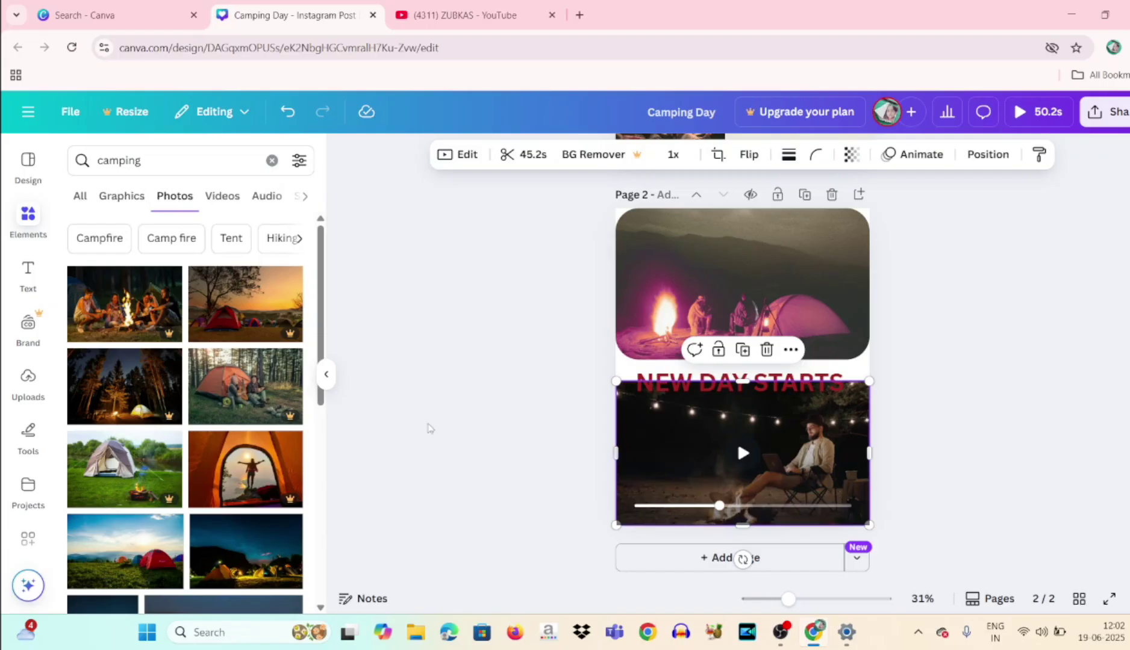
{"action": "left_click", "coordinate": [697, 315]}
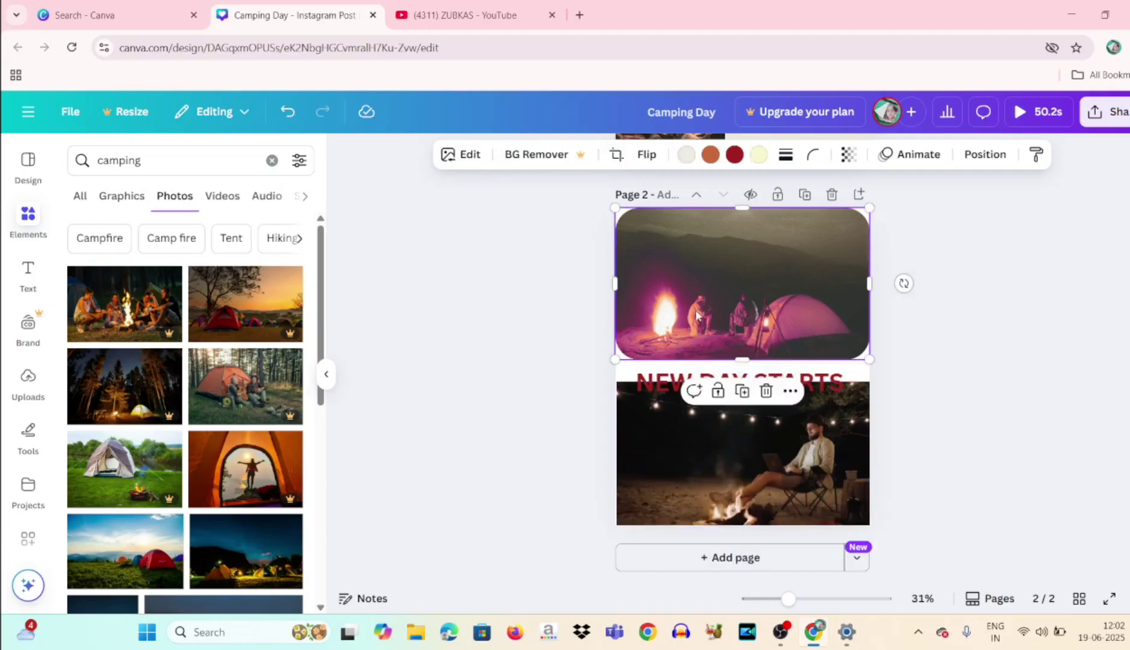
{"action": "left_click", "coordinate": [121, 196]}
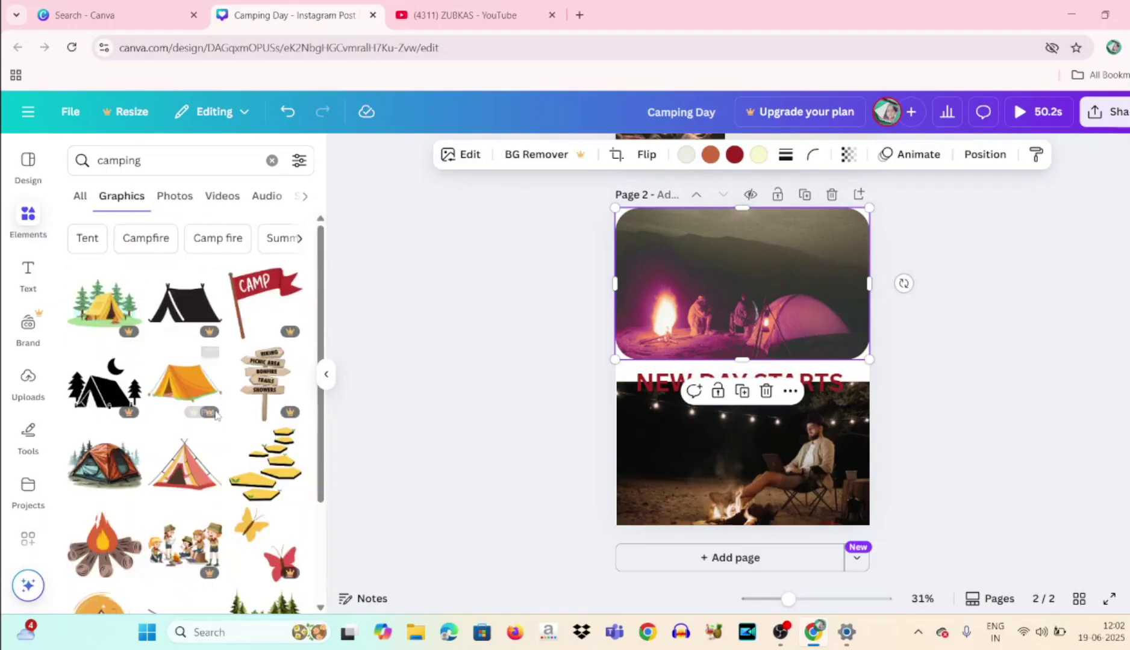
{"action": "scroll", "coordinate": [324, 503], "scroll_direction": "down", "scroll_amount": 5}
{"action": "scroll", "coordinate": [324, 503], "scroll_direction": "down", "scroll_amount": 5}
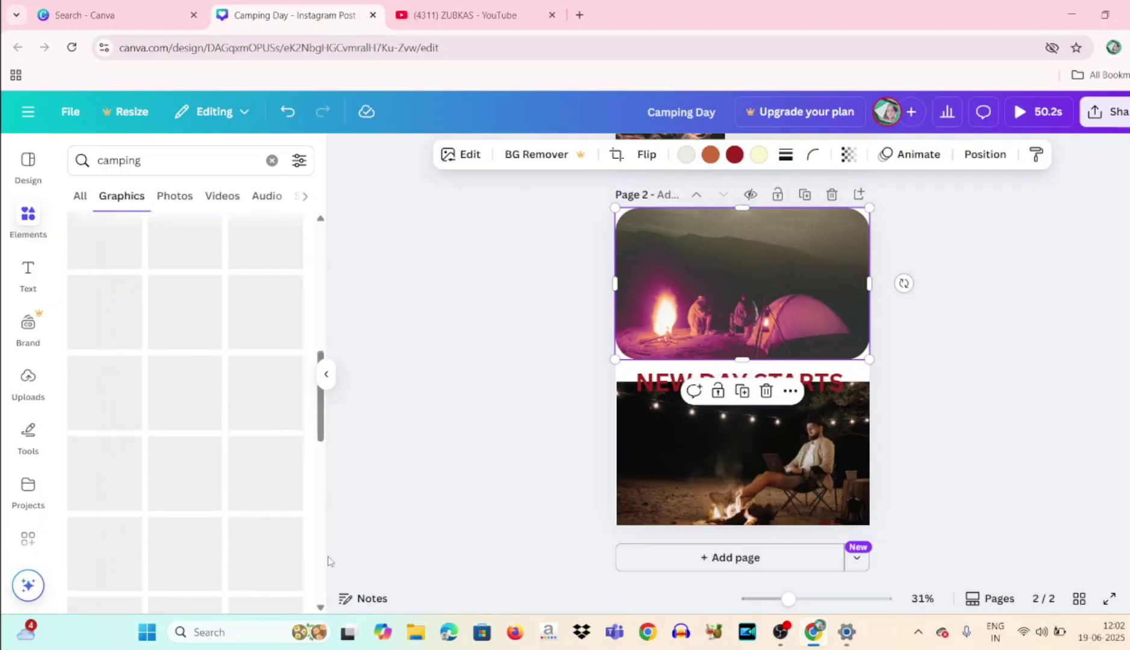
{"action": "scroll", "coordinate": [322, 545], "scroll_direction": "up", "scroll_amount": 10}
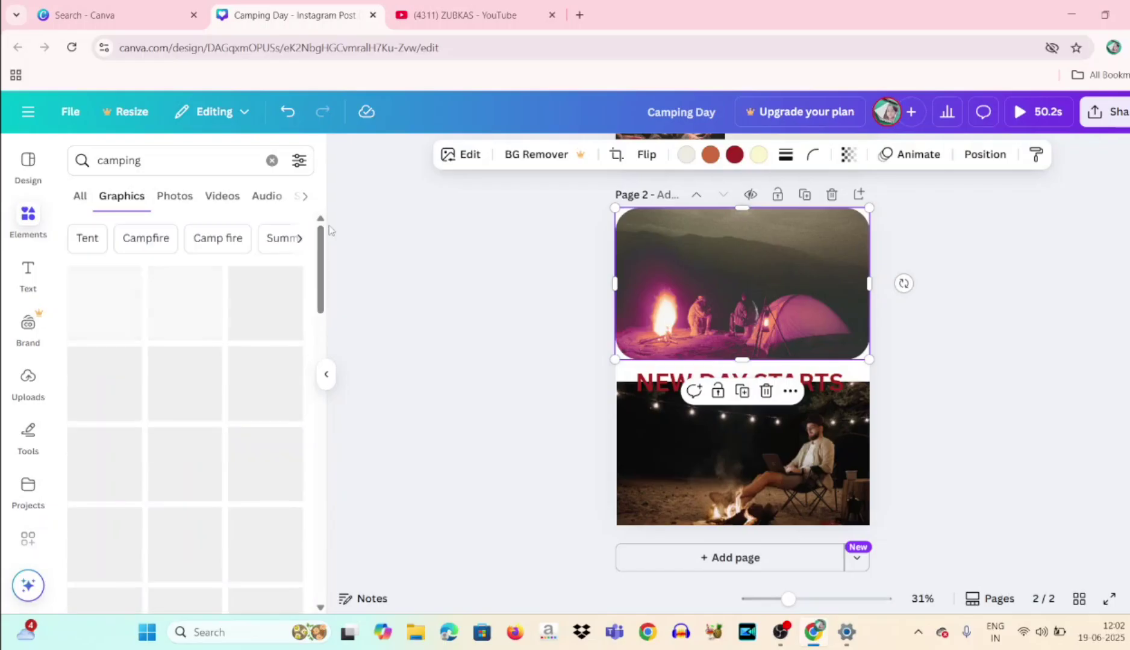
Step: View the color, orientation and animation filters available for the camping graphics
{"action": "left_click", "coordinate": [297, 165]}
{"action": "left_click", "coordinate": [298, 162]}
{"action": "left_click", "coordinate": [298, 163]}
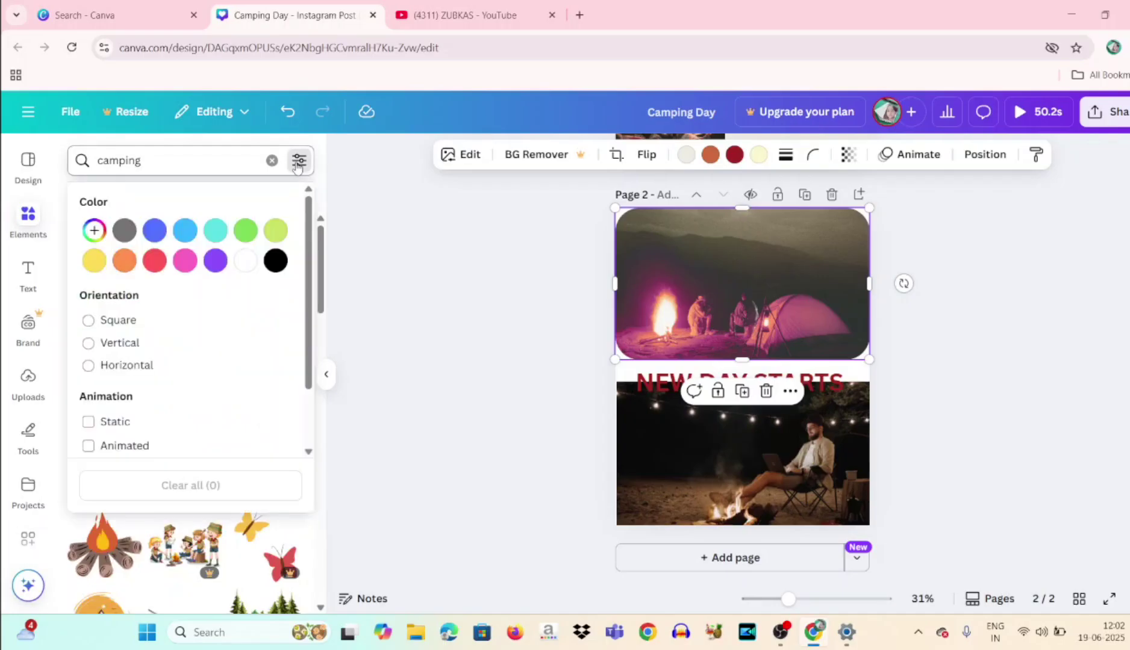
{"action": "left_click", "coordinate": [346, 292]}
Step: Filter the camping photo results by gray #737373 and review the orientation, animation and cut-out filters
{"action": "left_click", "coordinate": [179, 204]}
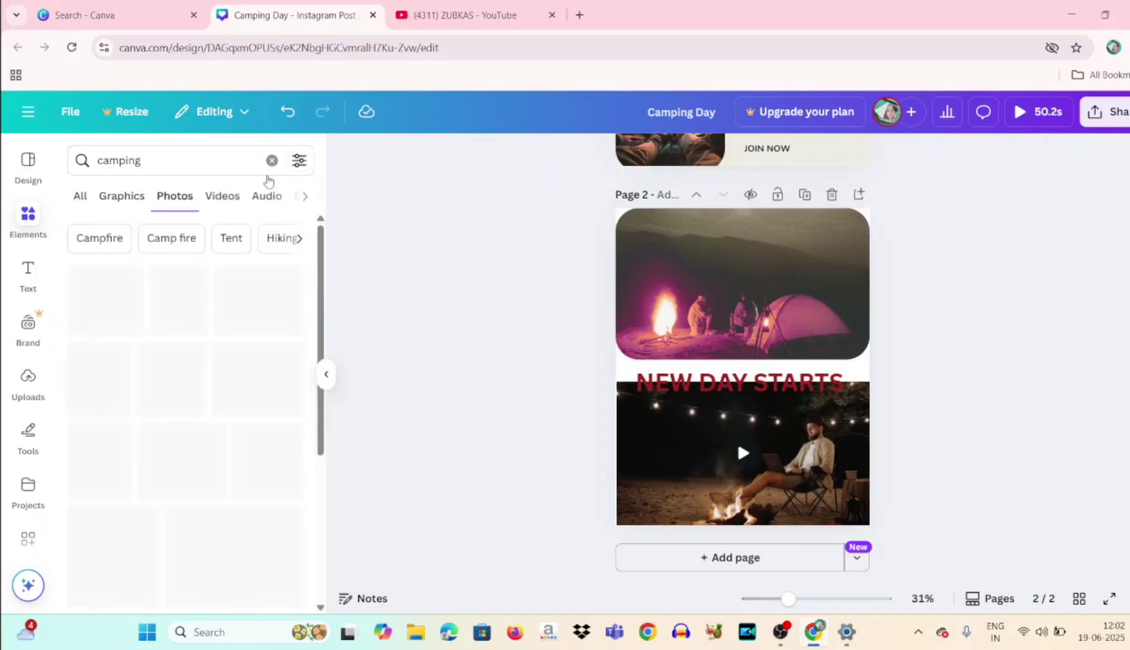
{"action": "left_click", "coordinate": [299, 161]}
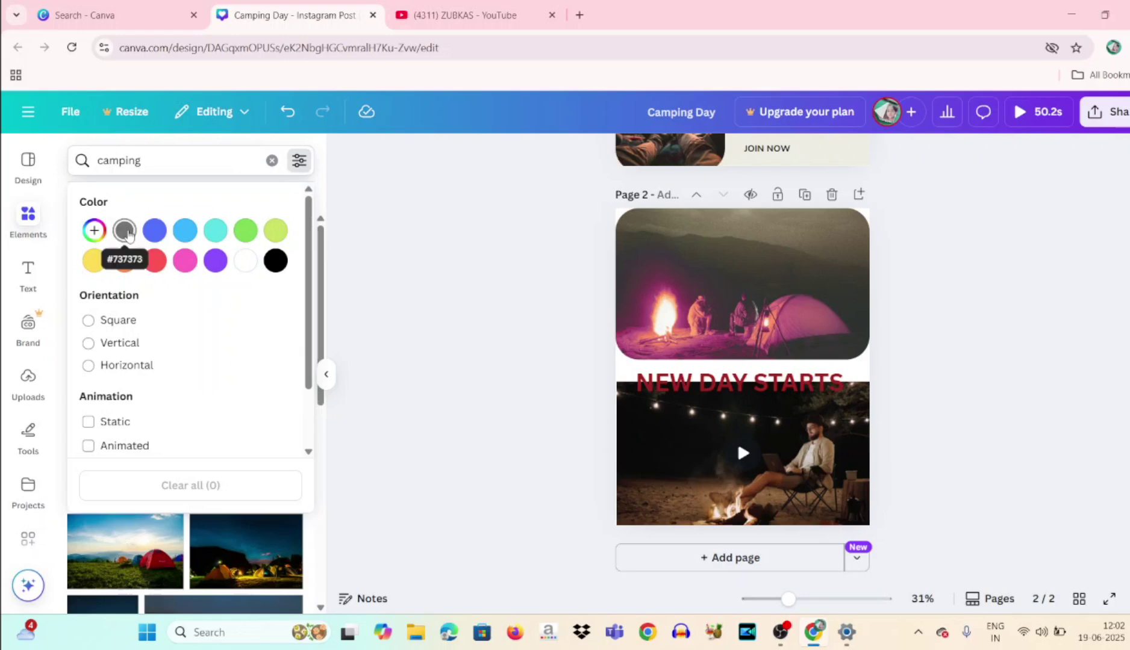
{"action": "left_click", "coordinate": [126, 232]}
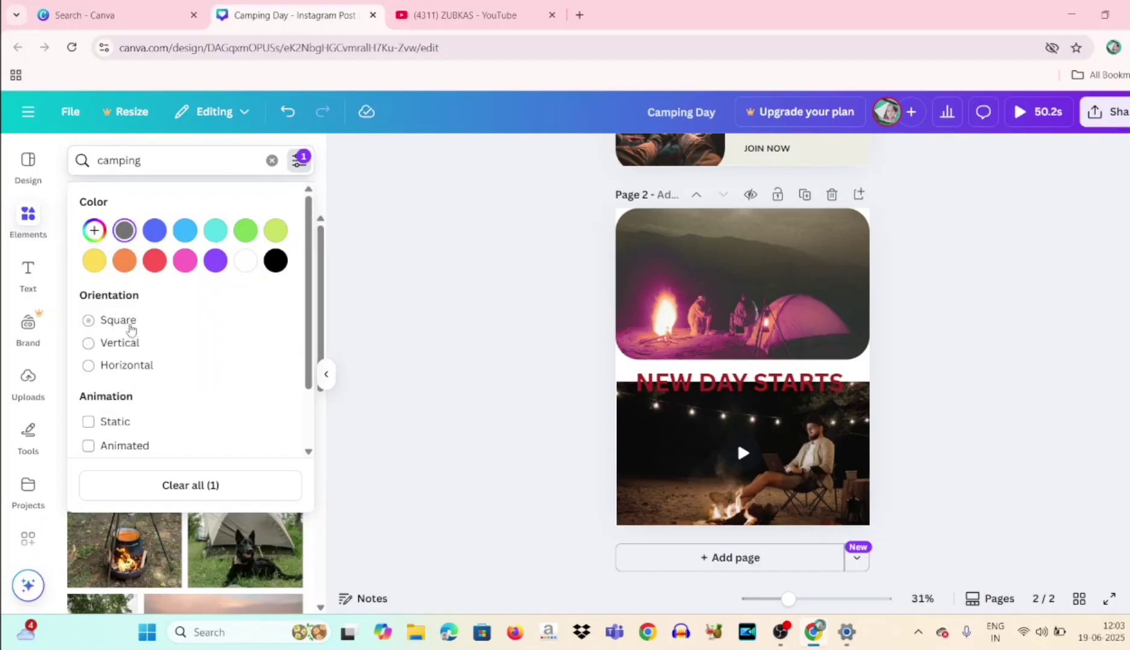
{"action": "scroll", "coordinate": [301, 403], "scroll_direction": "down", "scroll_amount": 2}
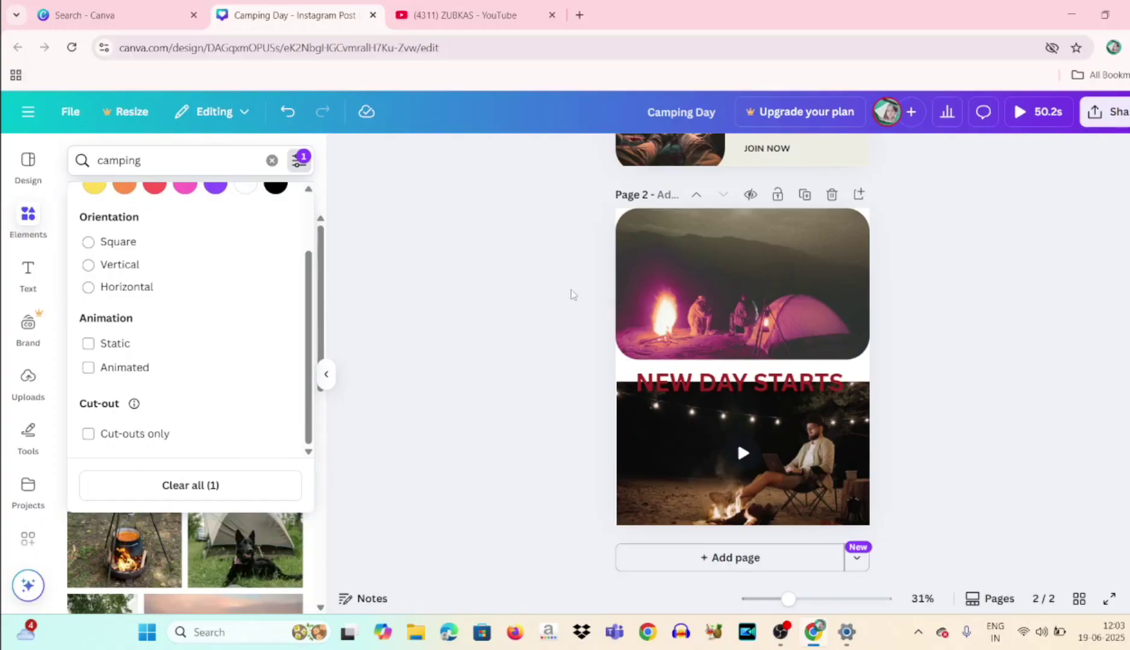
{"action": "left_click", "coordinate": [689, 317]}
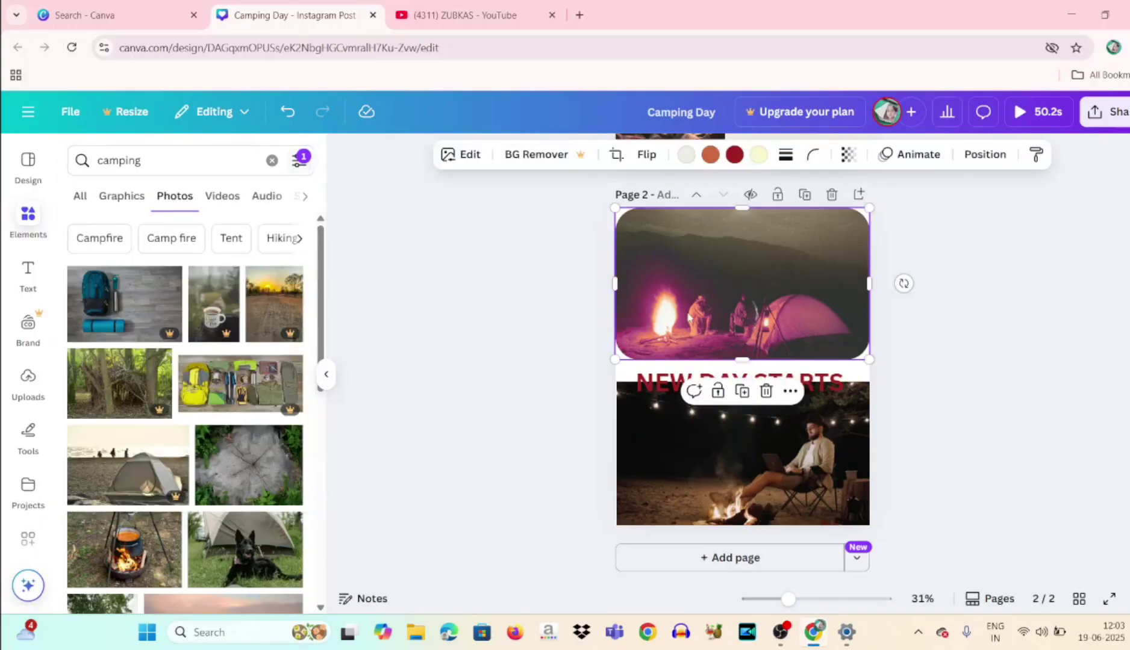
{"action": "left_click", "coordinate": [299, 160]}
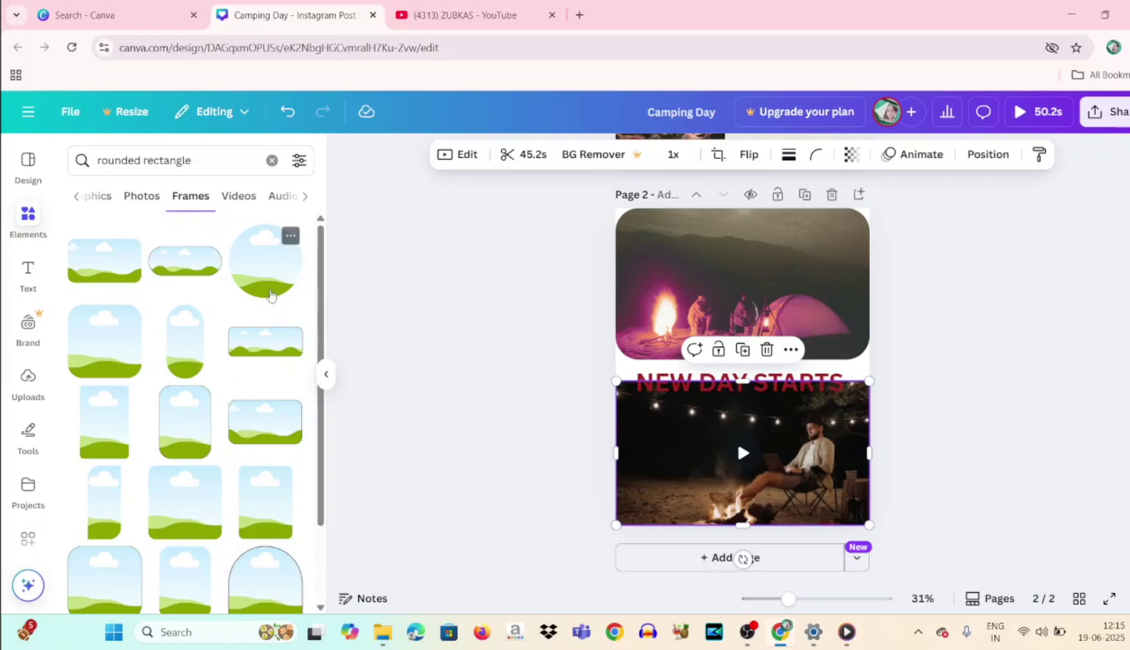
Step: Delete the camping video from page 2 and move the NEW DAY STARTS heading down into the freed space
{"action": "mouse_move", "coordinate": [665, 421]}
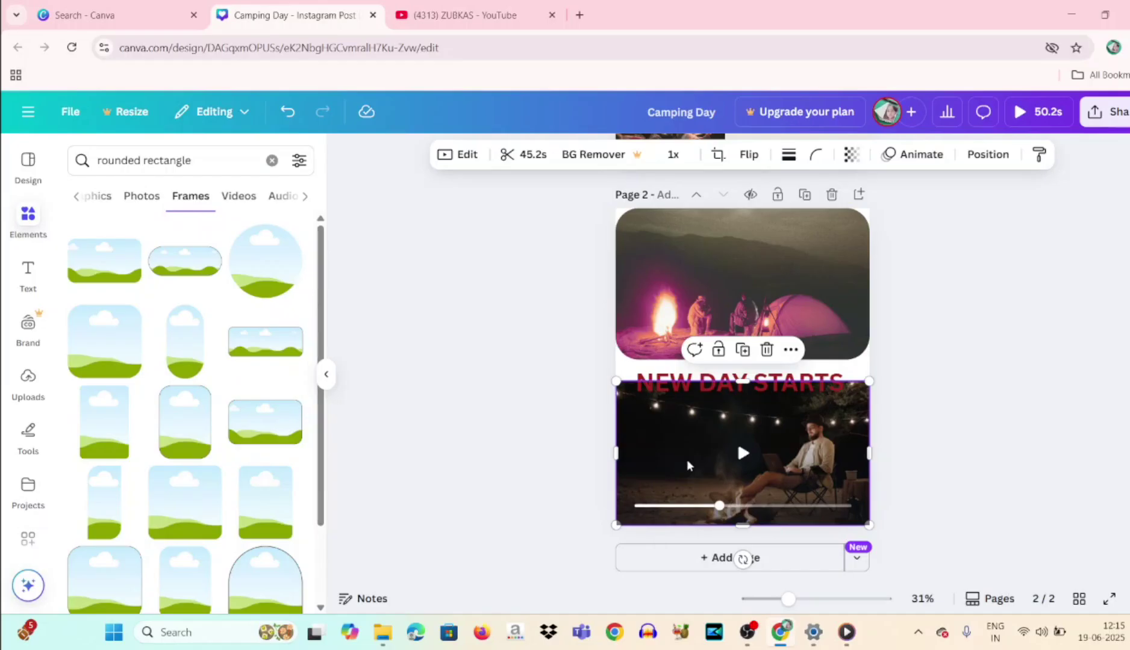
{"action": "key", "text": "Delete"}
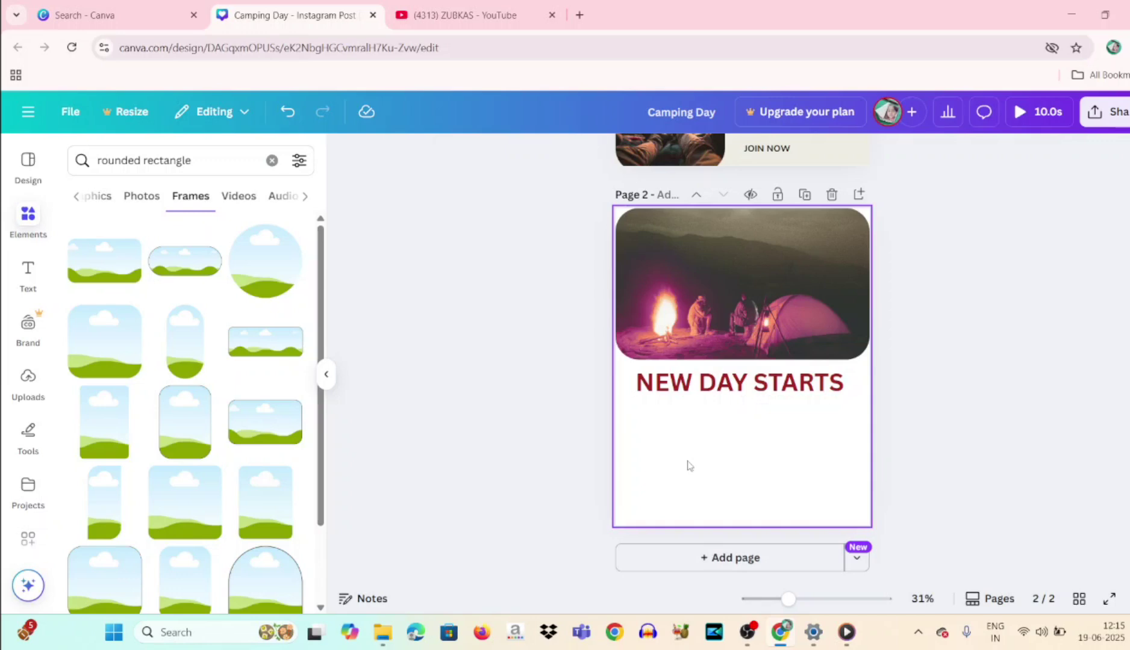
{"action": "left_click", "coordinate": [761, 383]}
{"action": "left_click_drag", "start_coordinate": [762, 383], "coordinate": [762, 445]}
Step: Shrink the rounded camping photo slightly and center it horizontally with a small margin below the page's upper edge
{"action": "left_click_drag", "start_coordinate": [751, 298], "coordinate": [750, 327]}
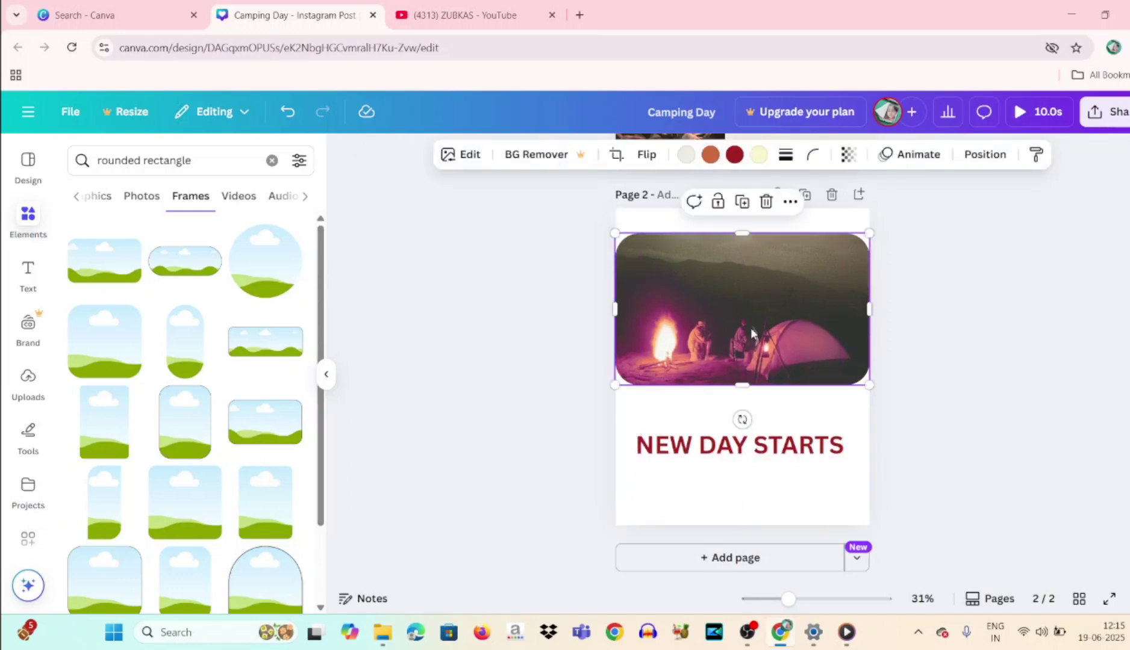
{"action": "left_click_drag", "start_coordinate": [870, 233], "coordinate": [850, 246]}
{"action": "mouse_move", "coordinate": [774, 318]}
{"action": "left_mouse_down"}
{"action": "mouse_move", "coordinate": [786, 312]}
{"action": "mouse_move", "coordinate": [762, 303]}
{"action": "mouse_move", "coordinate": [770, 299]}
{"action": "left_mouse_up"}
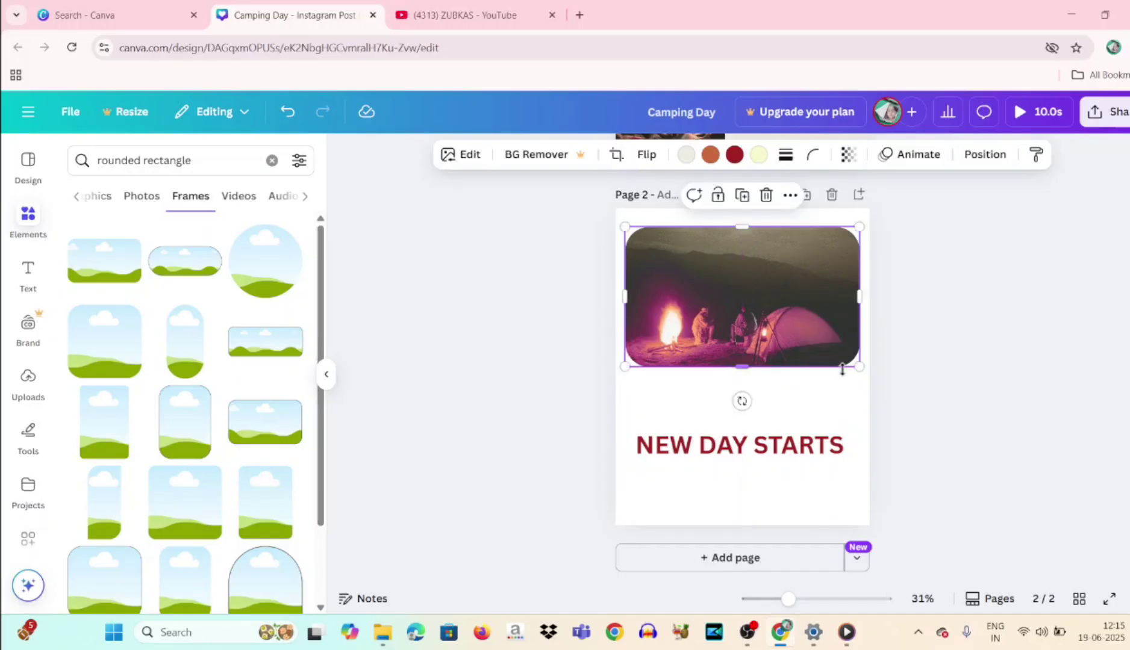
{"action": "left_click_drag", "start_coordinate": [860, 366], "coordinate": [864, 392]}
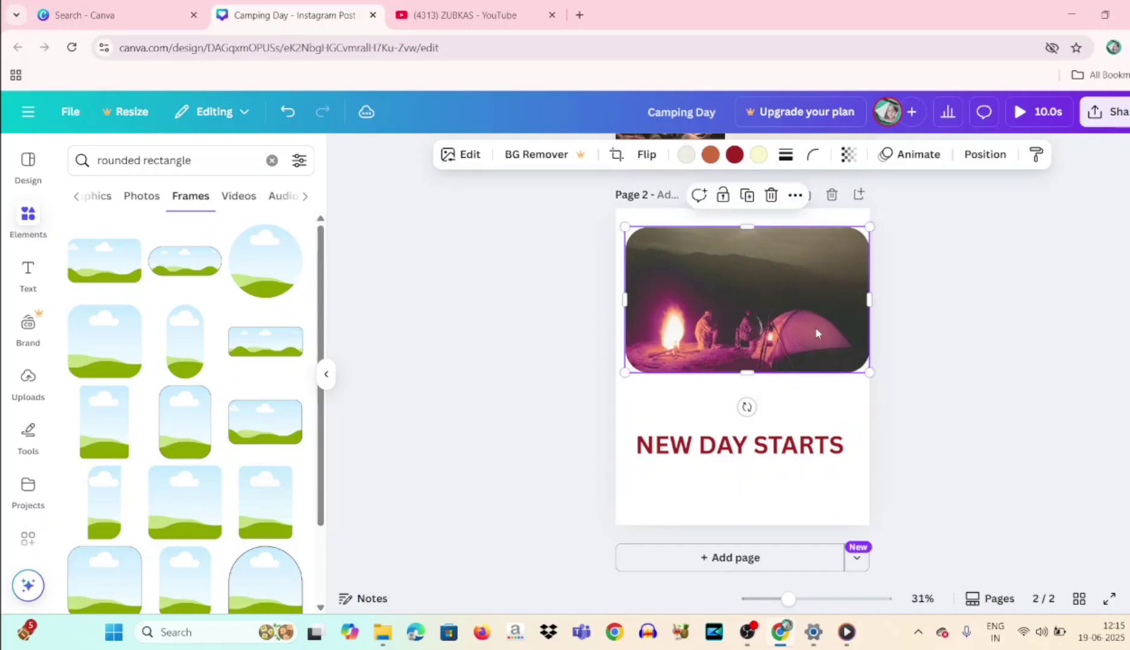
{"action": "left_click_drag", "start_coordinate": [812, 328], "coordinate": [807, 328]}
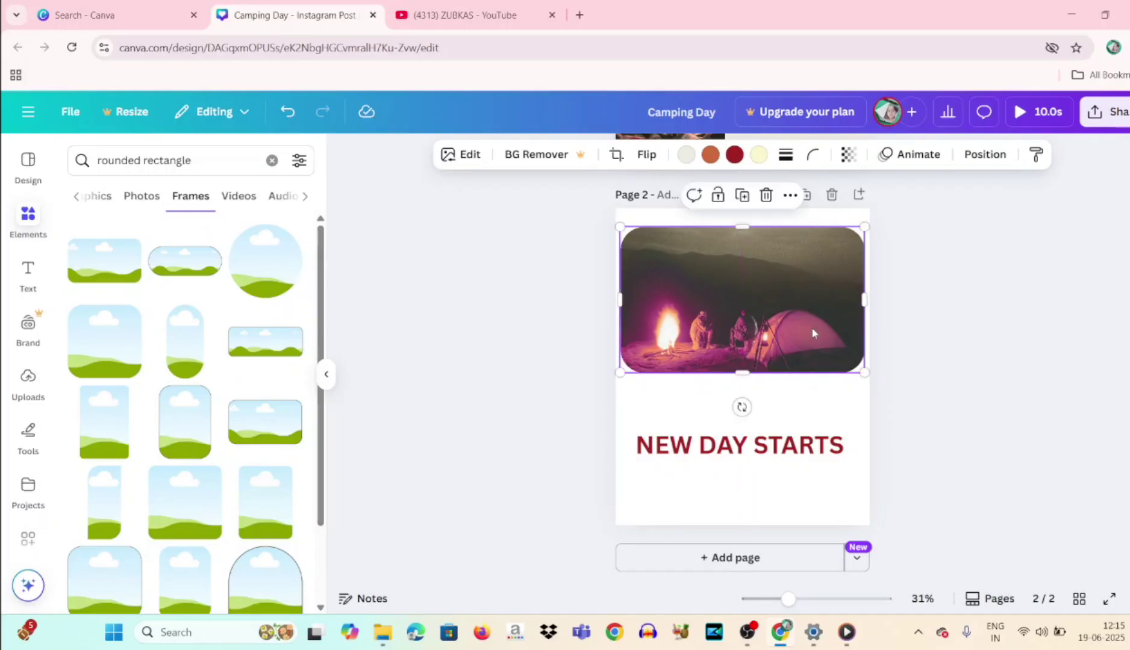
Step: Add a circular frame to page 2, shrink it and place it over the photo's lower-left corner
{"action": "left_click", "coordinate": [263, 274]}
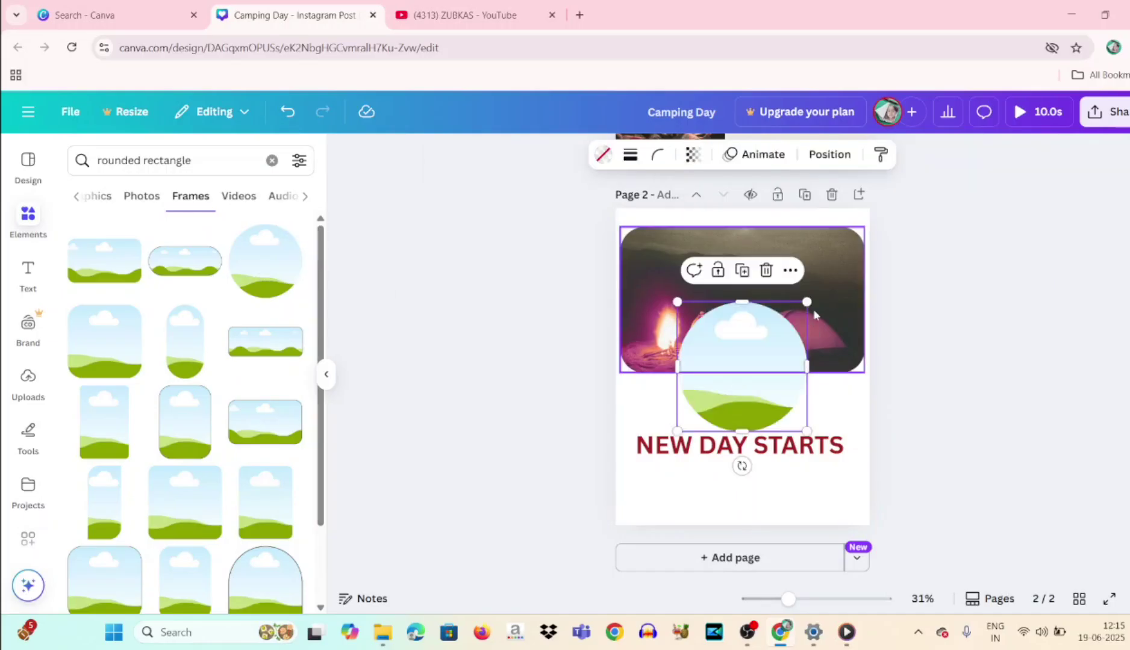
{"action": "left_click_drag", "start_coordinate": [803, 309], "coordinate": [777, 331]}
{"action": "left_click_drag", "start_coordinate": [729, 406], "coordinate": [673, 405]}
{"action": "left_click_drag", "start_coordinate": [716, 331], "coordinate": [681, 368]}
{"action": "left_click_drag", "start_coordinate": [648, 418], "coordinate": [645, 391]}
Step: Search the elements for "caffeine" and show the graphics results
{"action": "triple_click", "coordinate": [155, 161]}
{"action": "key", "text": "BackSpace"}
{"action": "type", "text": "ca"}
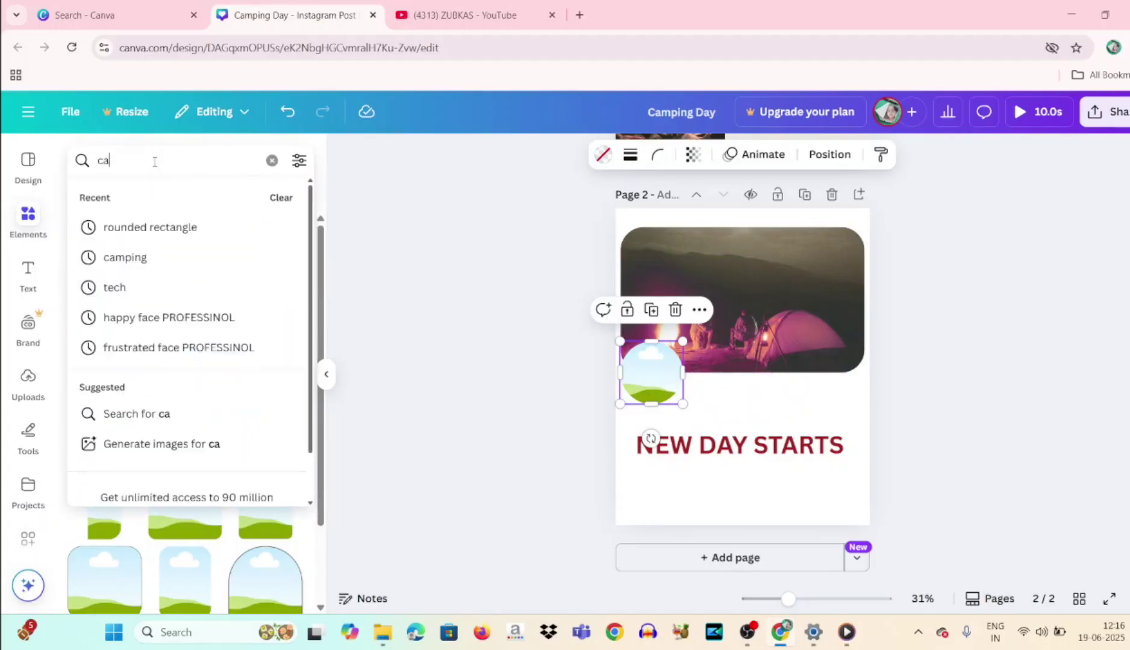
{"action": "type", "text": "ff"}
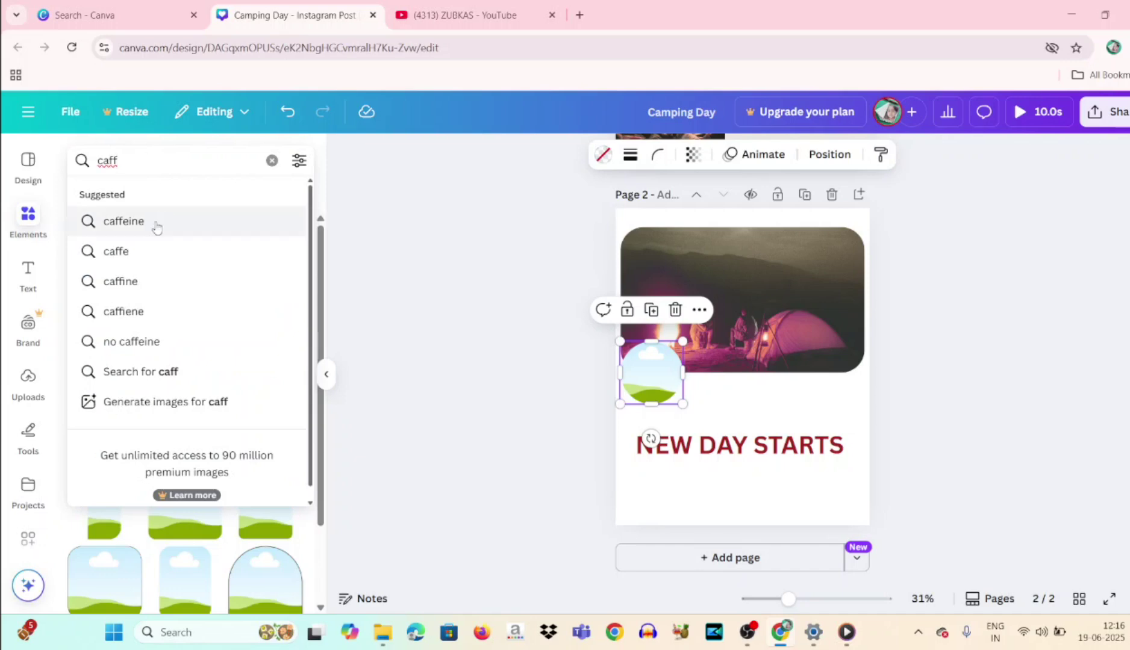
{"action": "left_click", "coordinate": [123, 222]}
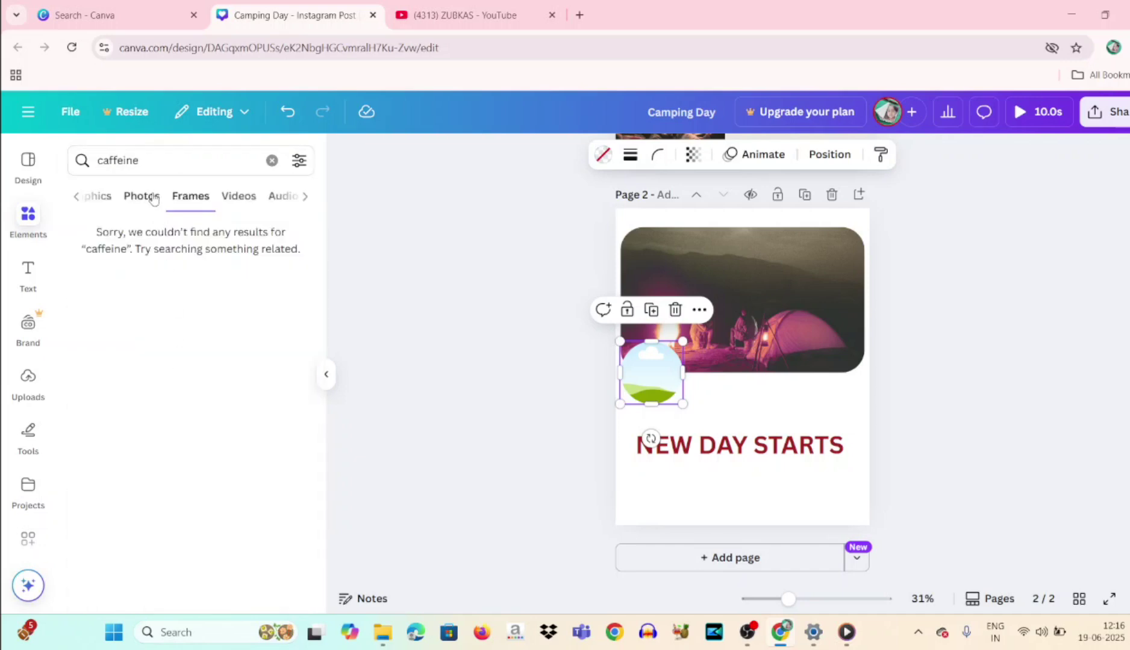
{"action": "left_click", "coordinate": [92, 202]}
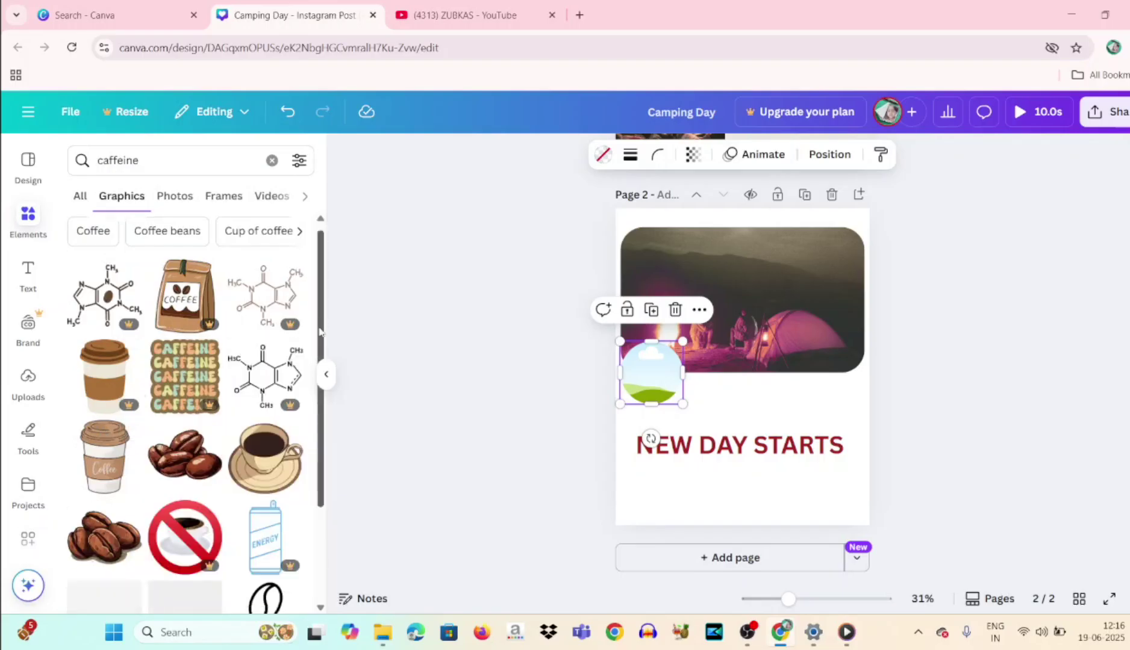
Step: Fill the circular frame with the brown coffee cup and saucer graphic, and move the heading up slightly
{"action": "scroll", "coordinate": [274, 385], "scroll_direction": "down", "scroll_amount": 1}
{"action": "left_click", "coordinate": [274, 386]}
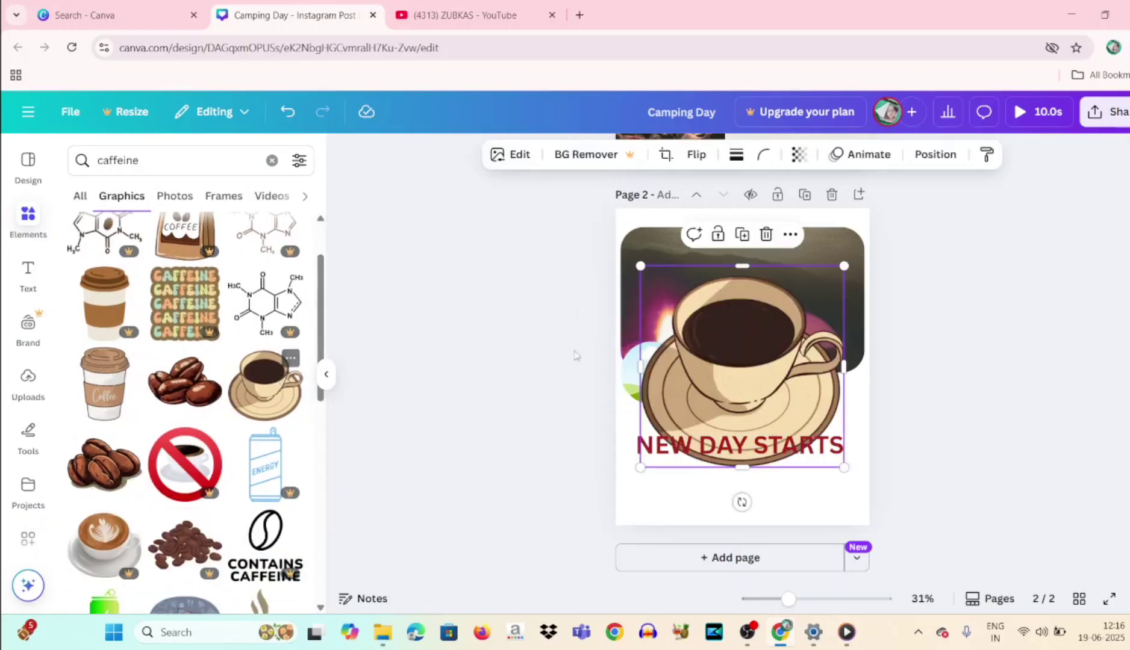
{"action": "left_click_drag", "start_coordinate": [740, 389], "coordinate": [667, 395]}
{"action": "mouse_move", "coordinate": [728, 444]}
{"action": "left_mouse_down"}
{"action": "mouse_move", "coordinate": [765, 398]}
{"action": "mouse_move", "coordinate": [725, 434]}
{"action": "left_mouse_up"}
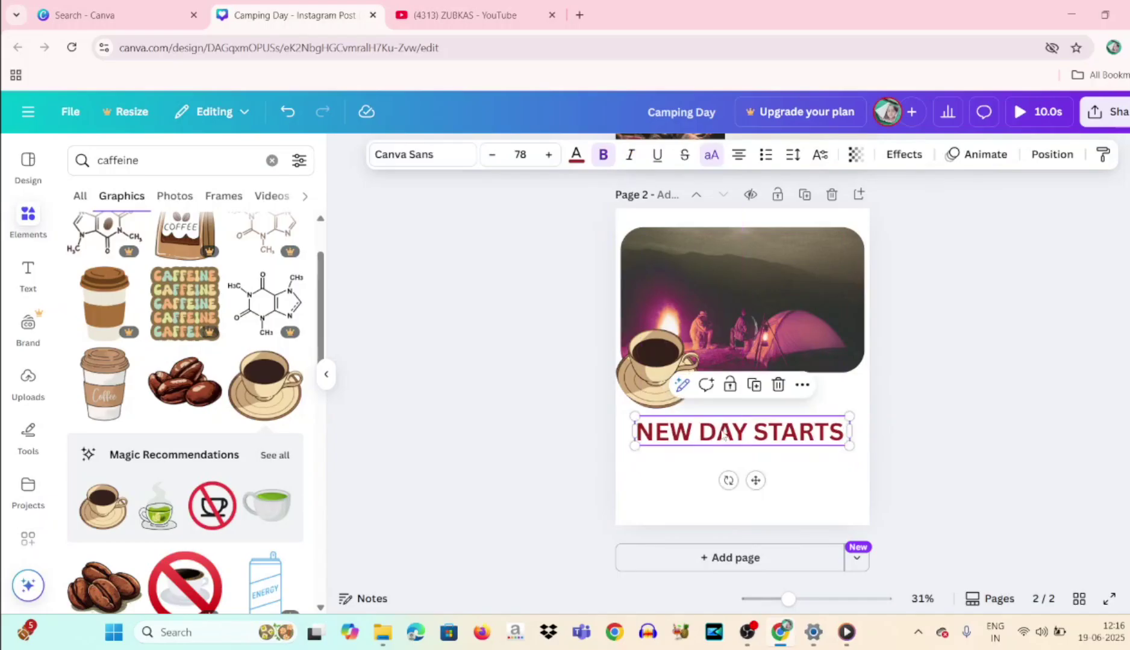
Step: Look through the remaining caffeine graphics for another cup, and change the element search to "caffe"
{"action": "left_click", "coordinate": [642, 375]}
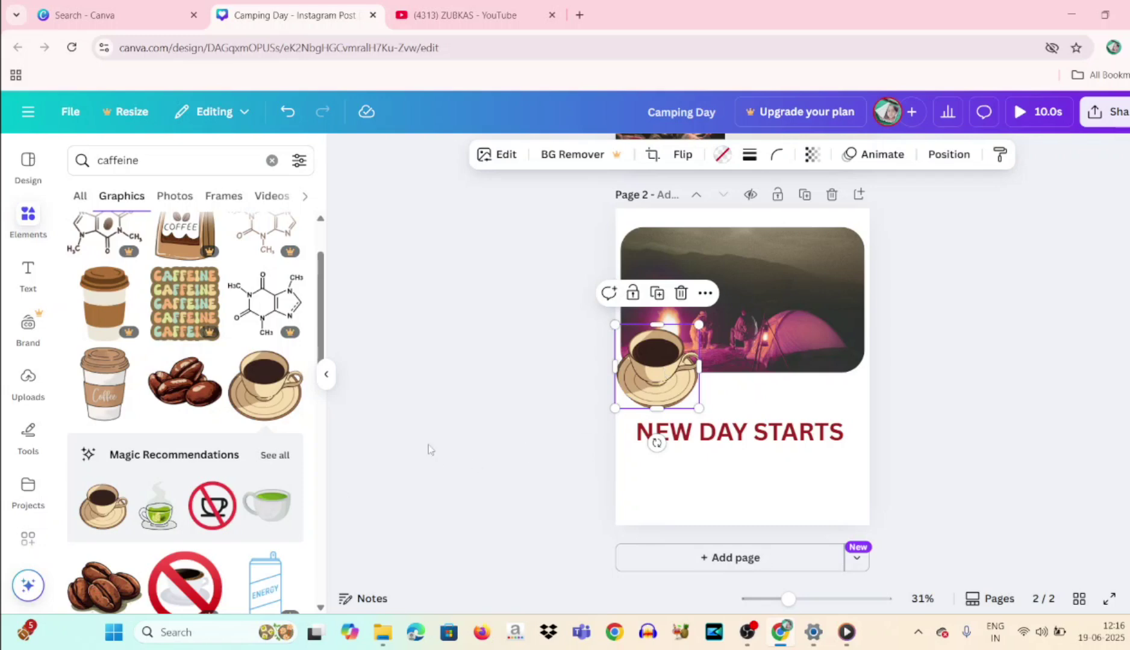
{"action": "scroll", "coordinate": [117, 432], "scroll_direction": "down", "scroll_amount": 4}
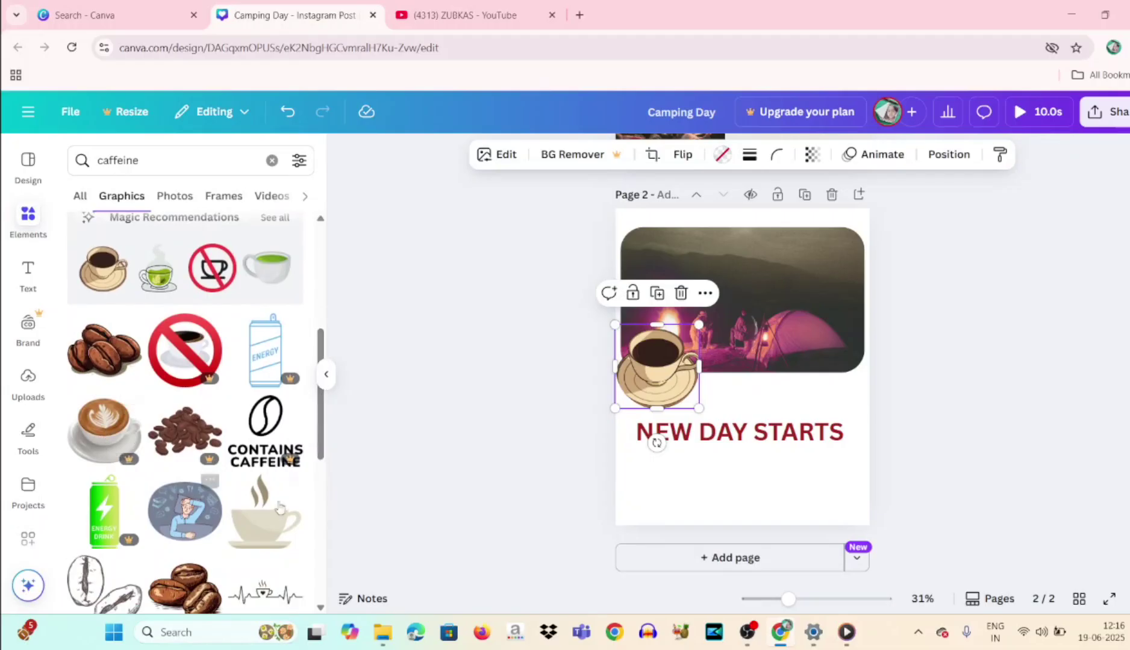
{"action": "left_click_drag", "start_coordinate": [325, 440], "coordinate": [324, 542]}
{"action": "scroll", "coordinate": [324, 542], "scroll_direction": "down", "scroll_amount": 3}
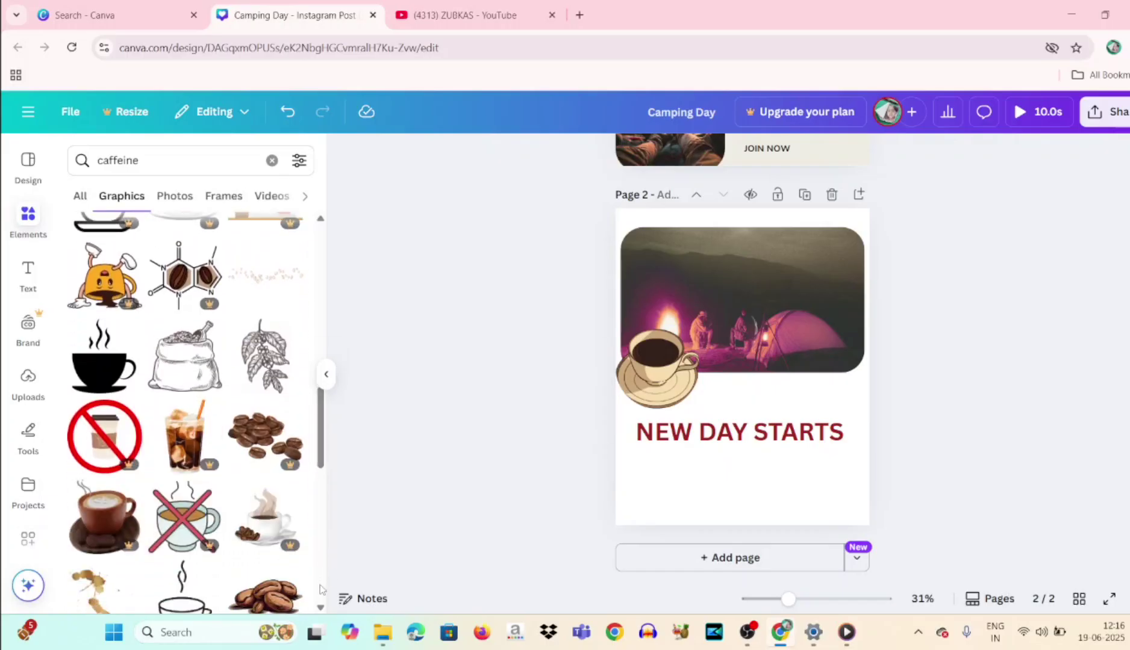
{"action": "left_click_drag", "start_coordinate": [322, 436], "coordinate": [320, 229]}
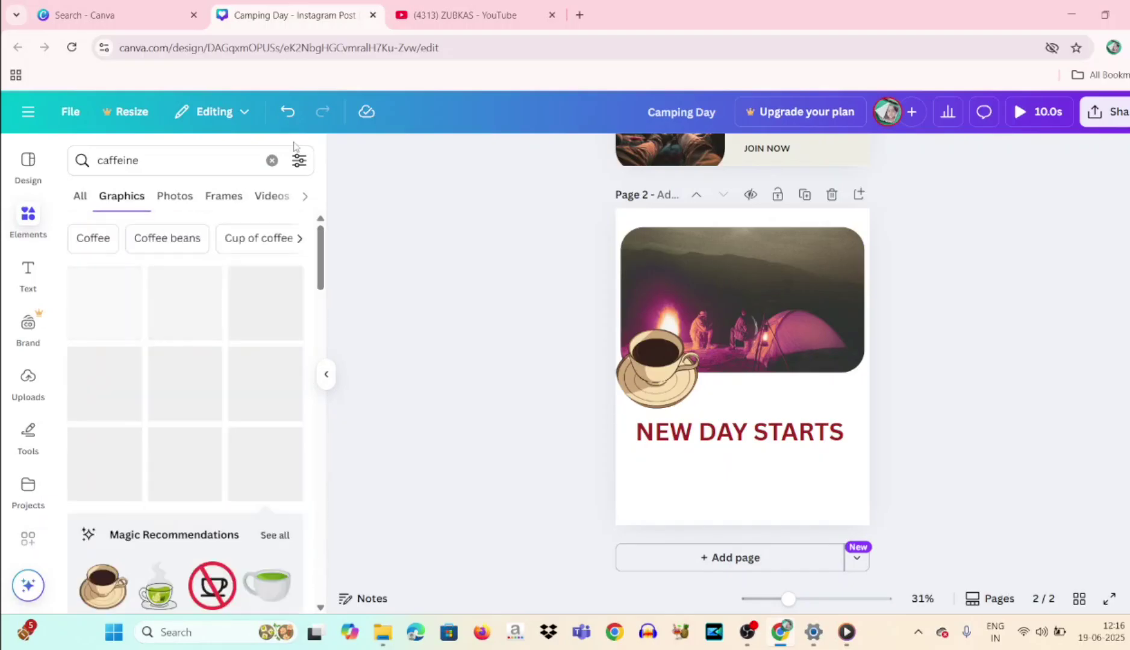
{"action": "left_click", "coordinate": [182, 166]}
{"action": "key", "text": "BackSpace"}
{"action": "key", "text": "BackSpace"}
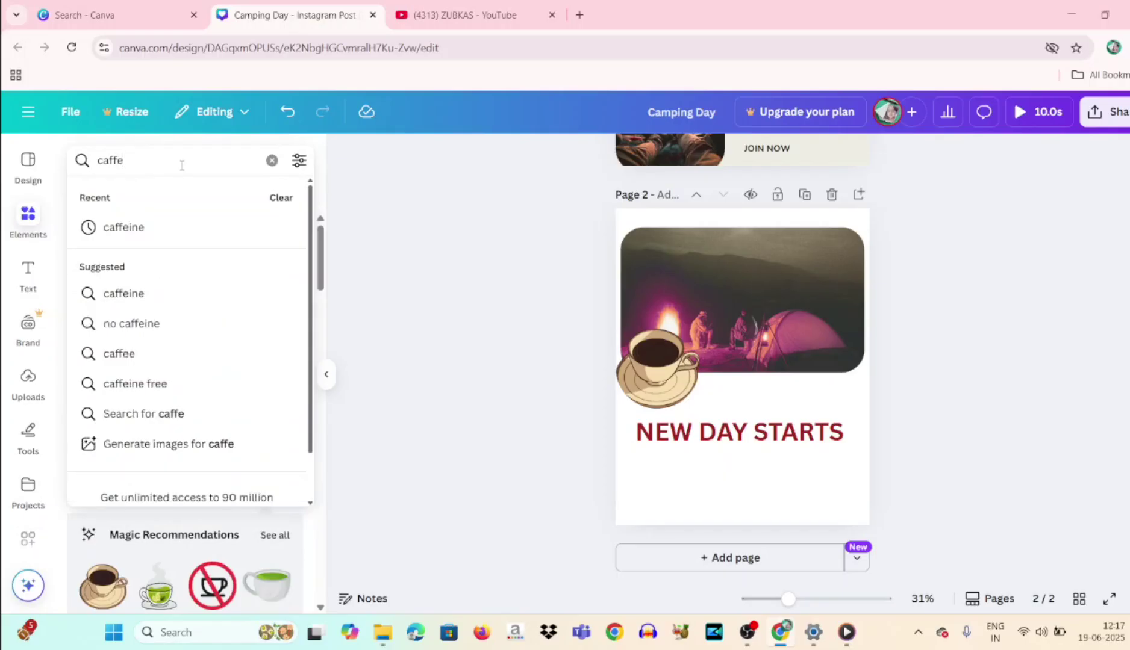
{"action": "key", "text": "Return"}
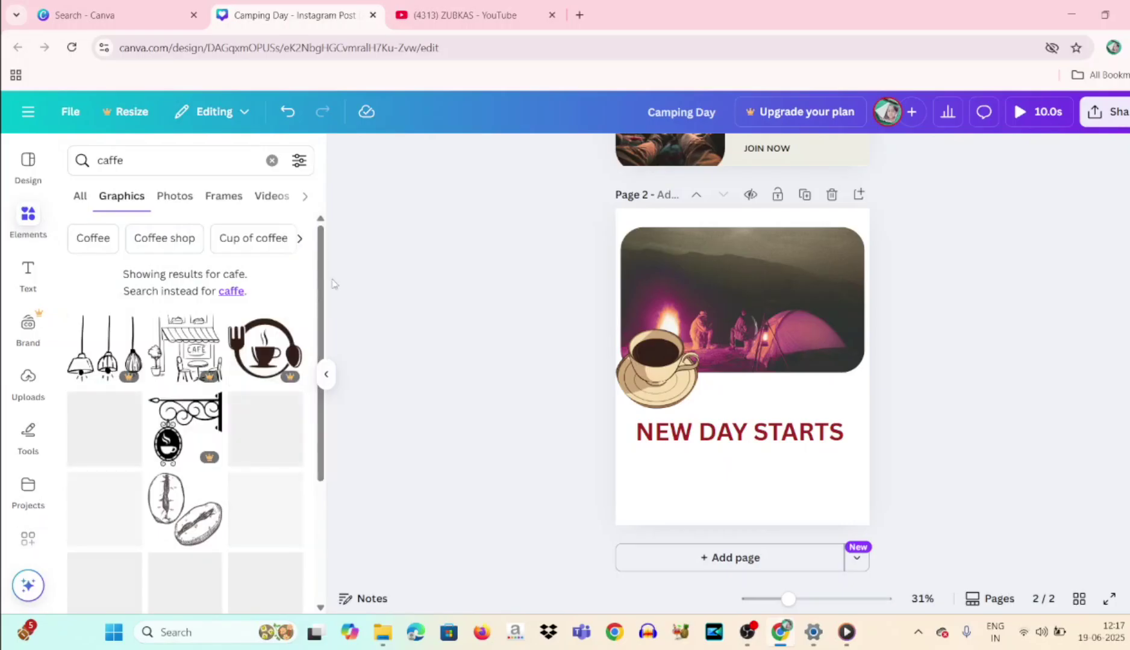
Step: Examine the "caffe" graphics results for an alternative coffee cup illustration
{"action": "scroll", "coordinate": [324, 321], "scroll_direction": "down", "scroll_amount": 2}
{"action": "left_click_drag", "start_coordinate": [324, 320], "coordinate": [317, 450]}
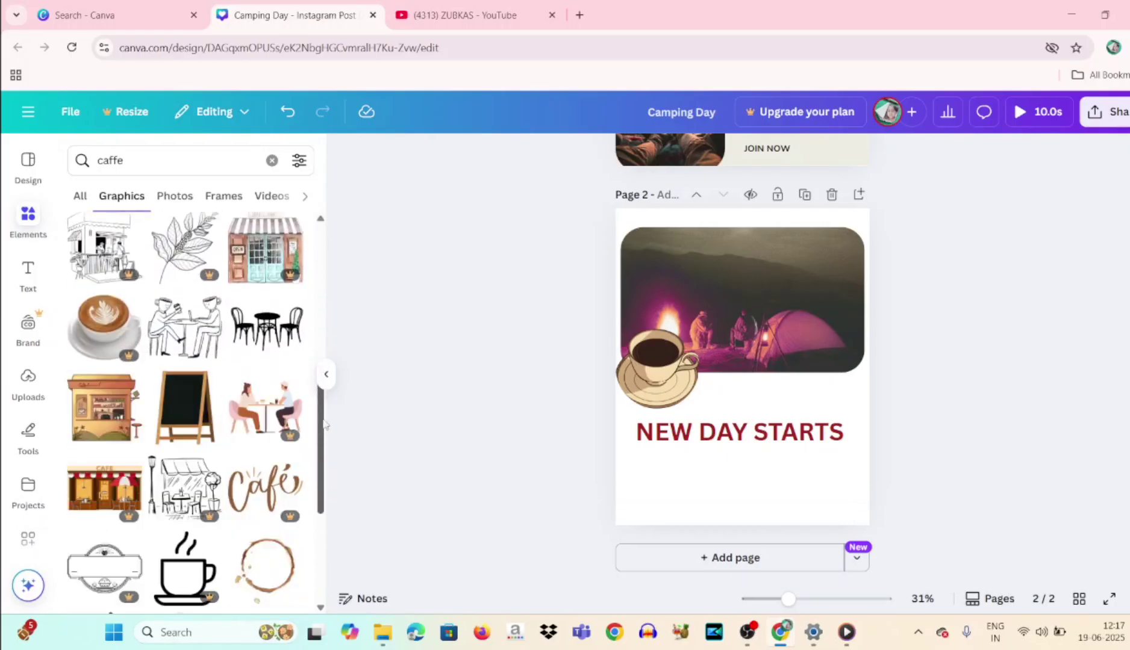
{"action": "scroll", "coordinate": [323, 525], "scroll_direction": "down", "scroll_amount": 5}
{"action": "scroll", "coordinate": [323, 525], "scroll_direction": "down", "scroll_amount": 3}
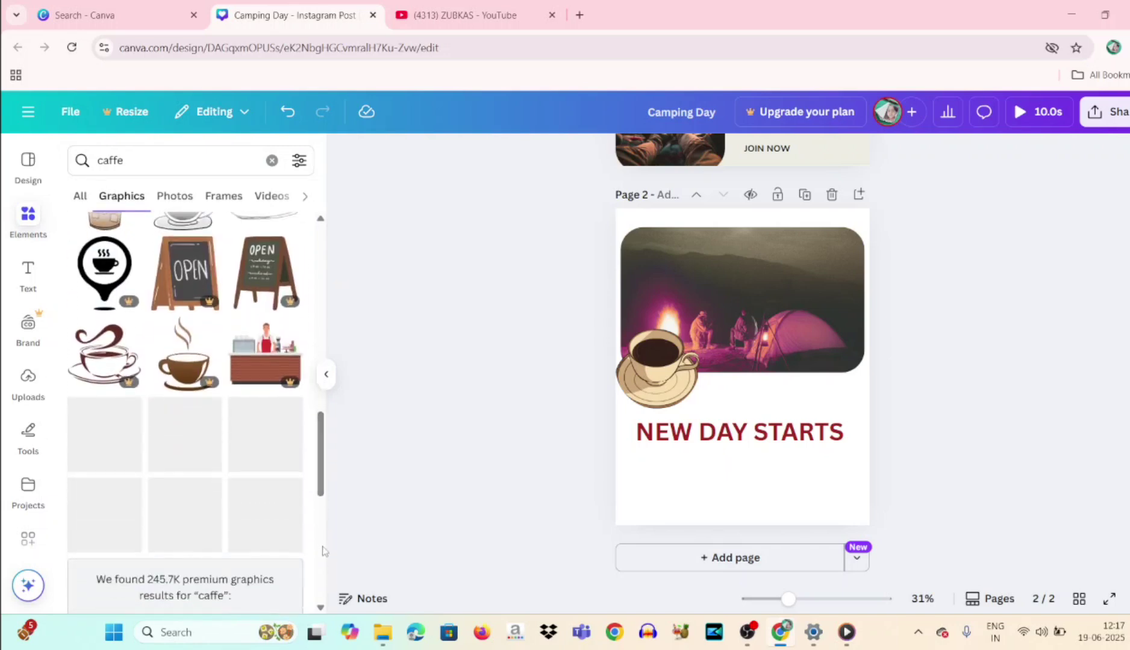
{"action": "left_click_drag", "start_coordinate": [321, 469], "coordinate": [320, 496]}
{"action": "scroll", "coordinate": [320, 496], "scroll_direction": "down", "scroll_amount": 10}
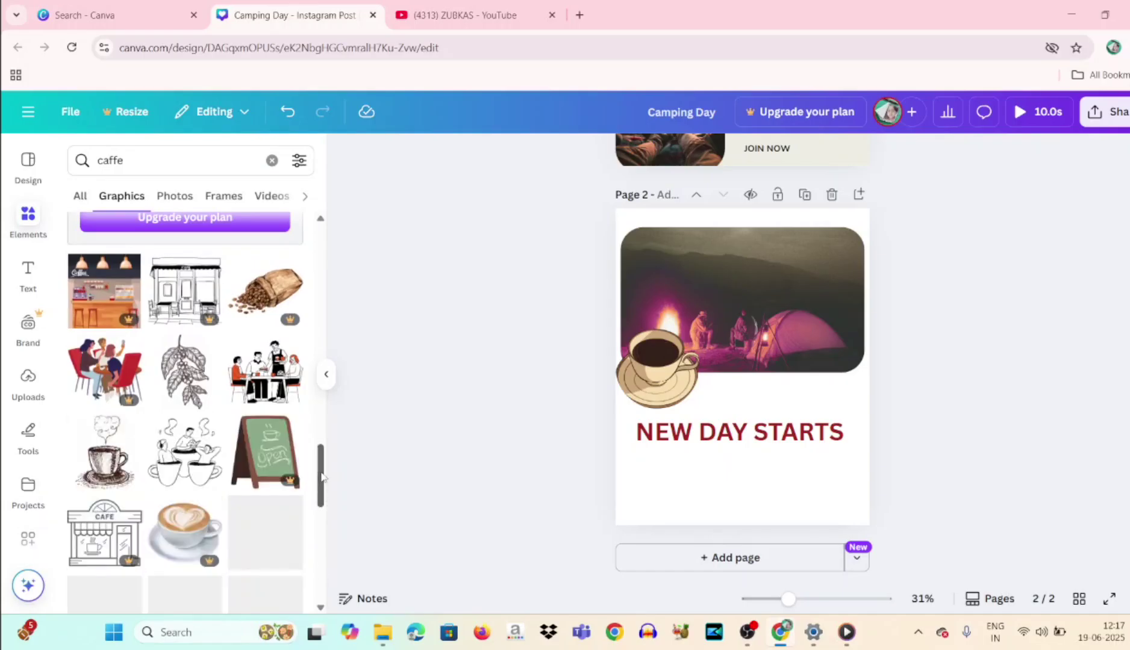
{"action": "left_click_drag", "start_coordinate": [323, 477], "coordinate": [323, 495]}
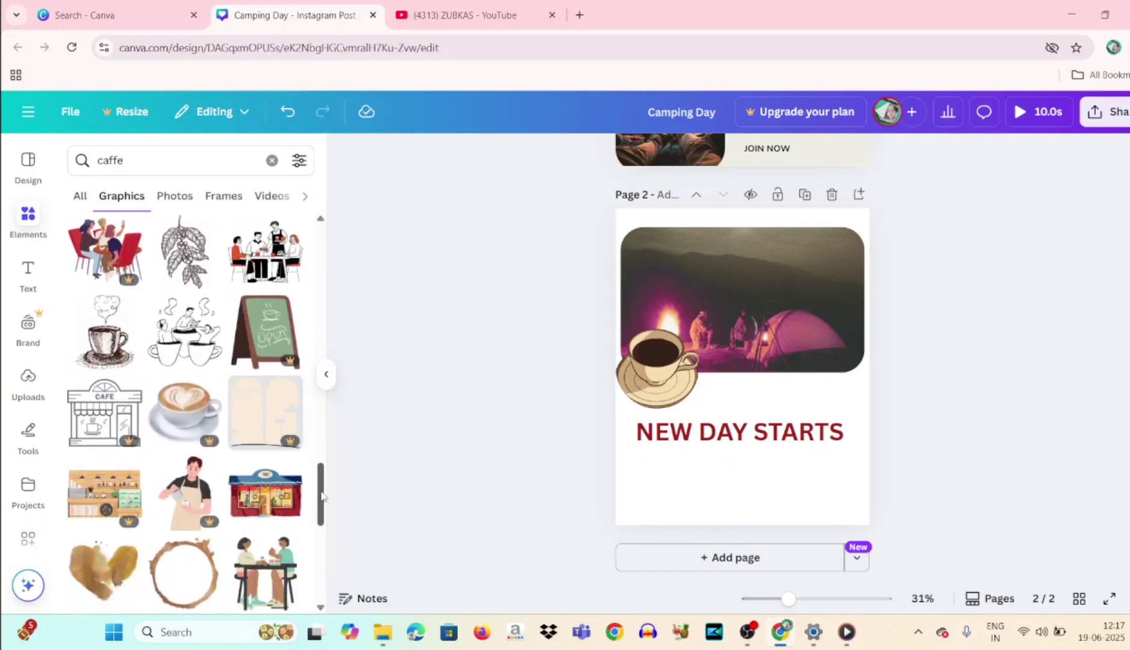
{"action": "left_click_drag", "start_coordinate": [323, 487], "coordinate": [319, 553]}
{"action": "scroll", "coordinate": [313, 560], "scroll_direction": "down", "scroll_amount": 6}
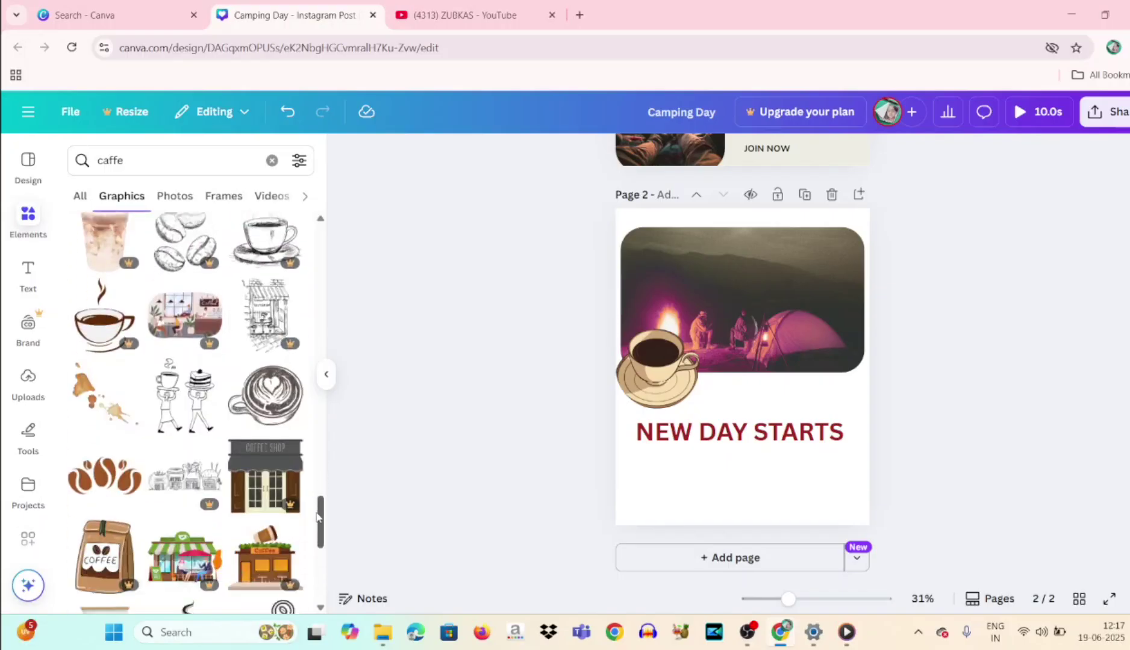
{"action": "scroll", "coordinate": [313, 560], "scroll_direction": "down", "scroll_amount": 1}
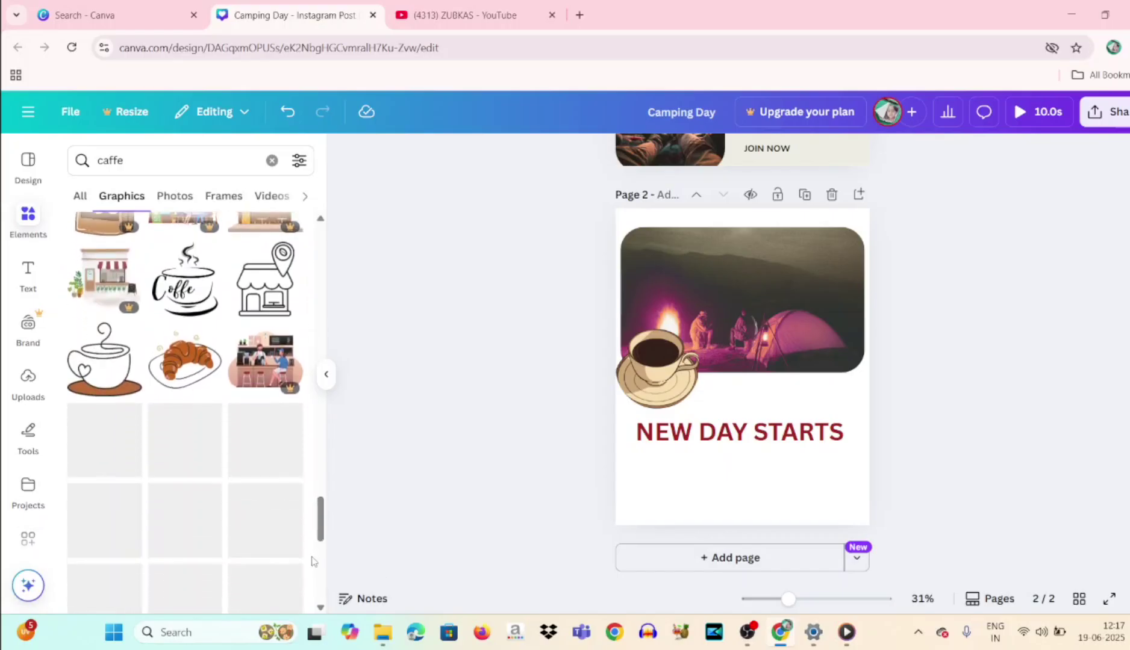
{"action": "left_click_drag", "start_coordinate": [324, 514], "coordinate": [322, 552]}
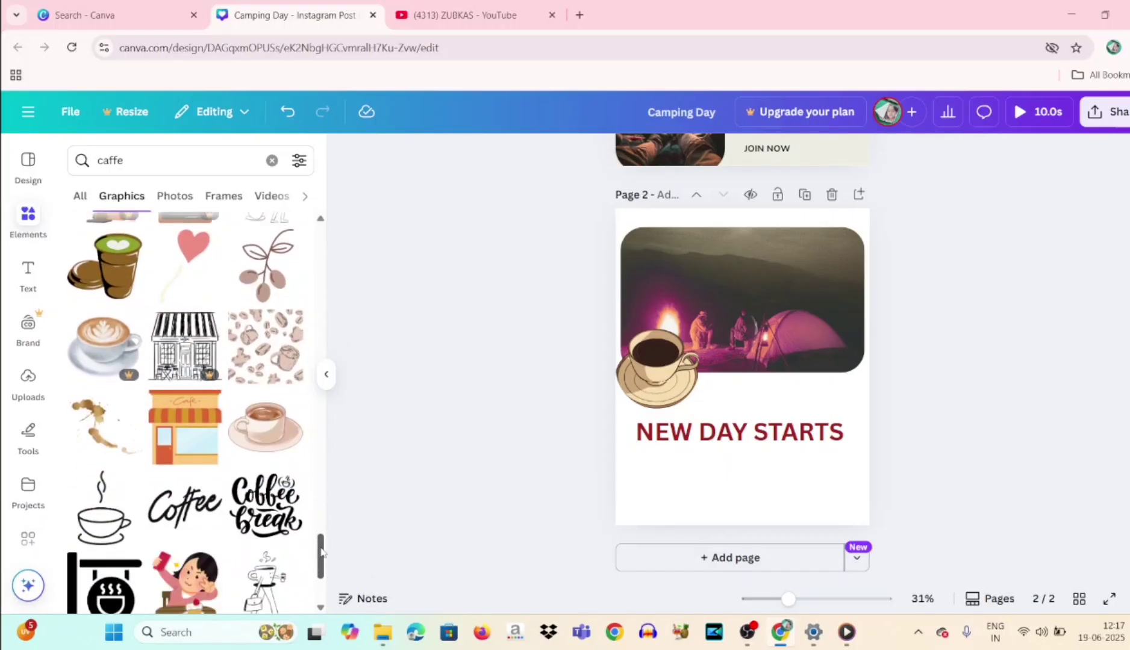
Step: Replace the cup in the circular frame with the pale cup and saucer graphic, and shift the frame slightly right and down
{"action": "left_click", "coordinate": [266, 433]}
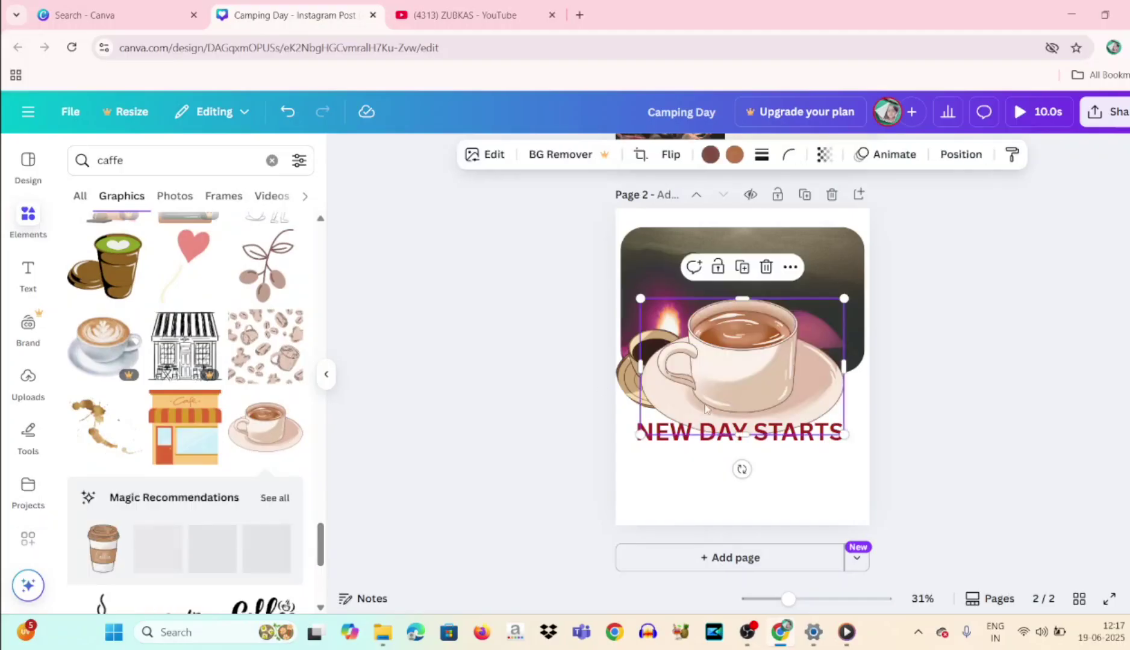
{"action": "left_click_drag", "start_coordinate": [730, 362], "coordinate": [685, 357]}
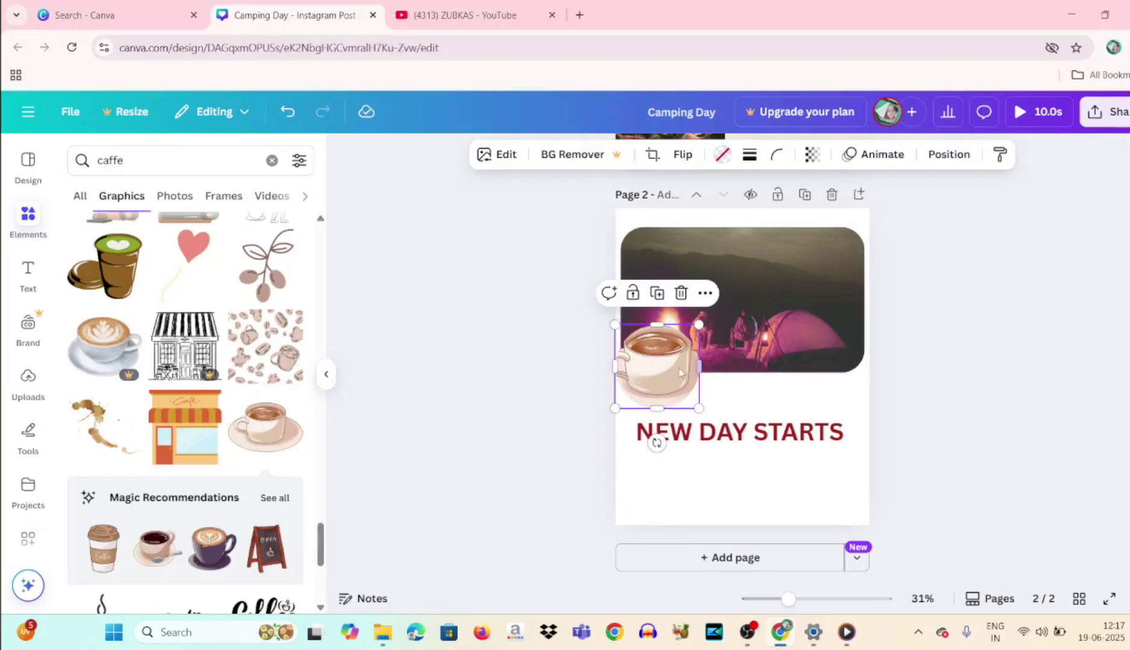
{"action": "left_click_drag", "start_coordinate": [672, 371], "coordinate": [691, 380]}
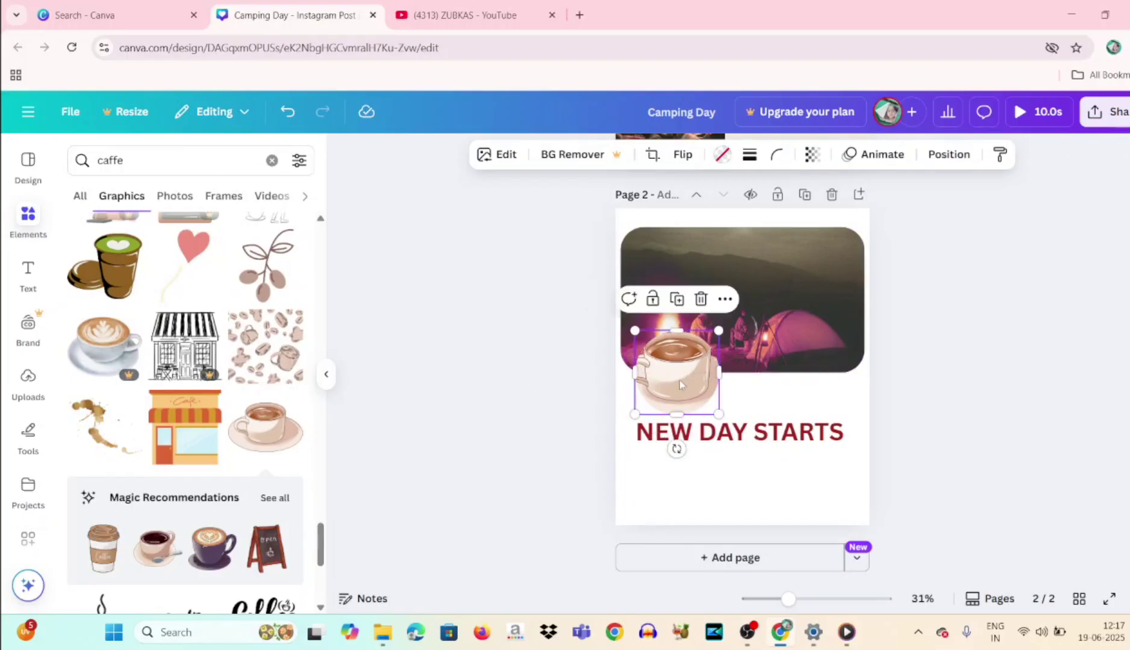
Step: Check the frame, photo, graphic and shape results for the "caffe" element search
{"action": "left_click", "coordinate": [222, 197]}
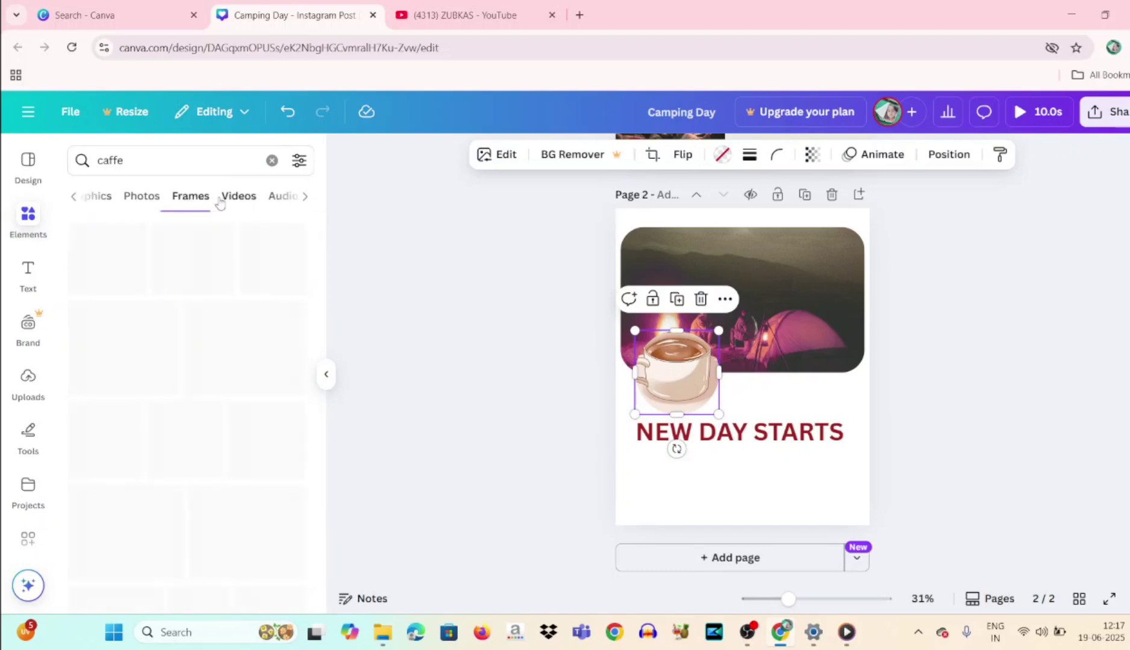
{"action": "double_click", "coordinate": [157, 164]}
{"action": "key", "text": "BackSpace"}
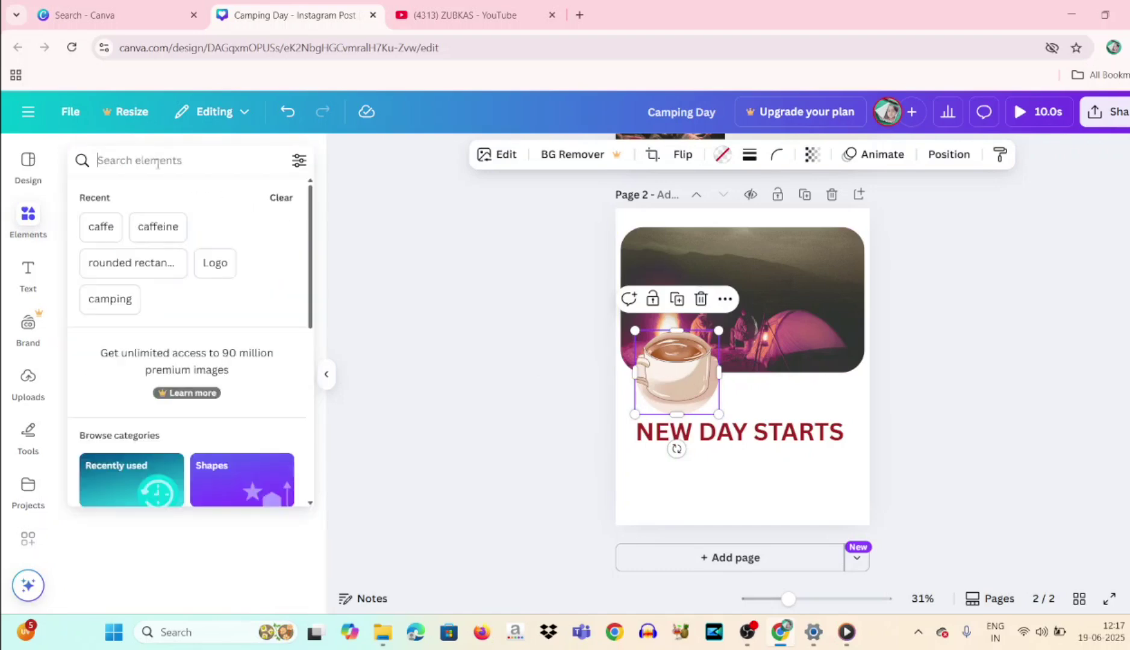
{"action": "left_click", "coordinate": [344, 209]}
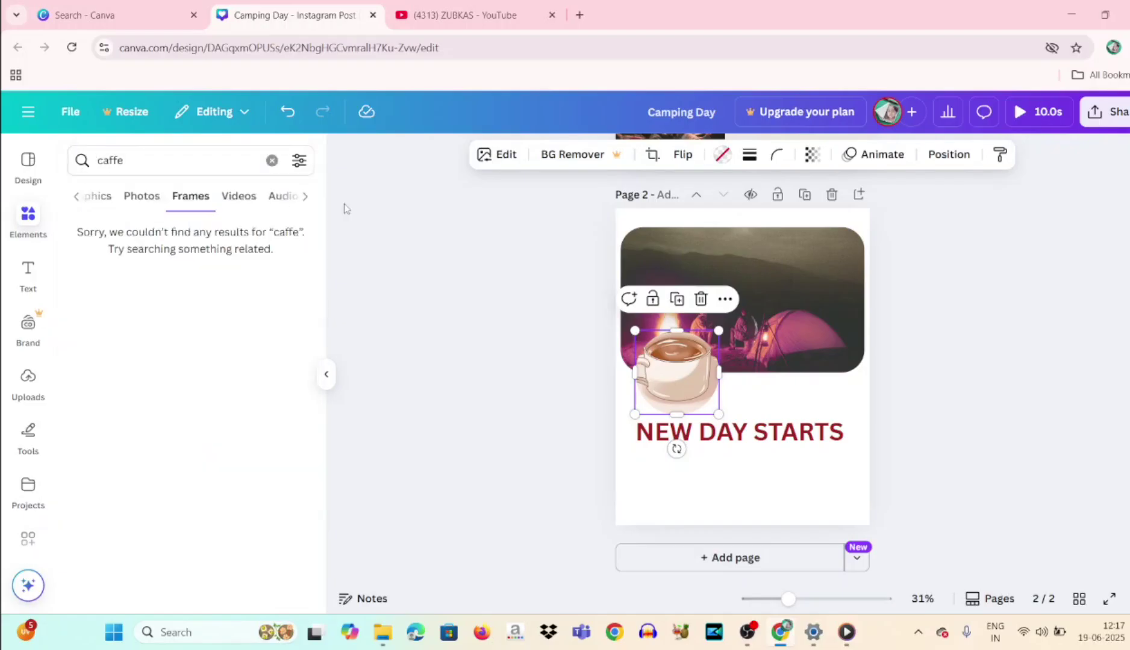
{"action": "left_click", "coordinate": [137, 207]}
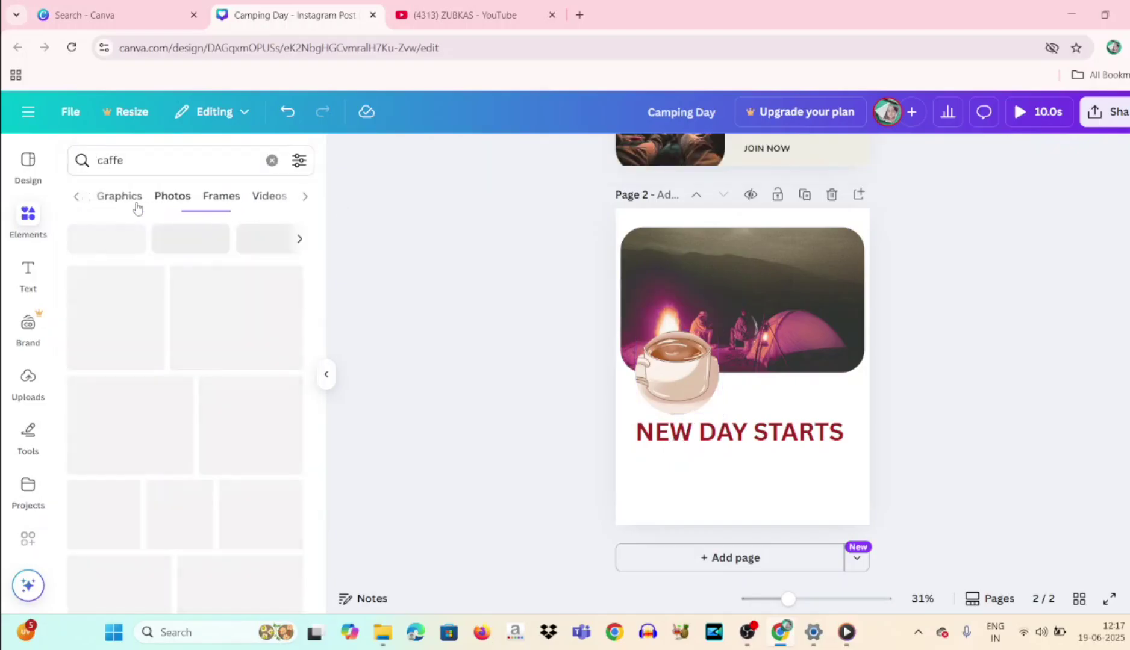
{"action": "left_click", "coordinate": [119, 198]}
{"action": "left_click", "coordinate": [270, 199]}
{"action": "left_click", "coordinate": [271, 200]}
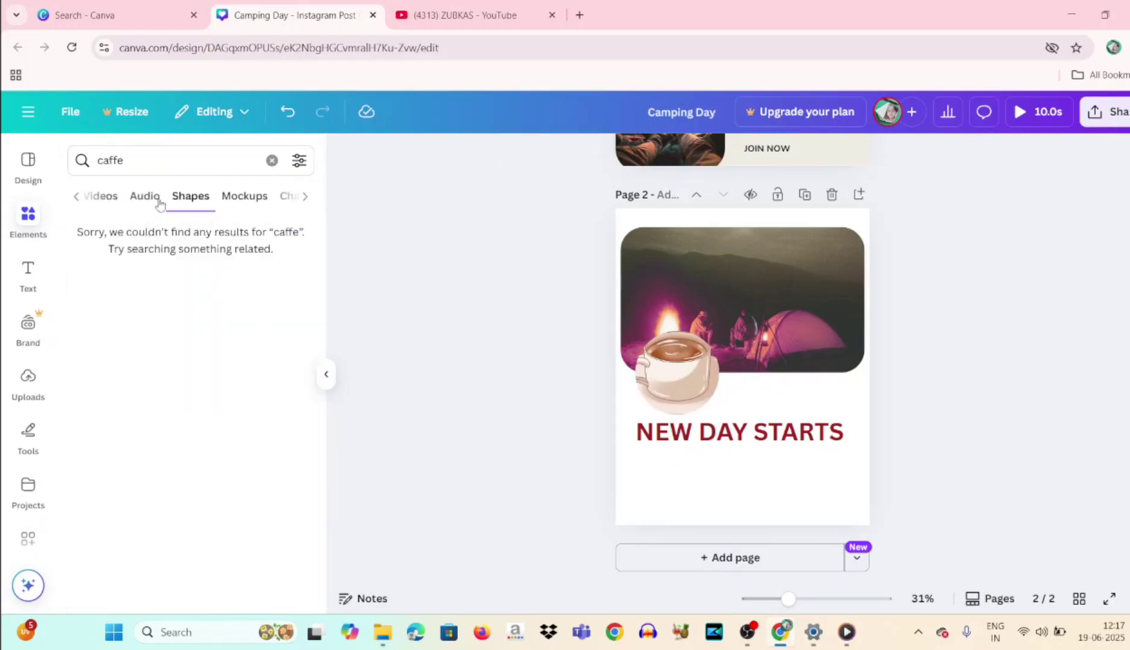
{"action": "left_click", "coordinate": [229, 160]}
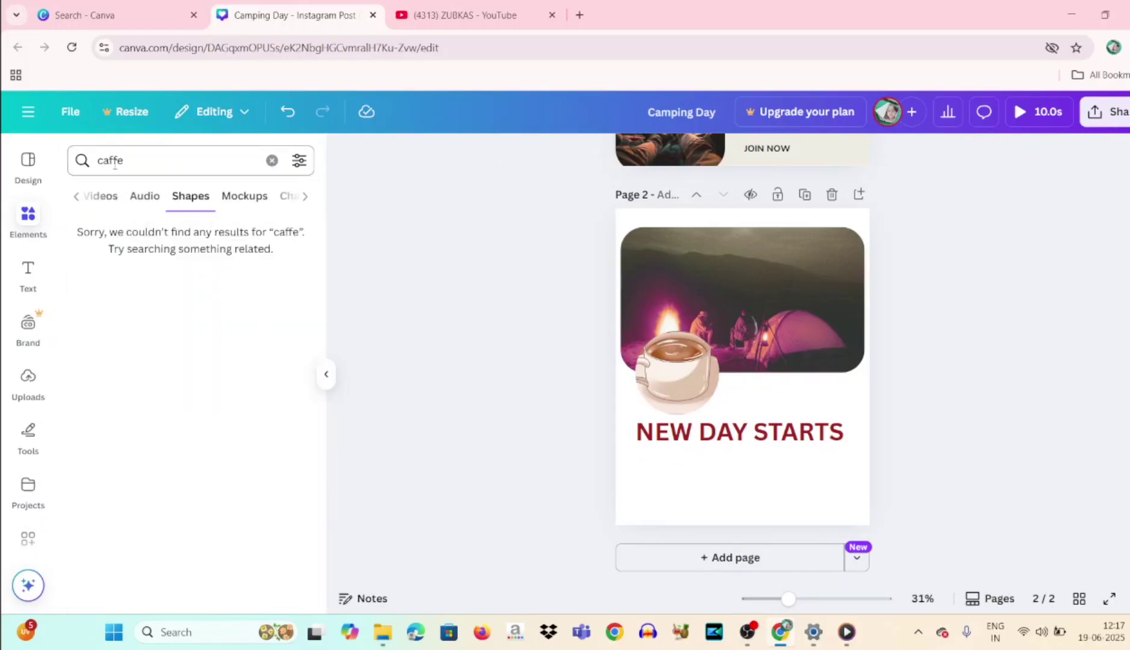
{"action": "left_click", "coordinate": [272, 160]}
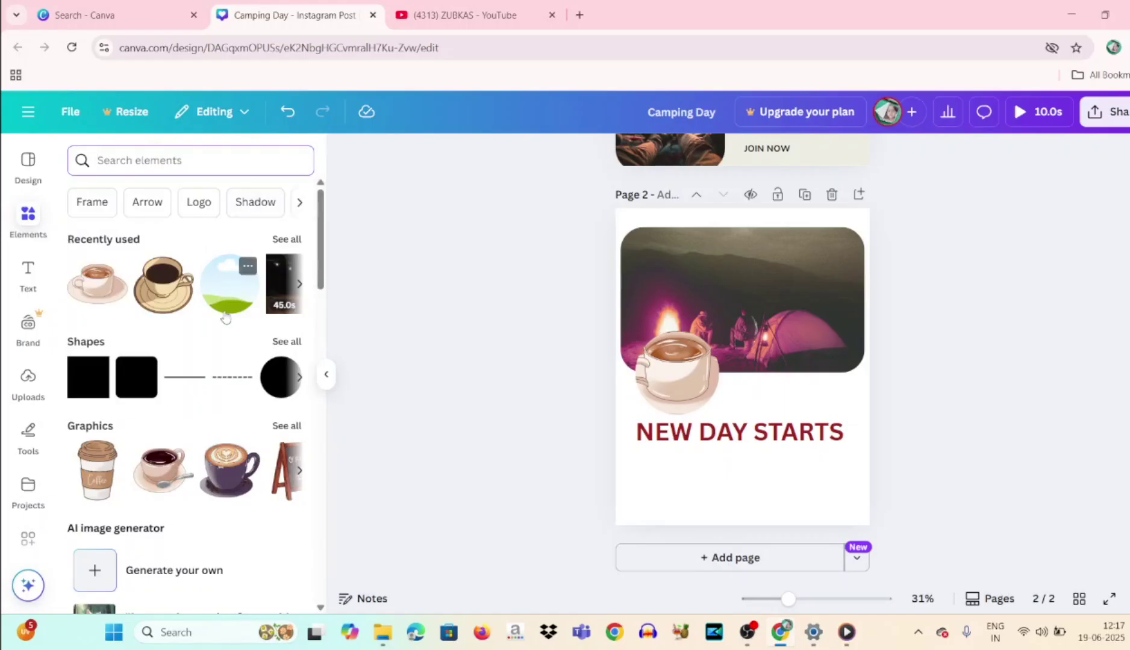
{"action": "left_click", "coordinate": [281, 241]}
{"action": "left_click", "coordinate": [261, 233]}
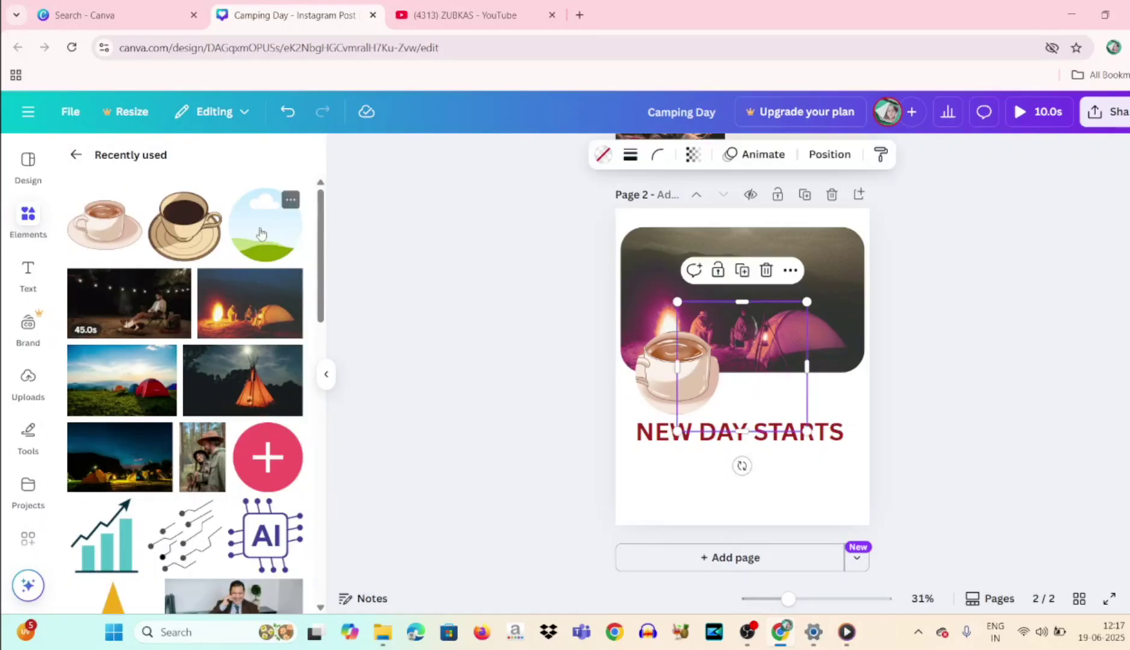
{"action": "left_click_drag", "start_coordinate": [738, 370], "coordinate": [794, 378]}
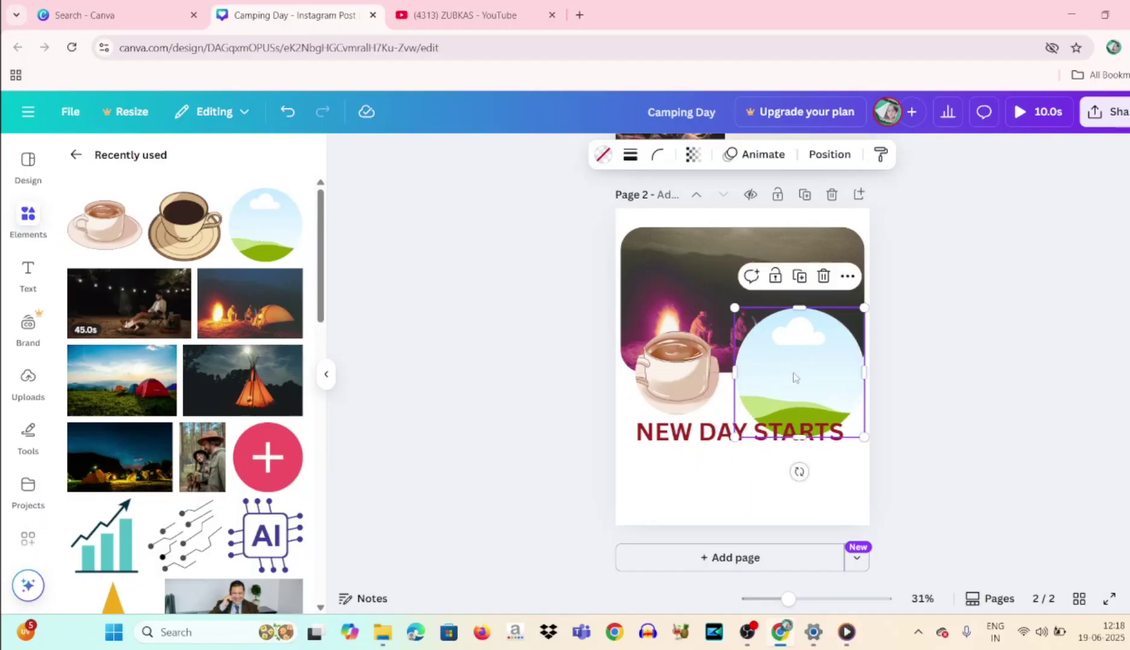
{"action": "left_click_drag", "start_coordinate": [853, 325], "coordinate": [849, 370]}
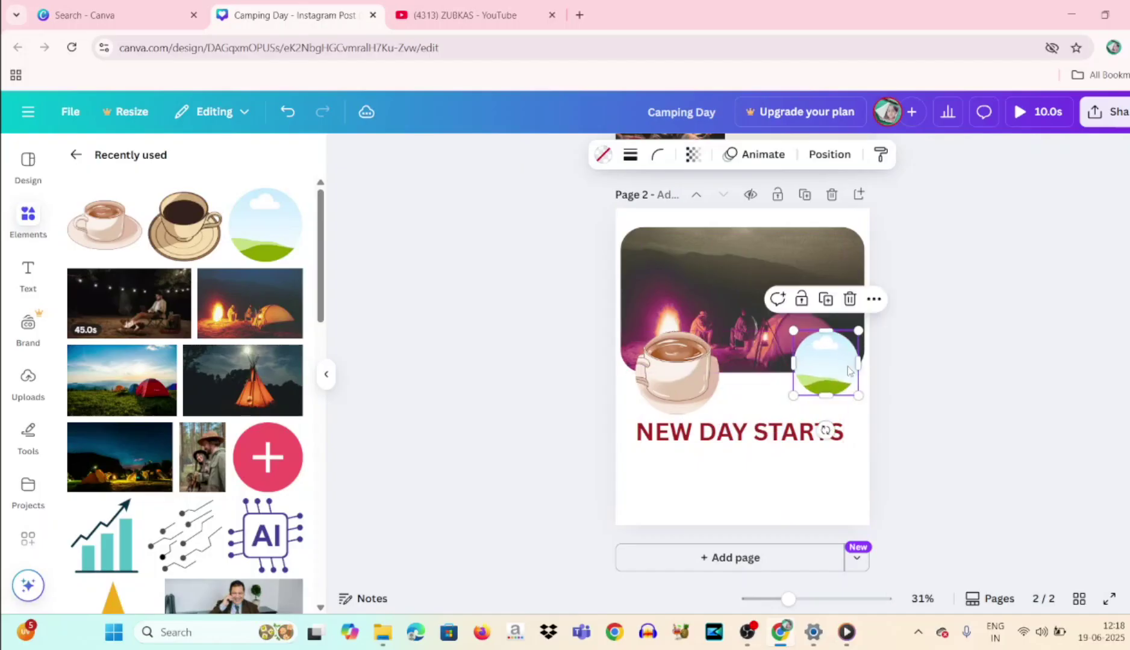
{"action": "key", "text": "Delete"}
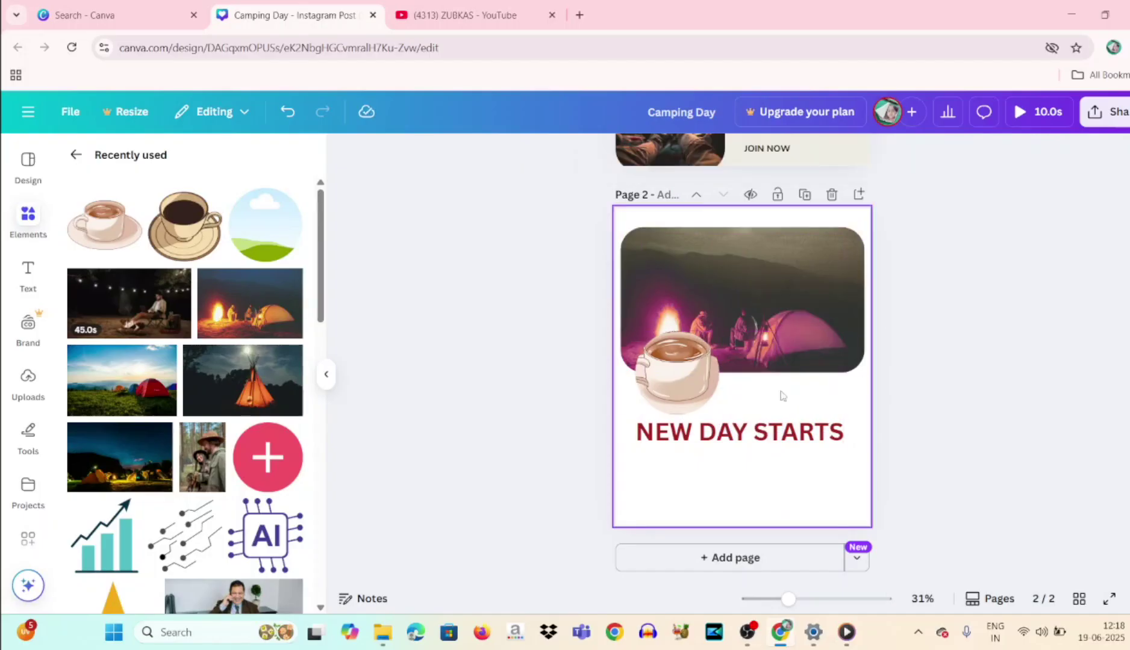
{"action": "left_click", "coordinate": [661, 394]}
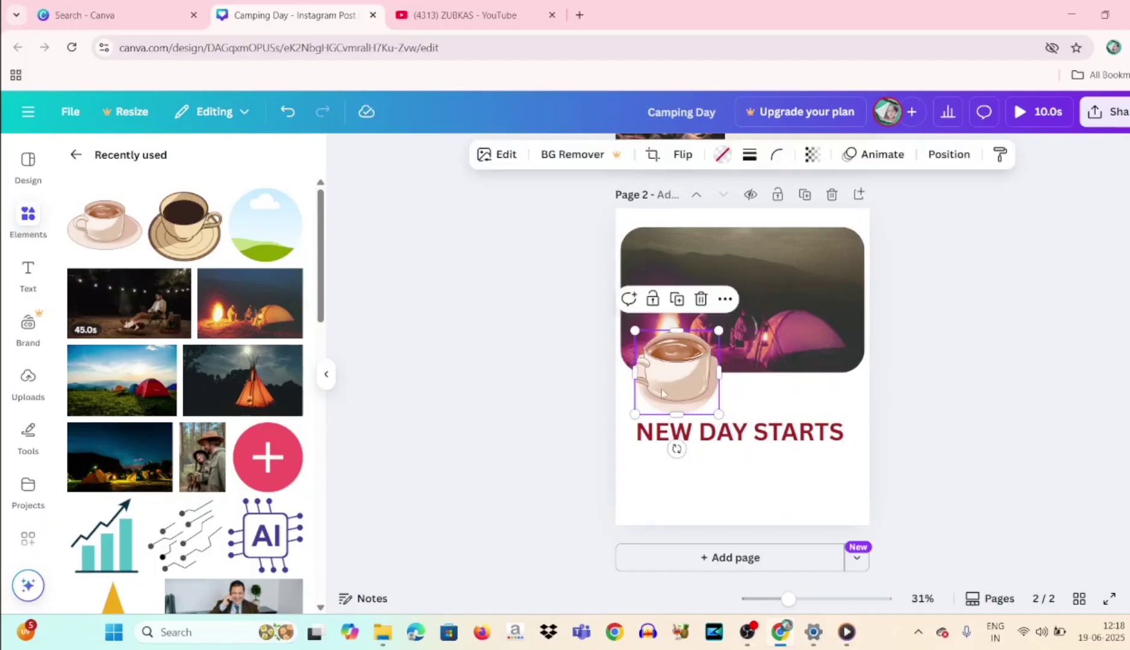
{"action": "left_click", "coordinate": [725, 300]}
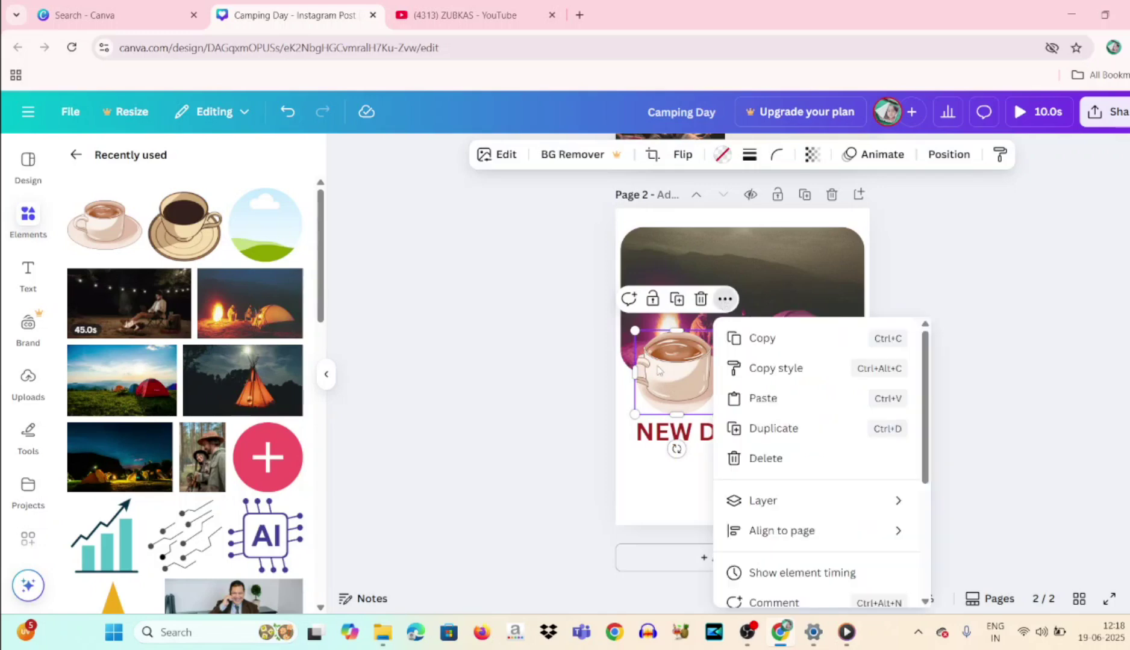
{"action": "mouse_move", "coordinate": [785, 544]}
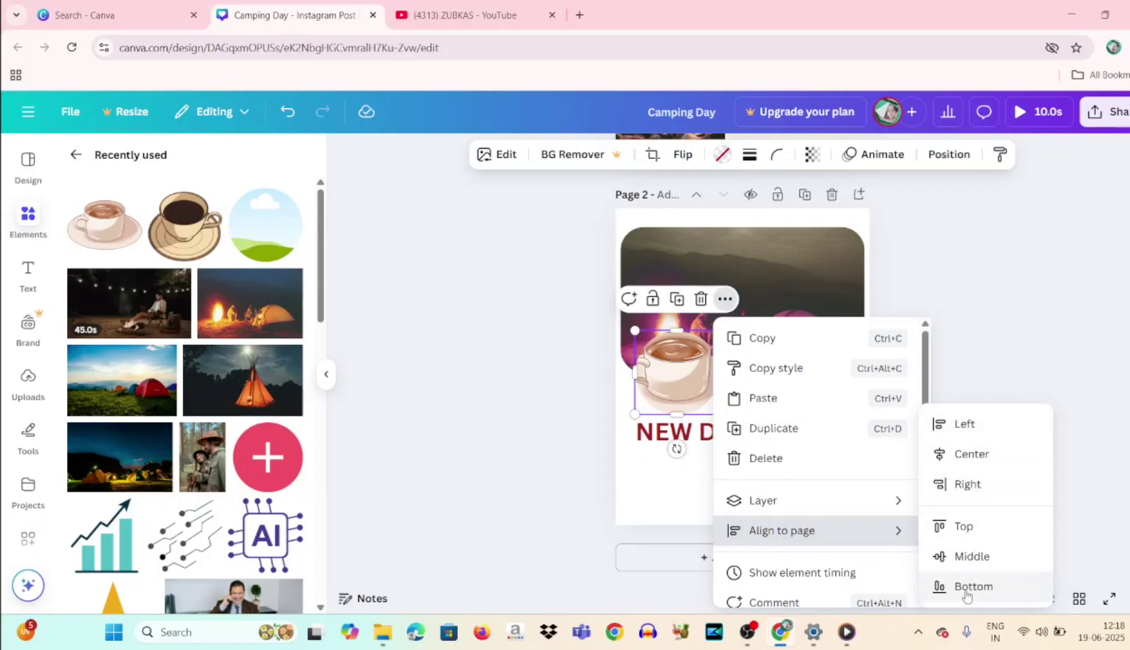
{"action": "left_click", "coordinate": [966, 326]}
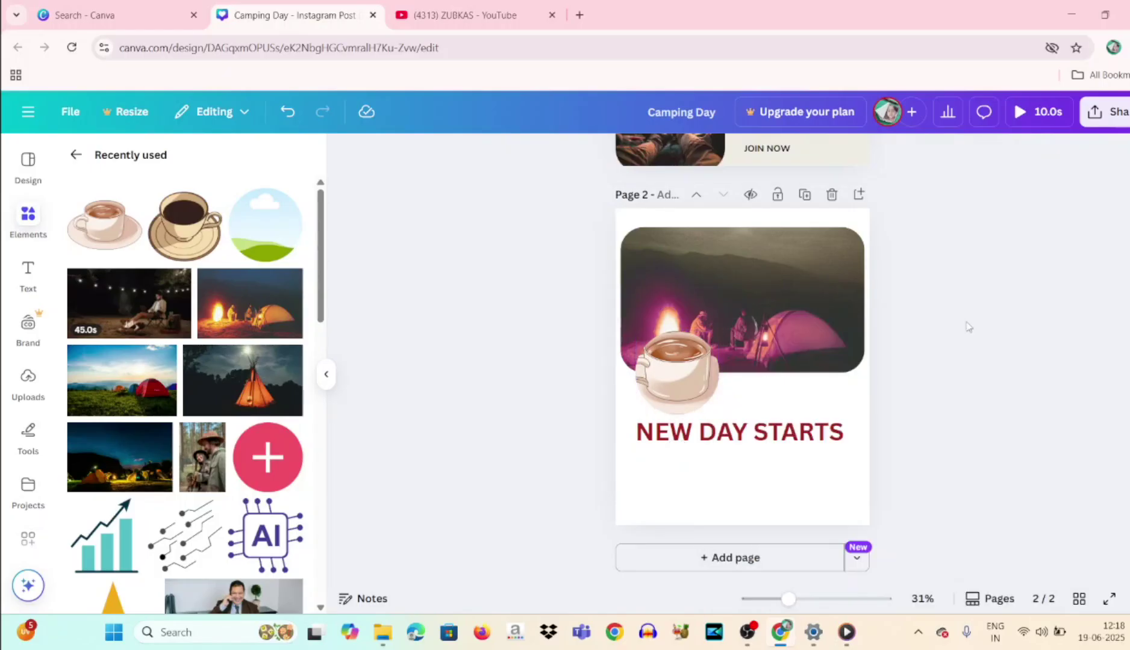
Step: Enlarge the framed coffee cup slightly and shift it down over the start of the heading
{"action": "left_click", "coordinate": [683, 405]}
{"action": "left_click_drag", "start_coordinate": [636, 414], "coordinate": [627, 422]}
{"action": "left_click_drag", "start_coordinate": [671, 369], "coordinate": [679, 376]}
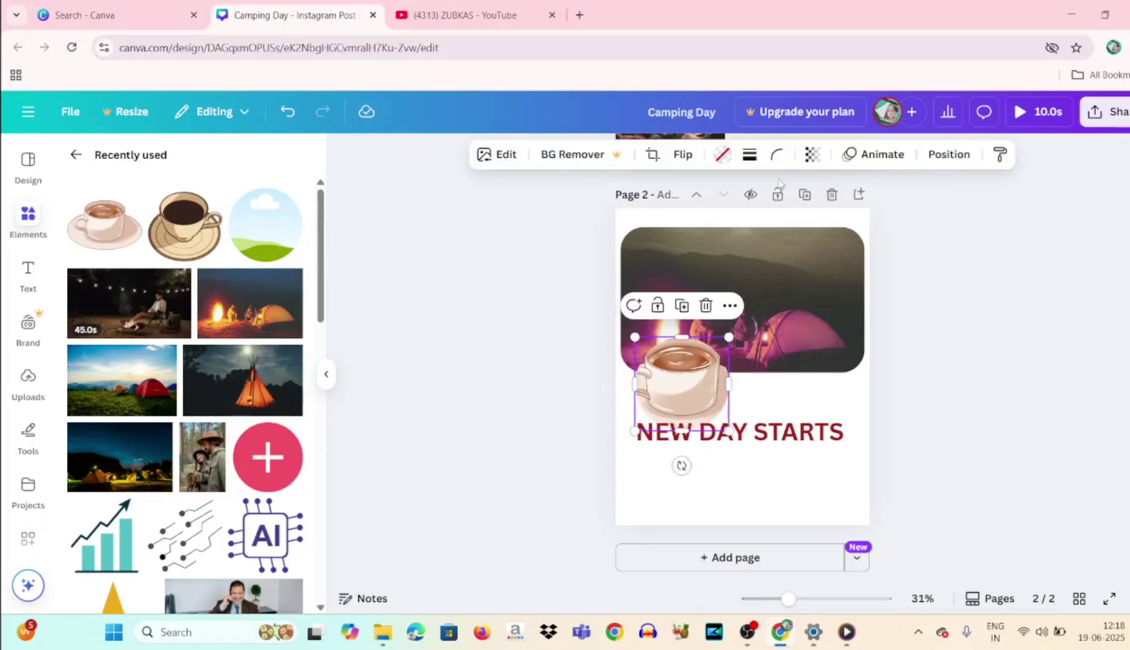
Step: Try out corner rounding on the framed coffee cup and set it back to 0
{"action": "left_click", "coordinate": [776, 155]}
{"action": "mouse_move", "coordinate": [699, 217]}
{"action": "left_mouse_down"}
{"action": "mouse_move", "coordinate": [812, 218]}
{"action": "mouse_move", "coordinate": [718, 217]}
{"action": "left_mouse_up"}
{"action": "mouse_move", "coordinate": [684, 255]}
{"action": "left_mouse_down"}
{"action": "mouse_move", "coordinate": [782, 259]}
{"action": "mouse_move", "coordinate": [677, 266]}
{"action": "left_mouse_up"}
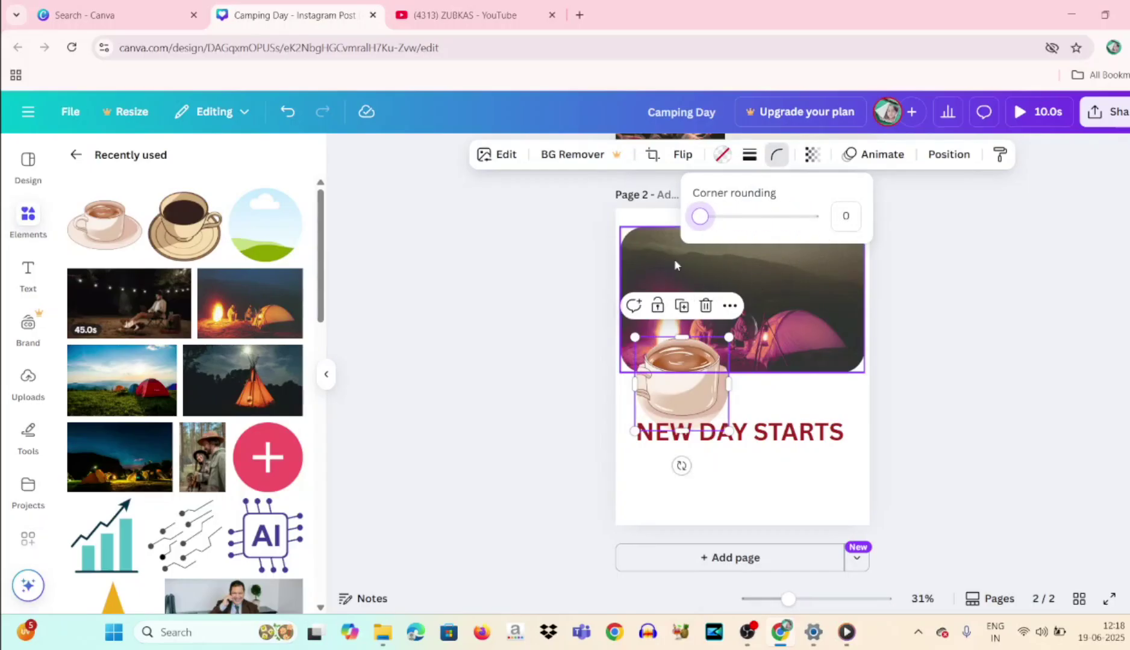
Step: Shrink the framed coffee cup and place it over the photo's lower-left corner, clear of the heading
{"action": "left_click_drag", "start_coordinate": [674, 412], "coordinate": [676, 410]}
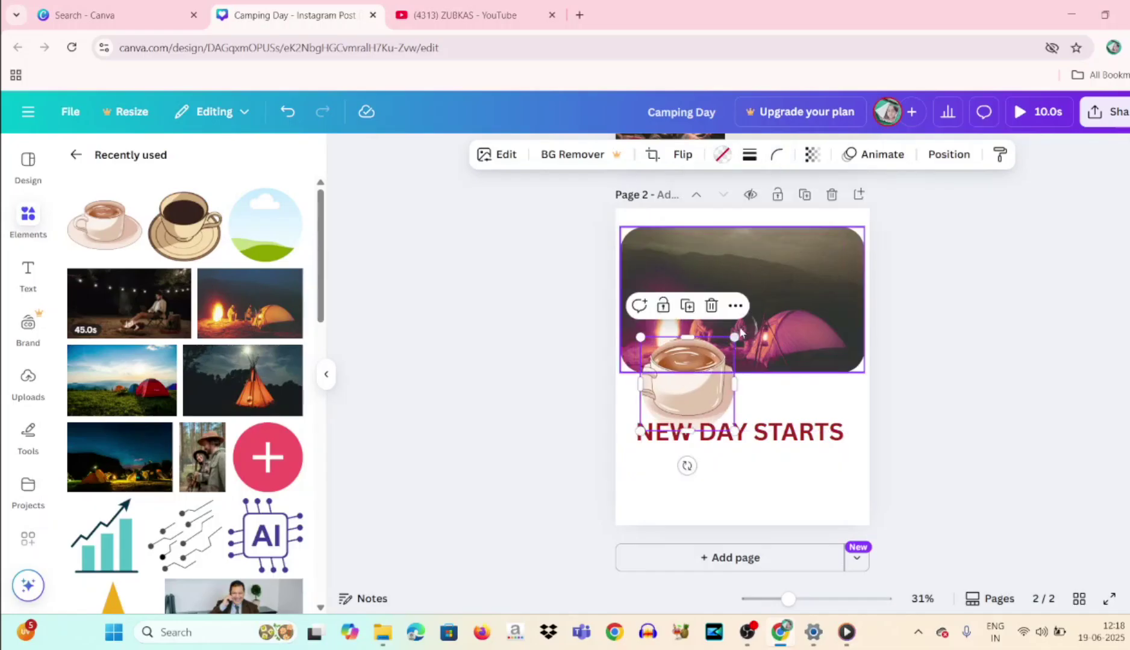
{"action": "left_click_drag", "start_coordinate": [734, 338], "coordinate": [713, 367]}
{"action": "left_click_drag", "start_coordinate": [753, 315], "coordinate": [712, 360]}
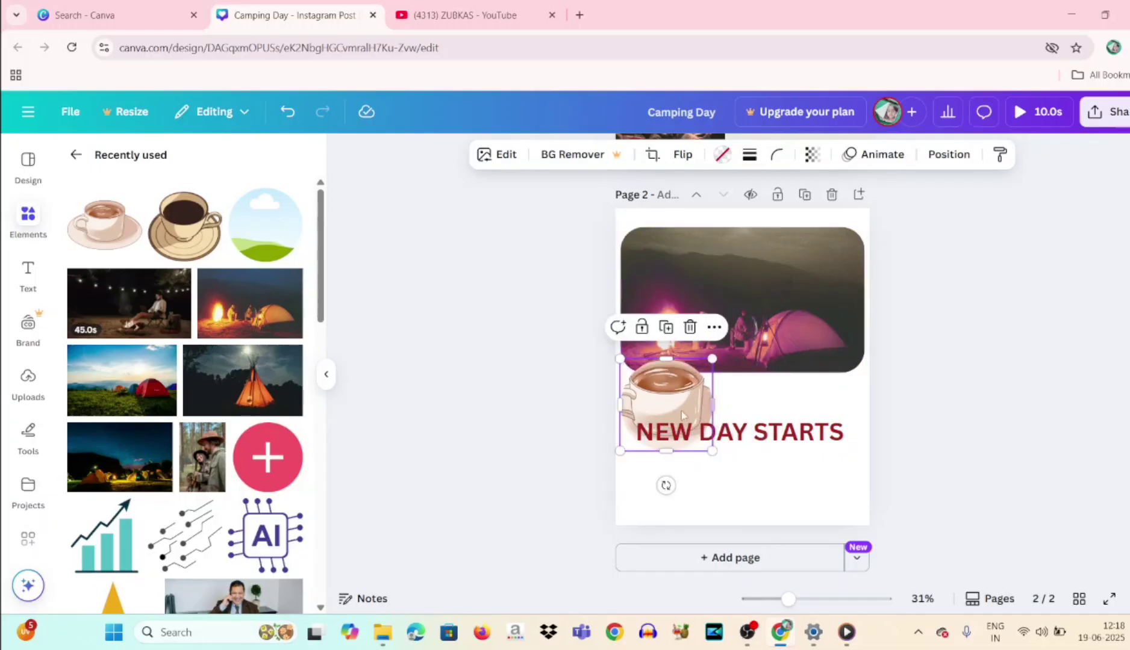
{"action": "left_click_drag", "start_coordinate": [679, 409], "coordinate": [674, 390]}
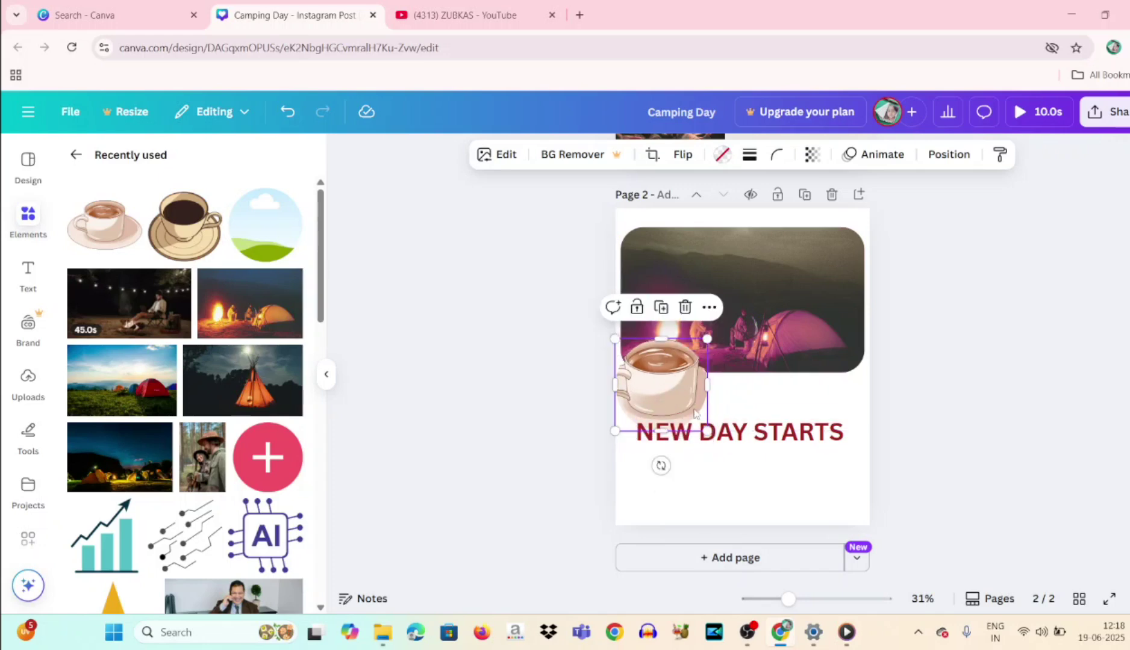
{"action": "left_click_drag", "start_coordinate": [707, 430], "coordinate": [671, 368]}
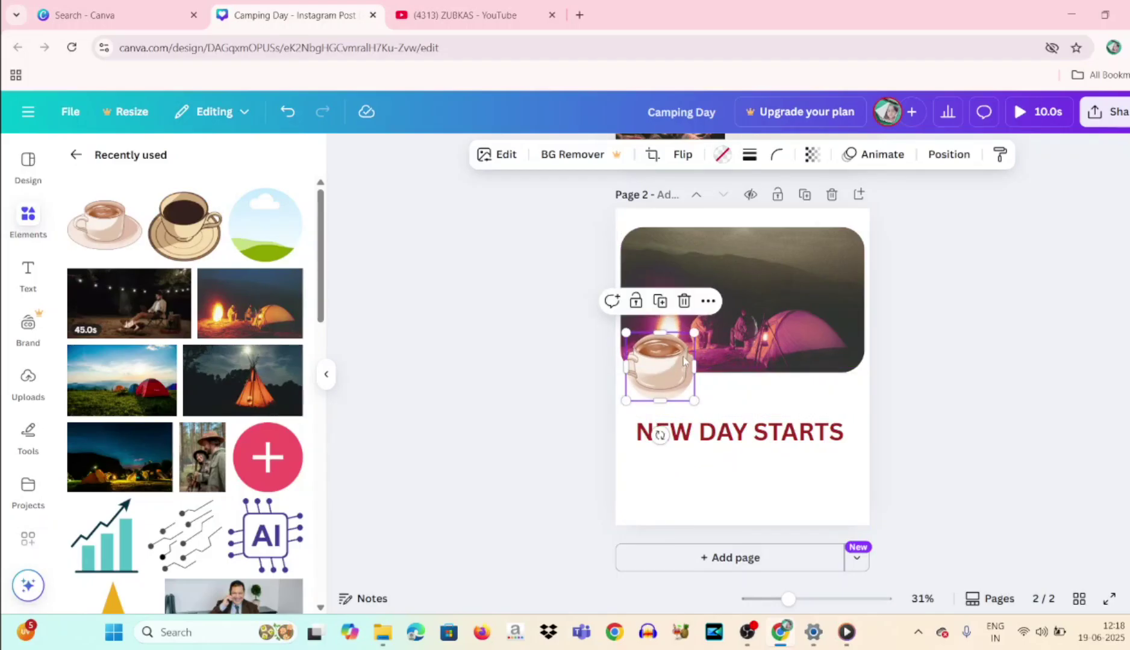
Step: Move the campfire photo up to the page's top edge and widen it to reach both side edges
{"action": "left_click_drag", "start_coordinate": [787, 309], "coordinate": [784, 293]}
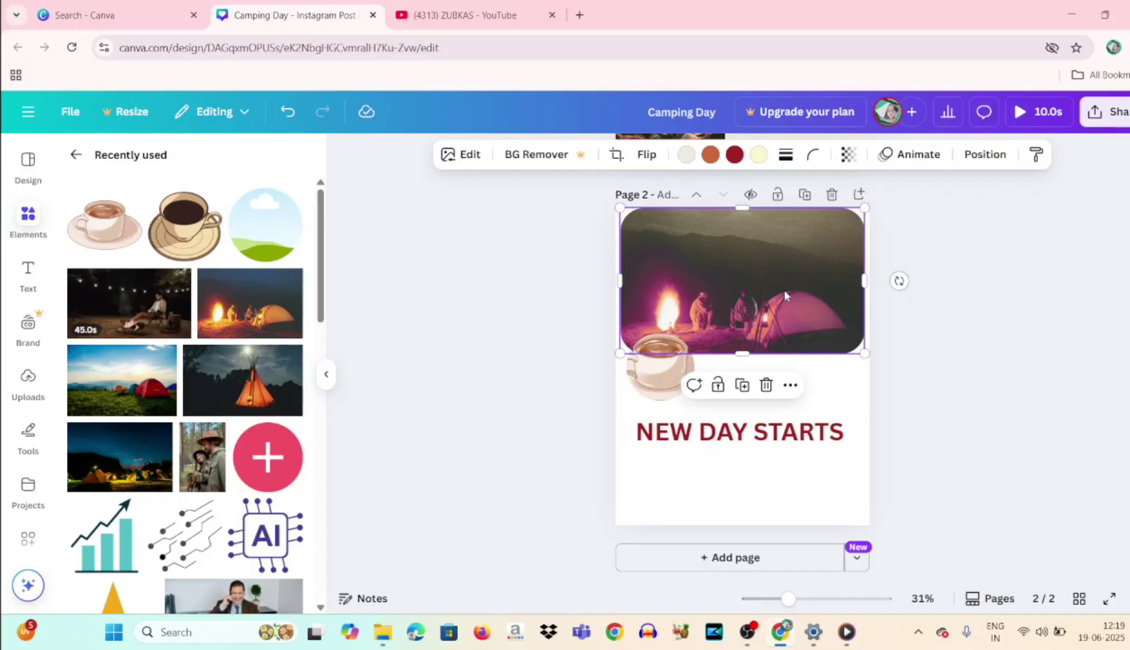
{"action": "left_click_drag", "start_coordinate": [866, 281], "coordinate": [872, 282]}
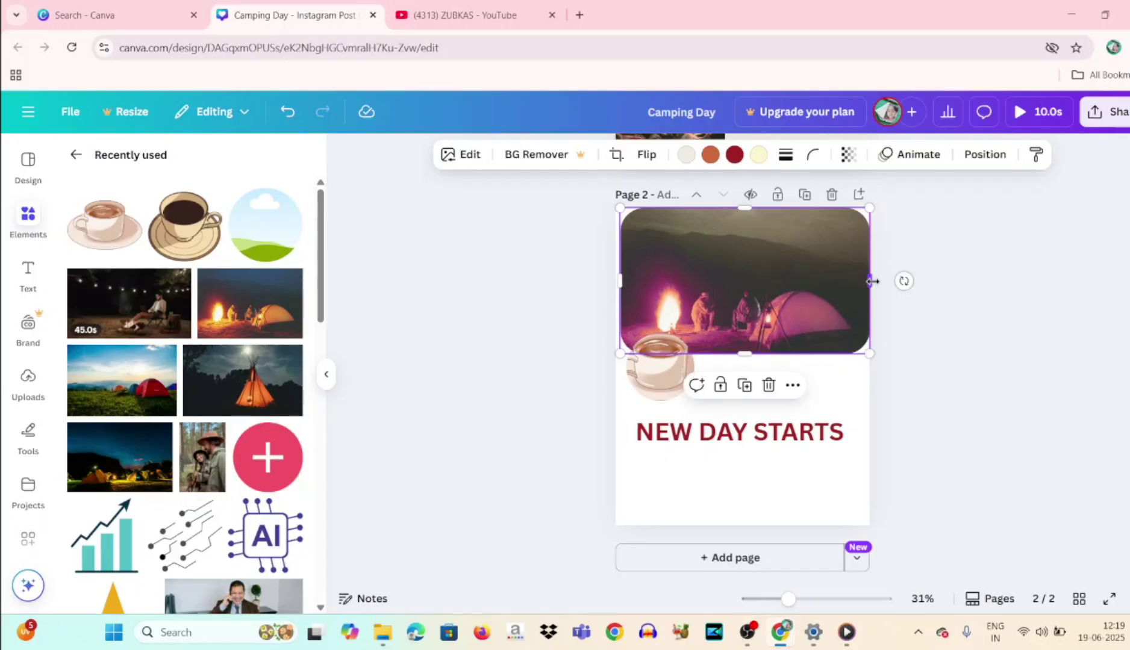
{"action": "left_click_drag", "start_coordinate": [621, 281], "coordinate": [614, 281]}
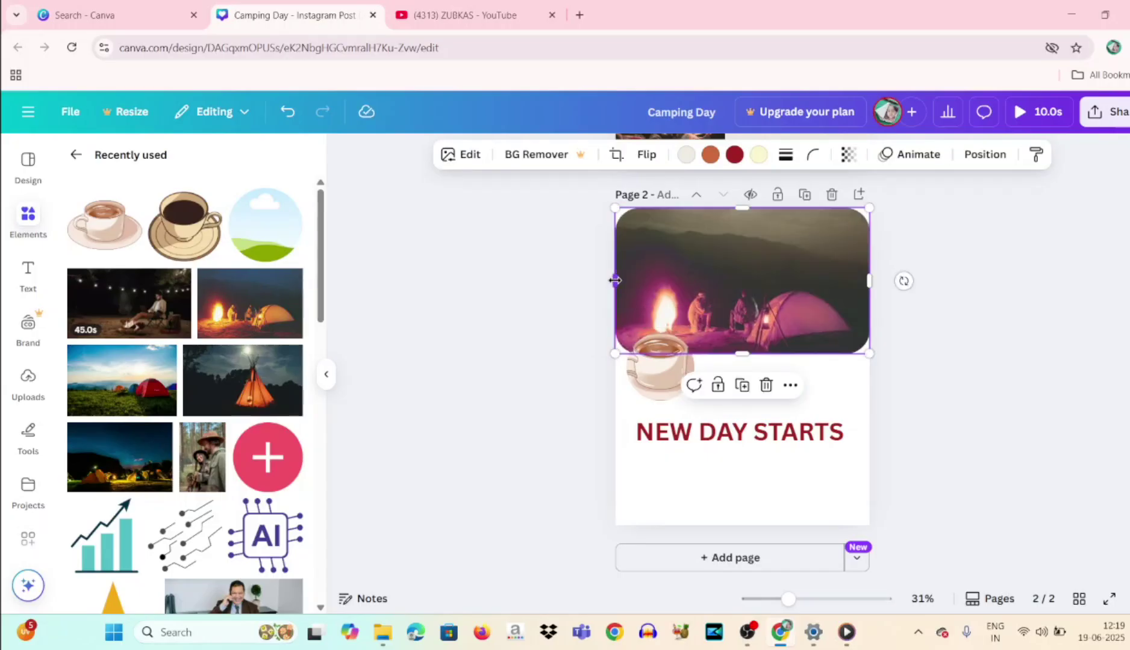
{"action": "left_click", "coordinate": [687, 276]}
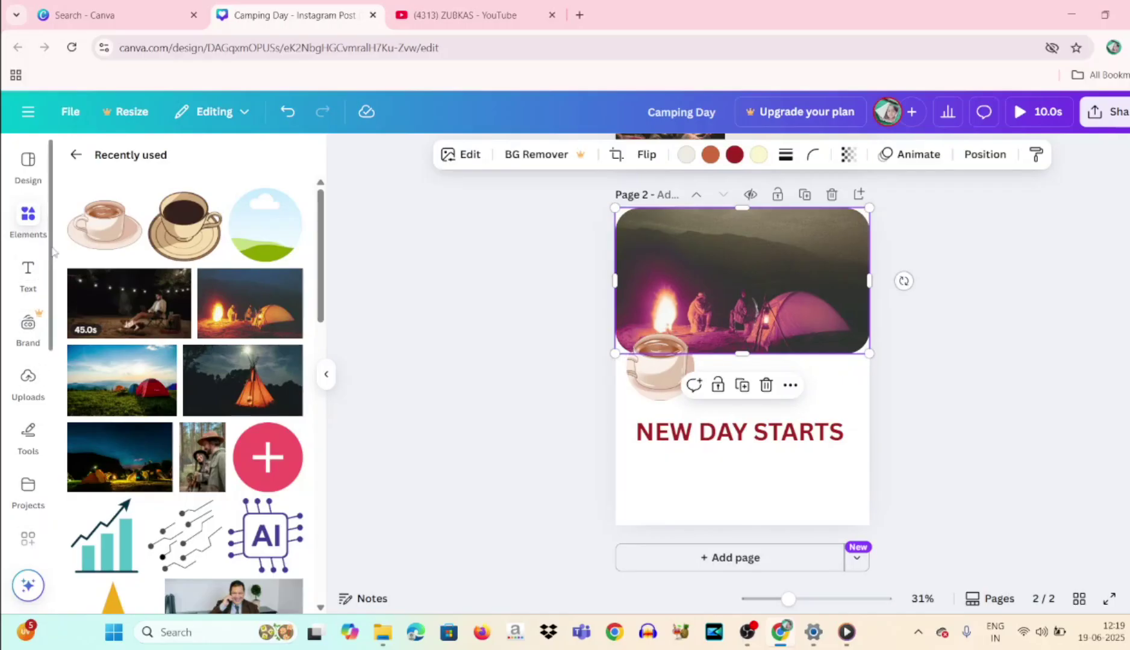
{"action": "scroll", "coordinate": [53, 251], "scroll_direction": "down", "scroll_amount": 3}
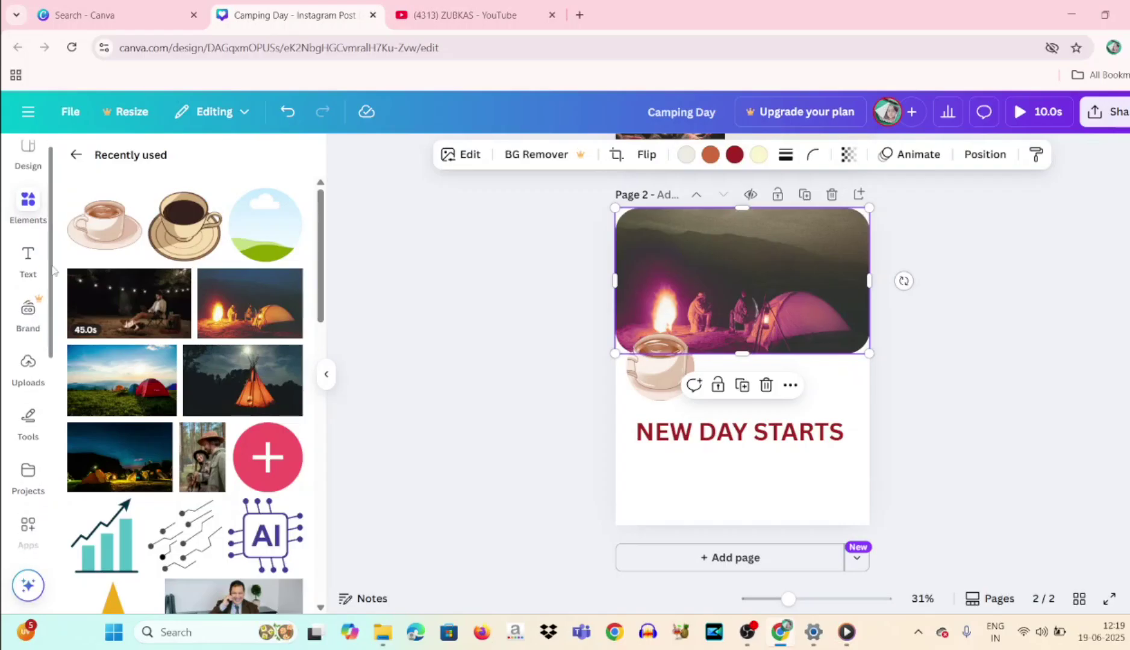
{"action": "scroll", "coordinate": [51, 337], "scroll_direction": "down", "scroll_amount": 5}
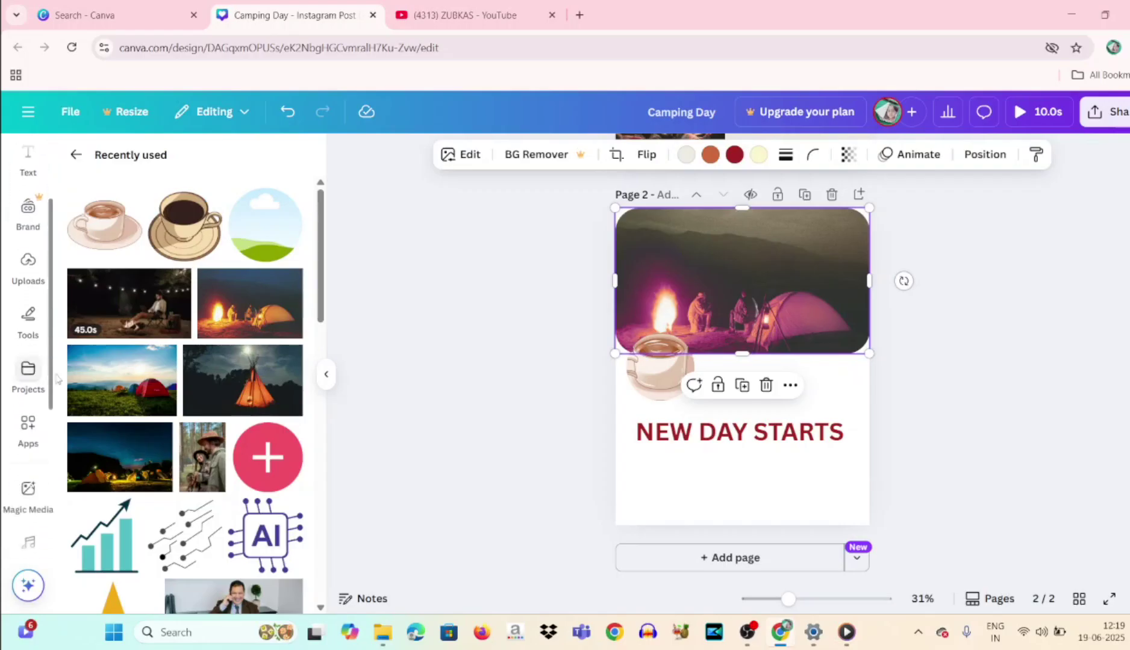
{"action": "scroll", "coordinate": [58, 500], "scroll_direction": "up", "scroll_amount": 1}
{"action": "scroll", "coordinate": [58, 493], "scroll_direction": "down", "scroll_amount": 4}
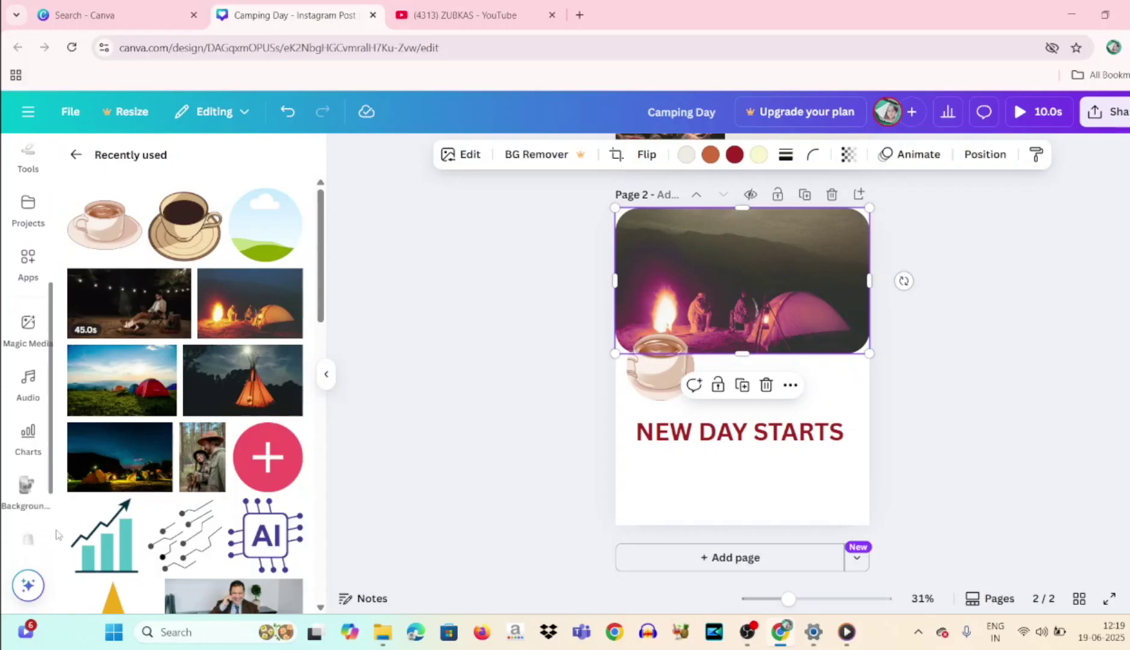
{"action": "scroll", "coordinate": [33, 276], "scroll_direction": "up", "scroll_amount": 8}
{"action": "scroll", "coordinate": [33, 274], "scroll_direction": "up", "scroll_amount": 1}
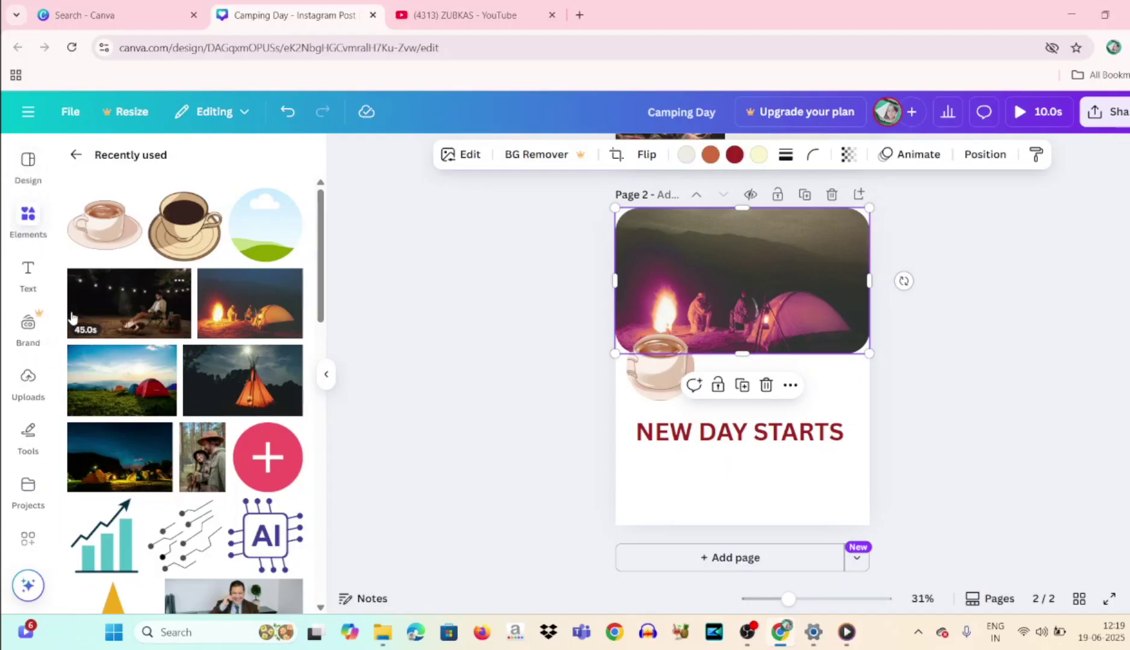